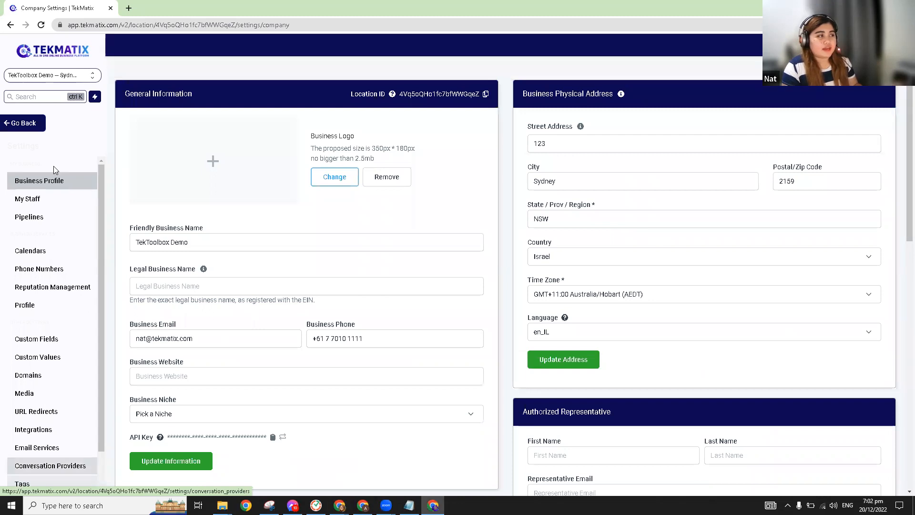
Step: Save the business address with Israel as country and Australia/Hobart (AEDT) as time zone
click(591, 296)
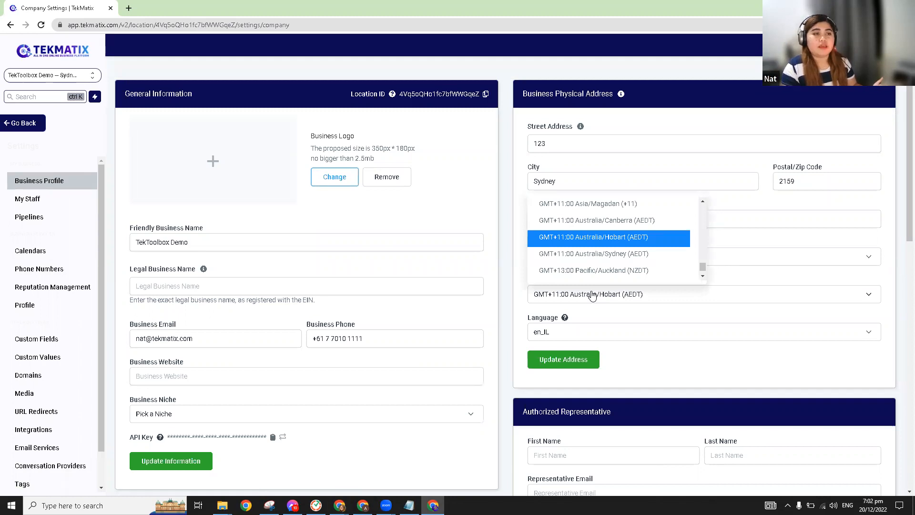
click(763, 257)
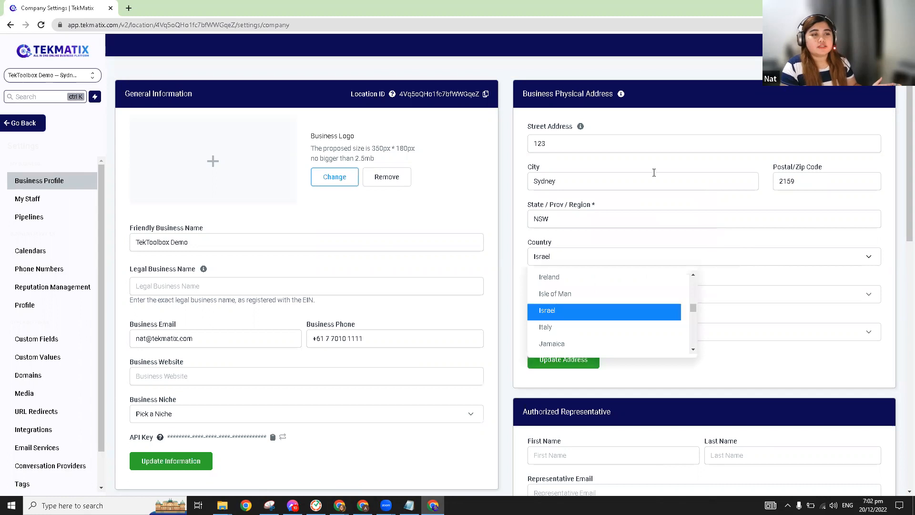
click(647, 166)
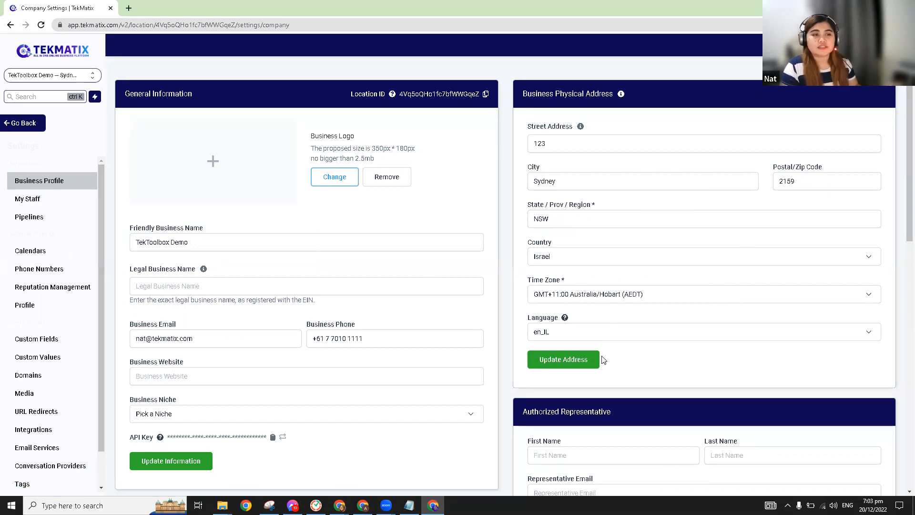
click(578, 360)
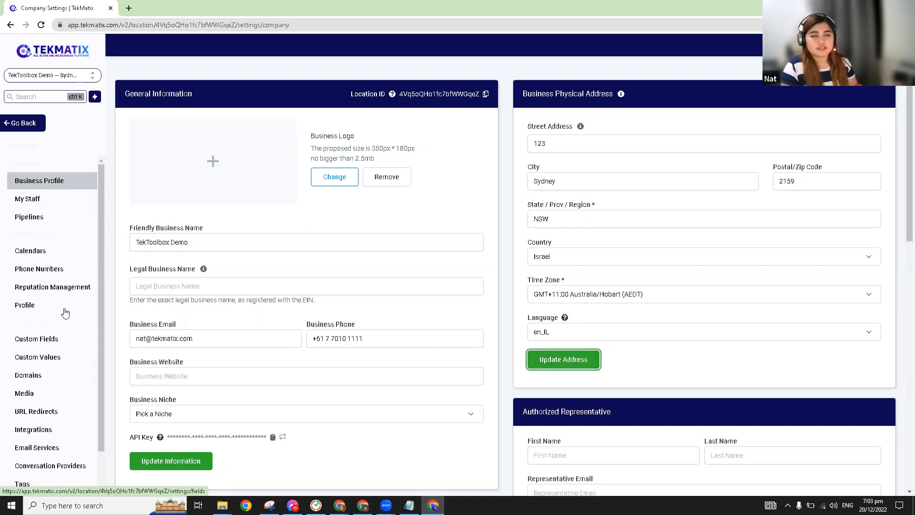
click(31, 309)
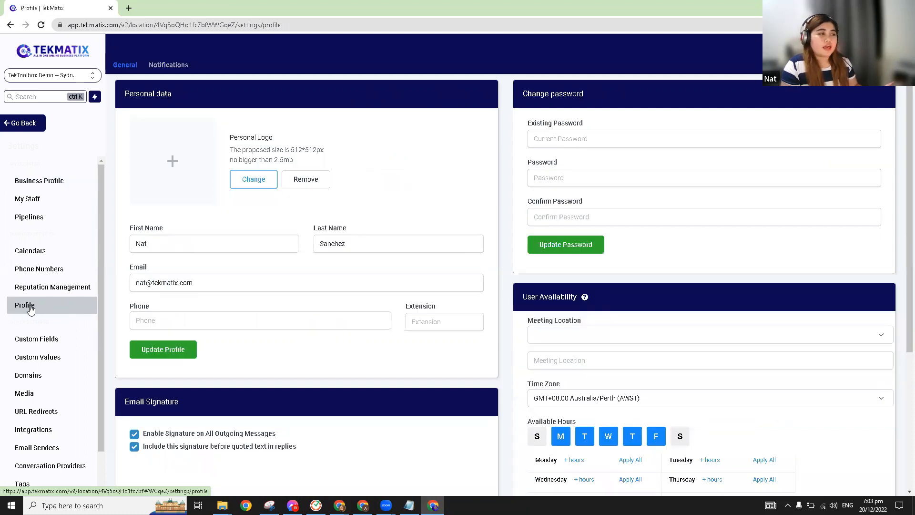
scroll(620, 318, down, 2)
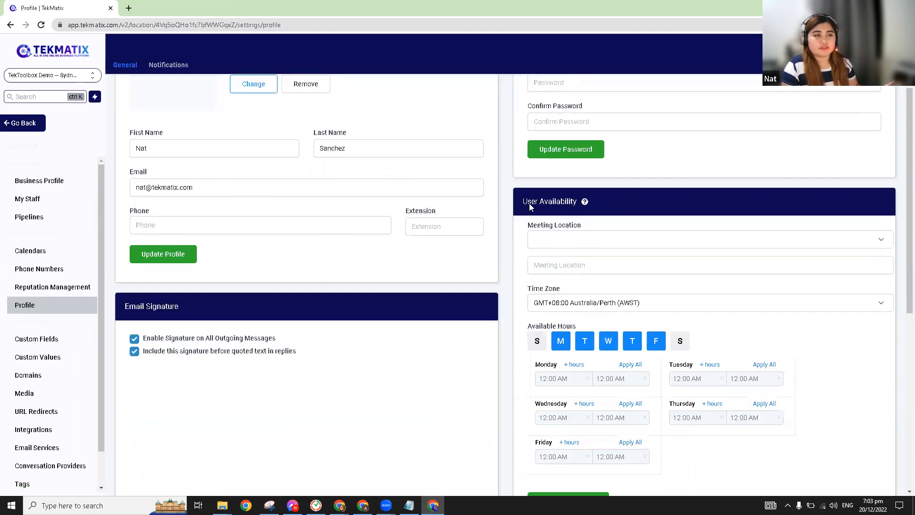
drag(523, 202, 579, 207)
click(635, 204)
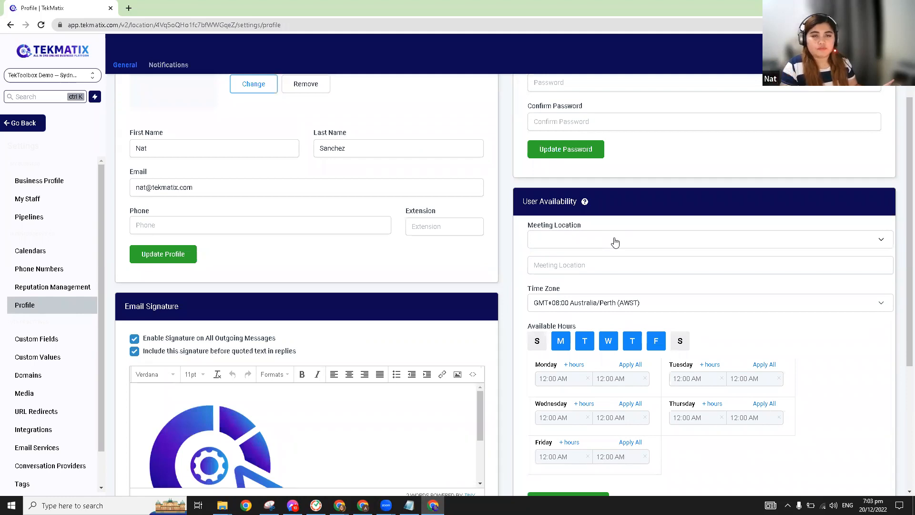
drag(565, 289, 525, 290)
click(577, 288)
scroll(576, 288, down, 1)
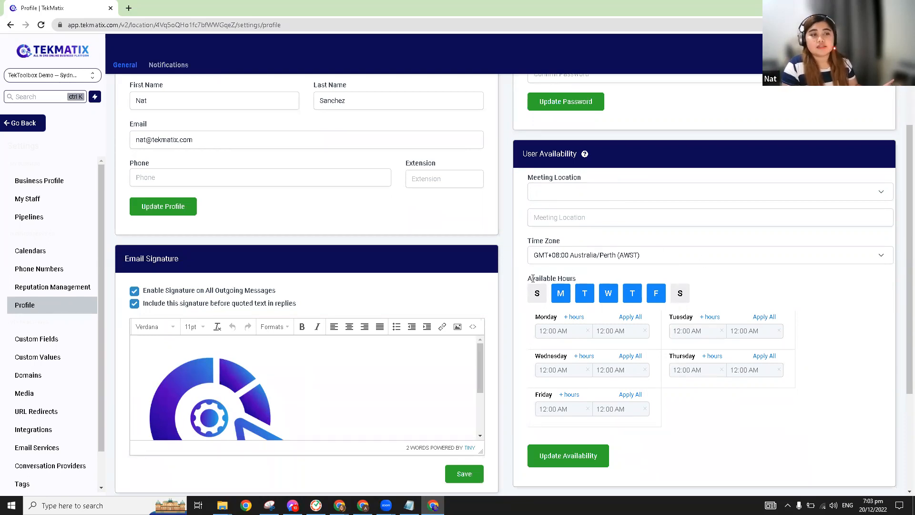
drag(533, 278, 587, 276)
click(587, 276)
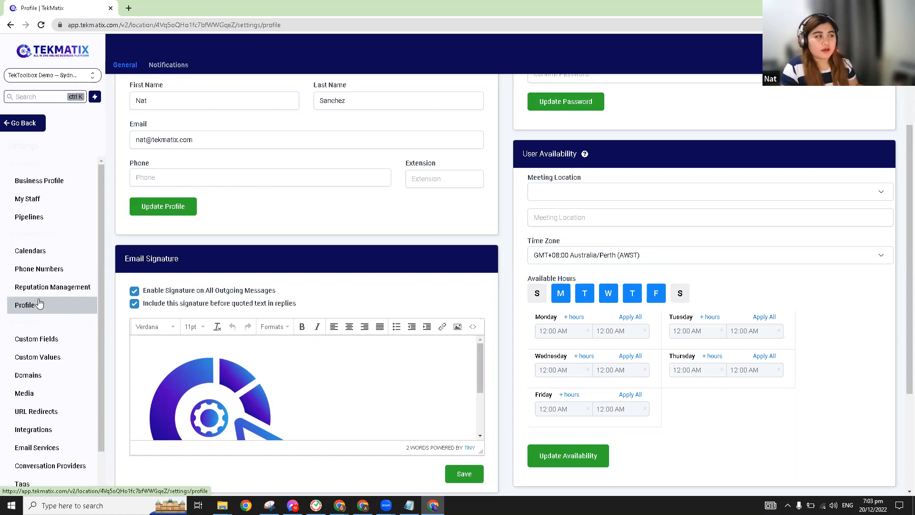
click(38, 181)
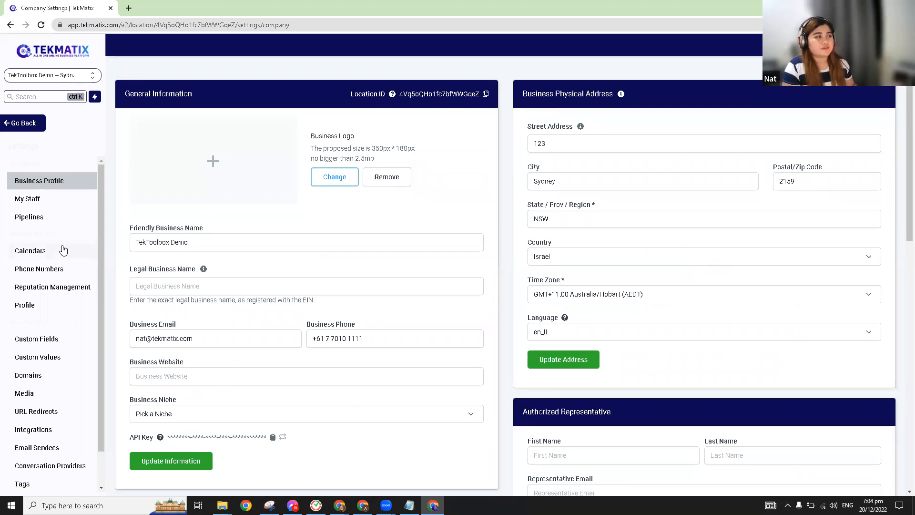
Step: Go from settings to Calendars, view Appointments, then reach Calendar Settings listing the calendar groups
click(25, 126)
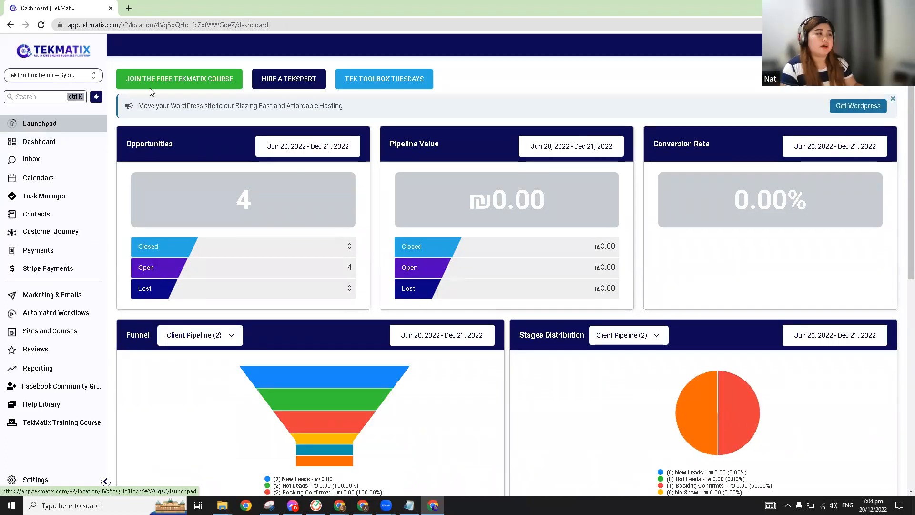
click(62, 180)
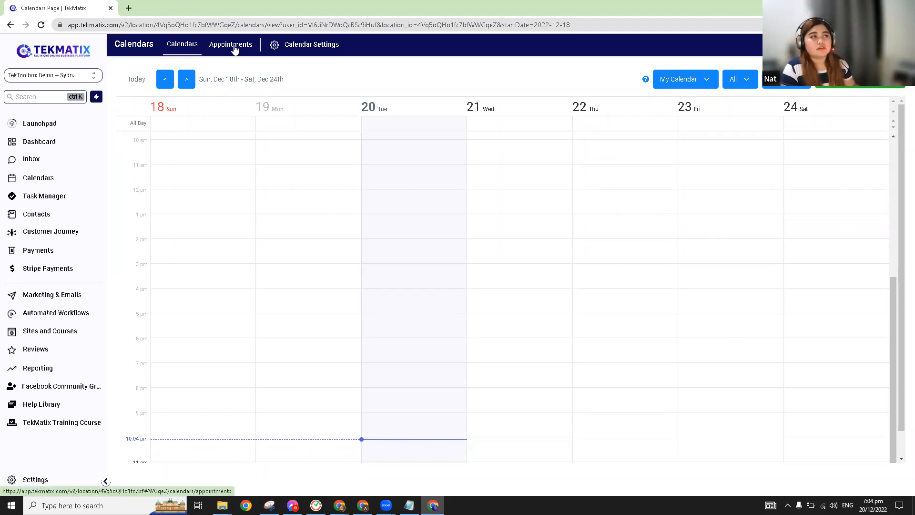
click(234, 49)
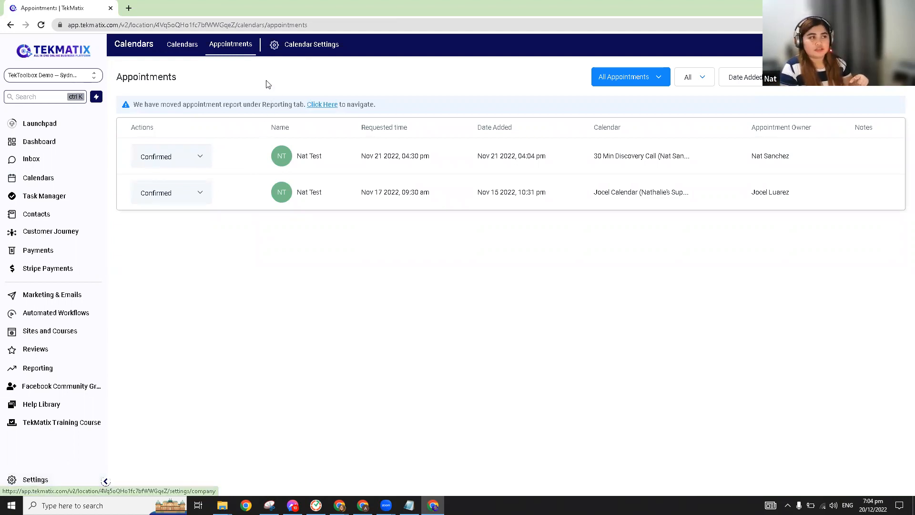
click(313, 42)
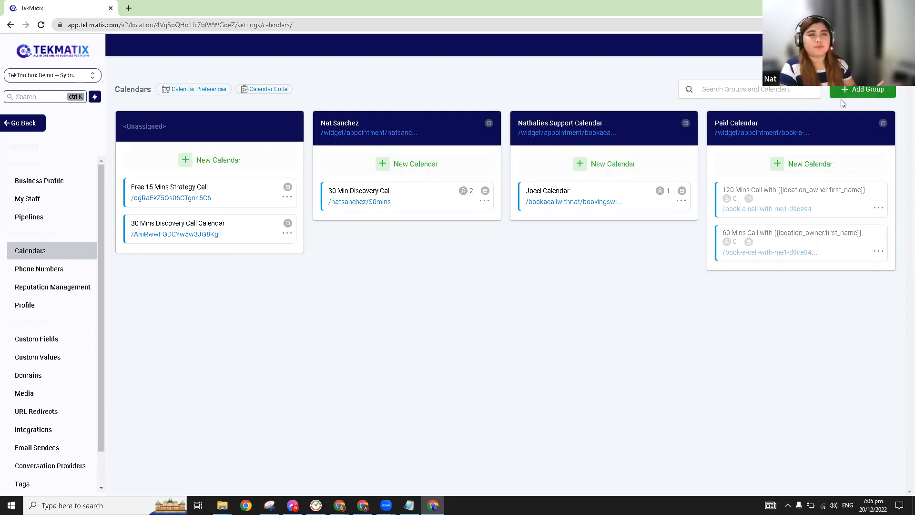
Step: Start a new group named 'TekMatix Support Calendar' with description 'Book a call with TekMatix!'
click(875, 94)
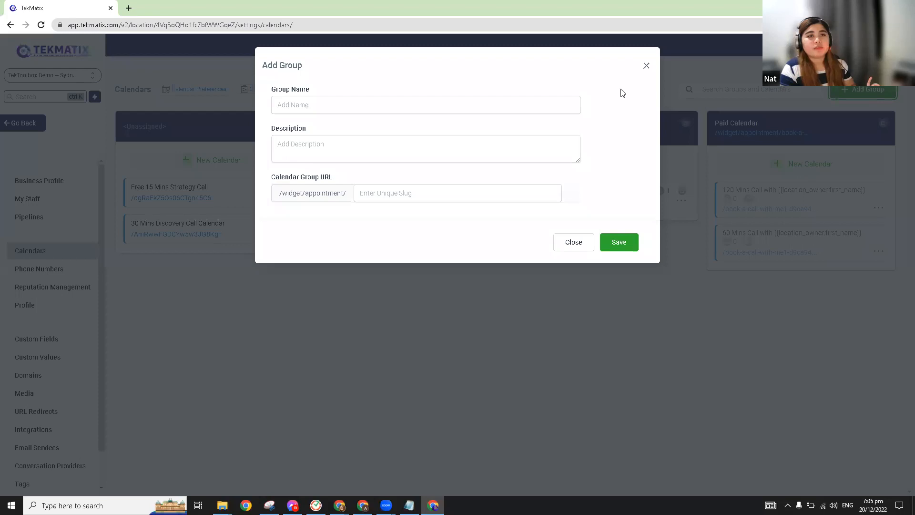
click(362, 103)
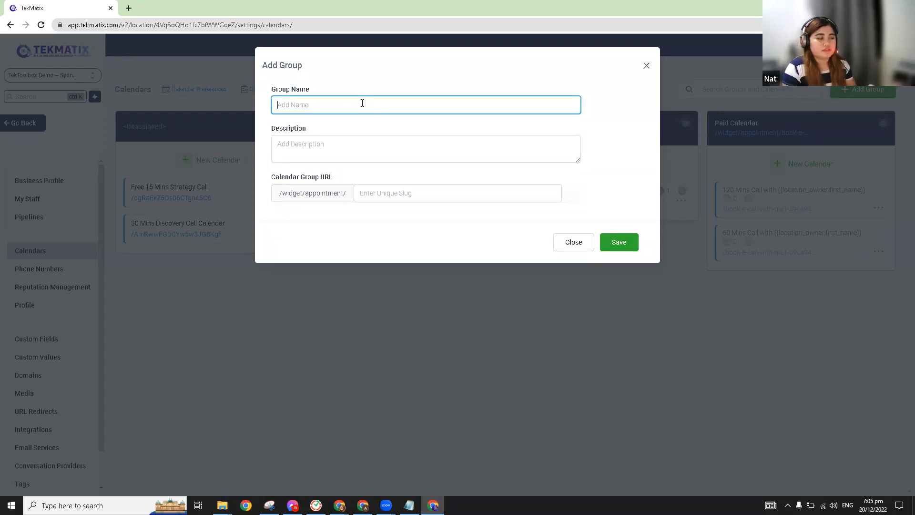
text(TekMatix Su)
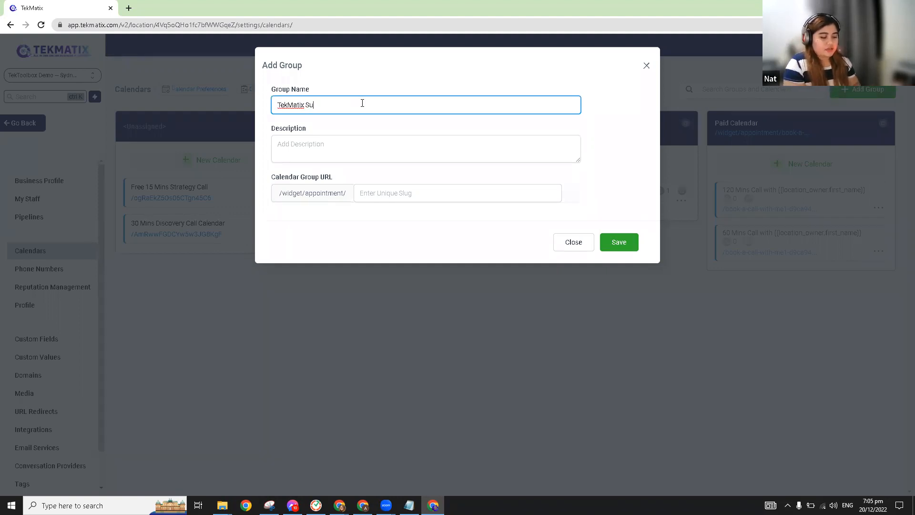
text(pport Callendar)
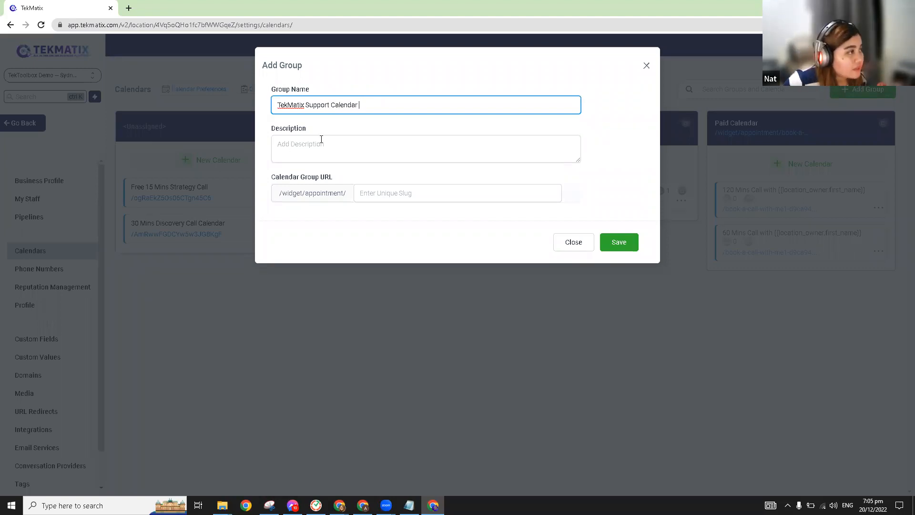
drag(383, 107, 257, 113)
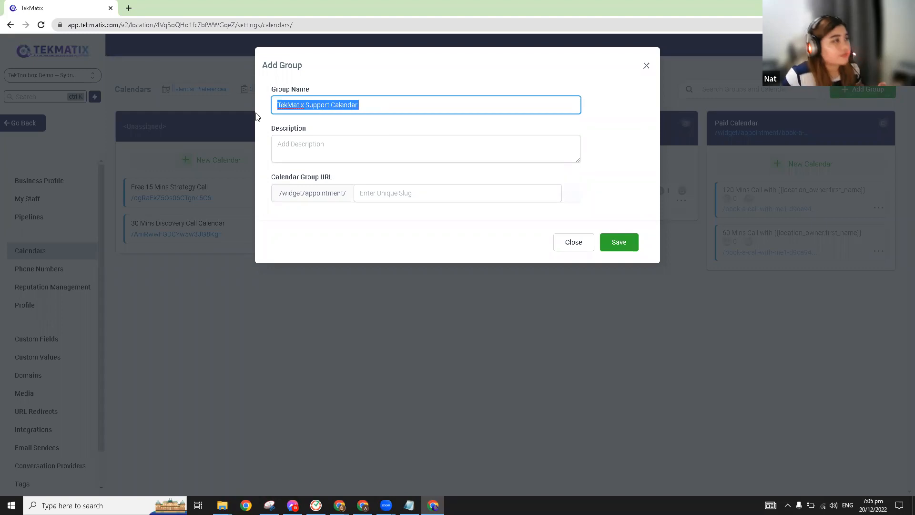
click(347, 95)
click(330, 146)
text(Book a cal)
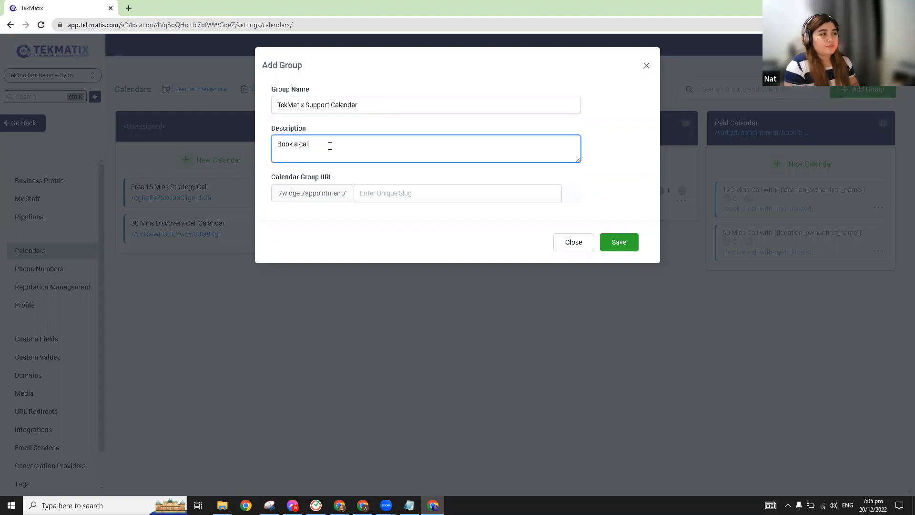
text(l with TekMatix!)
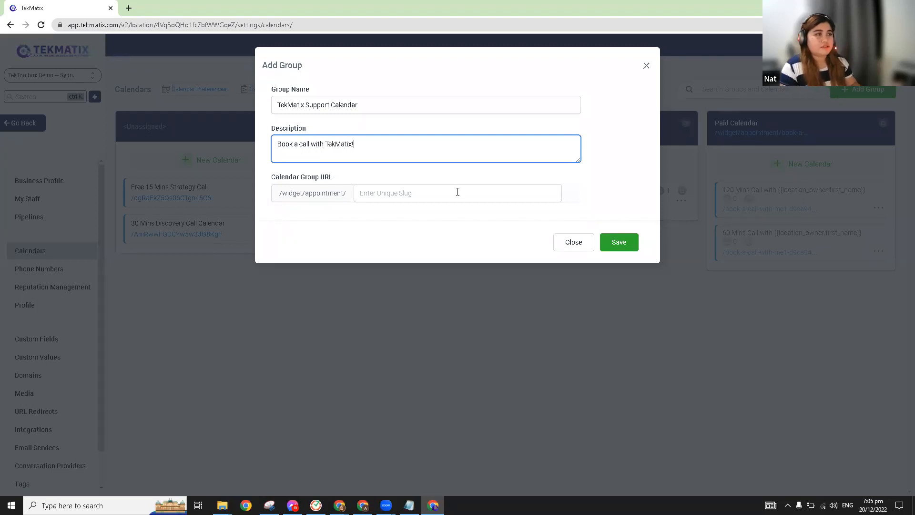
Step: Set the group URL slug to tekmatixsupport2, since tekmatixsupport was taken, and save the group
click(441, 194)
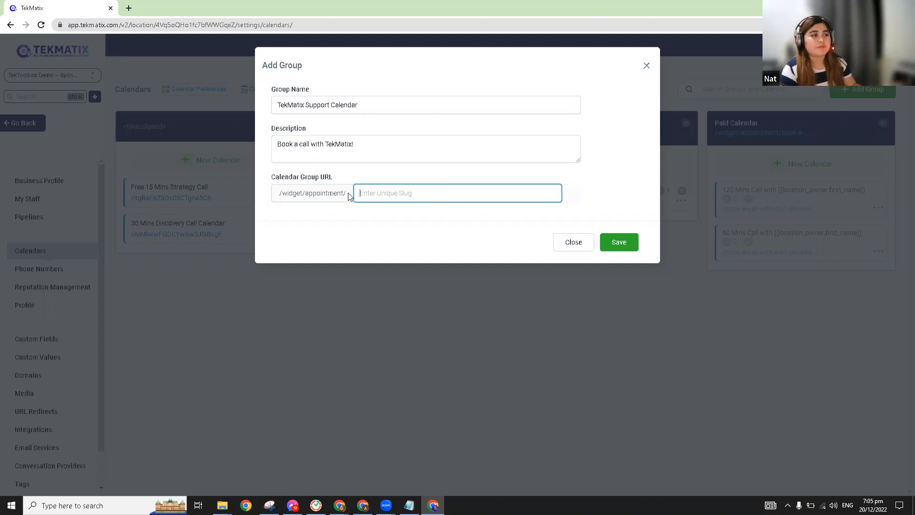
drag(351, 196, 272, 198)
click(418, 193)
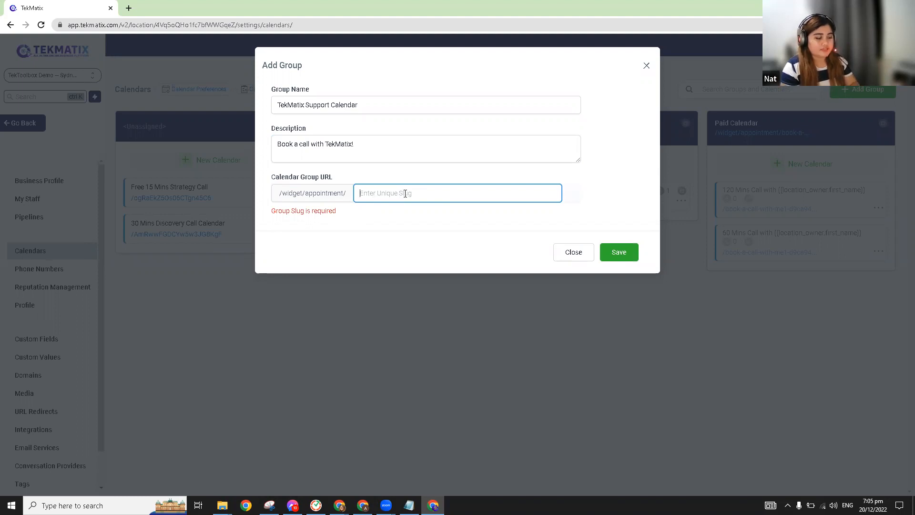
text(tekmatixsupport)
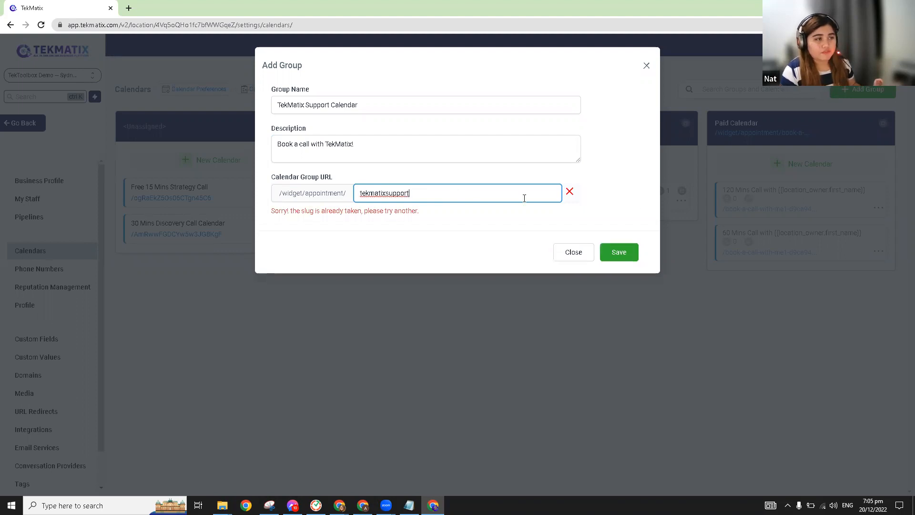
click(574, 195)
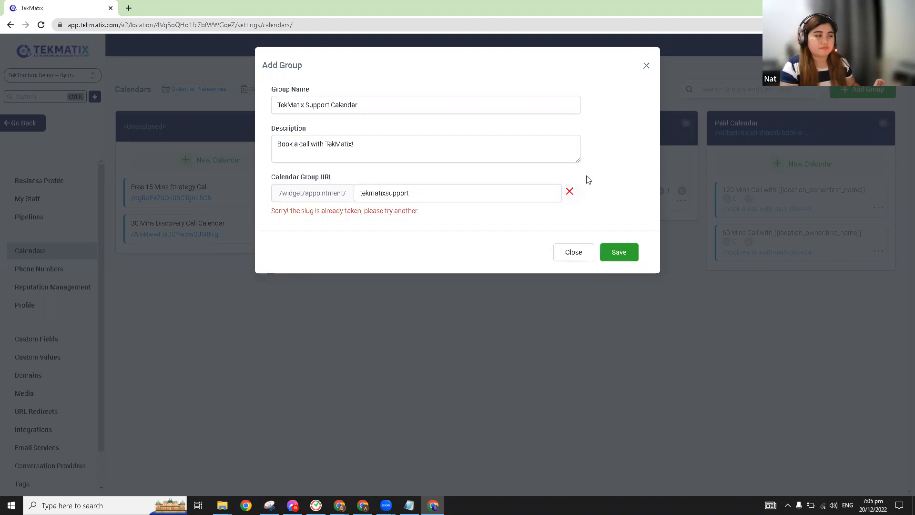
click(434, 193)
text(2)
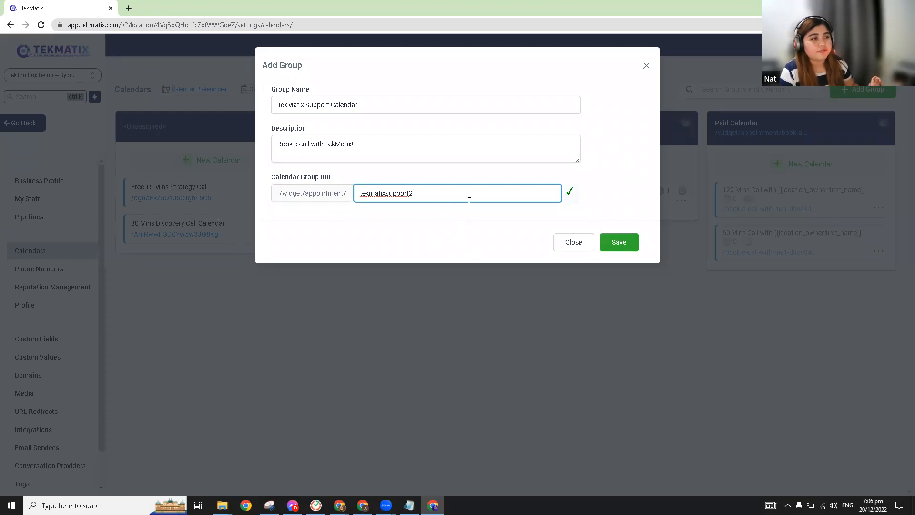
click(612, 243)
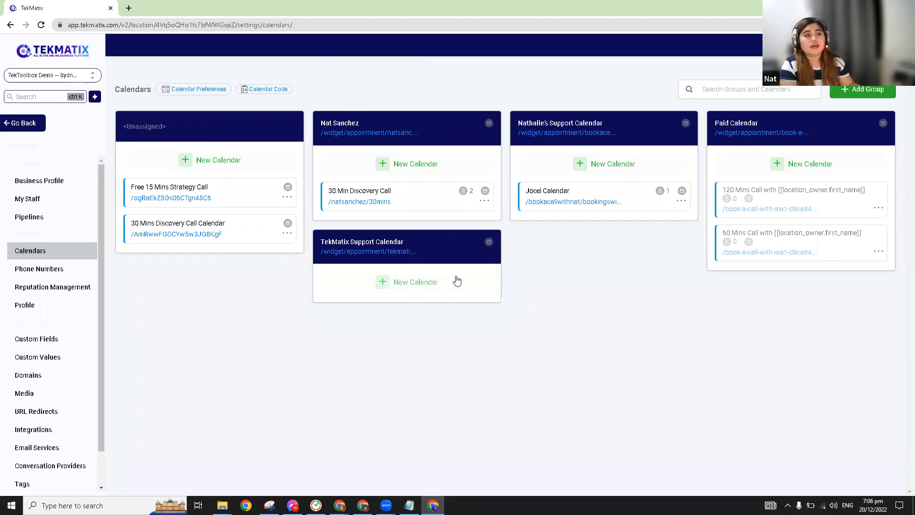
Step: Start a calendar in TekMatix Support Calendar and choose Optimize for Equal Distribution
click(405, 286)
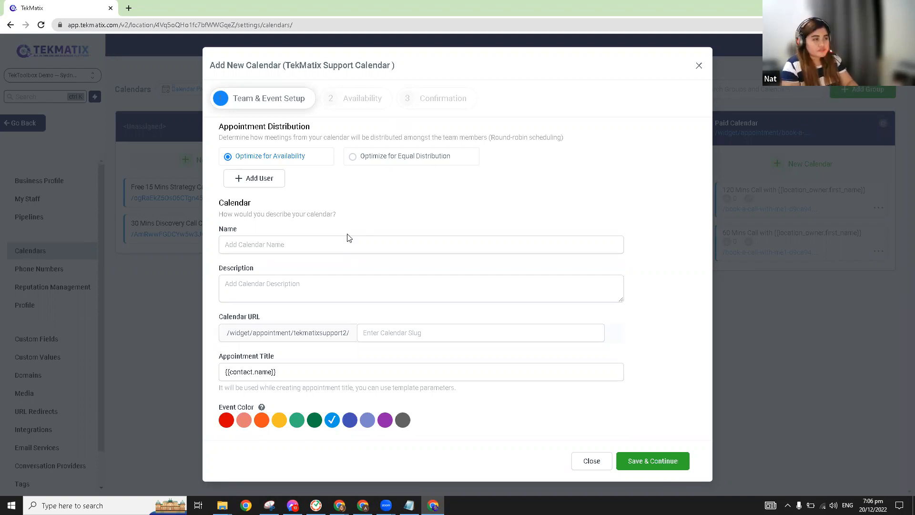
click(264, 182)
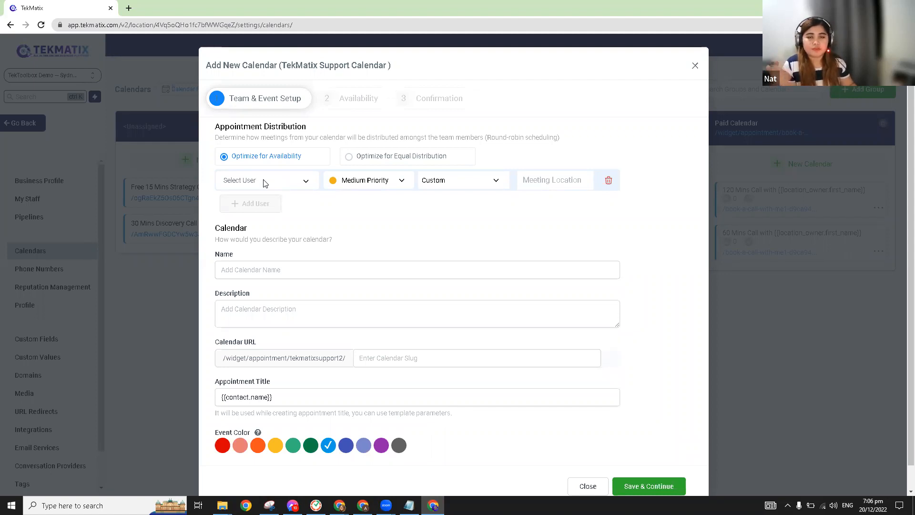
click(303, 180)
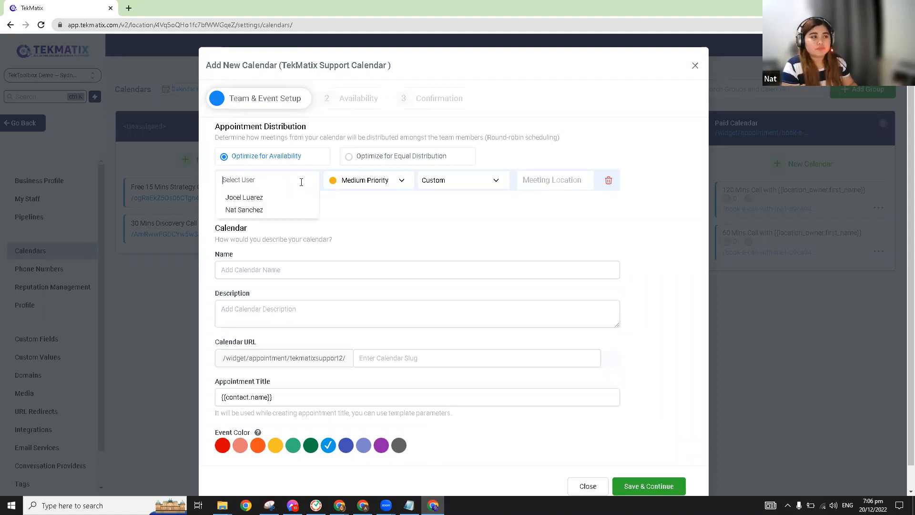
click(377, 240)
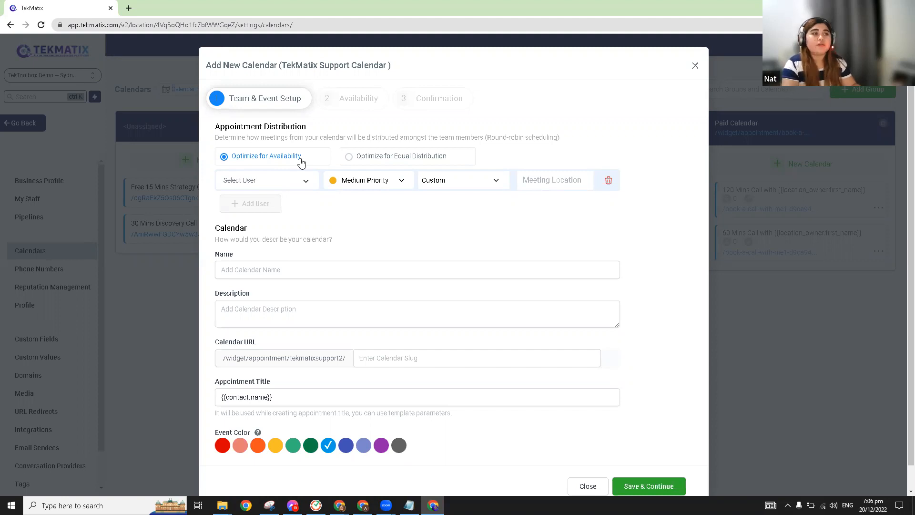
click(350, 162)
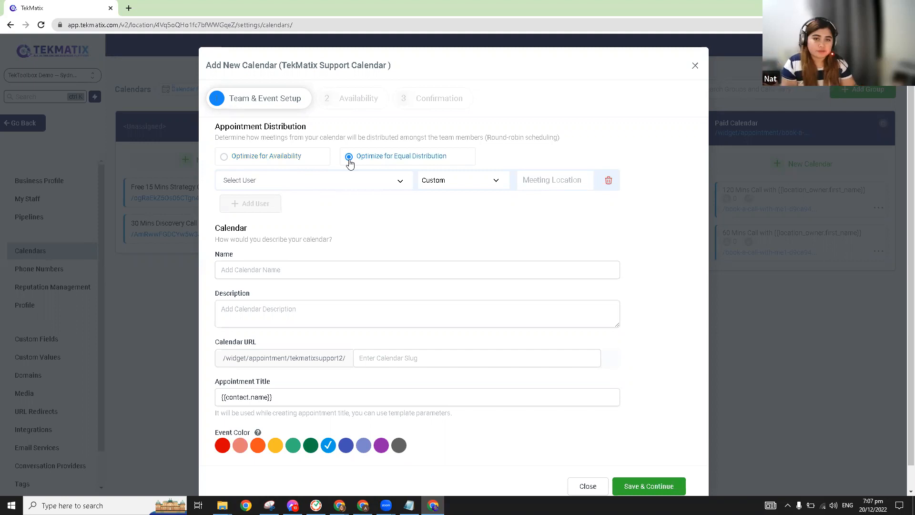
click(282, 161)
click(368, 157)
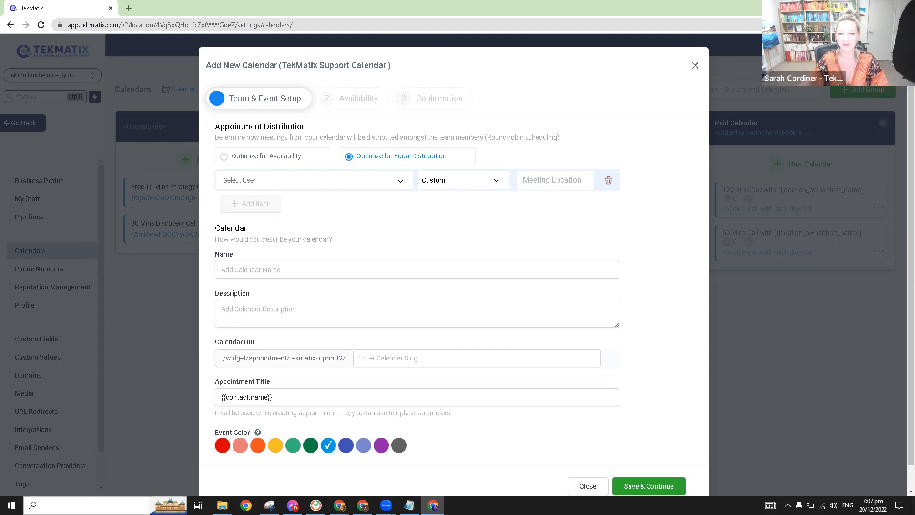
Step: Launch Krisp from Windows search to turn on noise cancellation
click(102, 505)
text(kri)
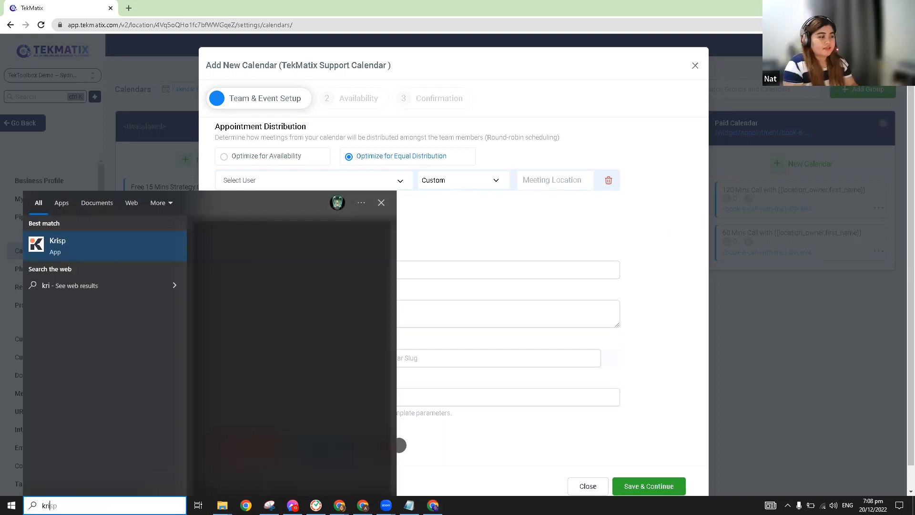
click(124, 254)
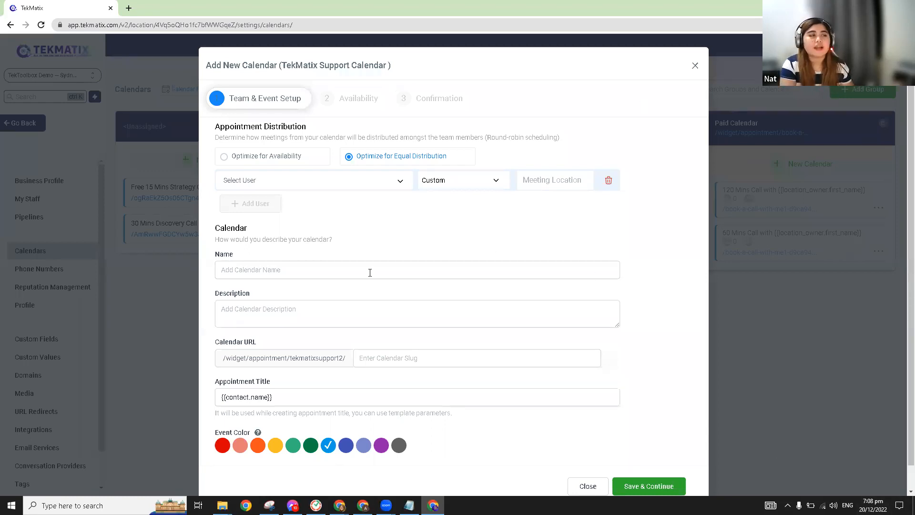
click(399, 179)
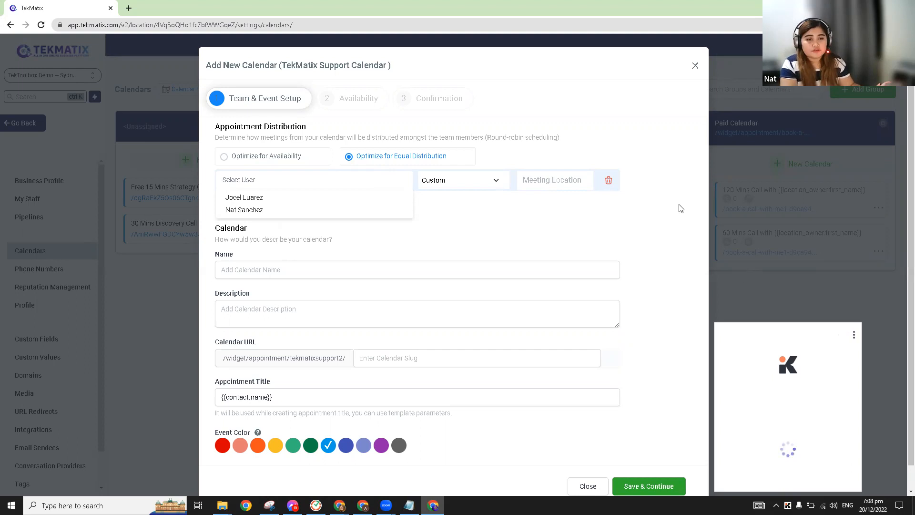
click(594, 71)
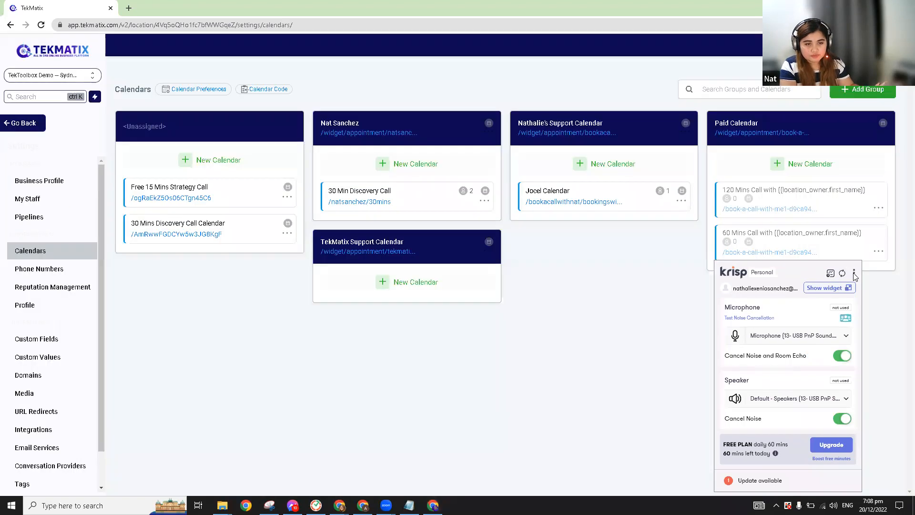
Step: Dismiss Krisp's floating widget and menu, then start a new calendar in TekMatix Support Calendar
click(839, 288)
click(854, 272)
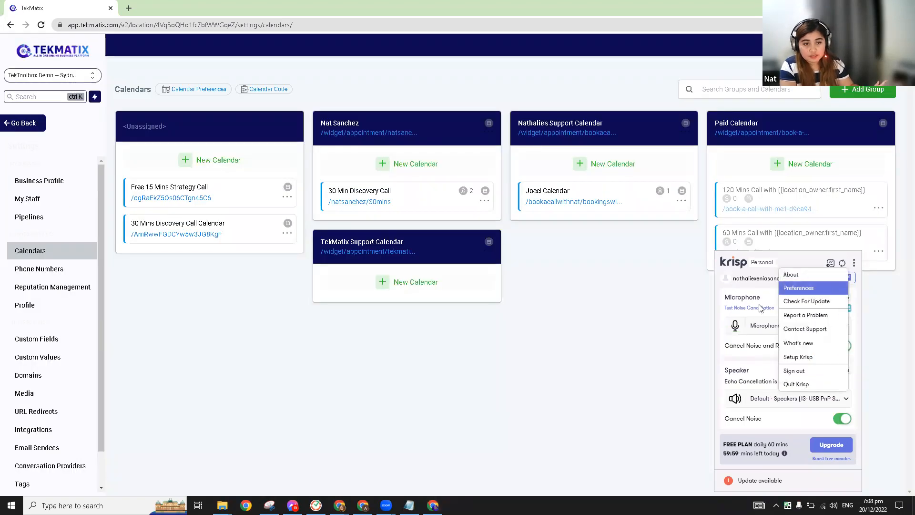
click(769, 256)
click(824, 279)
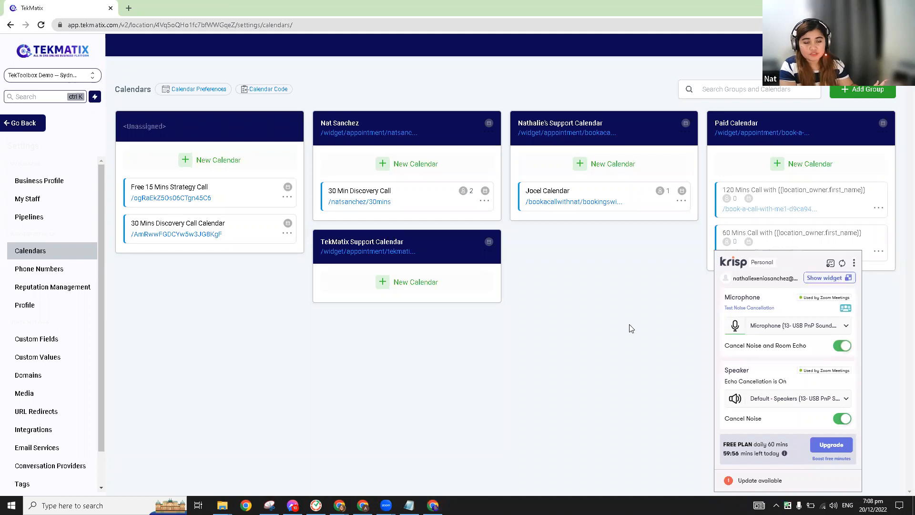
click(855, 265)
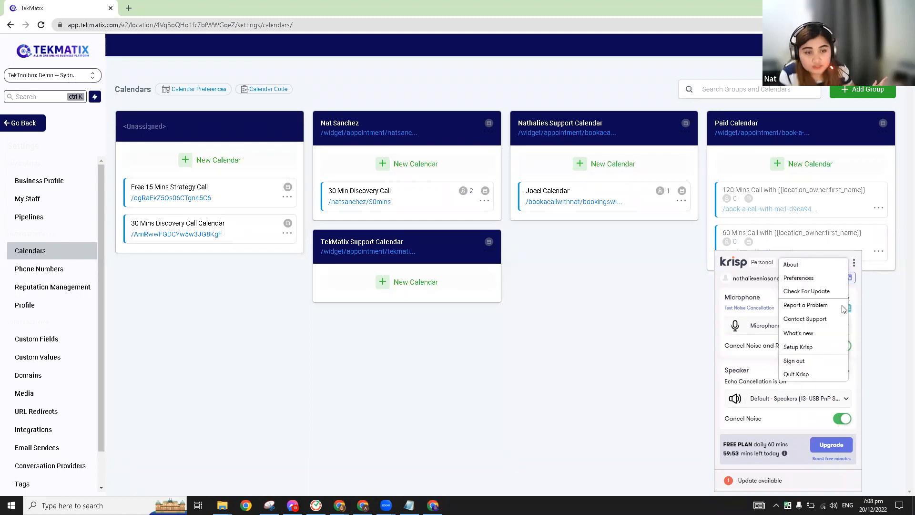
click(808, 375)
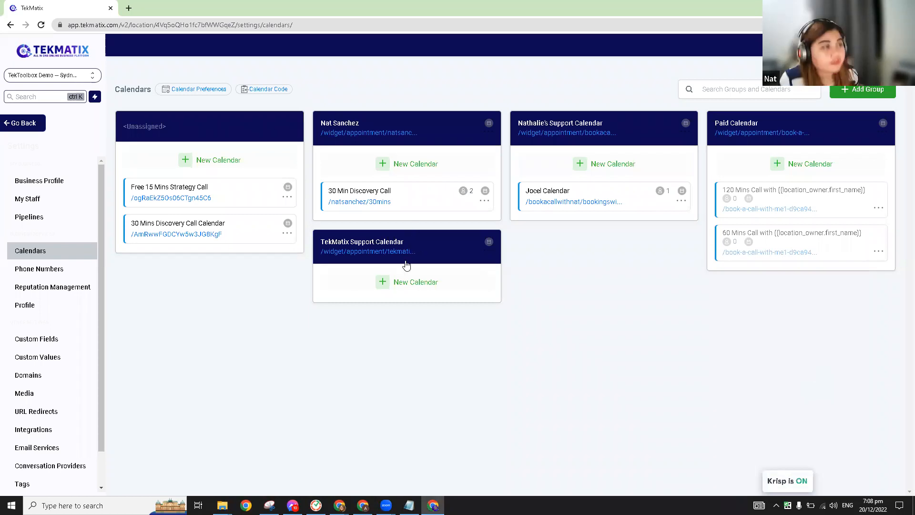
click(402, 286)
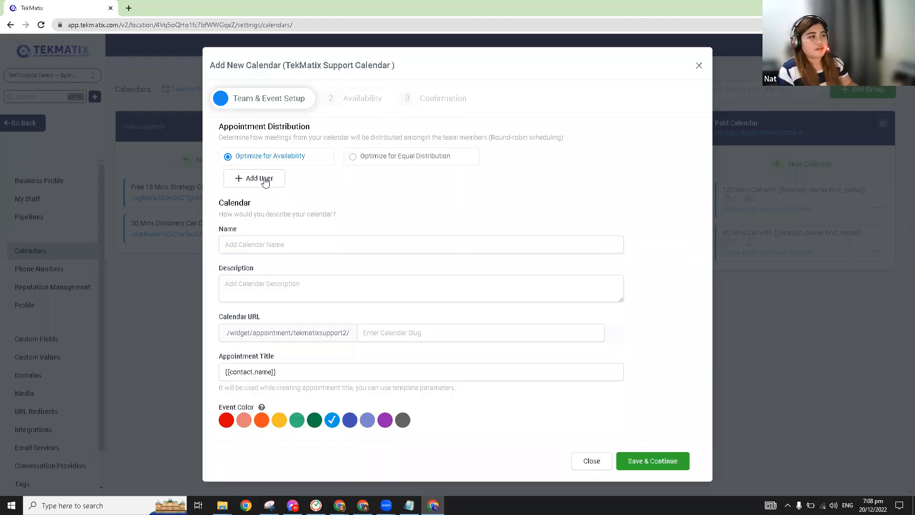
Step: Assign the second listed team member to the calendar and keep a Custom meeting location type
click(264, 180)
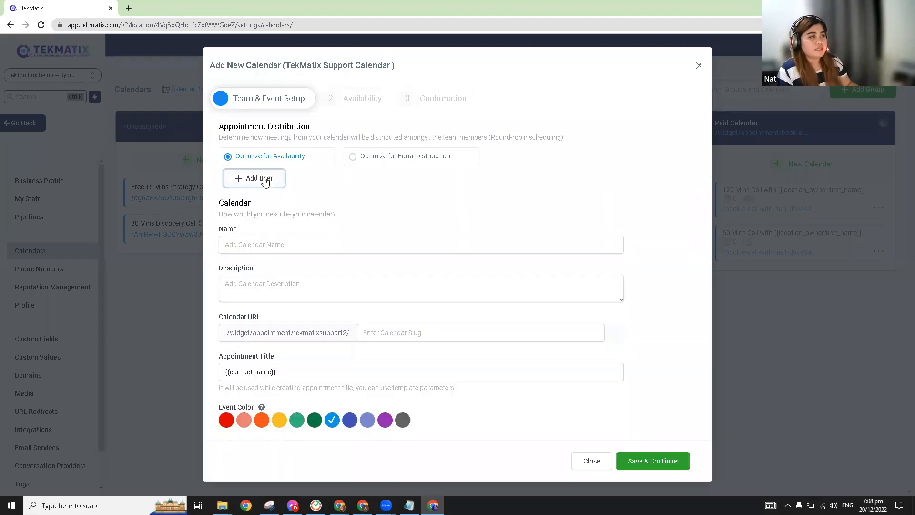
click(306, 181)
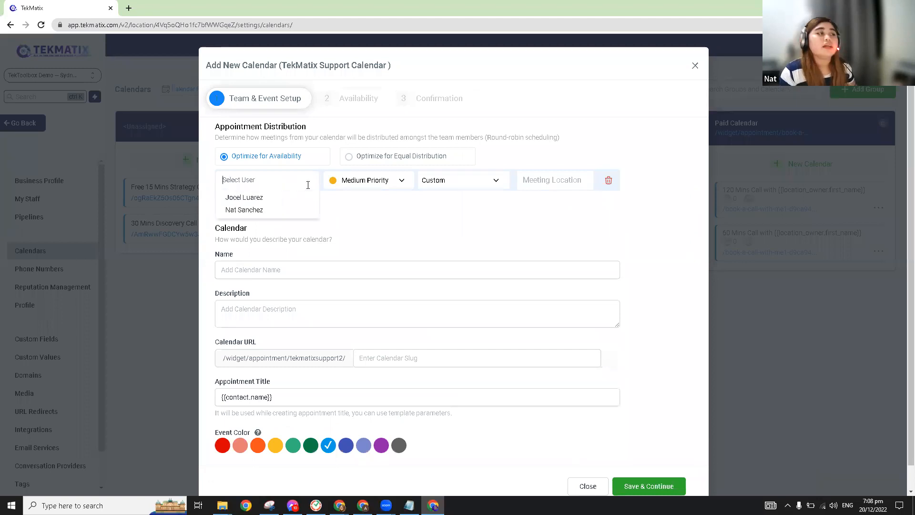
click(267, 211)
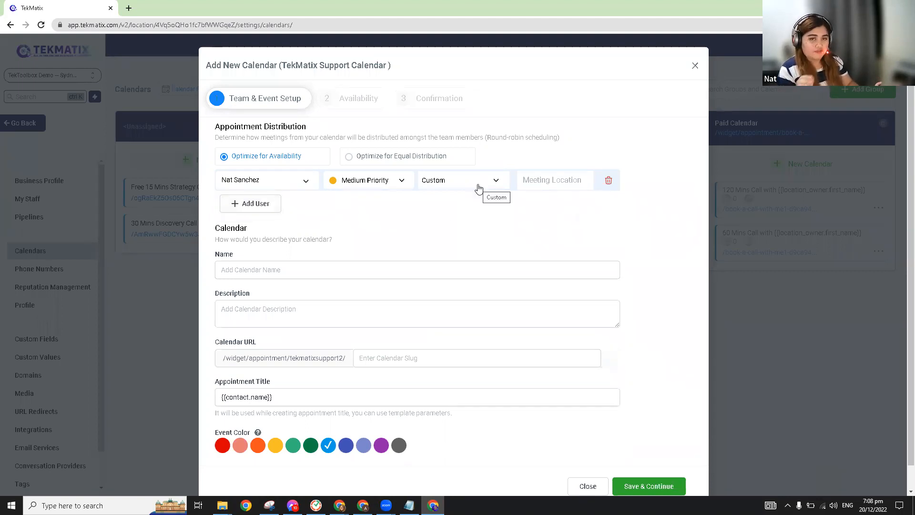
click(562, 183)
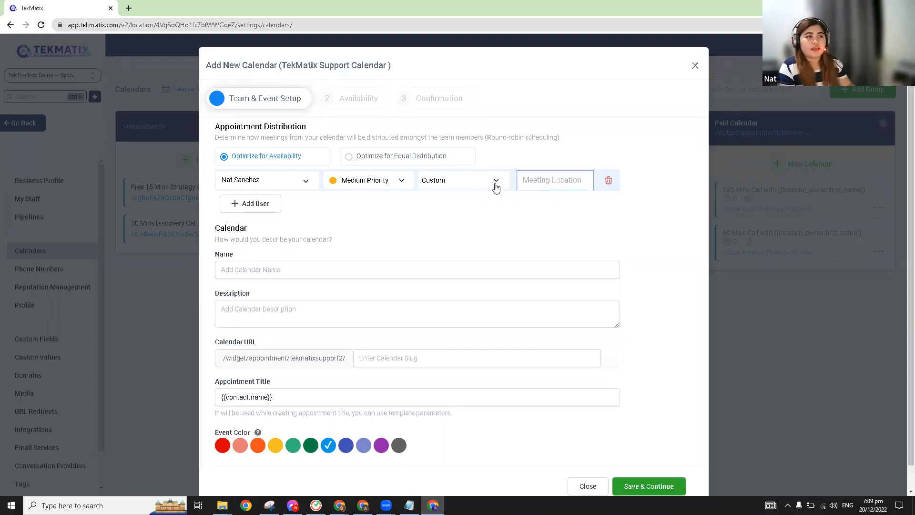
click(482, 188)
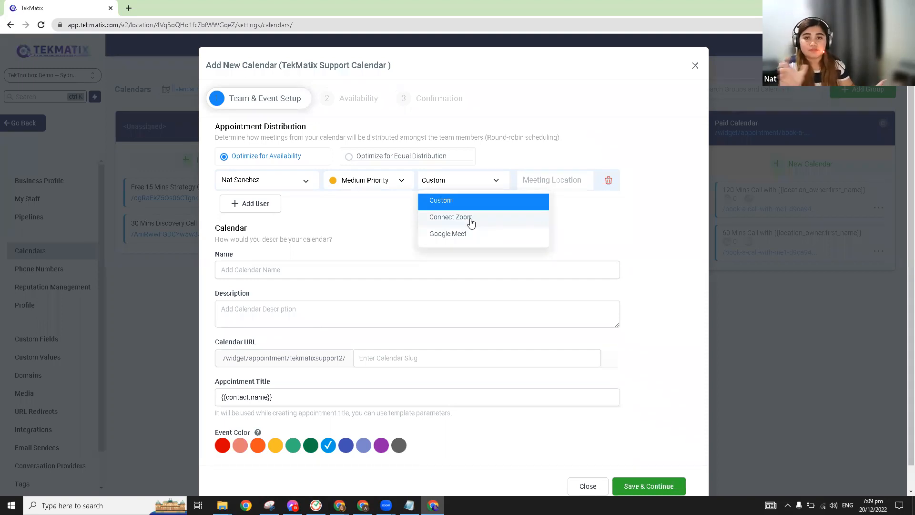
click(493, 180)
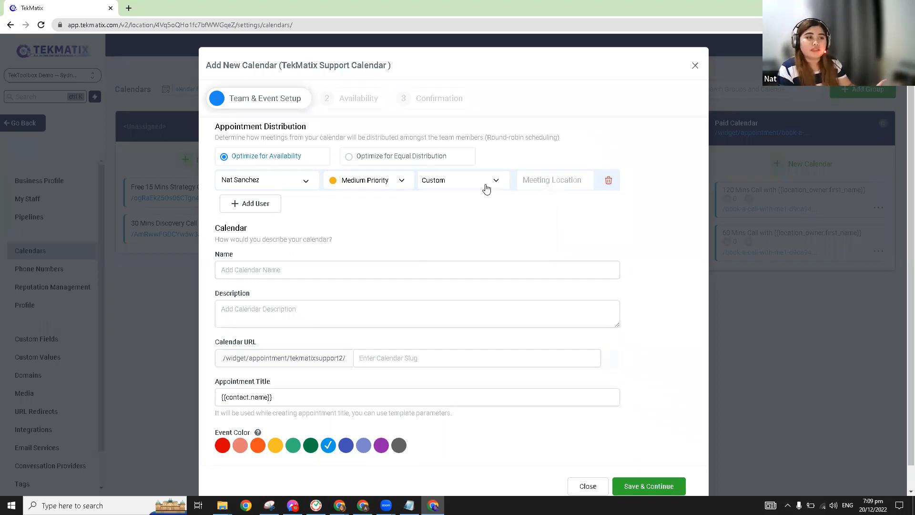
click(551, 183)
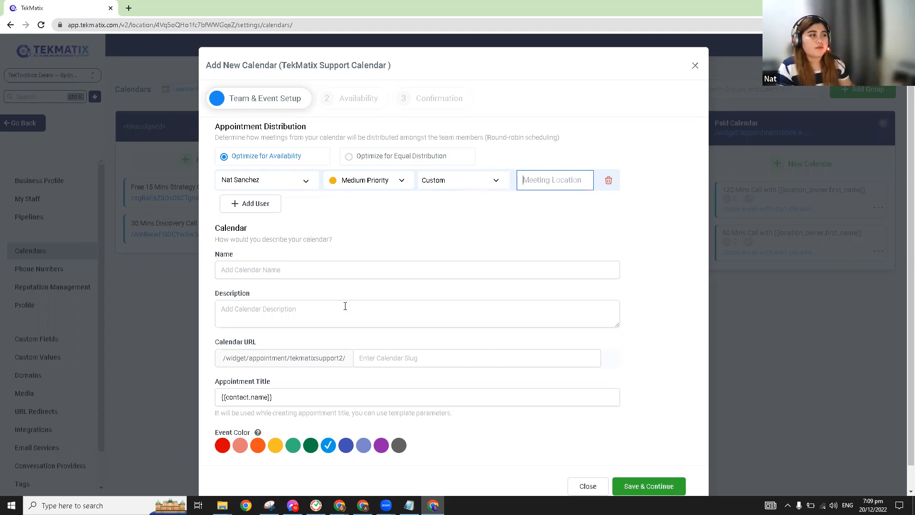
Step: Name the calendar '30 Minute Discovery Call'
scroll(276, 288, down, 1)
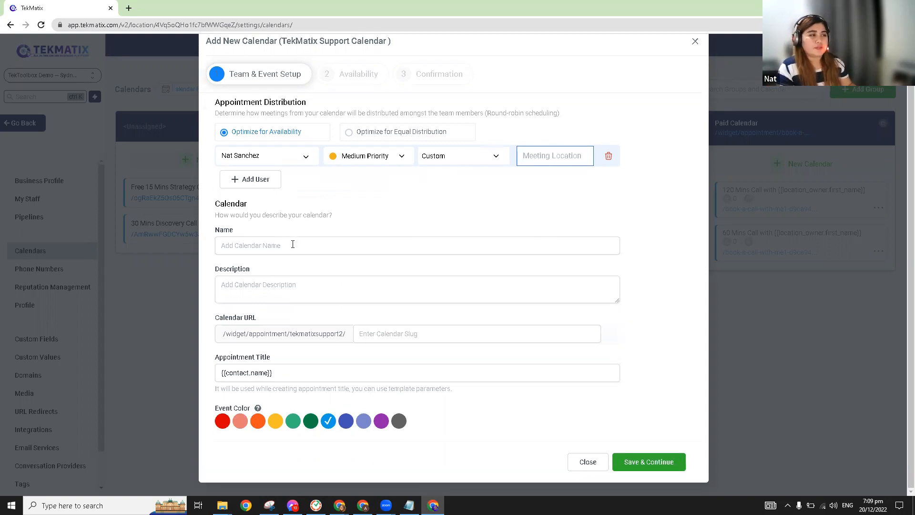
click(354, 228)
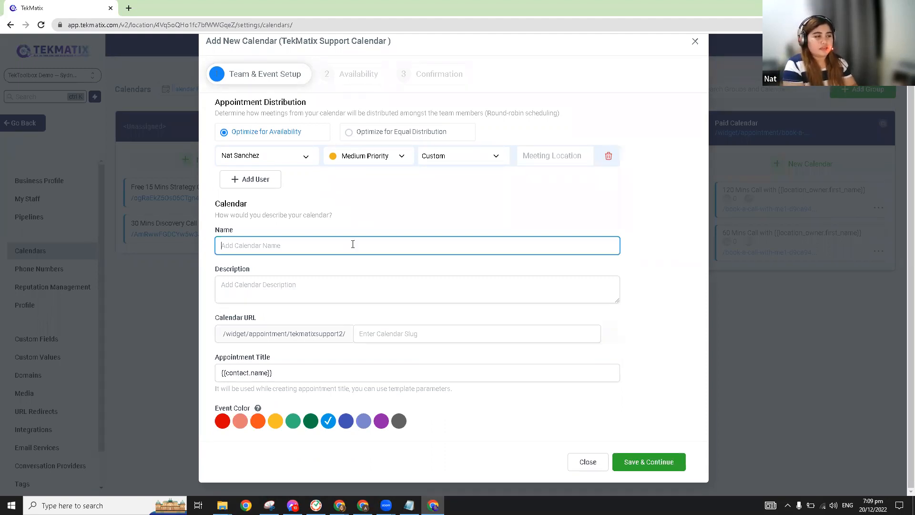
text(30 )
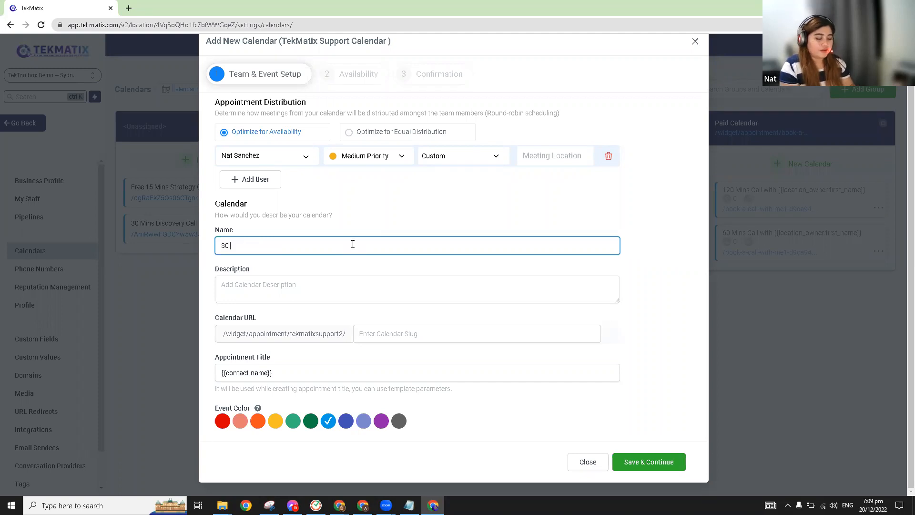
text(Min)
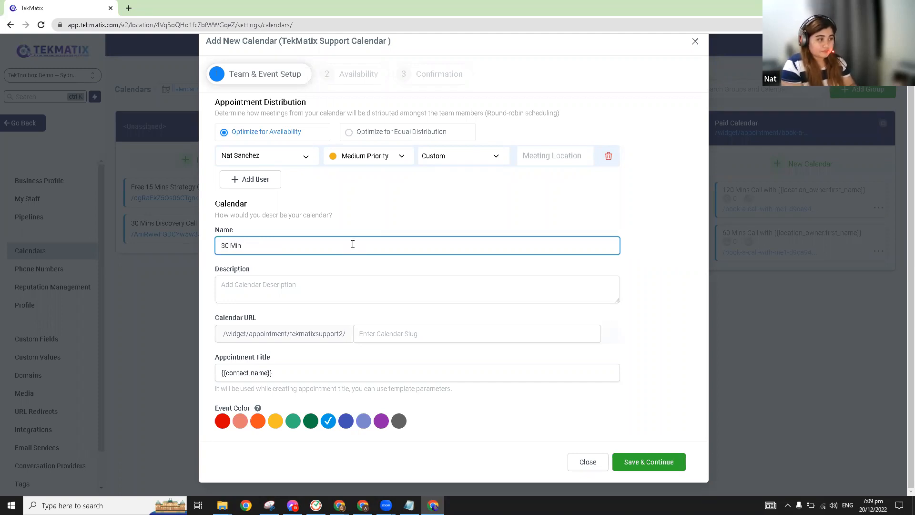
text( D)
key(BackSpace)
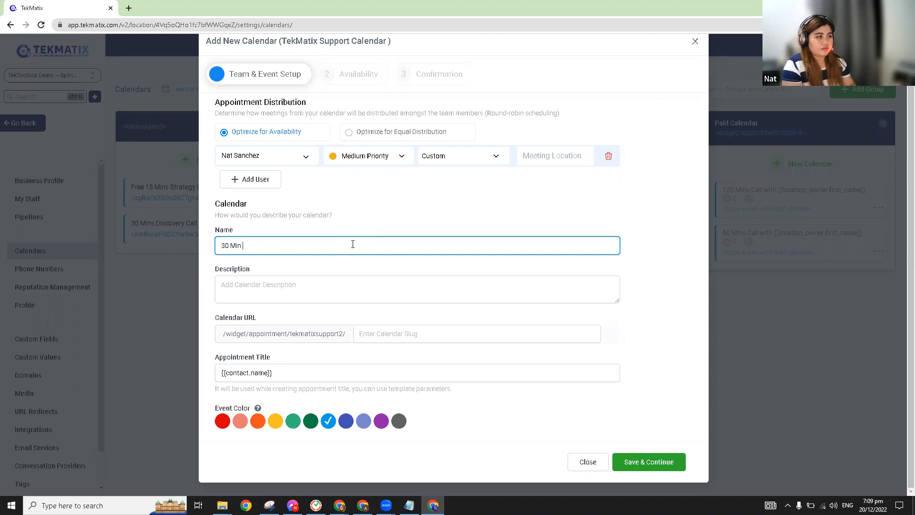
text(ute D)
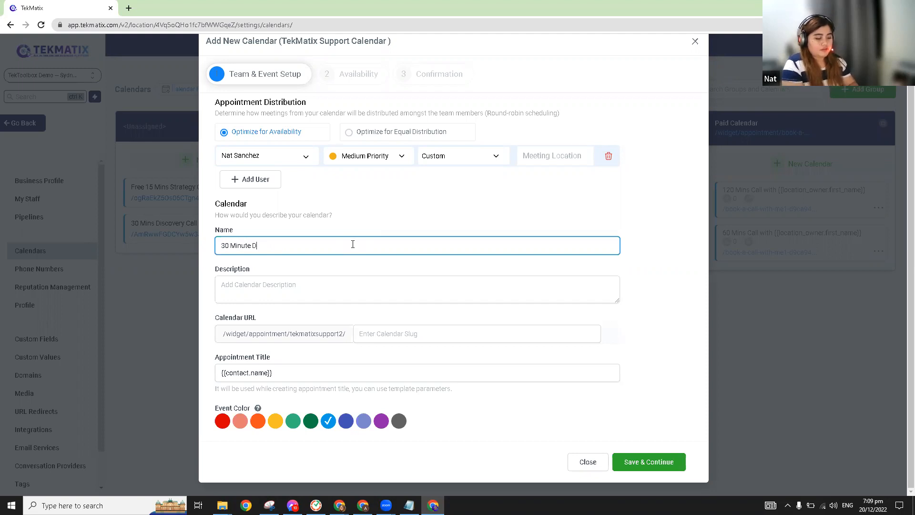
text(iscovery Call)
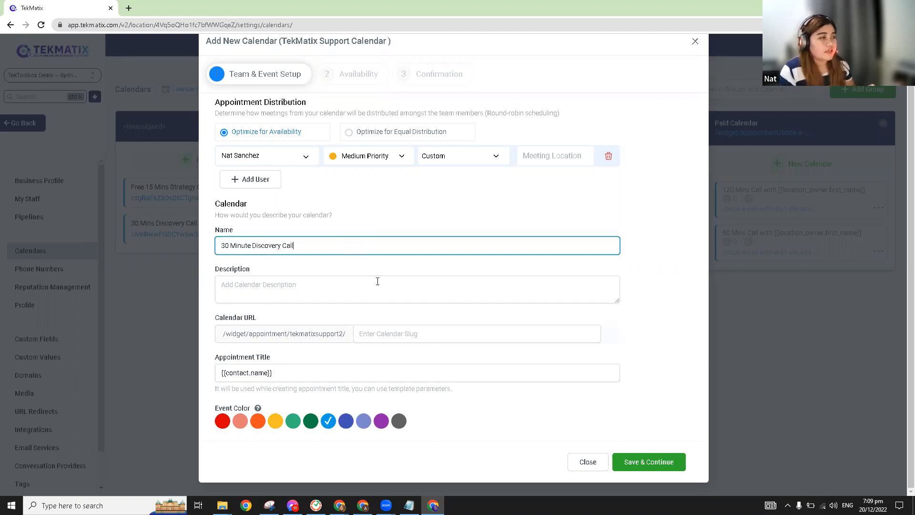
Step: Add a 30-minute discovery call booking description and set the calendar slug to 30min
click(329, 288)
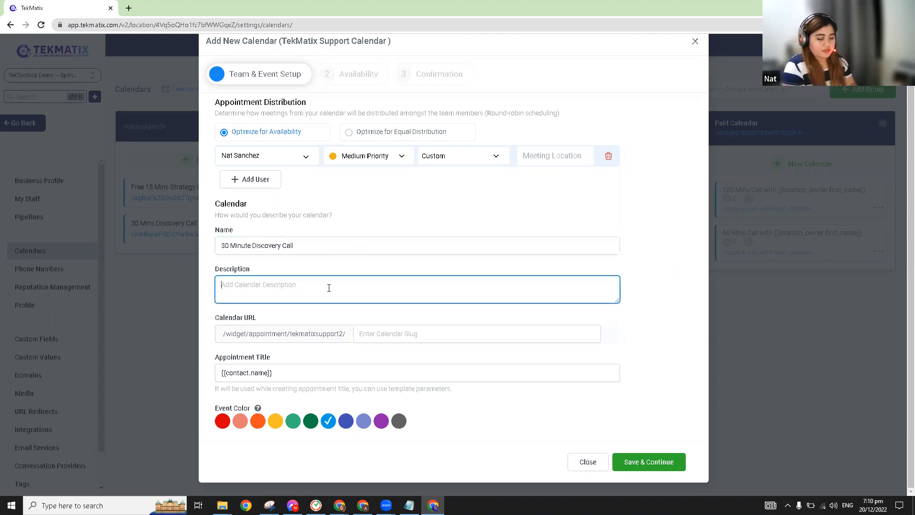
text(Book ma)
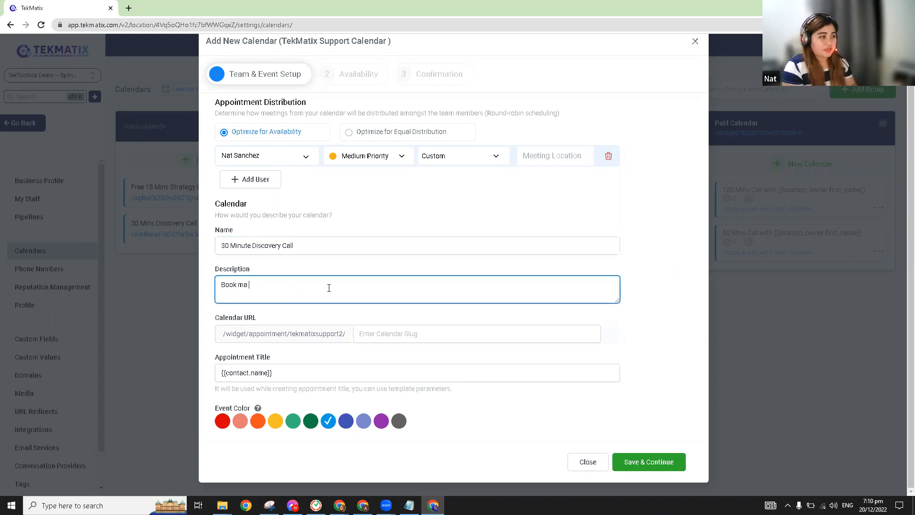
key(BackSpace)
key(BackSpace)
text(a 30 )
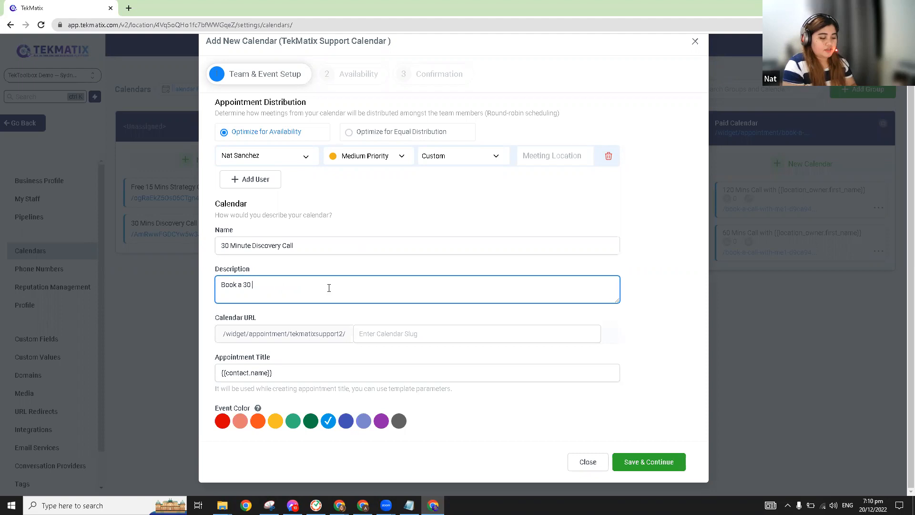
text(min discovery)
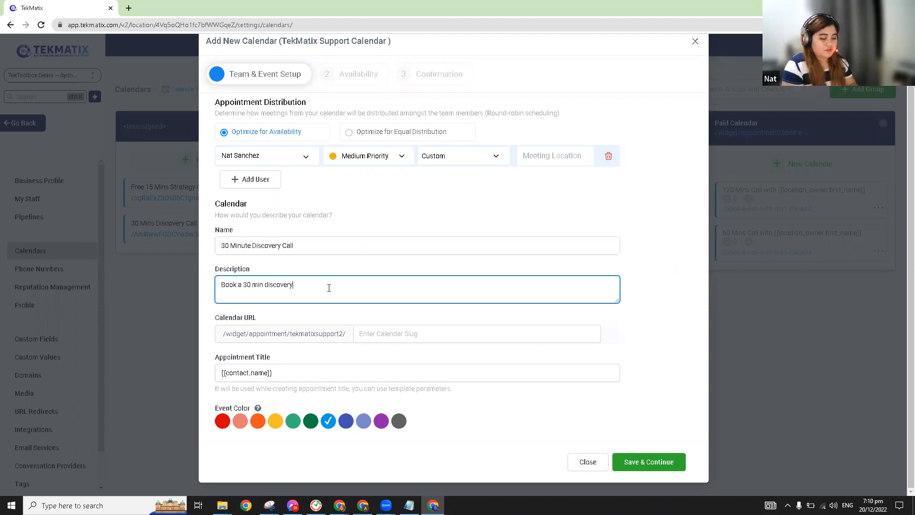
text( call with )
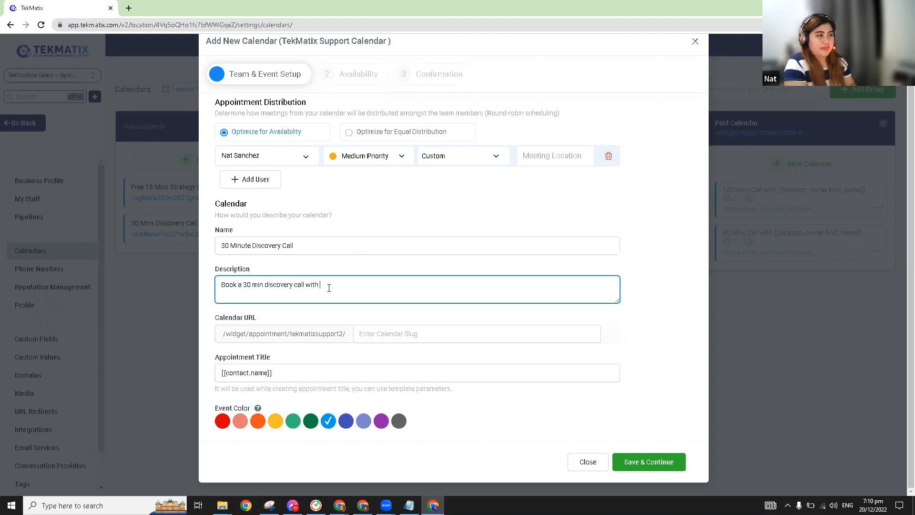
text(Nat!)
click(394, 335)
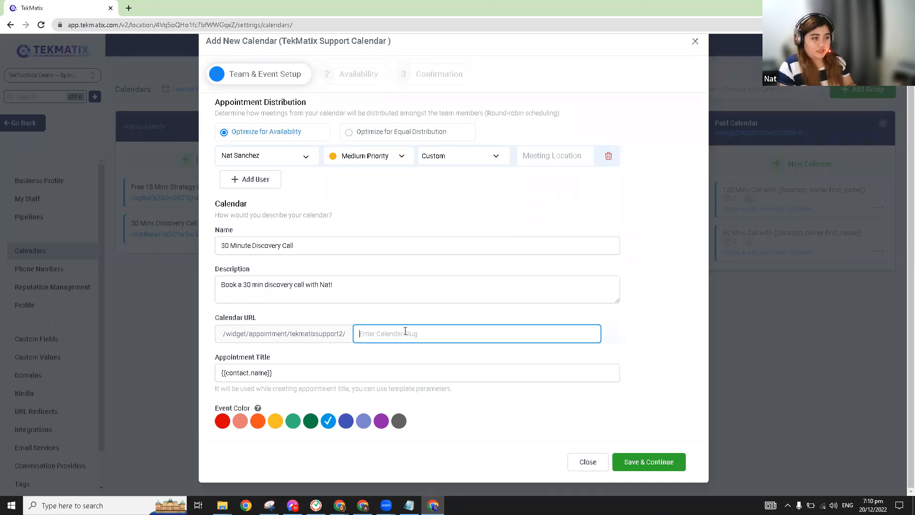
text(30min)
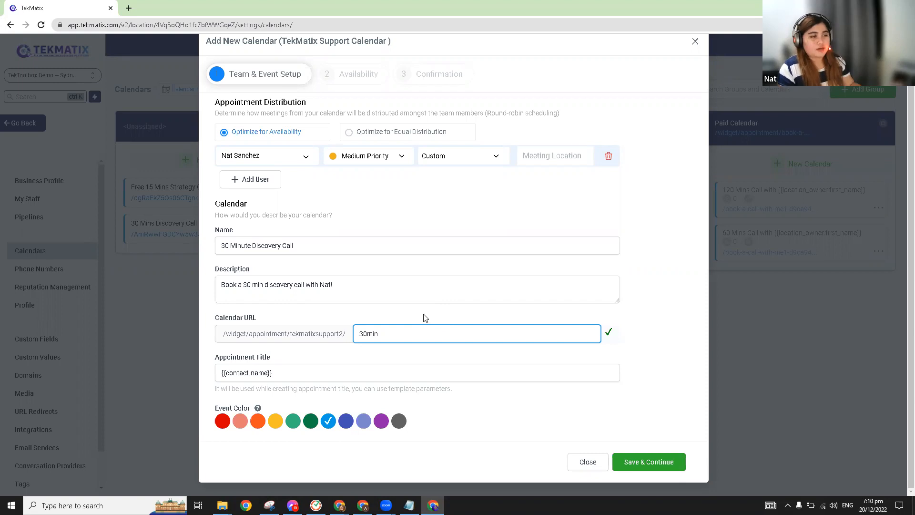
Step: Set the appointment title to '{{contact.name}} - 30 Minute Discovery Call' and the event colour to teal
click(313, 373)
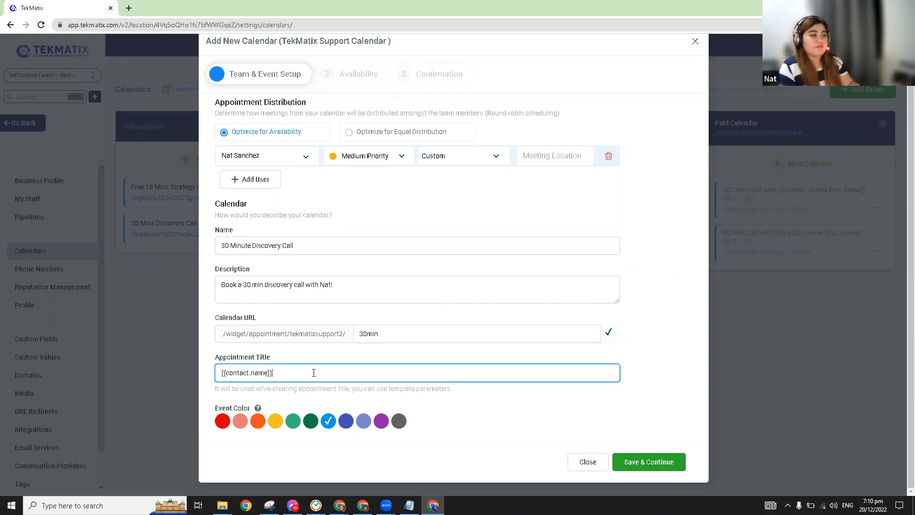
key(ctrl+a)
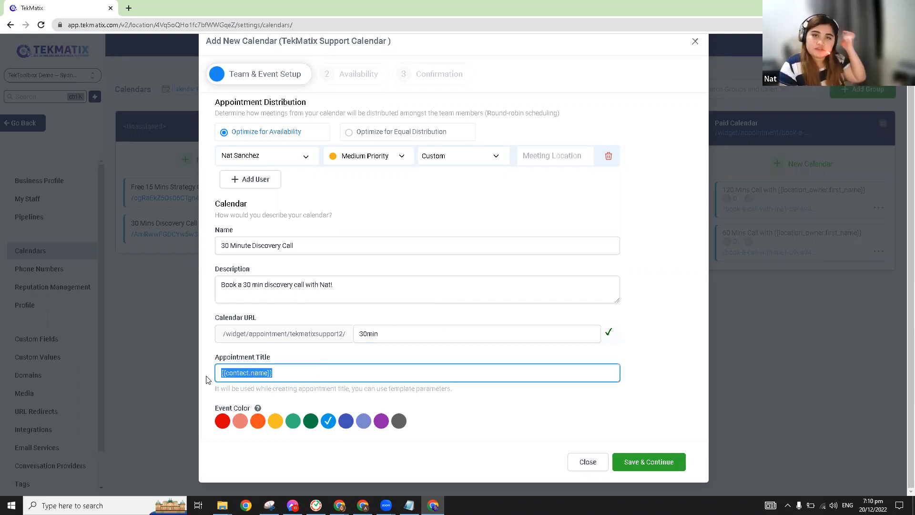
click(322, 375)
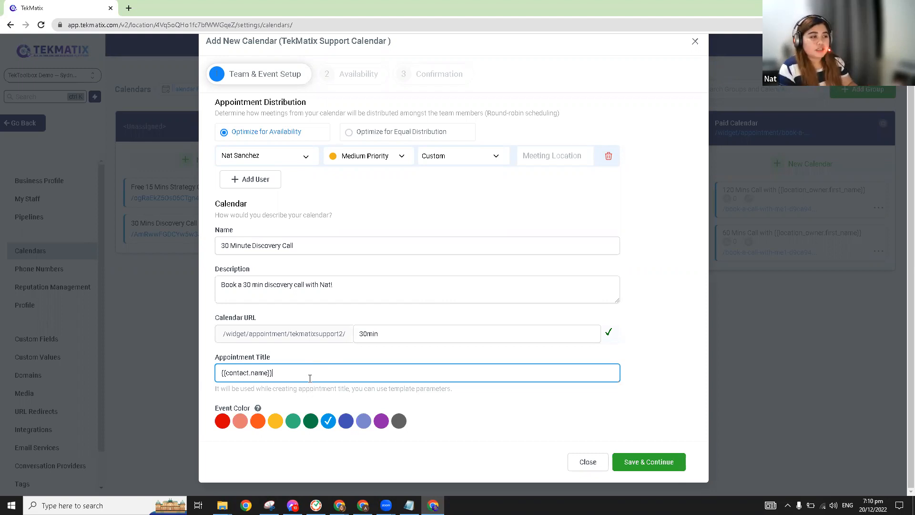
drag(294, 246, 215, 252)
key(ctrl+c)
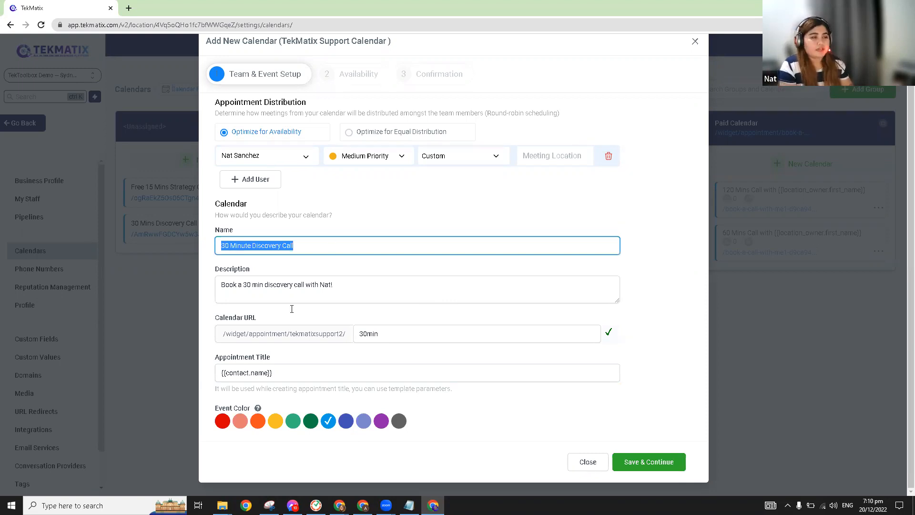
click(297, 375)
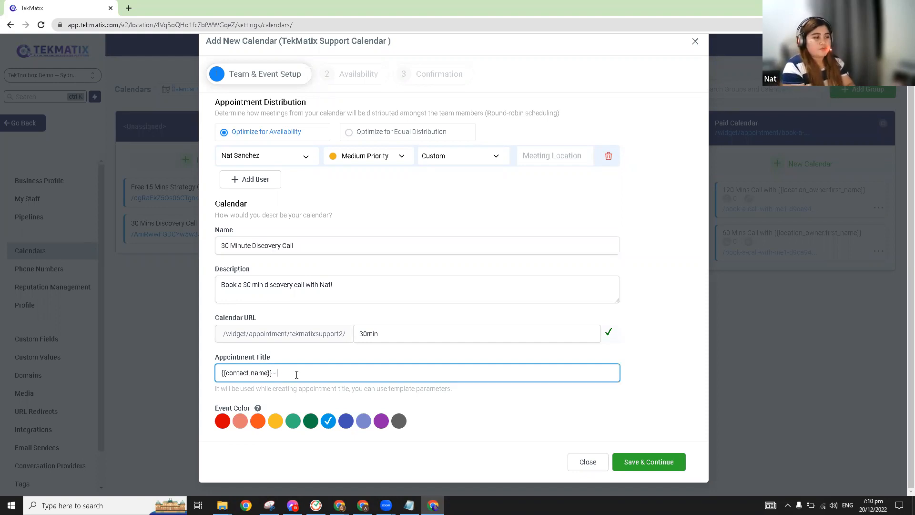
text(-)
key(ctrl+v)
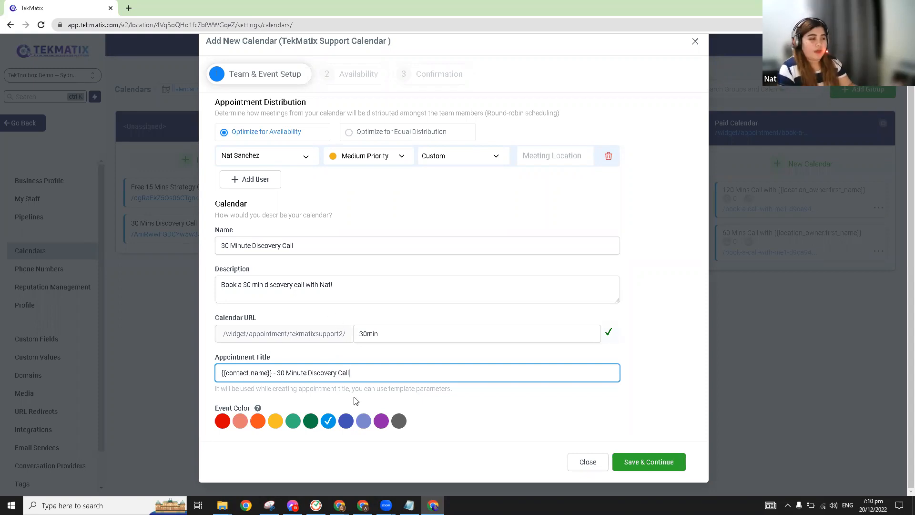
click(293, 422)
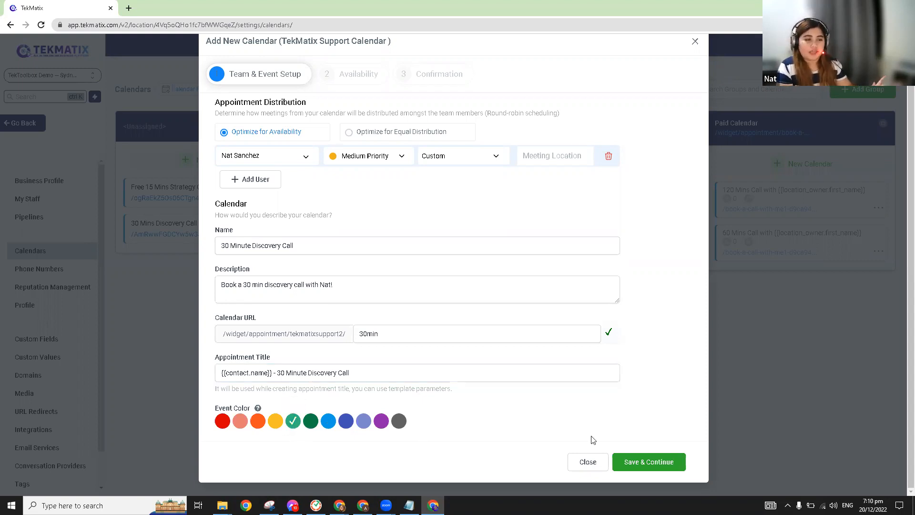
Step: Save the event setup and review the 30-minute slot duration and interval on Availability
click(658, 464)
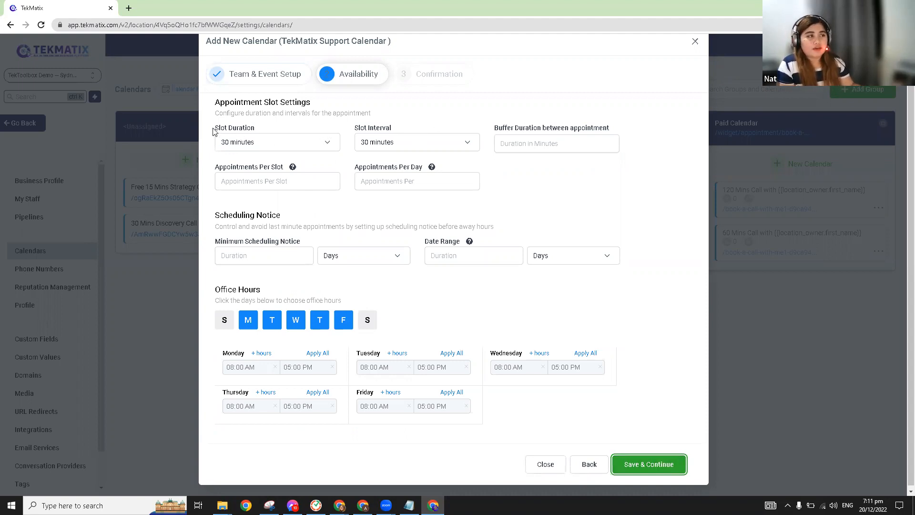
drag(258, 129, 276, 124)
click(310, 144)
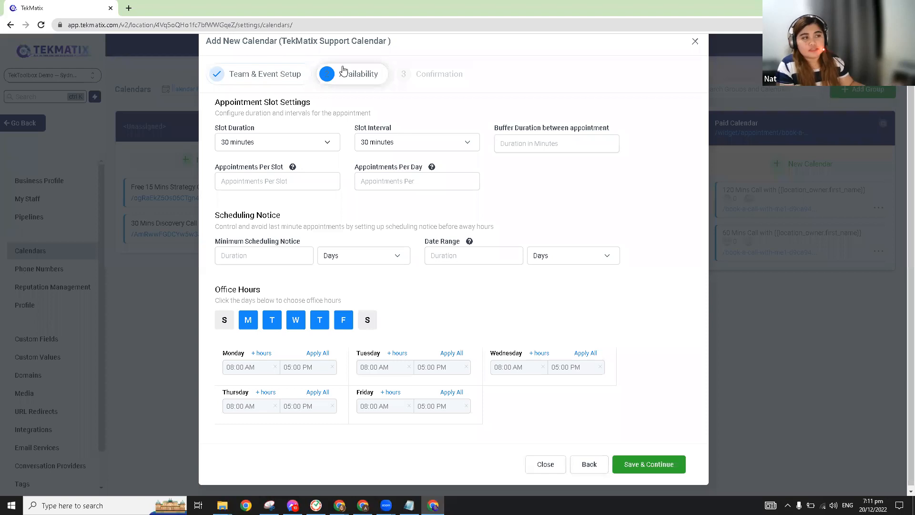
drag(339, 132, 450, 105)
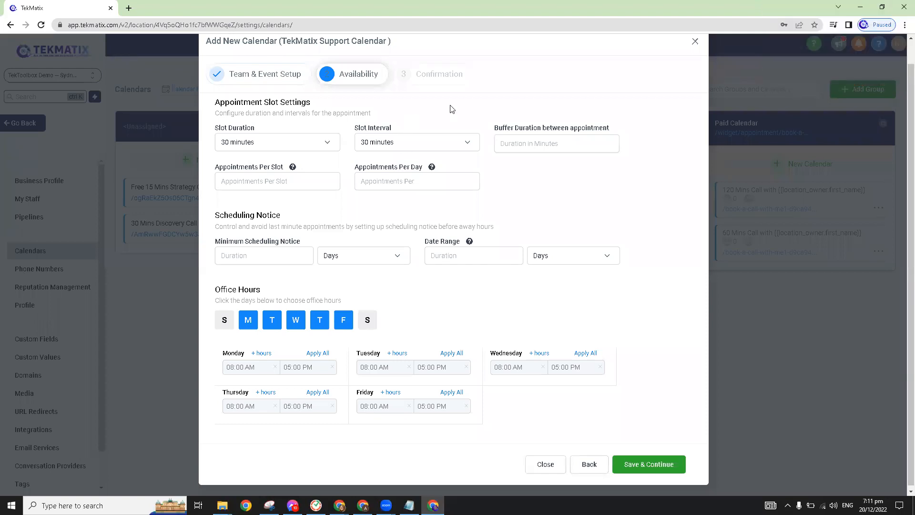
click(450, 105)
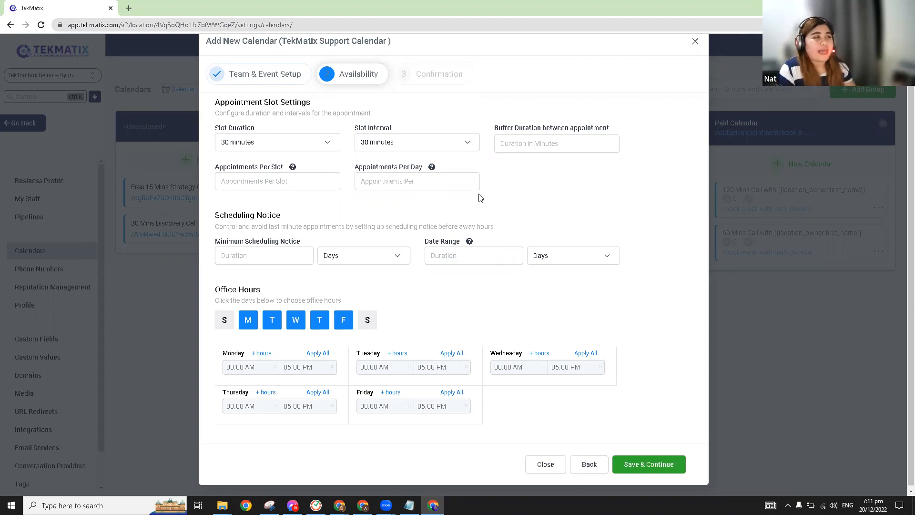
drag(412, 129, 345, 129)
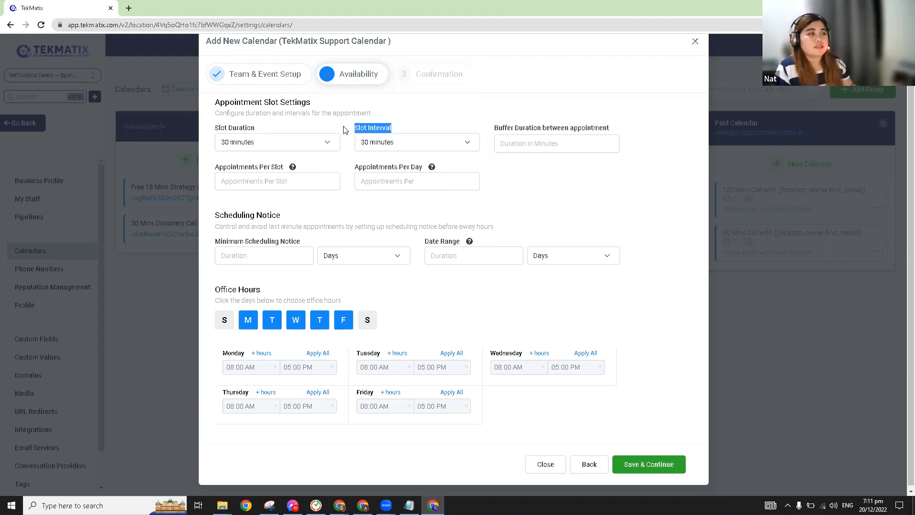
click(464, 106)
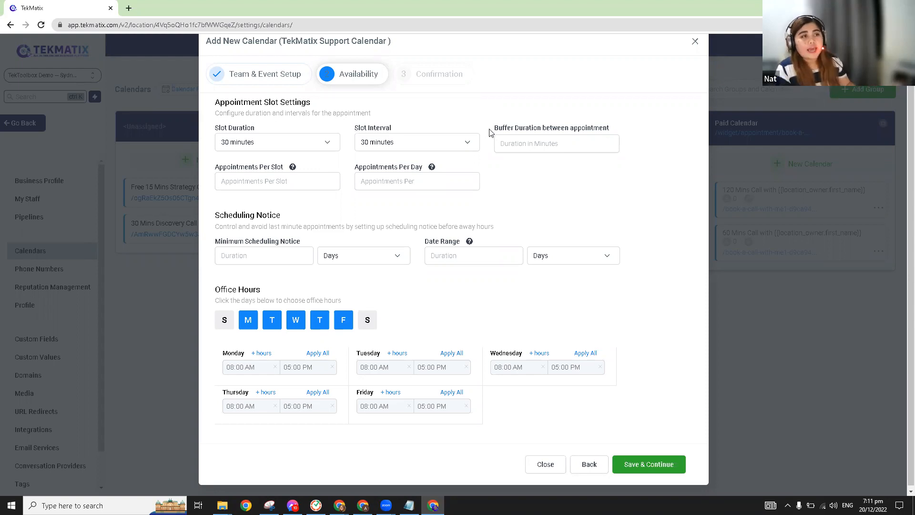
Step: Set a 10-minute buffer between appointments
drag(491, 127, 618, 132)
click(541, 143)
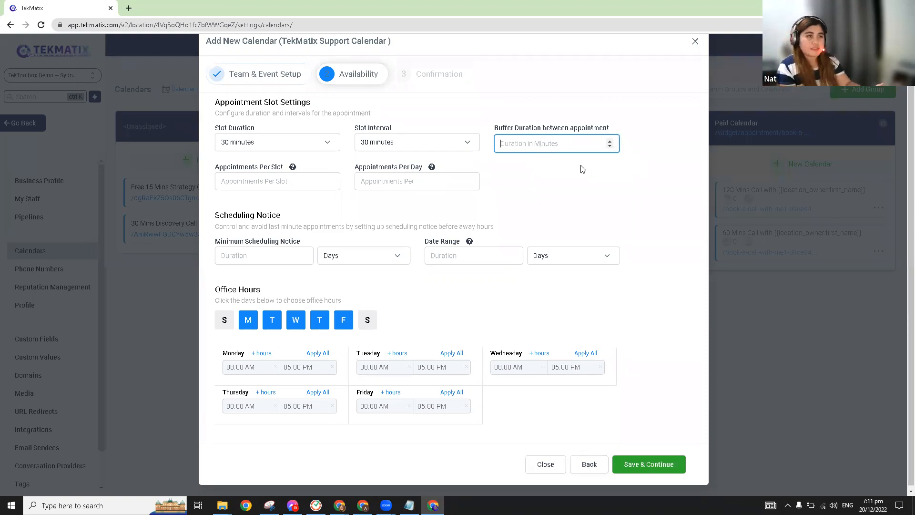
text(10)
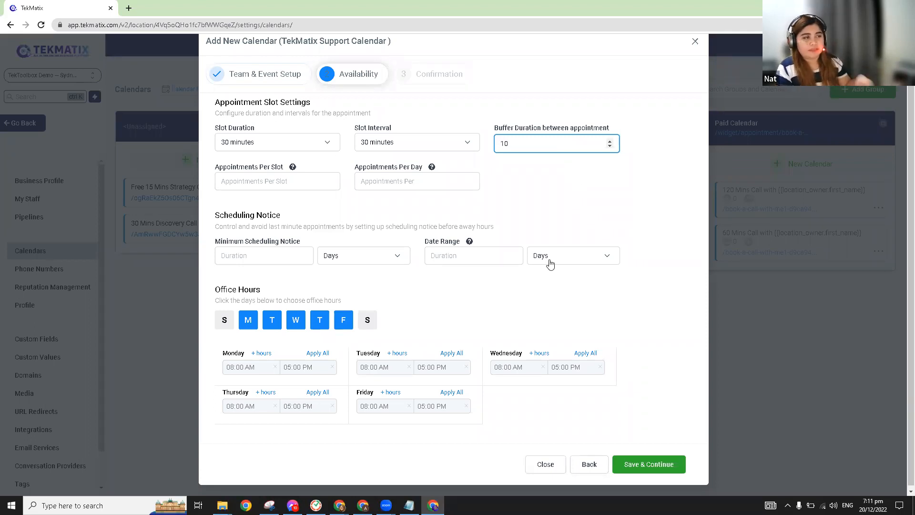
click(276, 177)
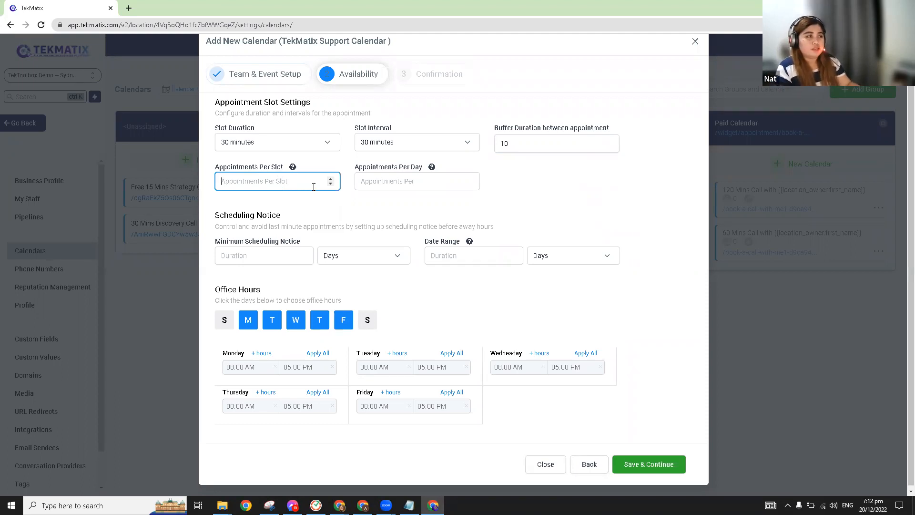
Step: Allow 1 appointment per slot, leaving appointments per day empty
text(1)
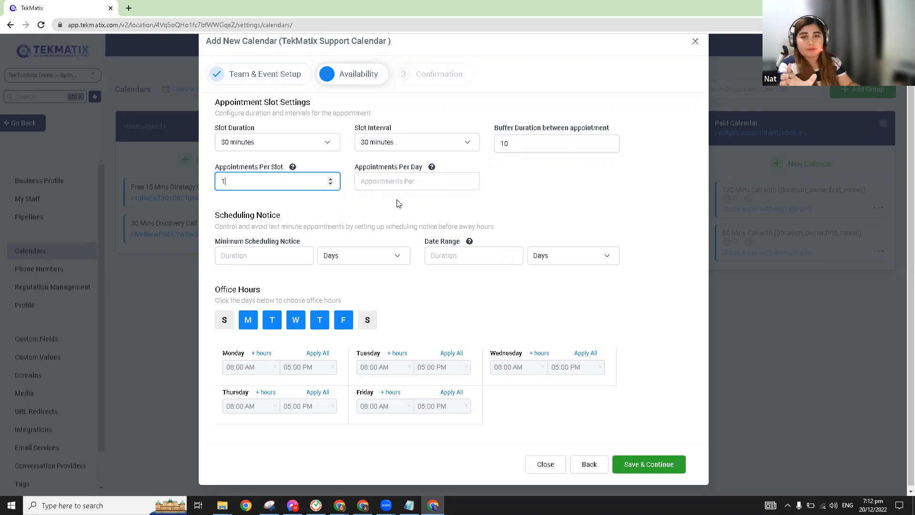
triple_click(420, 171)
click(424, 183)
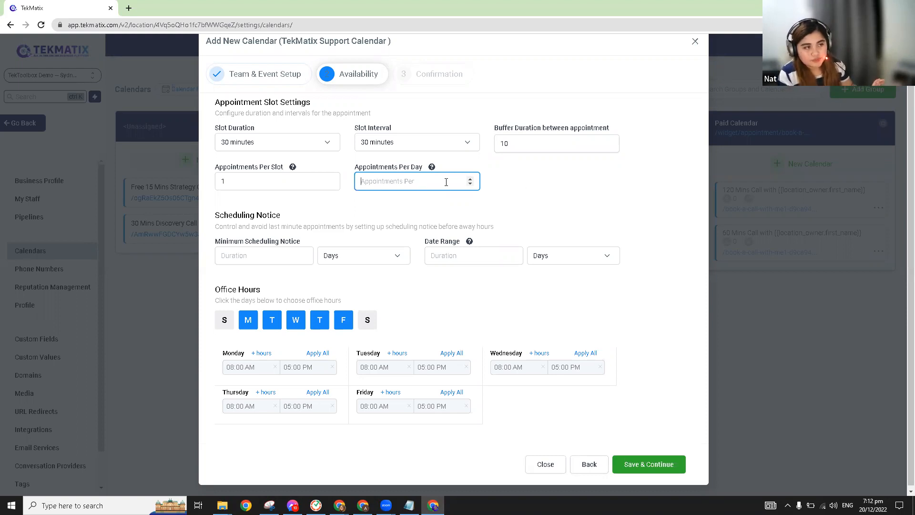
click(545, 201)
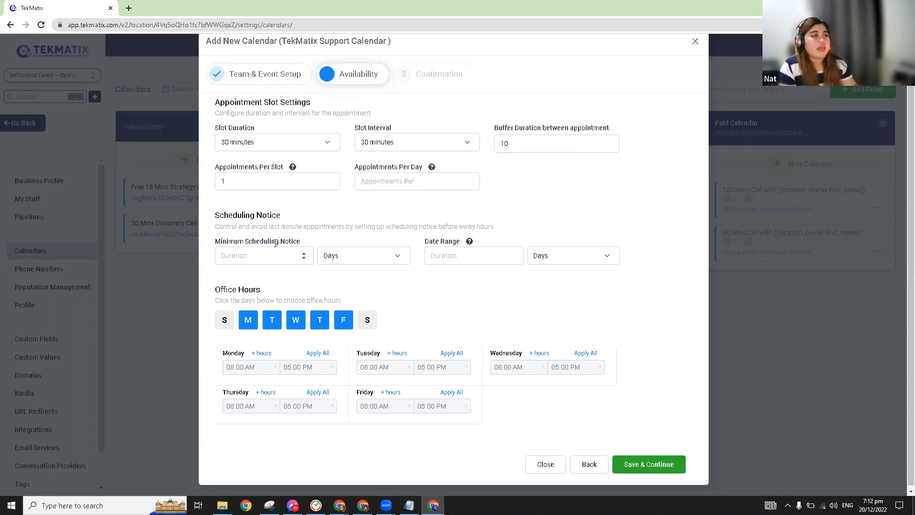
Step: Keep days as the scheduling notice unit and leave the Date Range setting unchanged
click(288, 258)
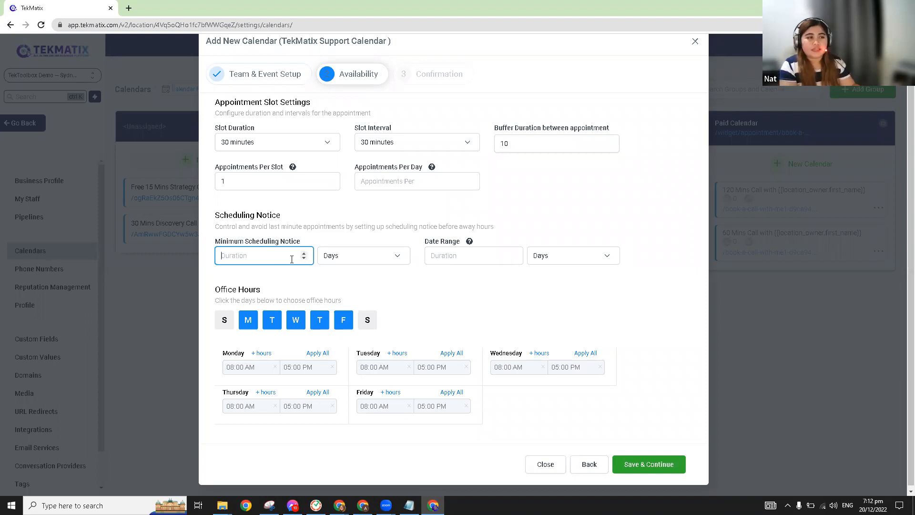
click(352, 256)
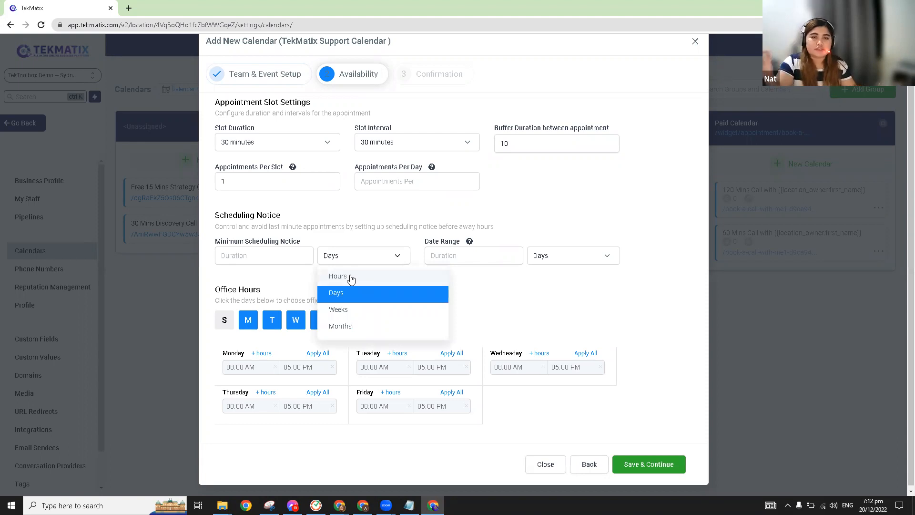
click(384, 228)
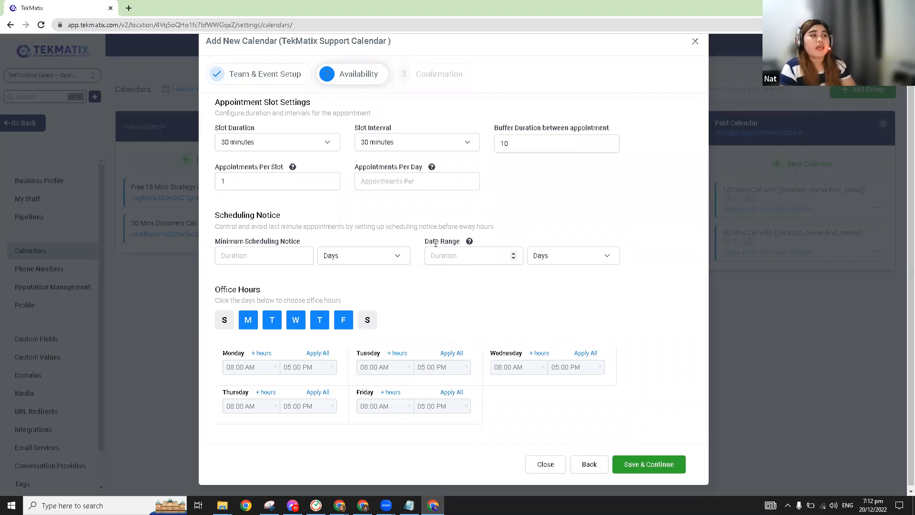
drag(426, 241, 465, 242)
mouse_move(470, 243)
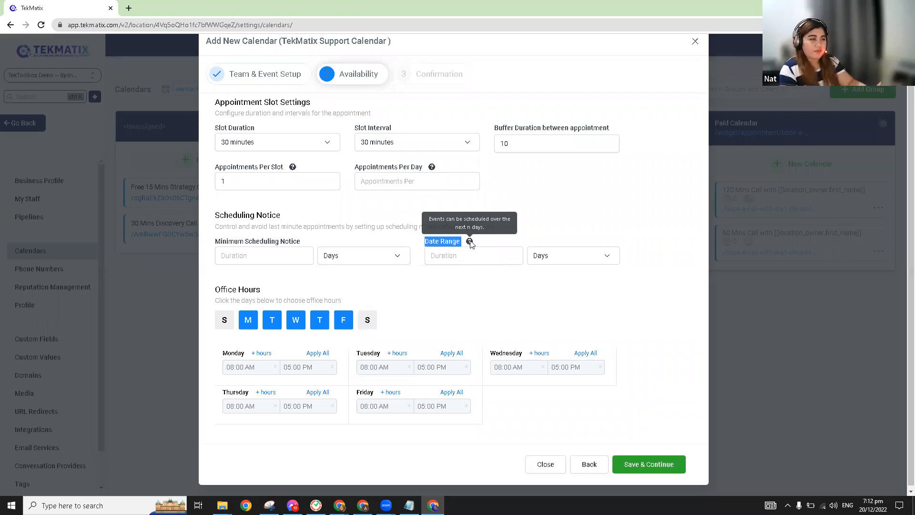
click(541, 235)
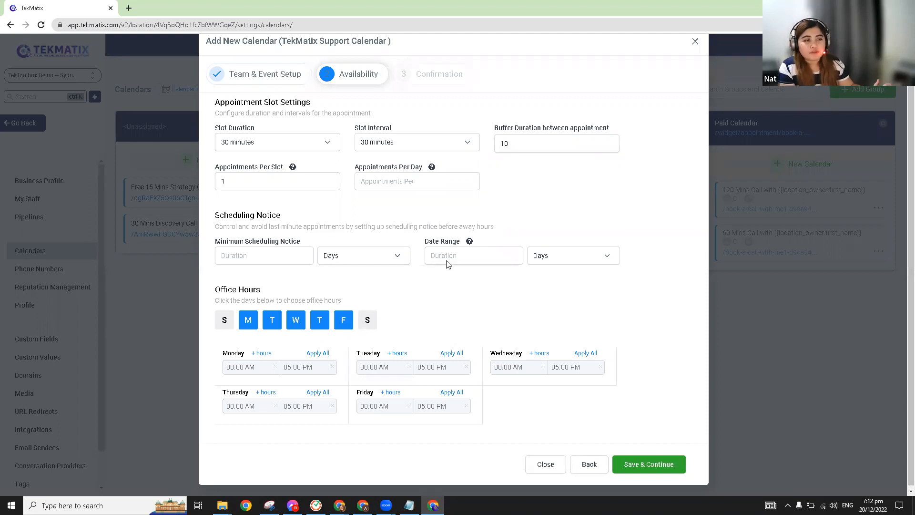
drag(423, 239, 619, 268)
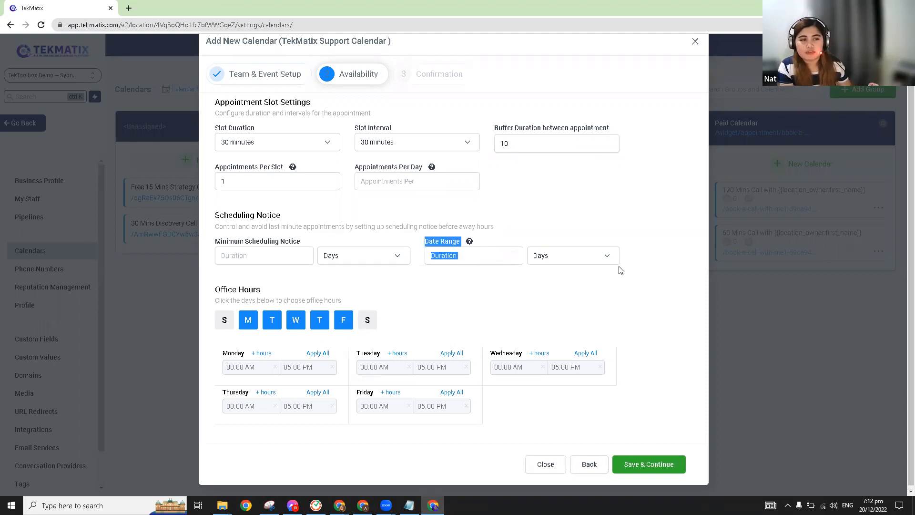
click(636, 295)
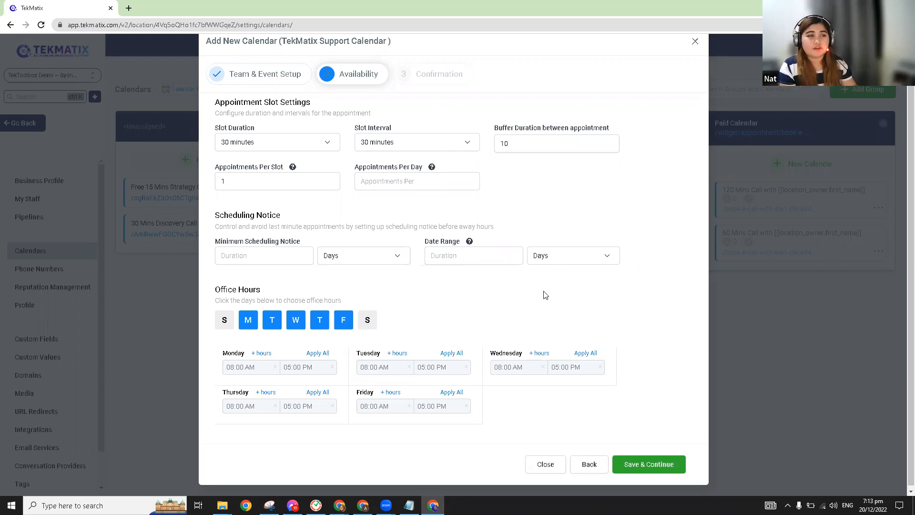
scroll(544, 293, down, 1)
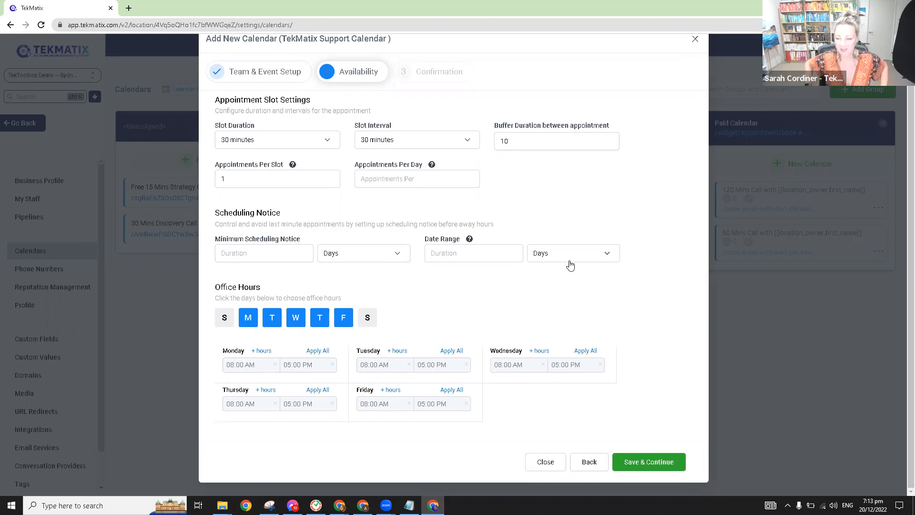
scroll(568, 262, up, 1)
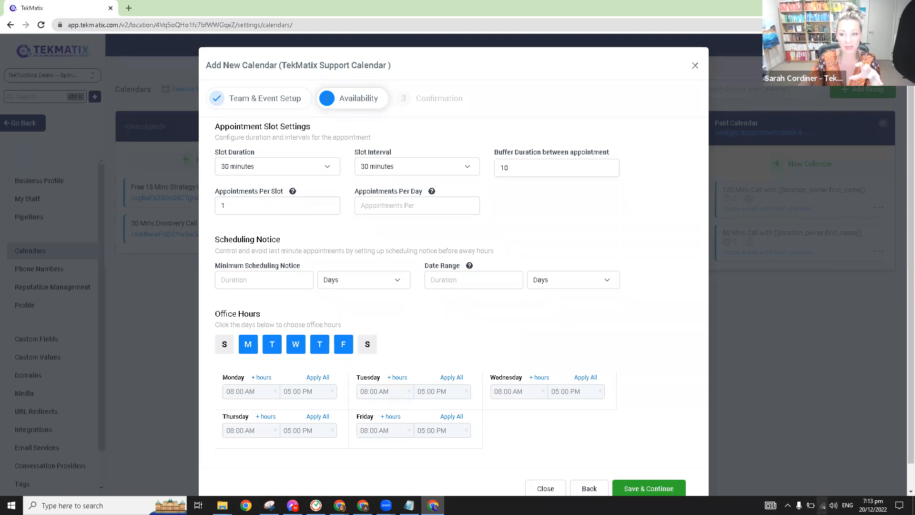
click(823, 505)
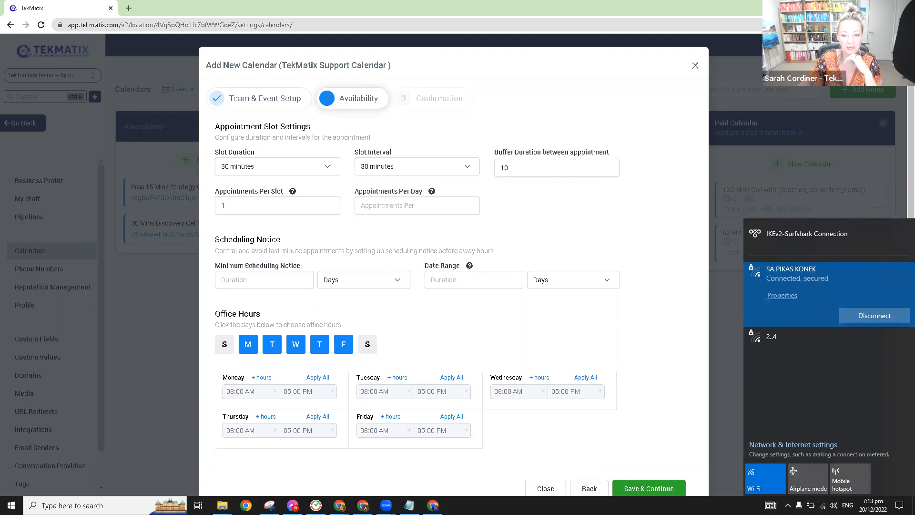
key(Escape)
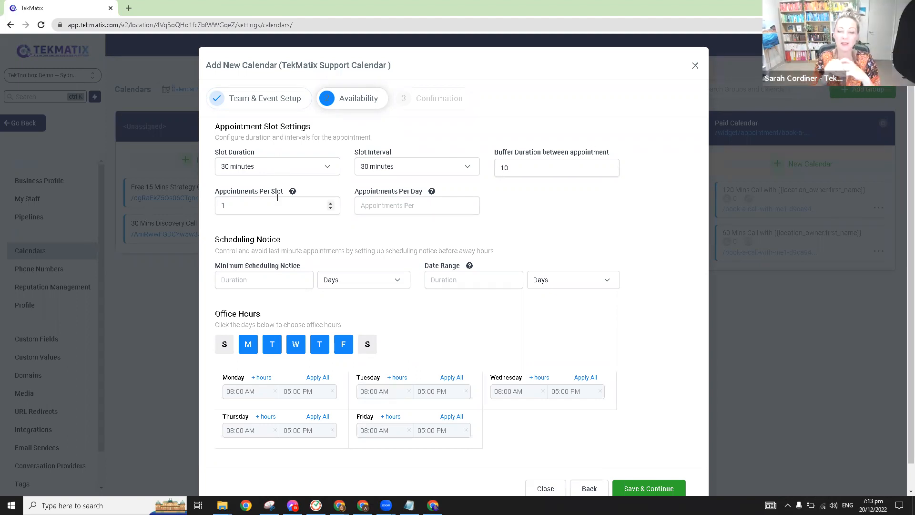
click(264, 205)
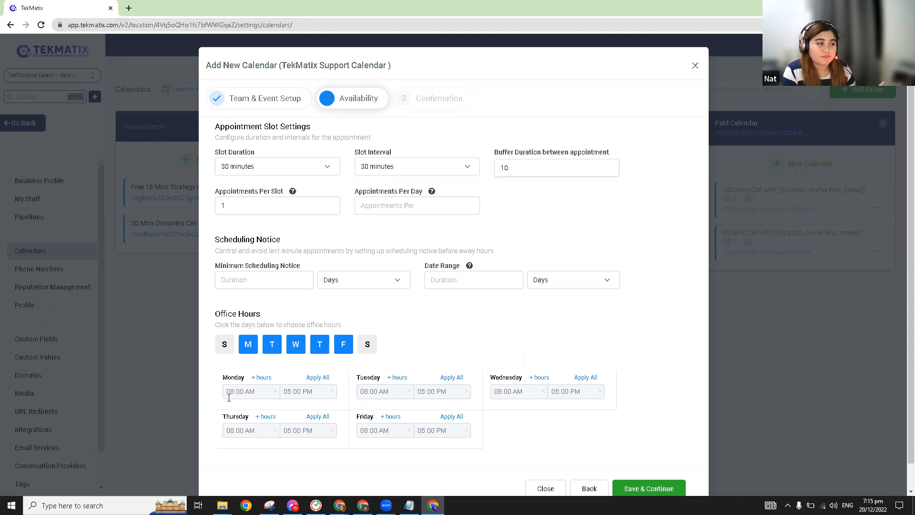
Step: Add an 08:00 PM–11:00 PM evening block to Monday and apply it to all weekdays
click(263, 379)
click(230, 412)
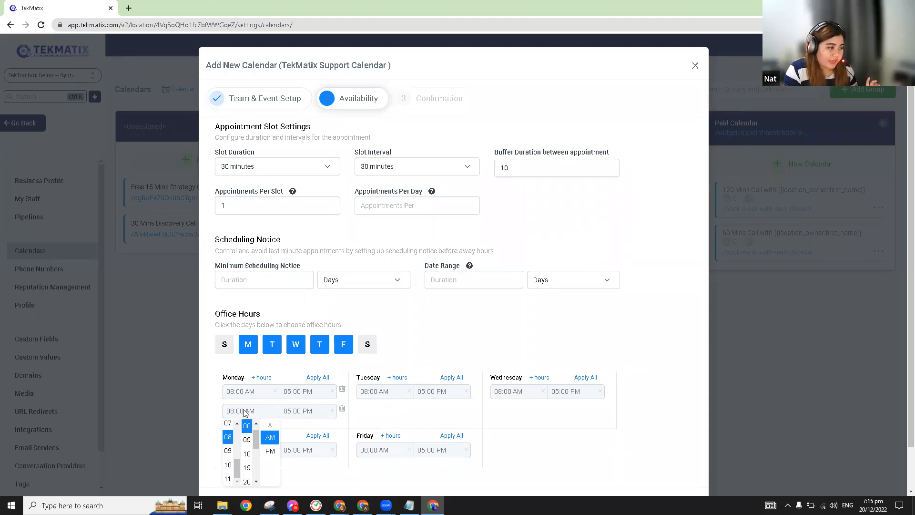
click(291, 411)
click(285, 479)
click(307, 411)
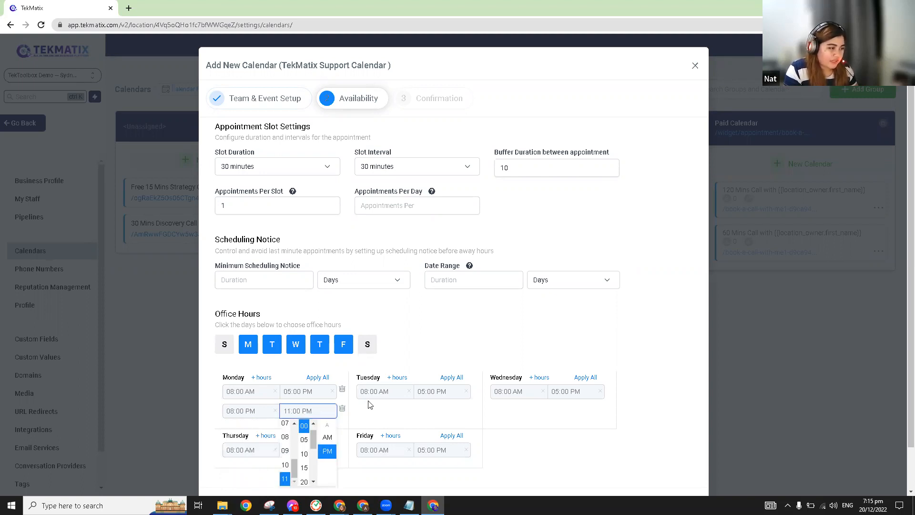
click(382, 421)
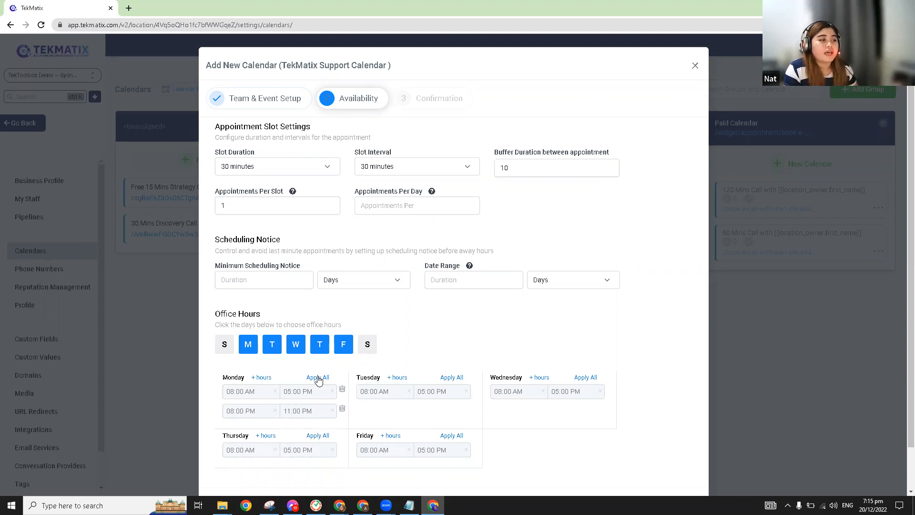
click(319, 378)
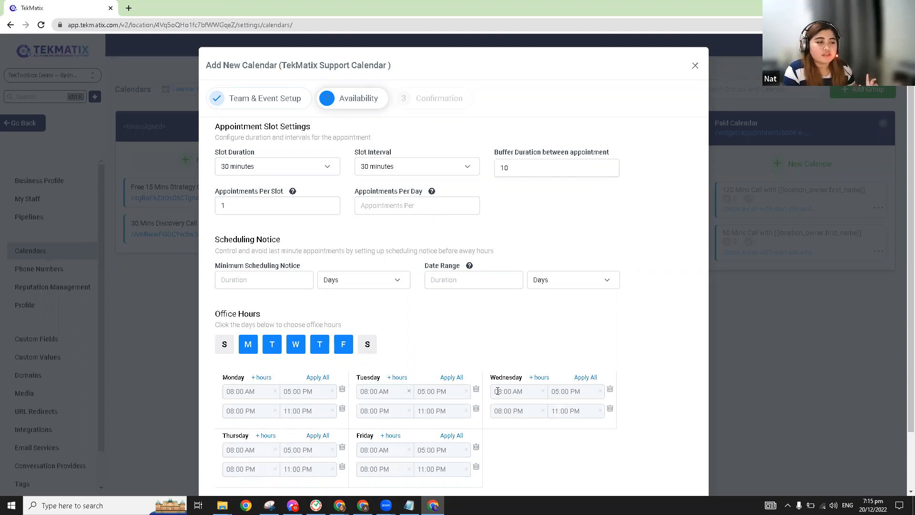
scroll(481, 379, down, 2)
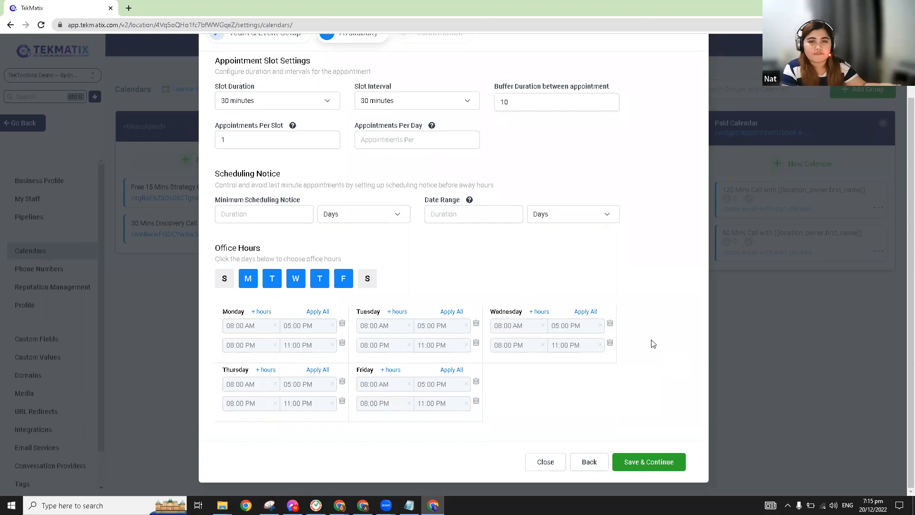
Step: Save availability, then enable Use Sticky Contact and leave Custom Form as the booking form
click(649, 466)
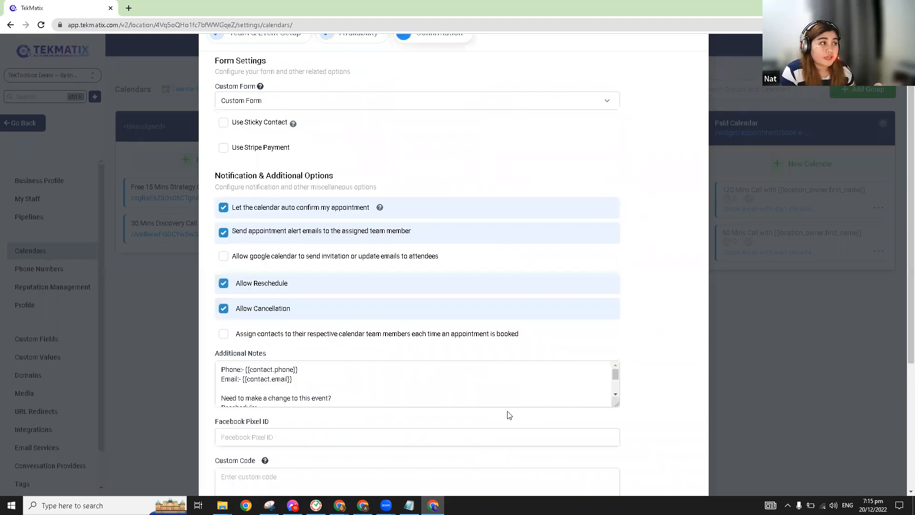
scroll(505, 398, up, 2)
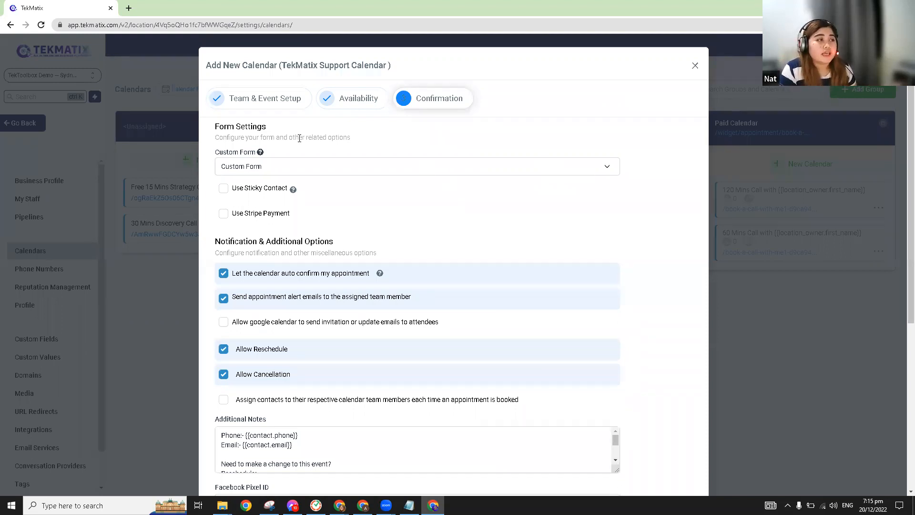
click(225, 191)
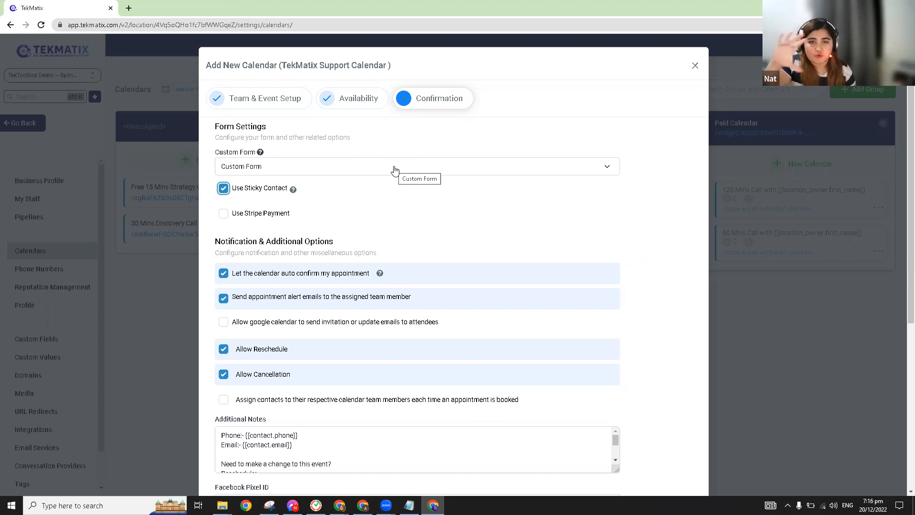
click(282, 171)
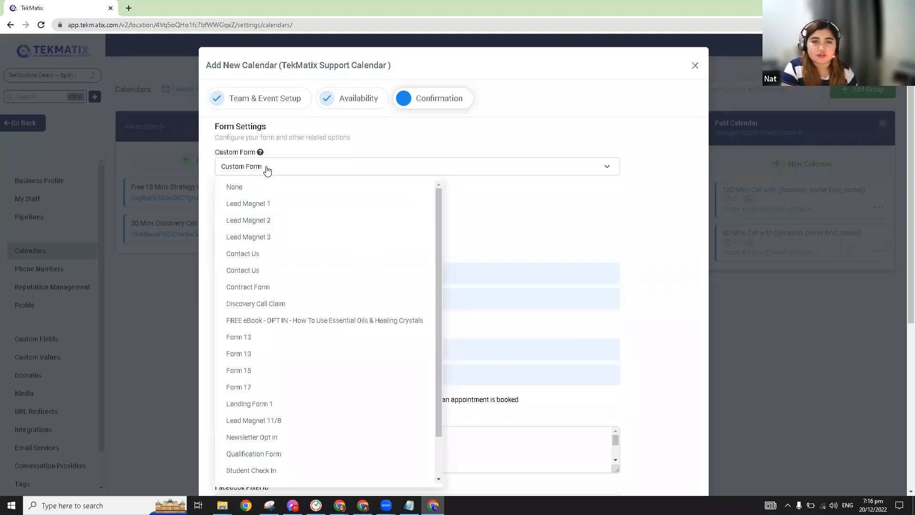
click(472, 137)
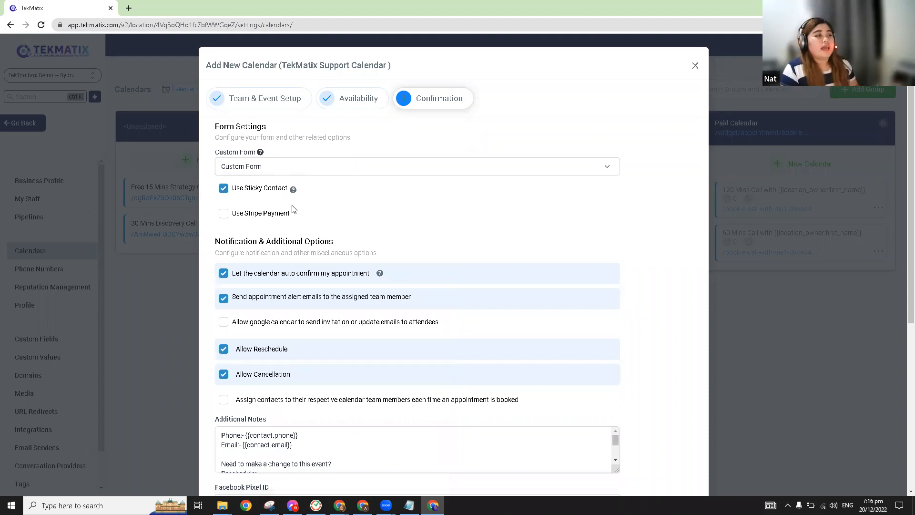
Step: Enable 'Allow google calendar to send invitation or update emails to attendees'
scroll(342, 278, down, 1)
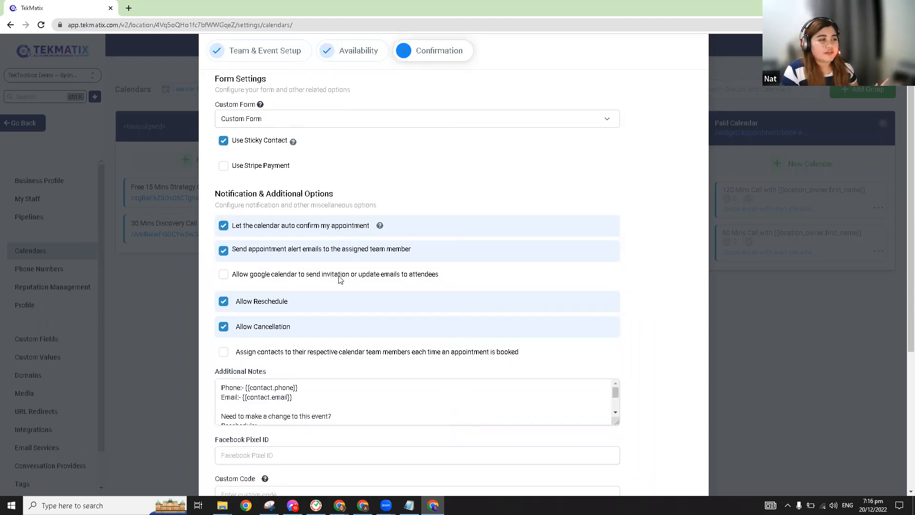
click(224, 275)
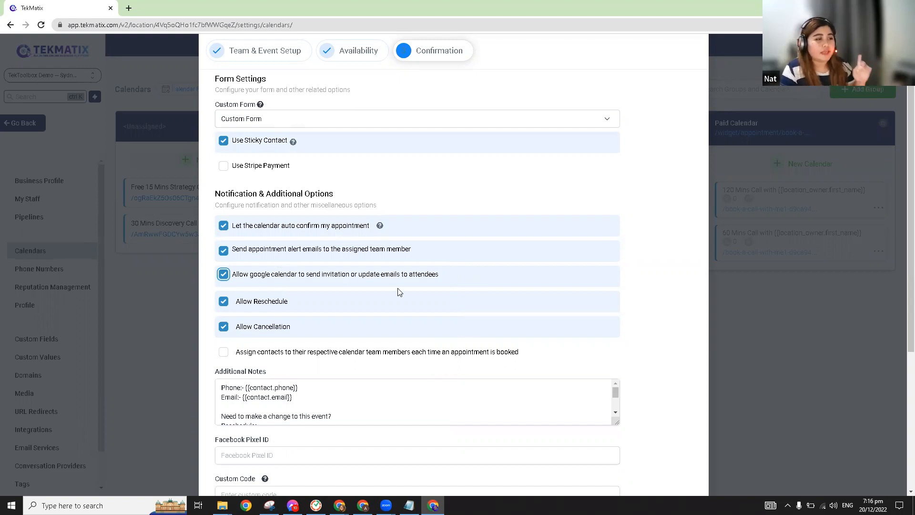
scroll(401, 291, down, 4)
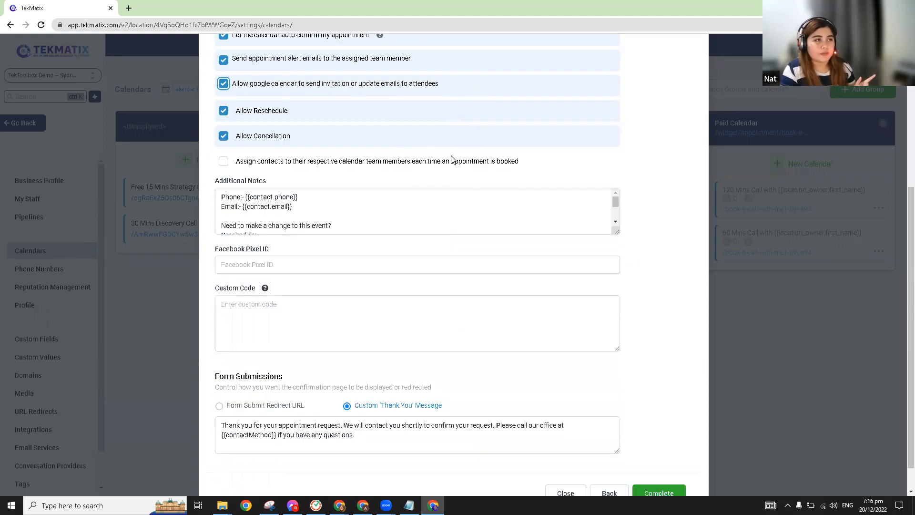
Step: Select text after the first sentence of the Custom 'Thank You' Message
scroll(380, 402, down, 1)
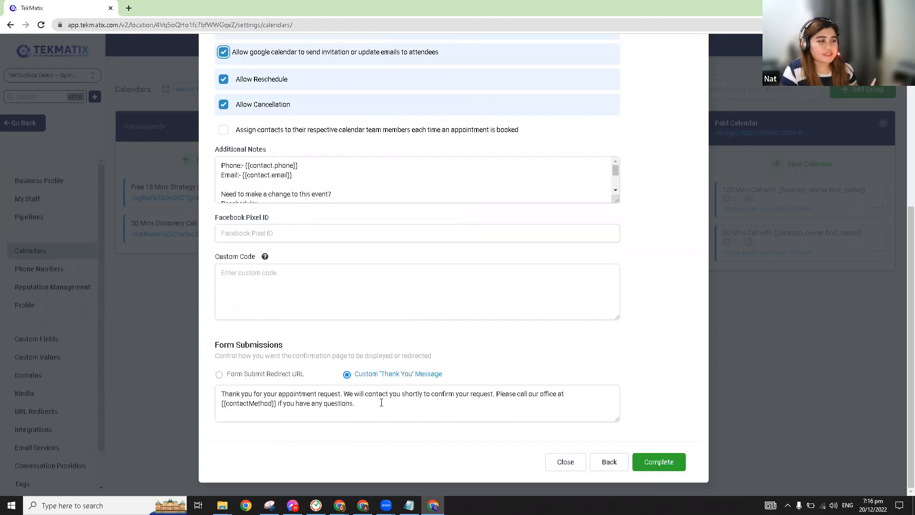
click(313, 395)
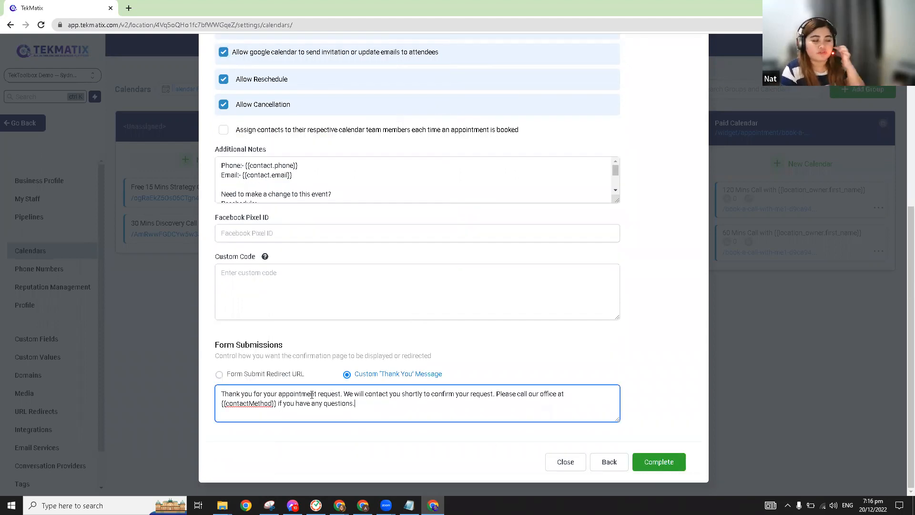
shift+click(312, 395)
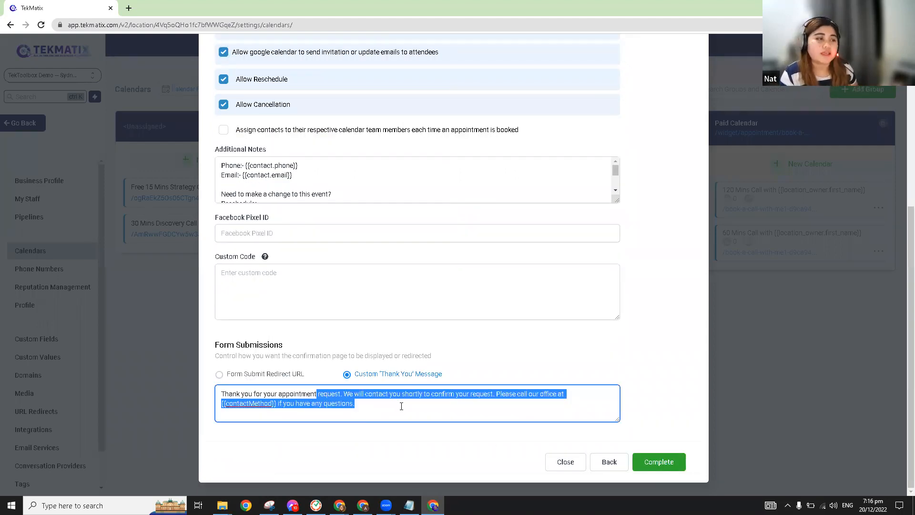
click(336, 404)
shift+click(347, 398)
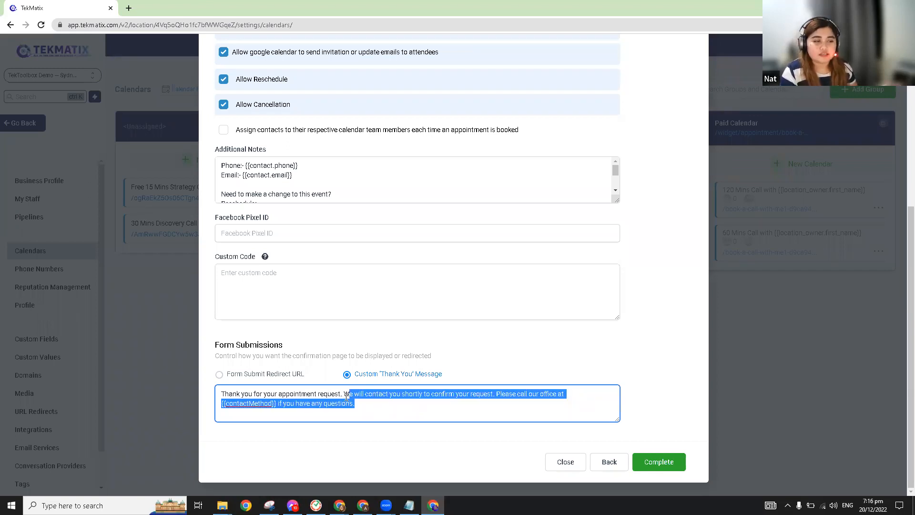
shift+click(345, 398)
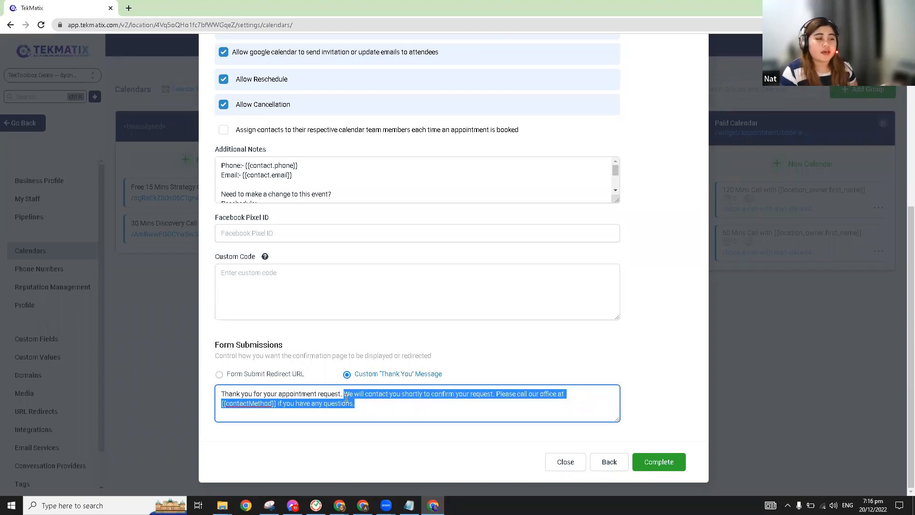
click(342, 395)
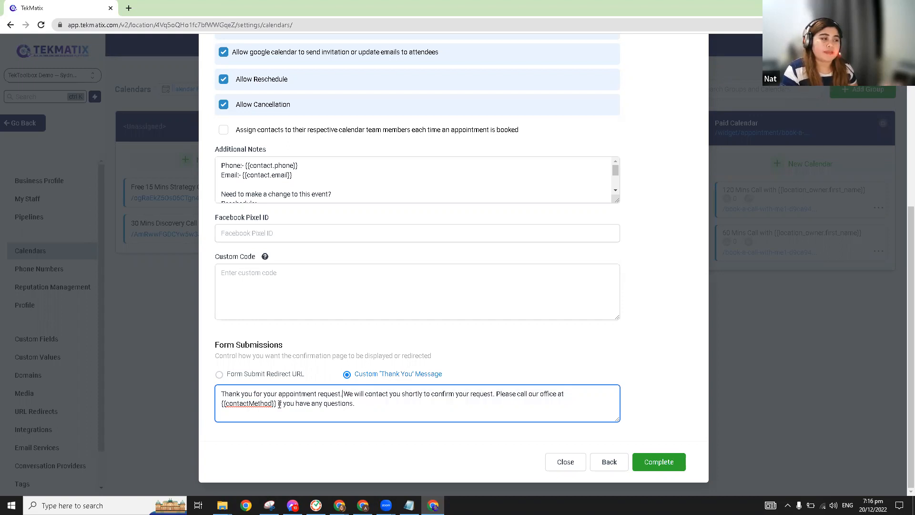
Step: Delete 'Please call our office at {{contactMethod}} if you have any questions.' from the message
drag(222, 403, 275, 404)
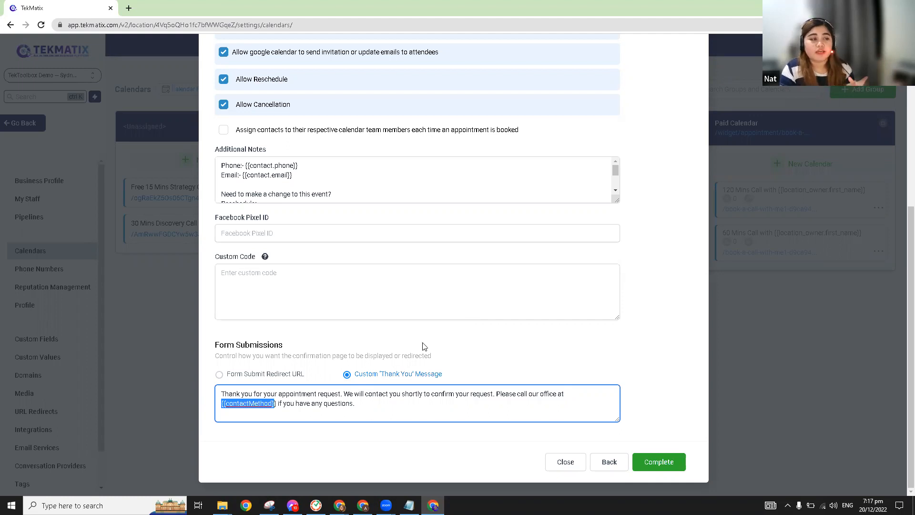
click(313, 404)
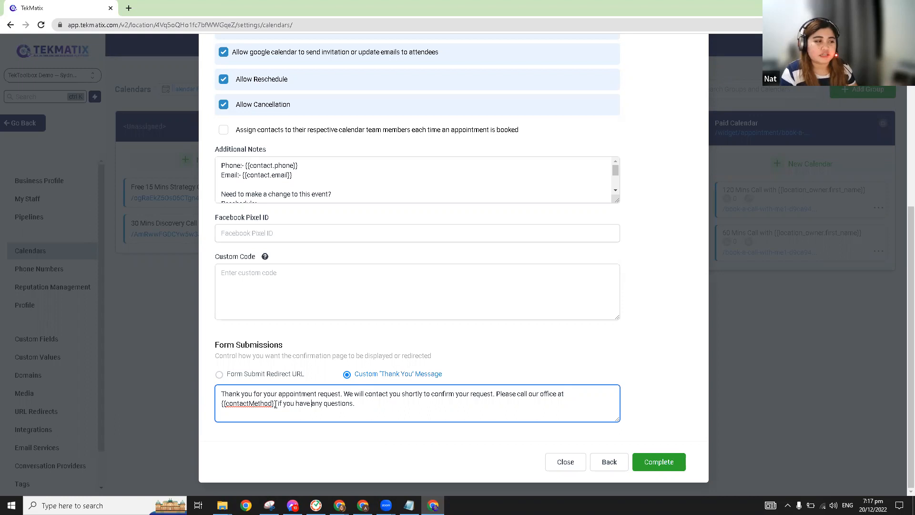
drag(221, 404, 277, 403)
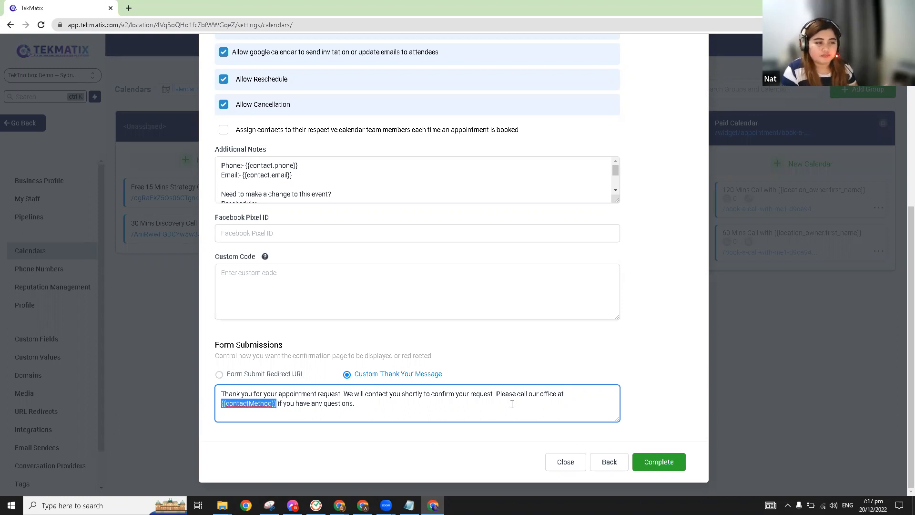
click(495, 393)
shift+click(528, 420)
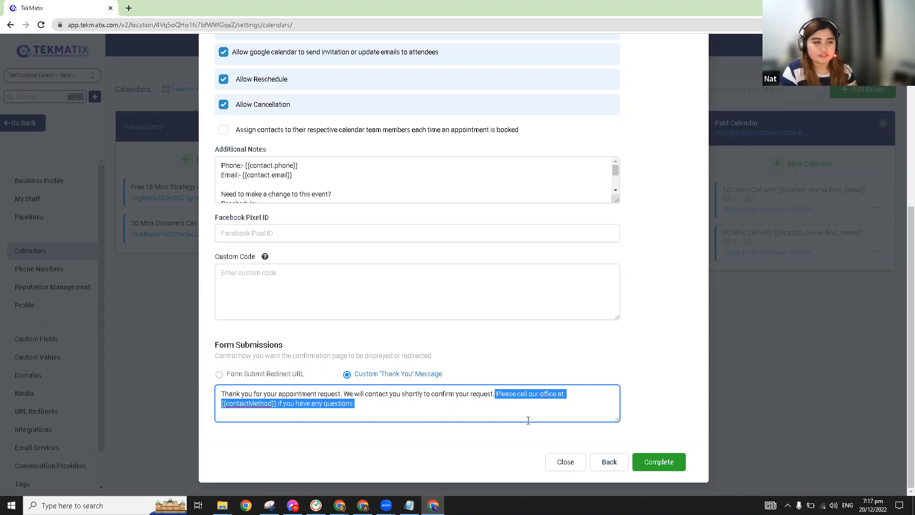
key(BackSpace)
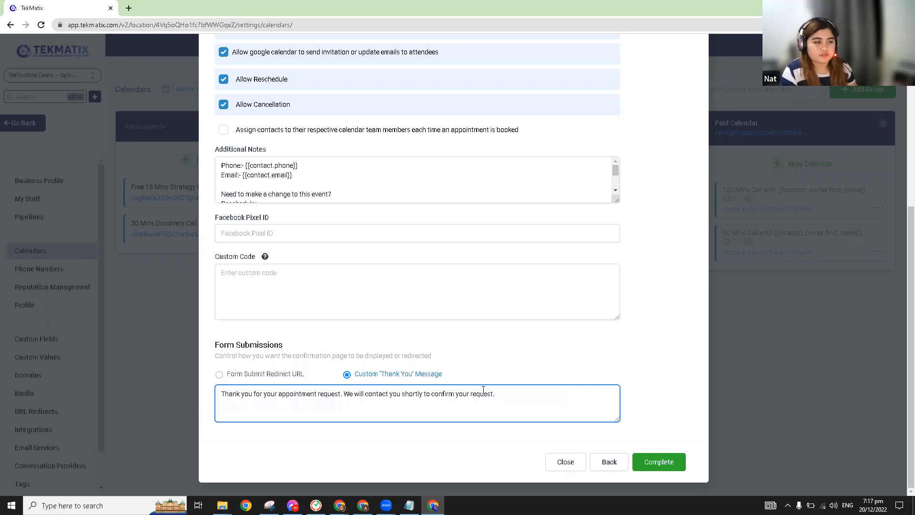
key(ctrl+a)
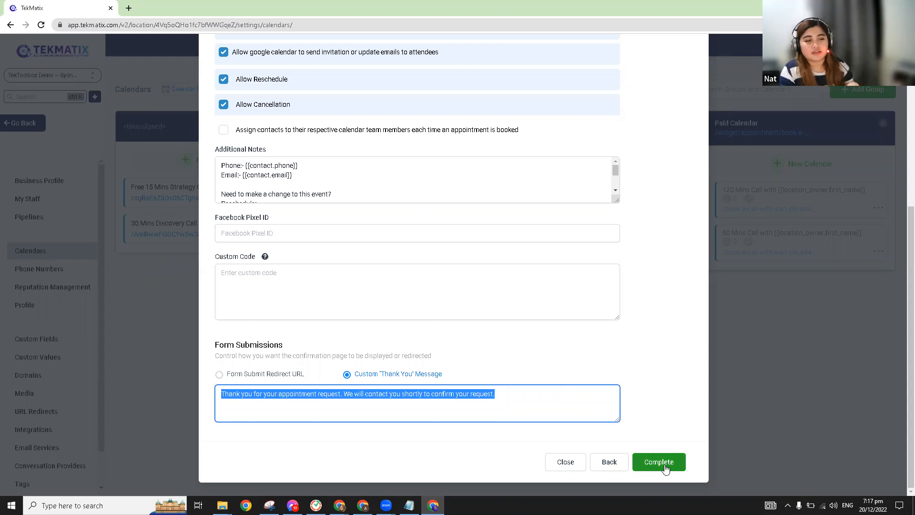
scroll(491, 361, up, 5)
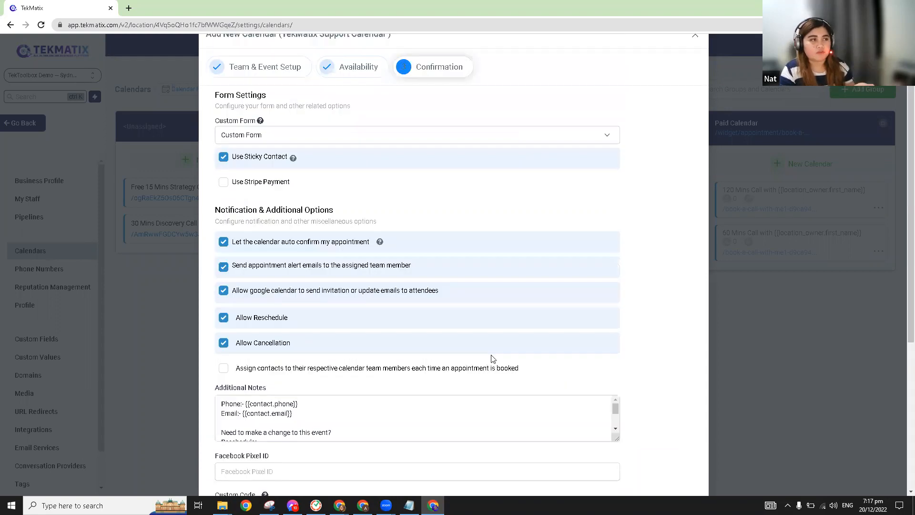
scroll(493, 359, up, 1)
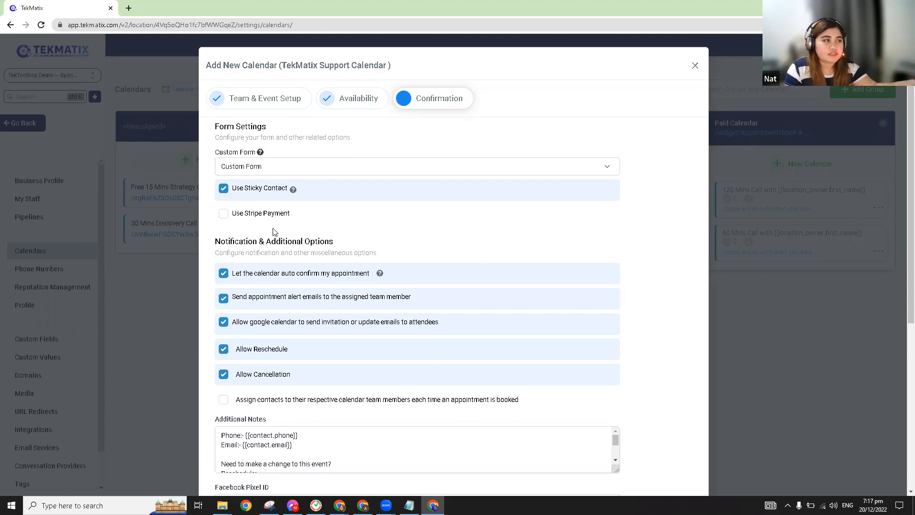
Step: Turn on Stripe payment with a 10 USD amount and '$10' in the charge description
click(224, 214)
click(253, 243)
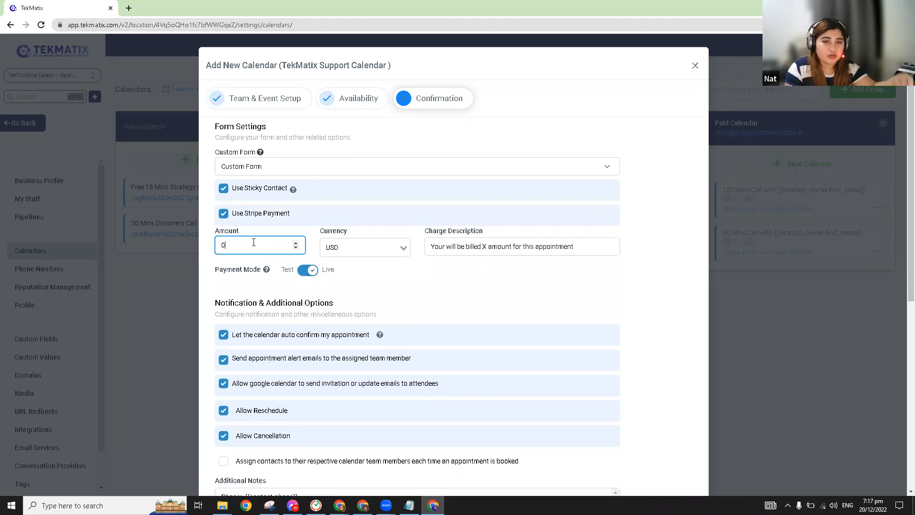
key(BackSpace)
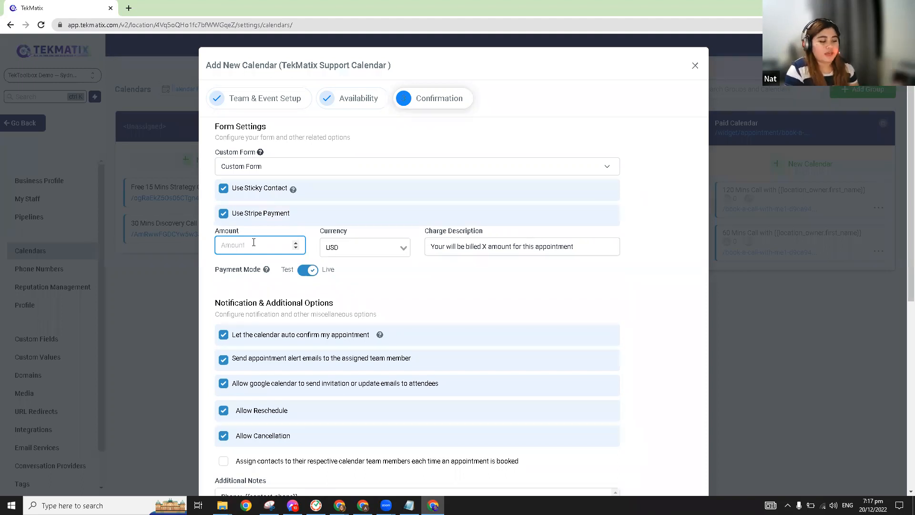
text(10)
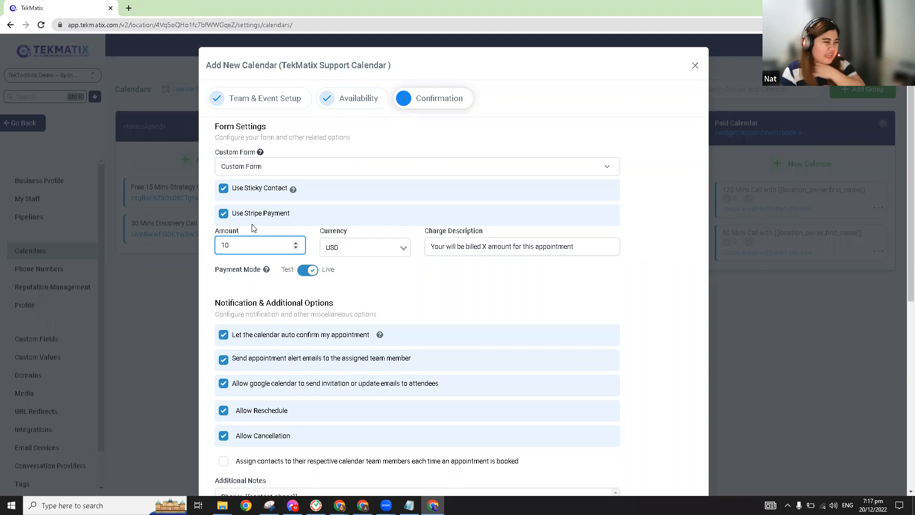
double_click(485, 246)
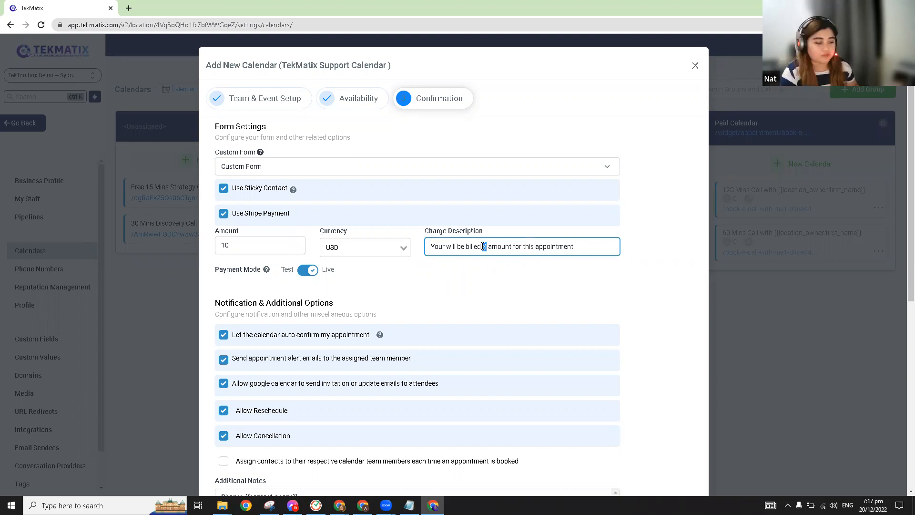
text($10)
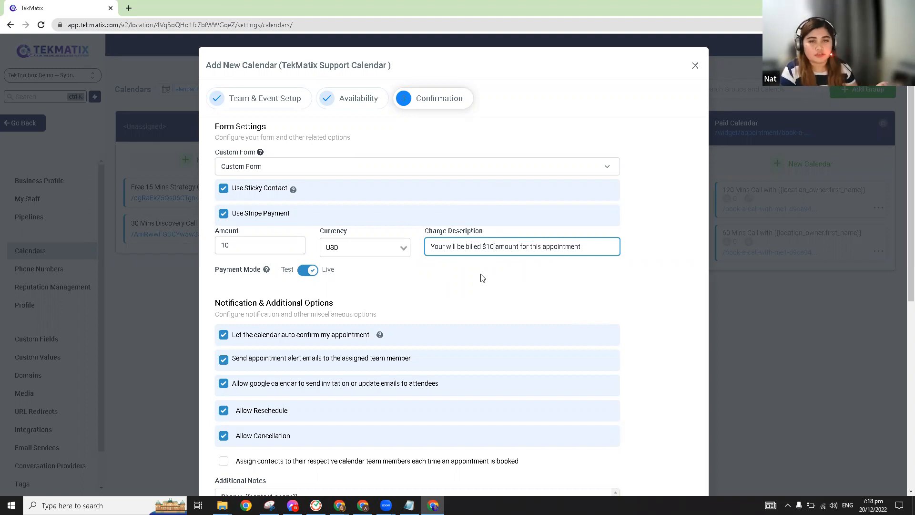
Step: Complete the calendar setup to save it
scroll(520, 274, down, 3)
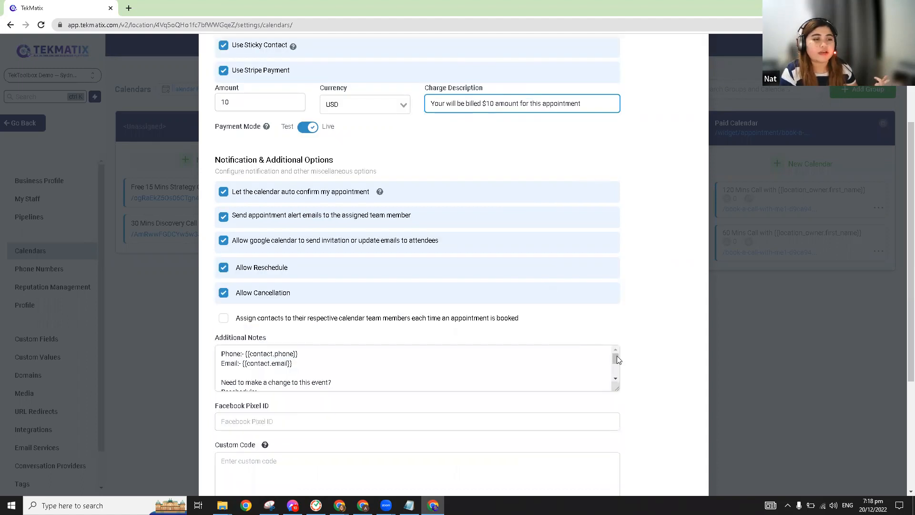
scroll(670, 467, down, 4)
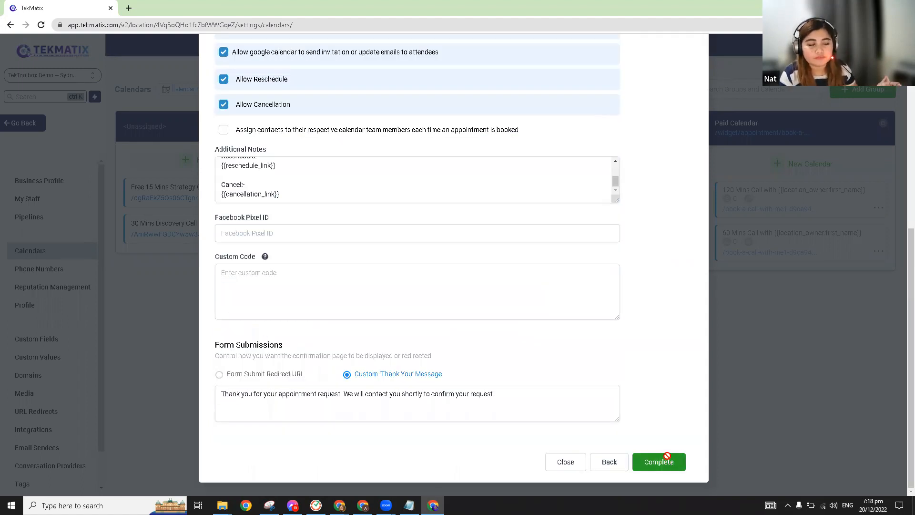
click(667, 456)
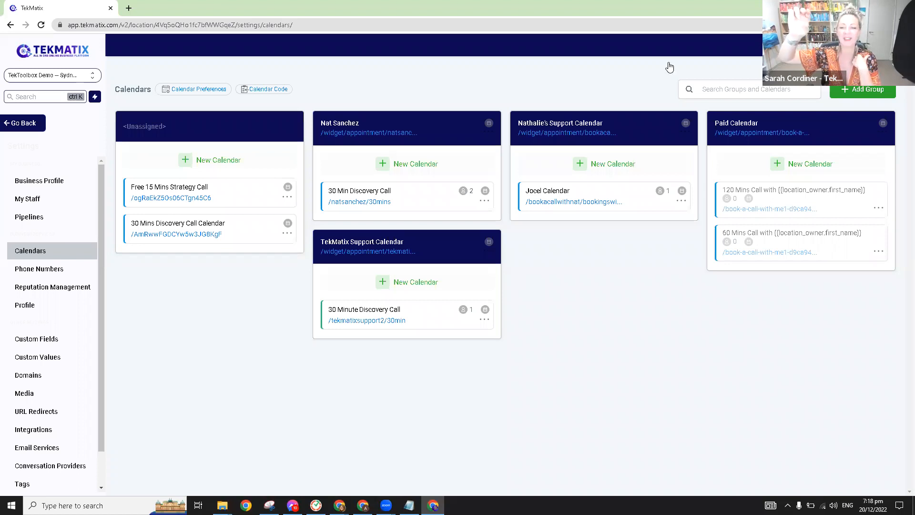
Step: Visit the Sites Forms Builder list, then return to Business Profile settings
click(23, 124)
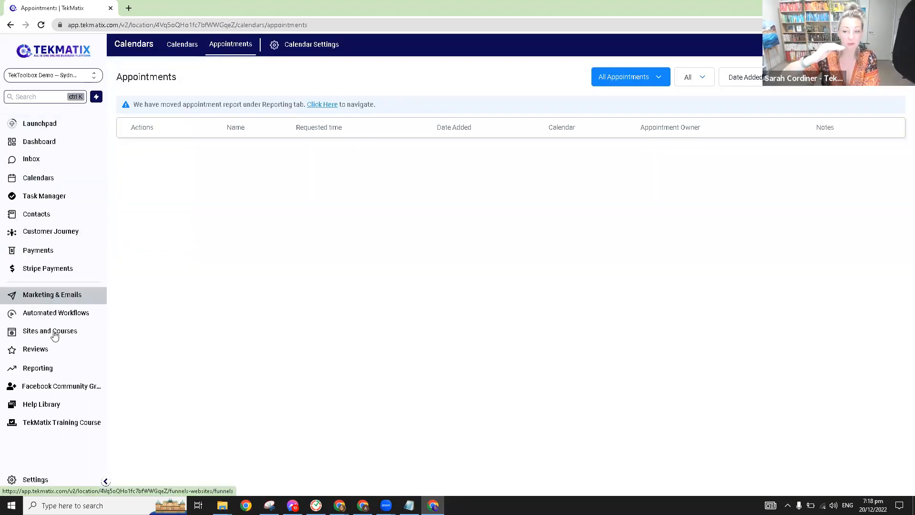
click(57, 334)
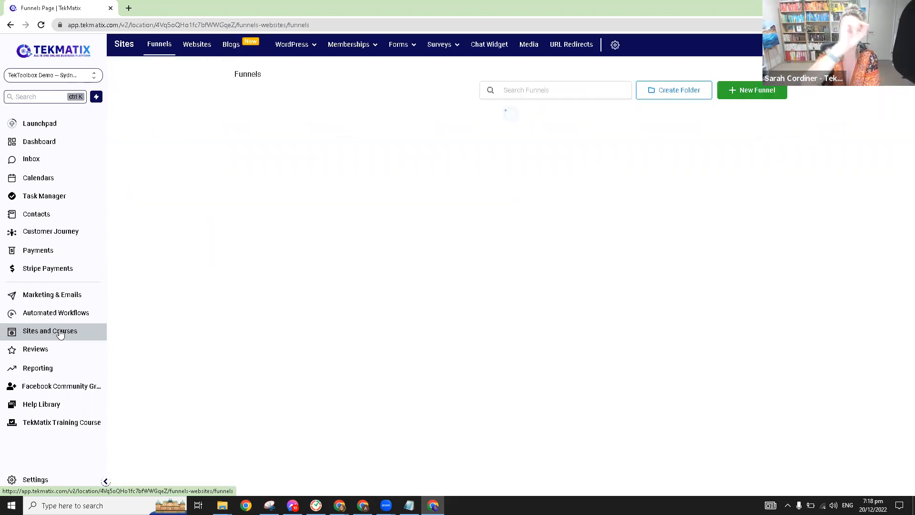
mouse_move(435, 57)
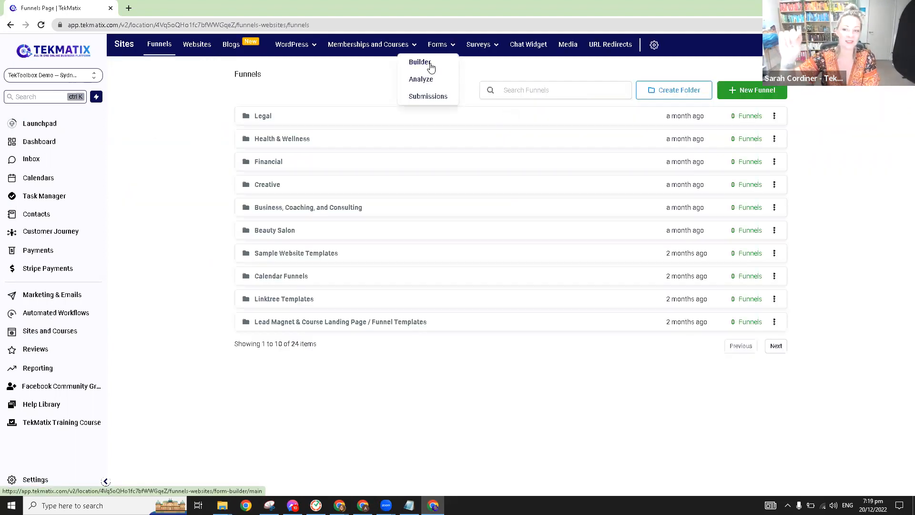
click(420, 62)
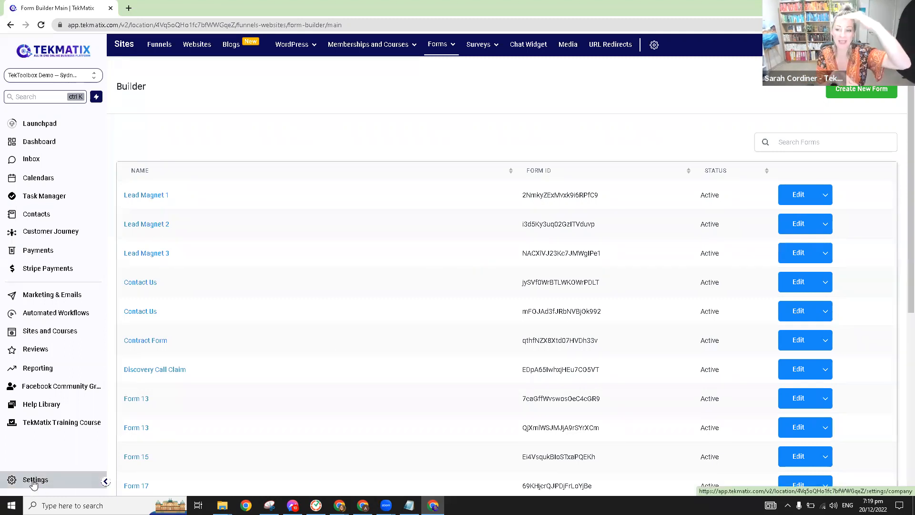
click(33, 482)
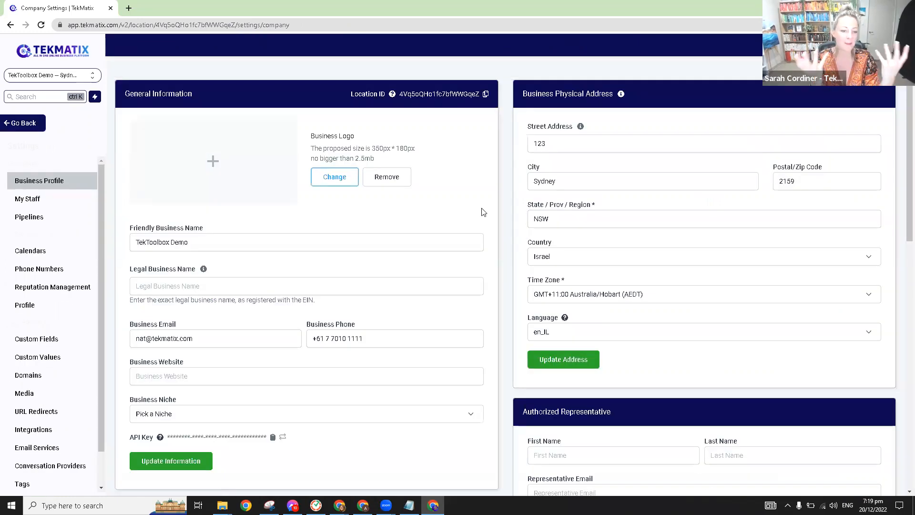
Step: Open Calendars settings to see the TekMatix Support Calendar group and its calendars
click(33, 255)
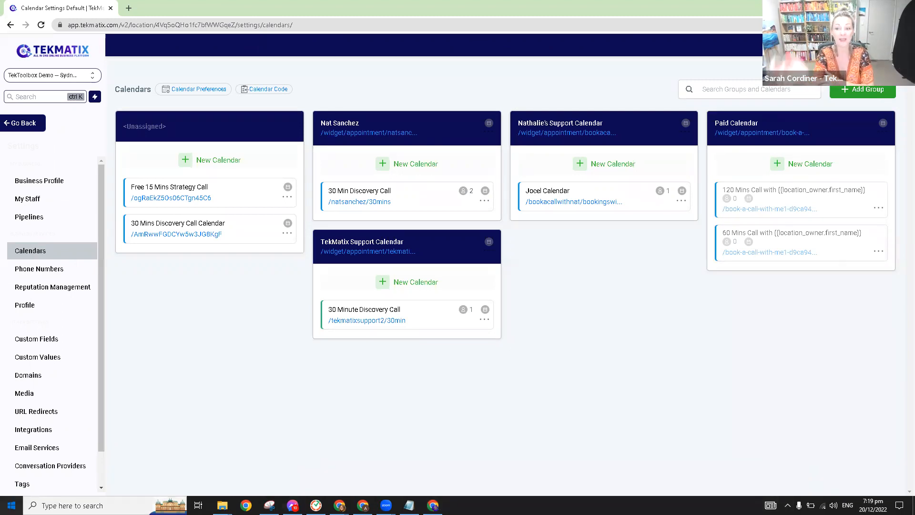
click(71, 505)
text(kri)
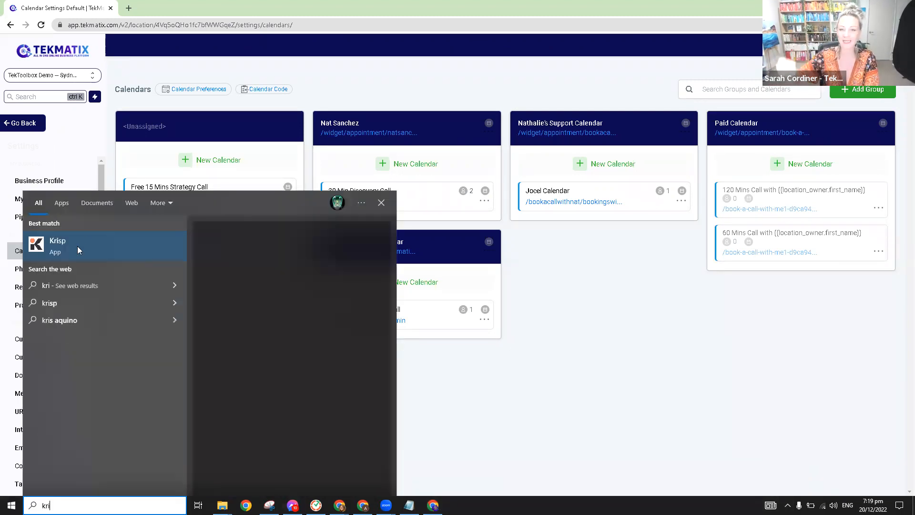
click(82, 235)
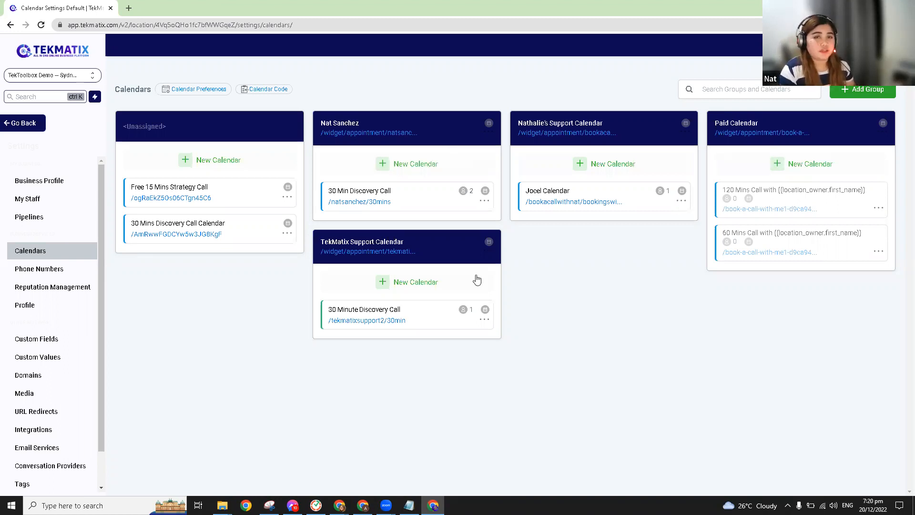
Step: Show Calendar Code for TekMatix Support Calendar's 30 Minute Discovery Call
click(279, 96)
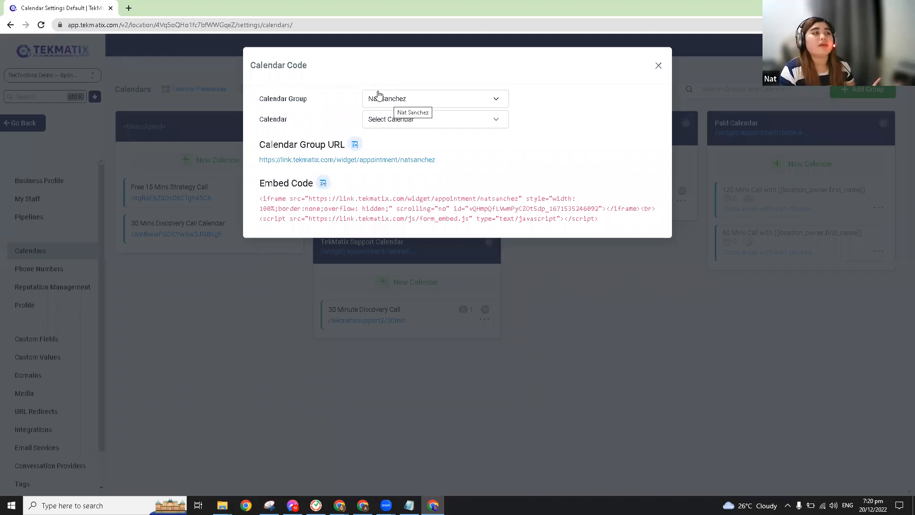
click(396, 99)
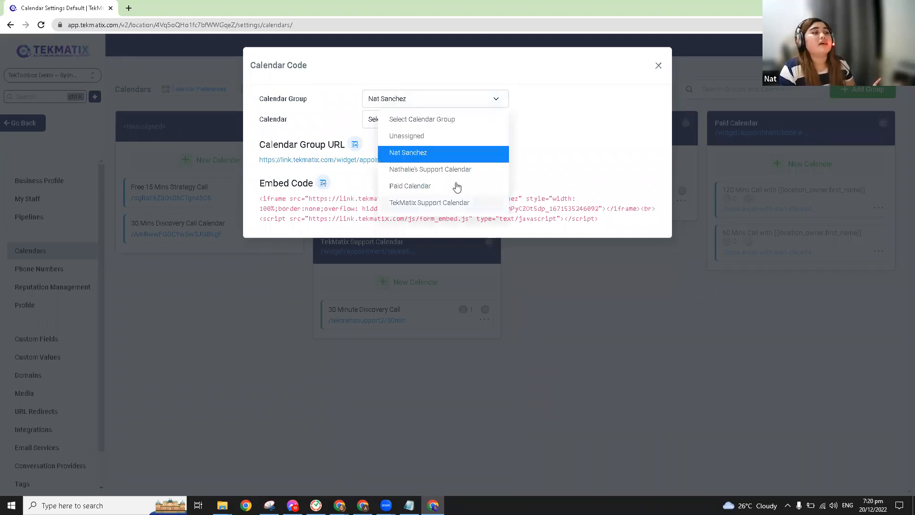
click(456, 203)
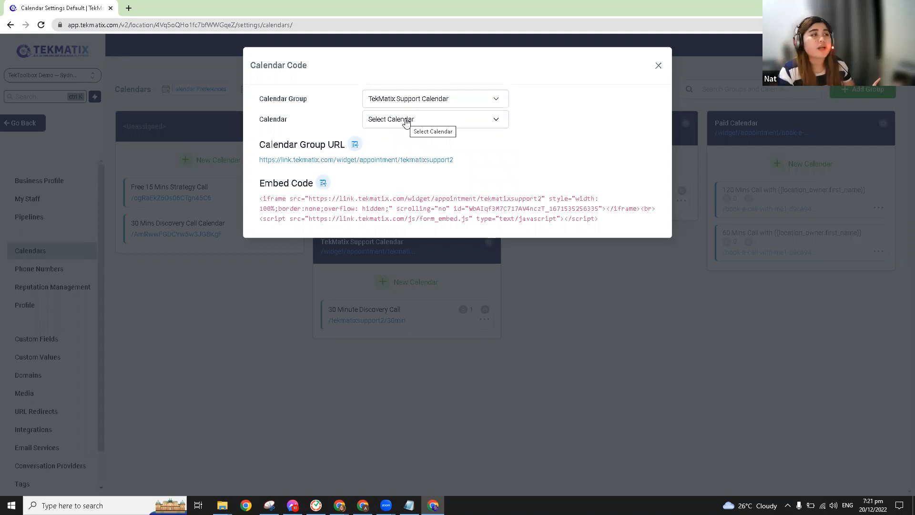
click(406, 123)
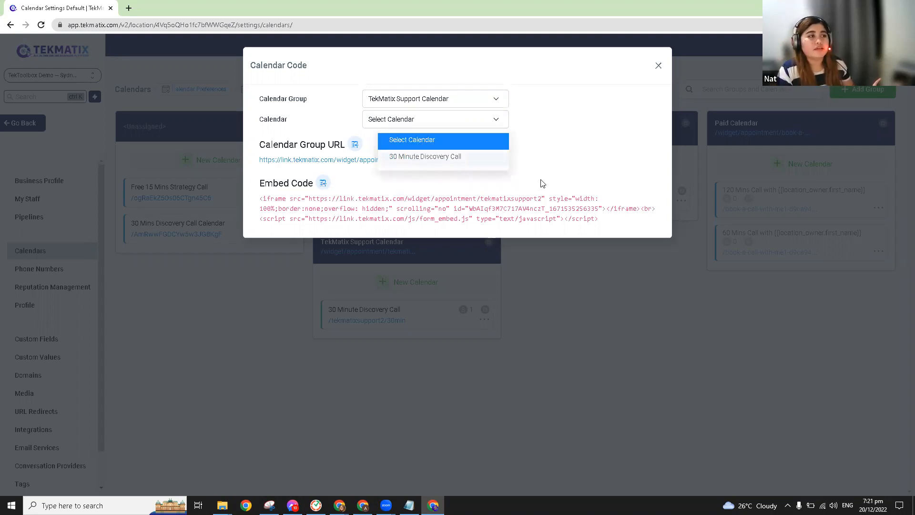
click(431, 159)
Step: Select and copy the 30 Minute Discovery Call's Calendar URL
drag(283, 196, 591, 268)
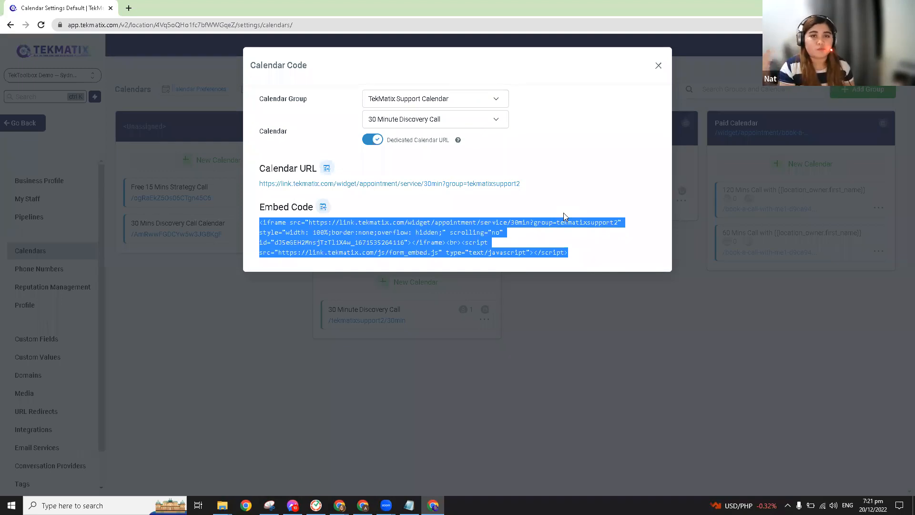
click(378, 221)
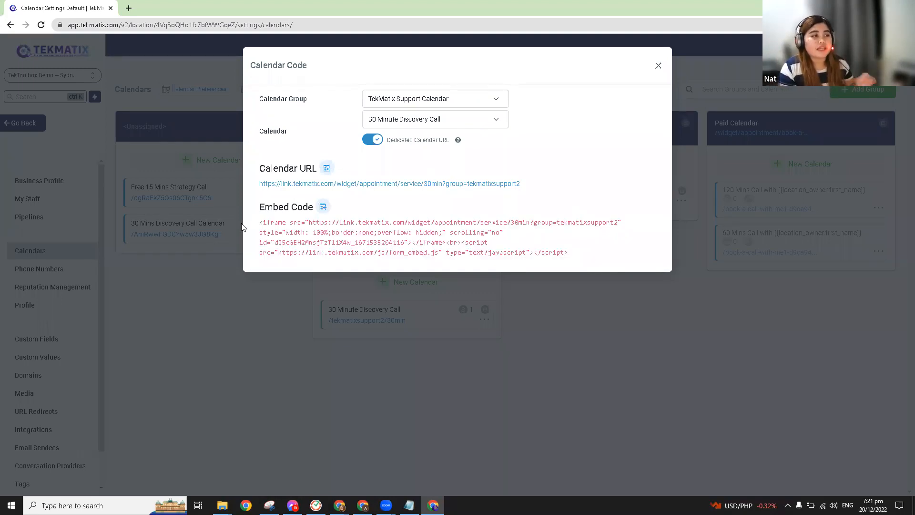
drag(262, 222, 590, 257)
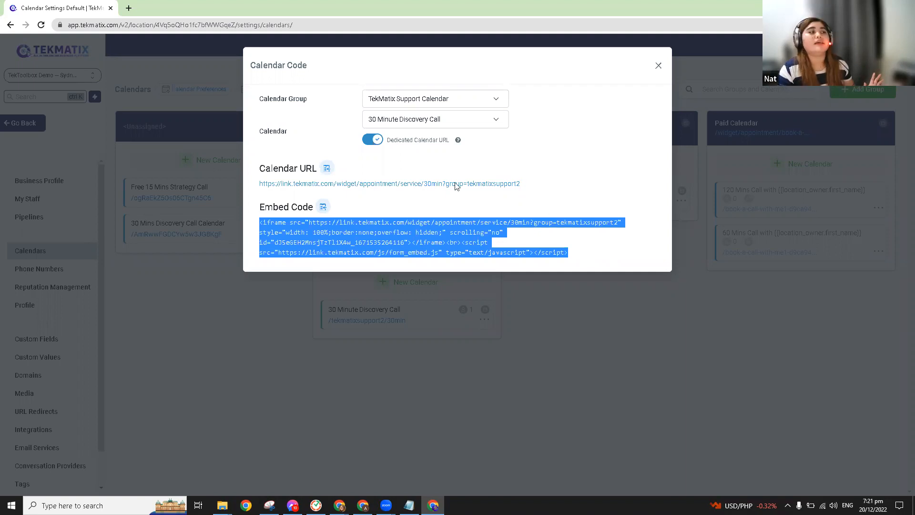
click(547, 186)
drag(547, 186, 253, 187)
key(ctrl+c)
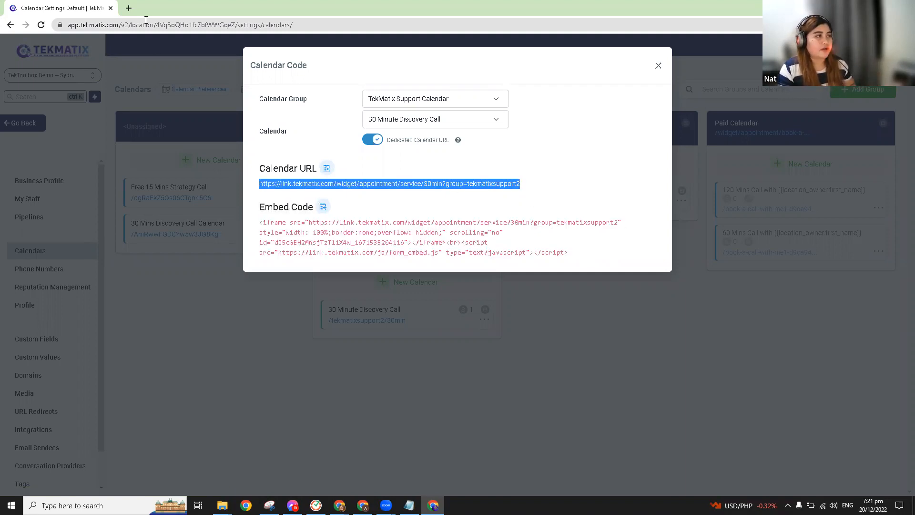
Step: Load the copied booking link in a new browser tab
click(128, 8)
key(ctrl+v)
key(Return)
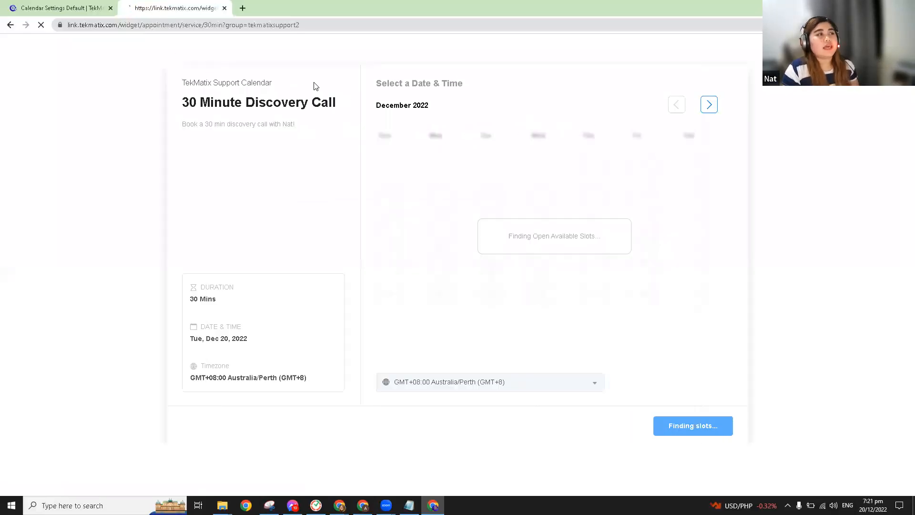
triple_click(188, 83)
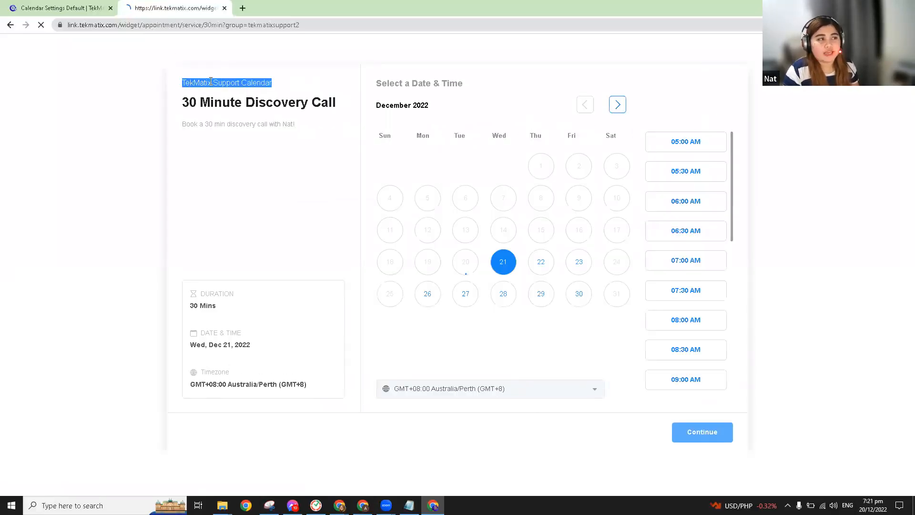
click(185, 81)
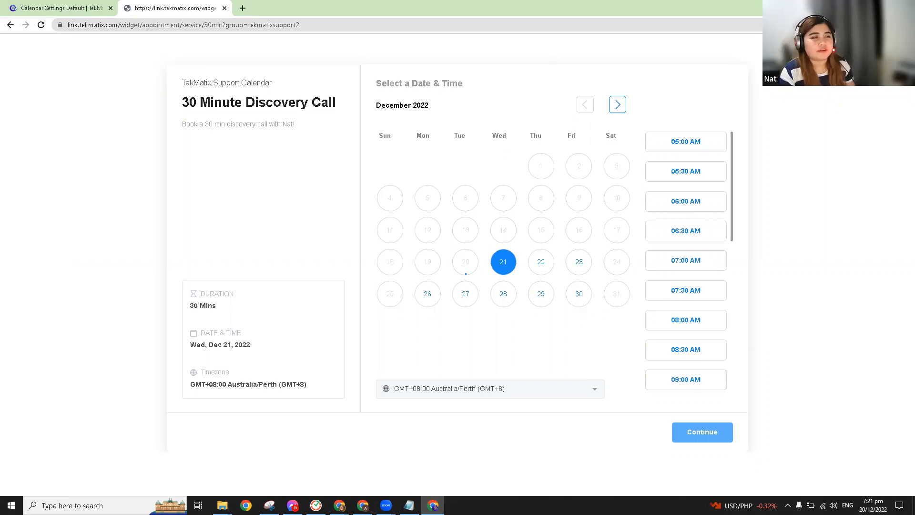
drag(280, 85, 313, 81)
click(206, 92)
Step: Close the Calendar Code dialog on the settings tab
click(52, 2)
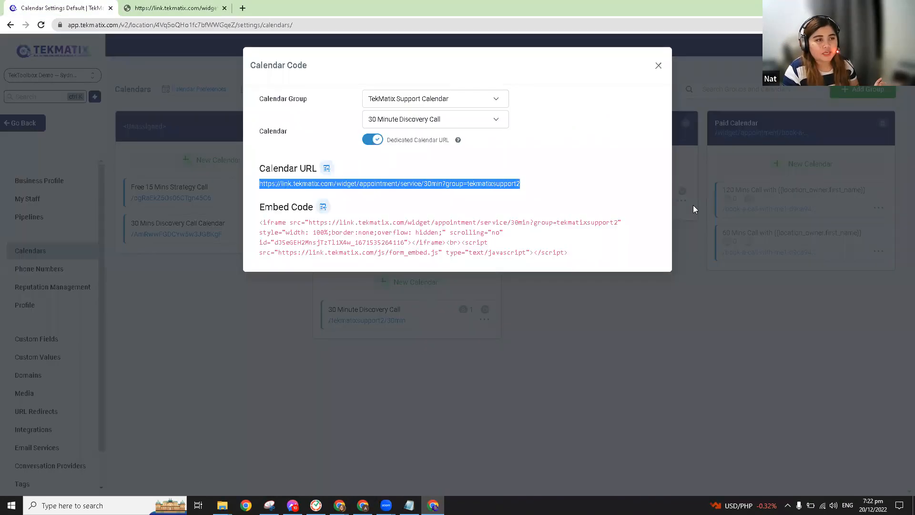
click(694, 206)
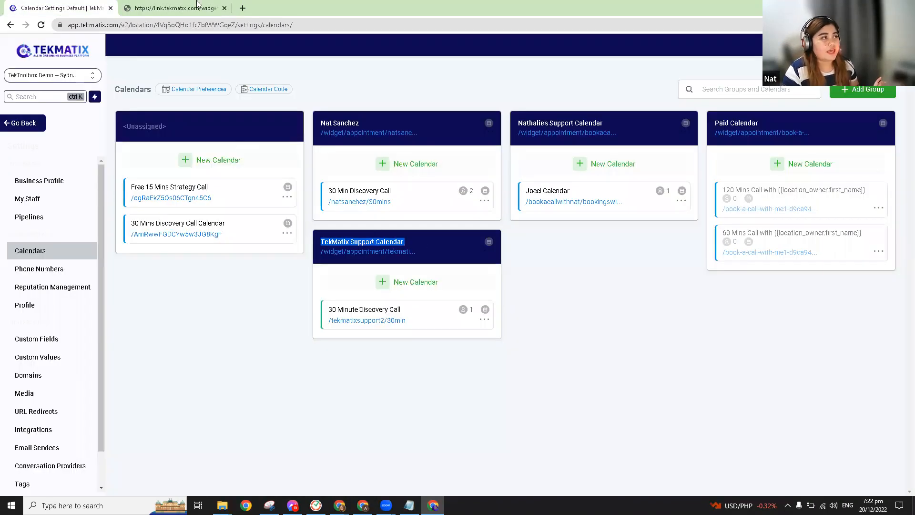
click(196, 6)
drag(359, 108, 182, 102)
click(57, 4)
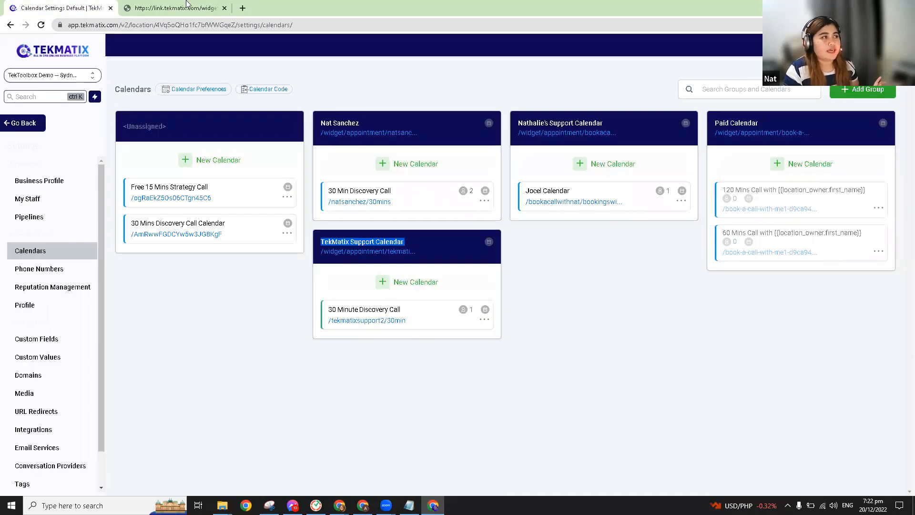
click(187, 5)
Step: Review the booking page's description, 30 Mins duration and timezone list, then return to settings
triple_click(322, 131)
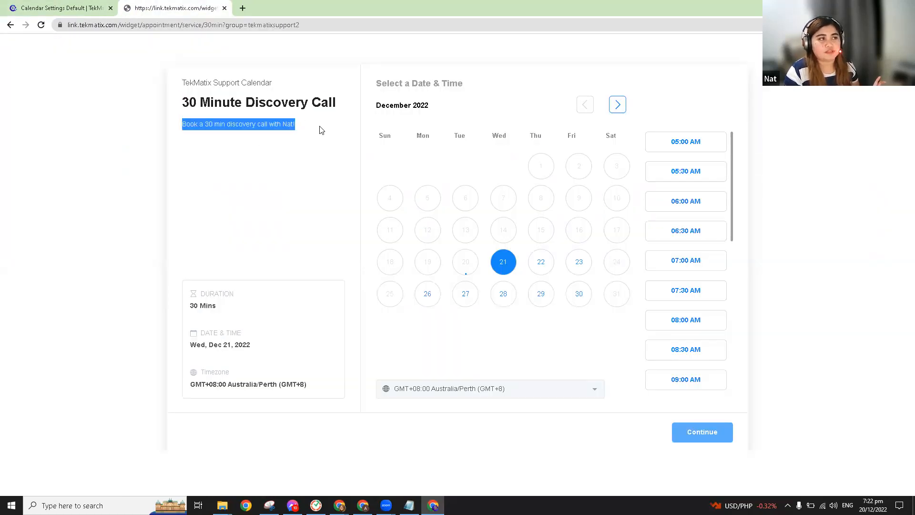
click(190, 135)
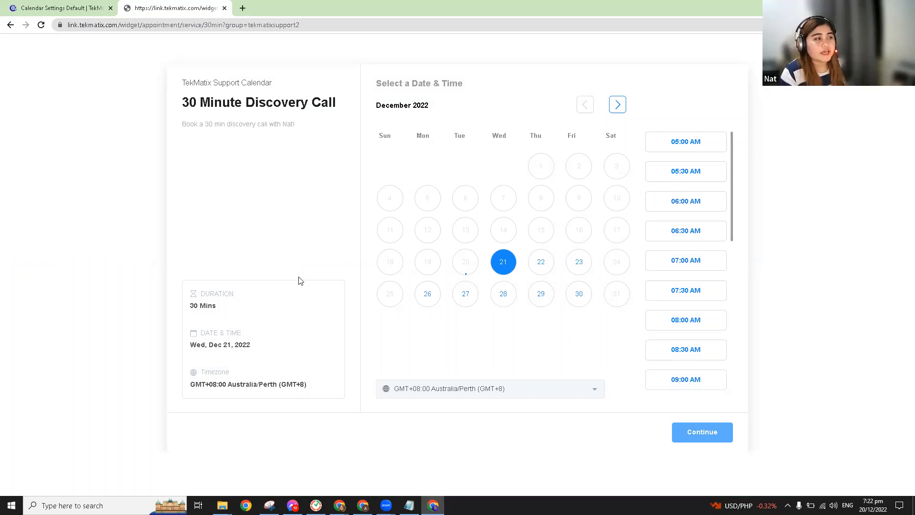
drag(183, 304, 230, 312)
drag(177, 382, 315, 386)
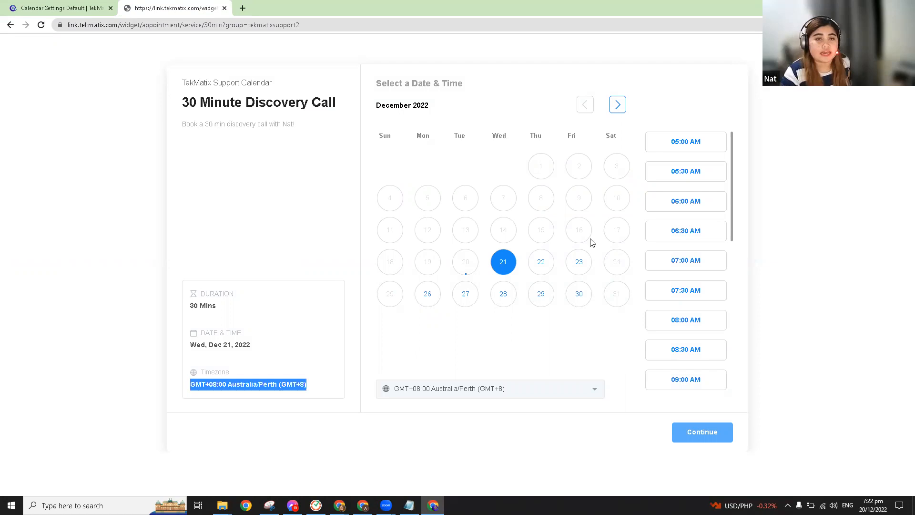
click(579, 386)
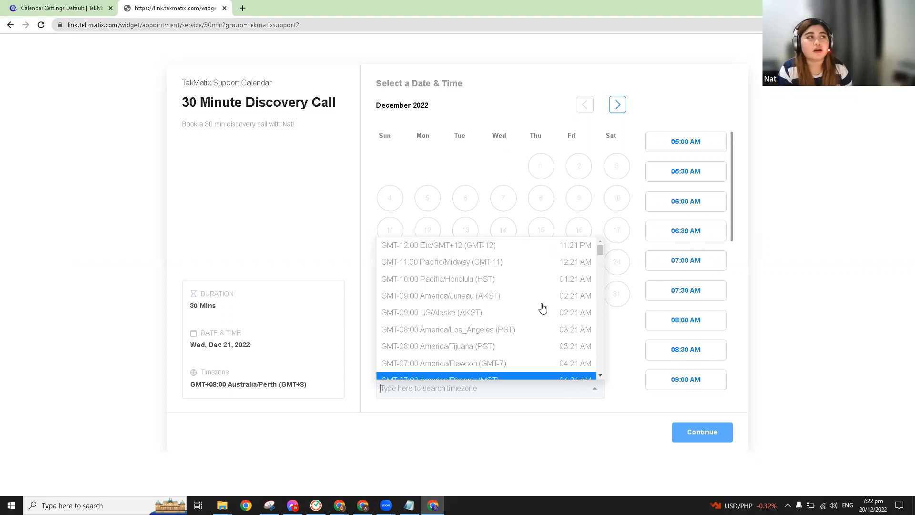
click(83, 4)
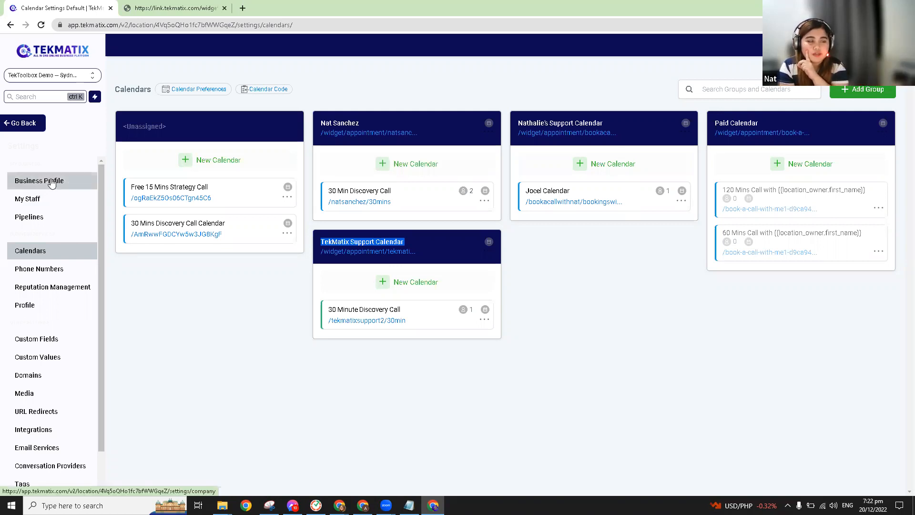
Step: Leave settings and go to the Automation workflows list
click(27, 310)
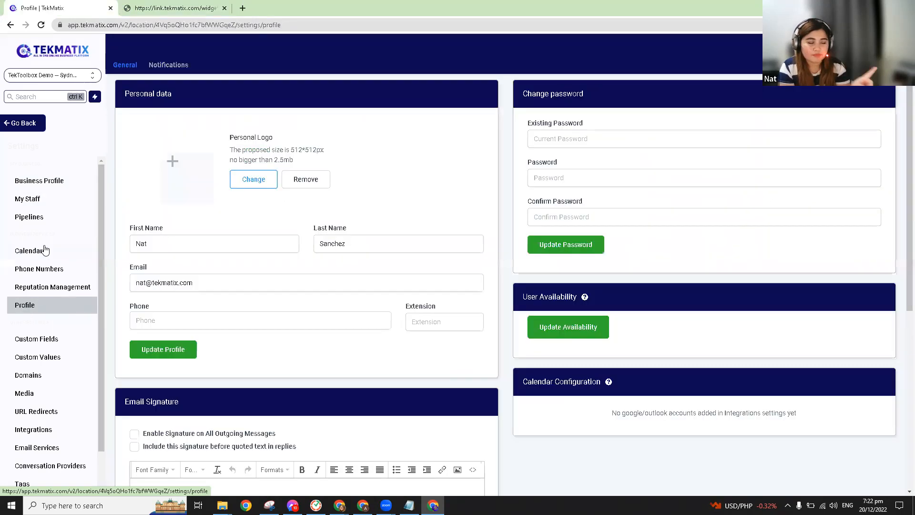
click(45, 250)
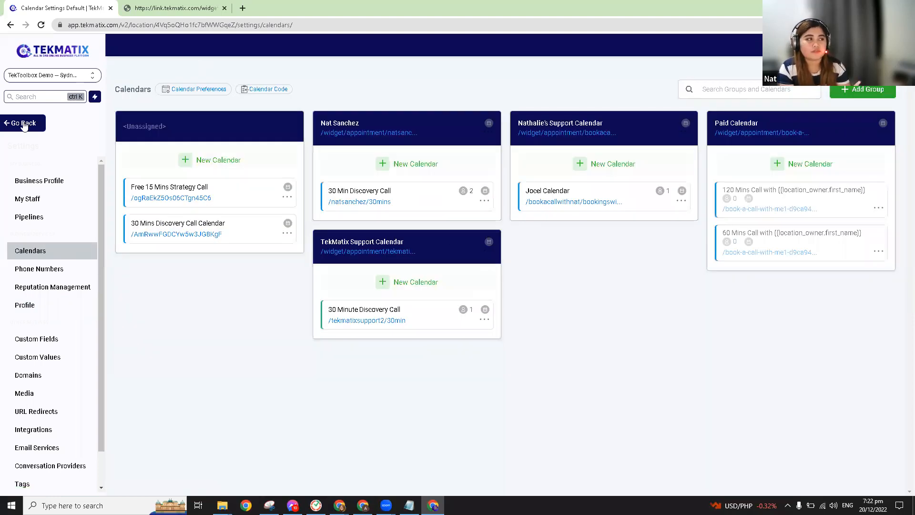
click(24, 125)
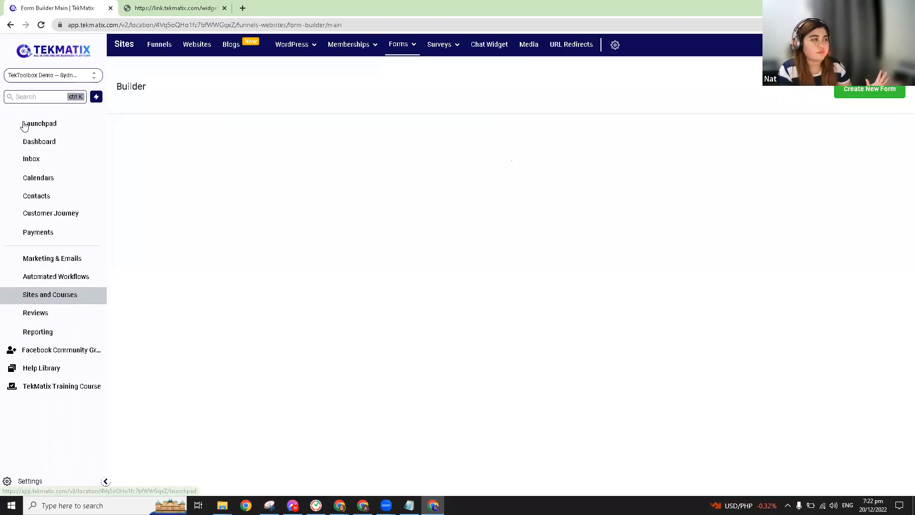
click(65, 315)
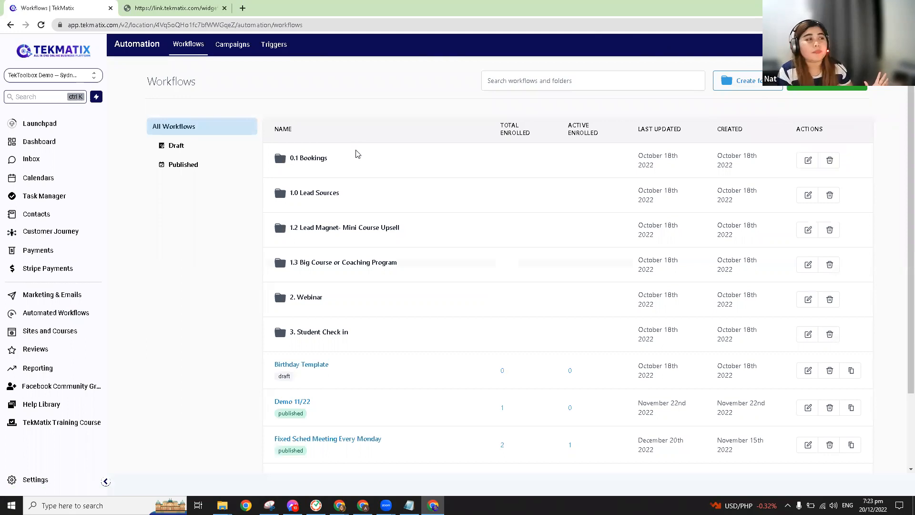
Step: Open '1. Booking Reminder Workflow- 15 mins to go' inside the 0.1 Bookings folder
mouse_move(313, 163)
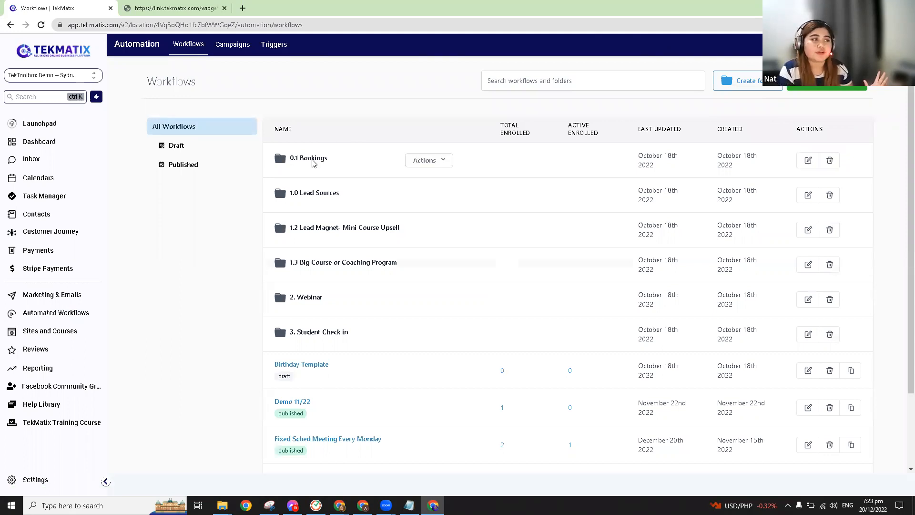
click(312, 163)
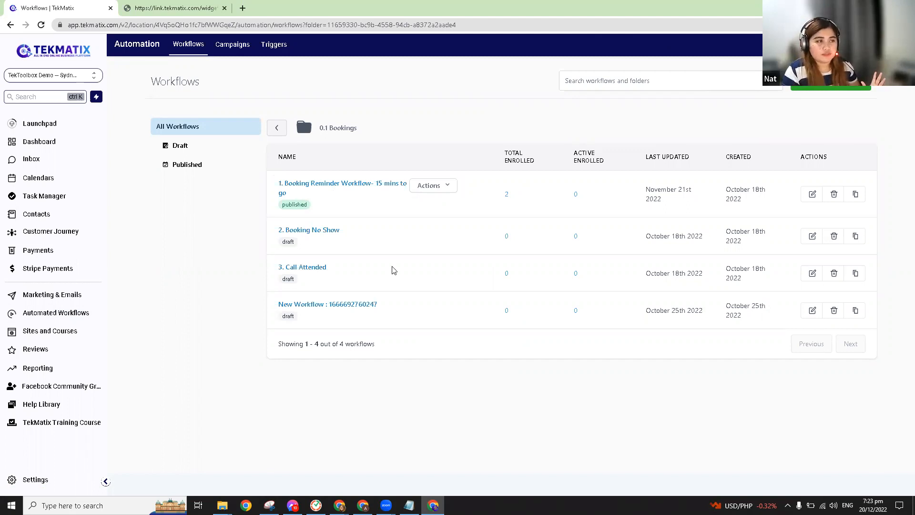
click(358, 187)
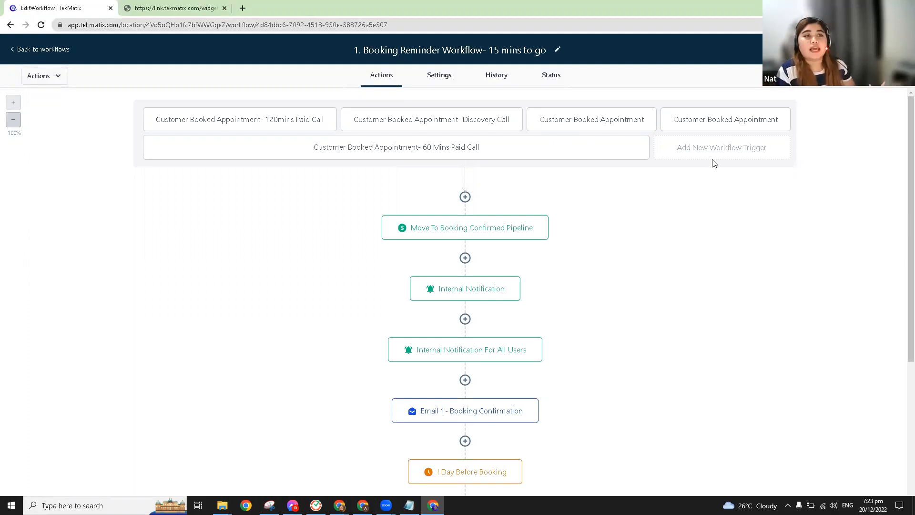
Step: Add a Customer Booked Appointment trigger filtered to the 30 Minute Discovery Call calendar
click(688, 157)
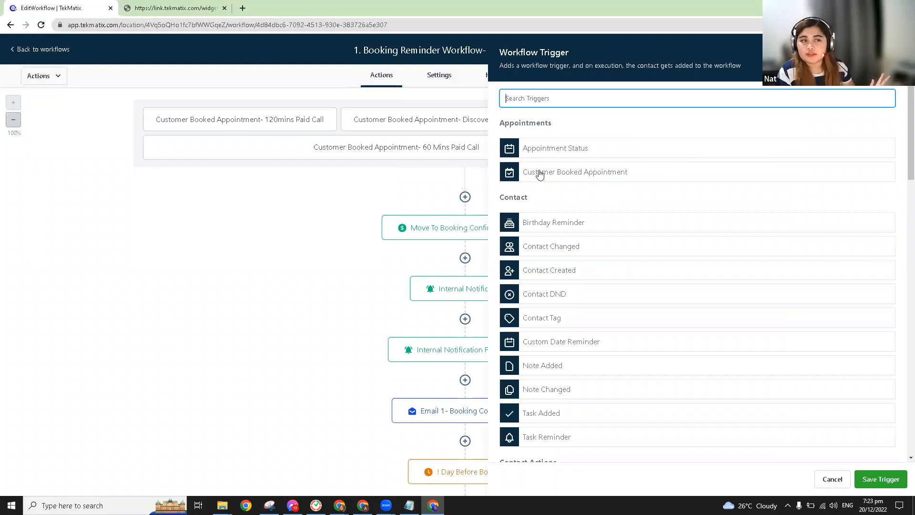
click(594, 175)
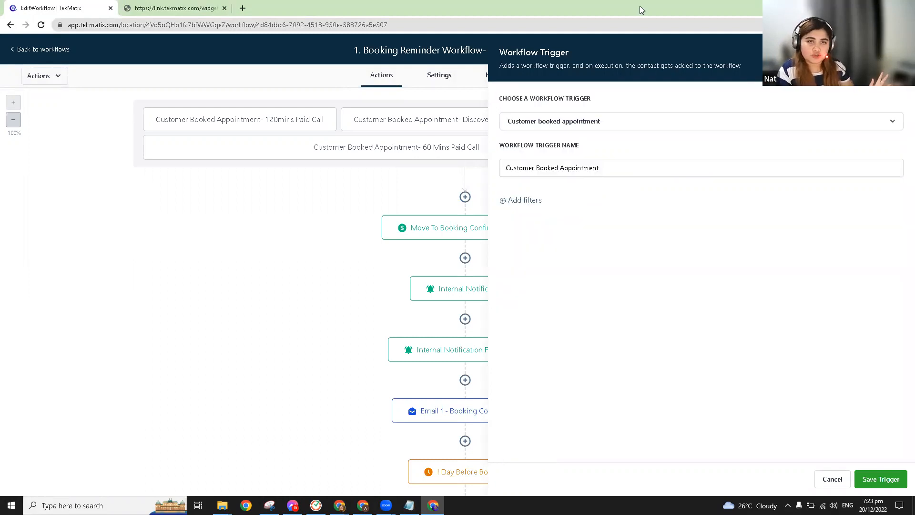
click(523, 201)
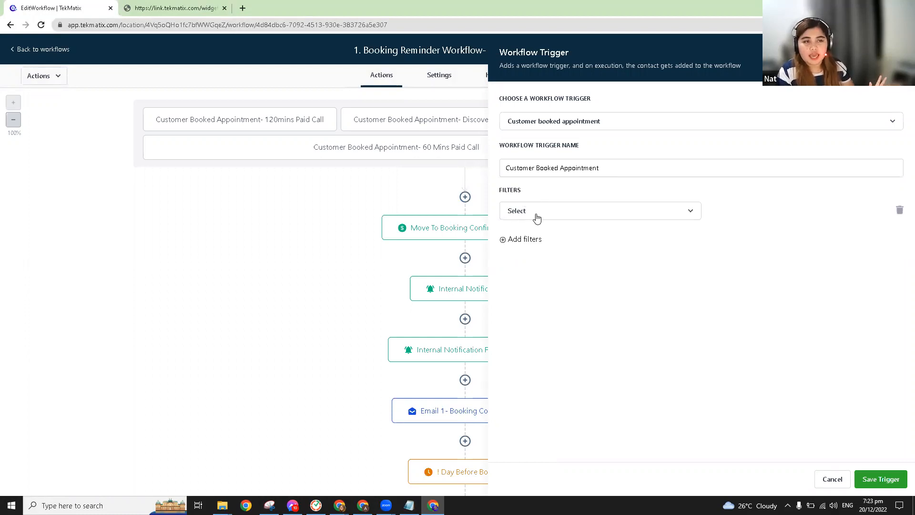
click(537, 217)
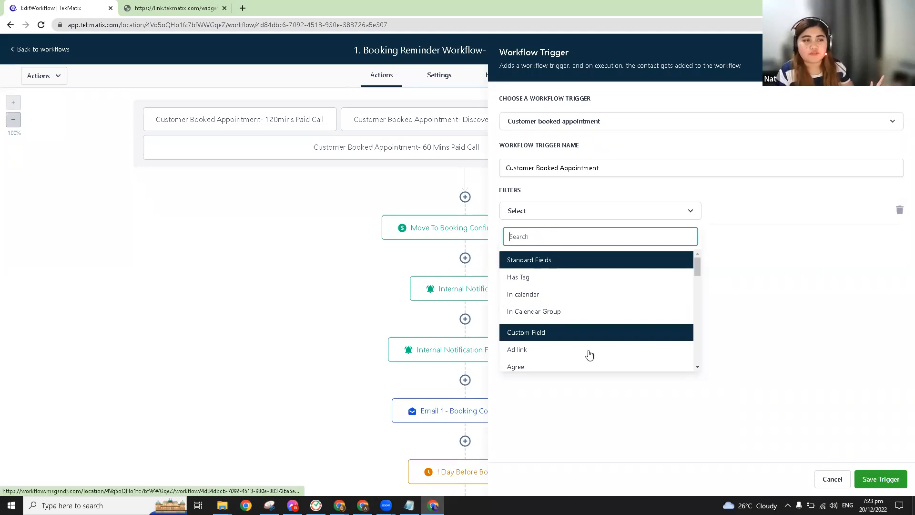
click(545, 300)
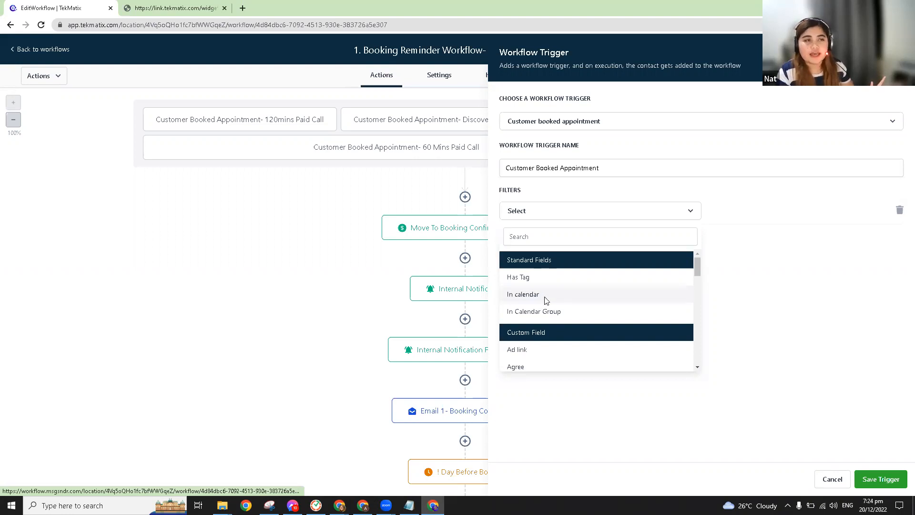
click(745, 211)
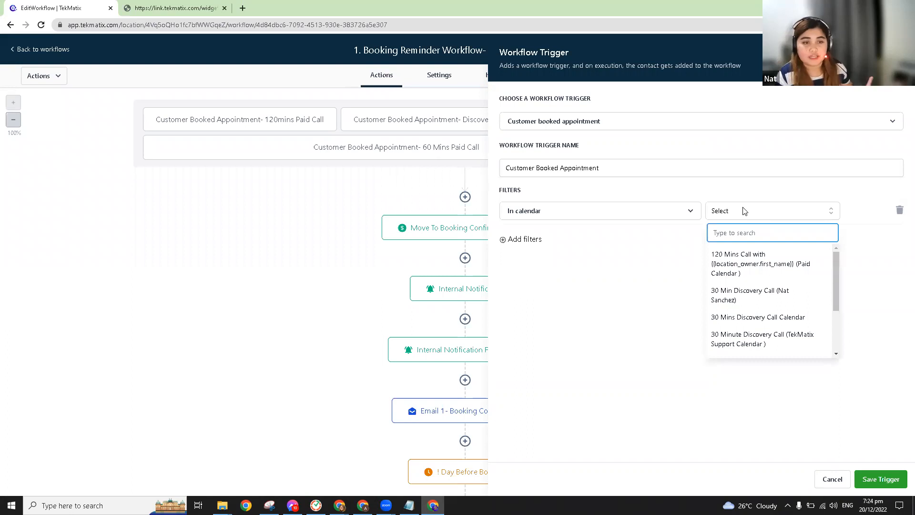
click(761, 339)
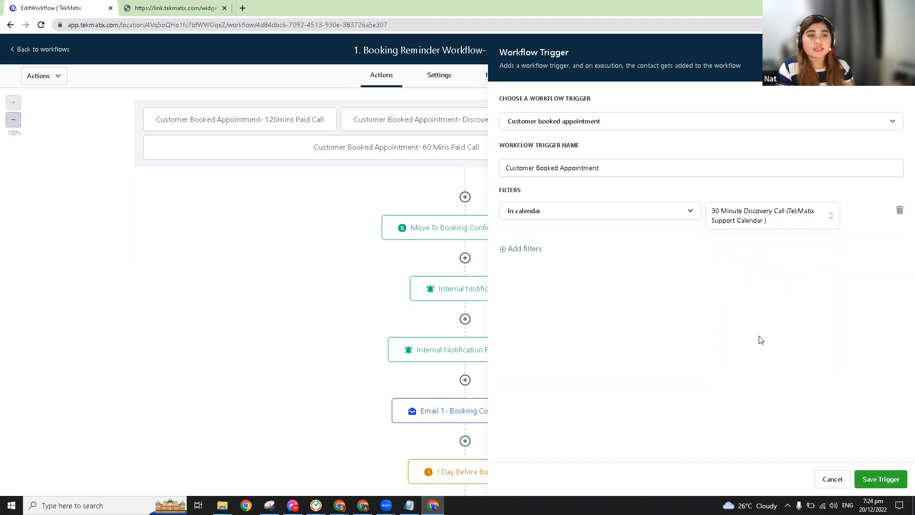
Step: Rename the trigger to '30 Mins Dis Call- Tekmatix Support', fixing typos along the way
click(618, 172)
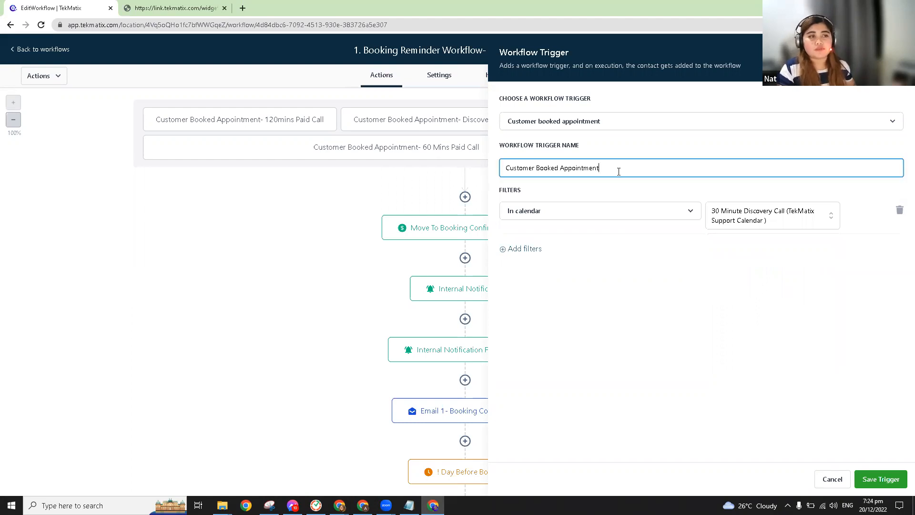
drag(504, 170, 611, 166)
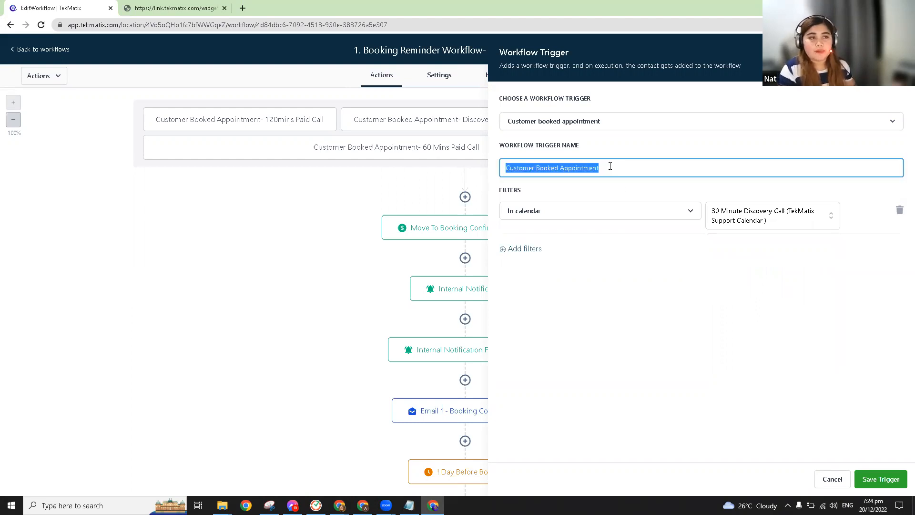
key(BackSpace)
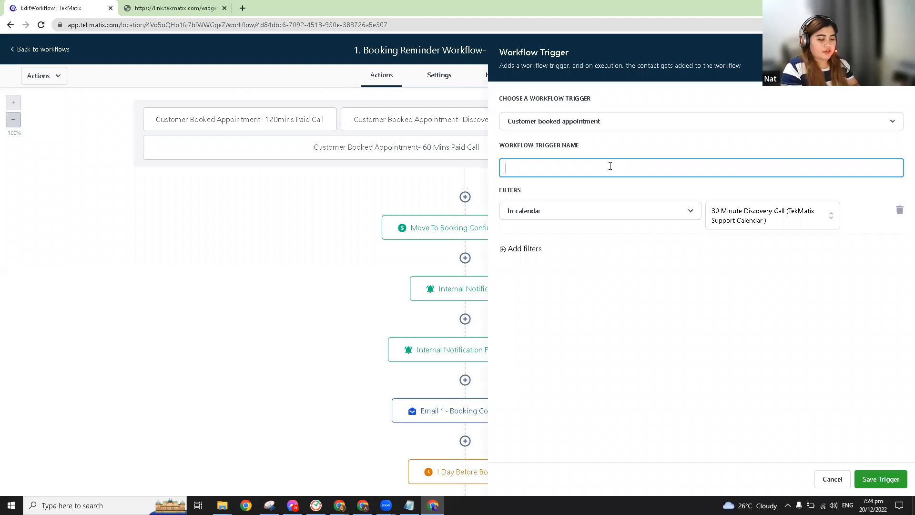
text(30 Mins )
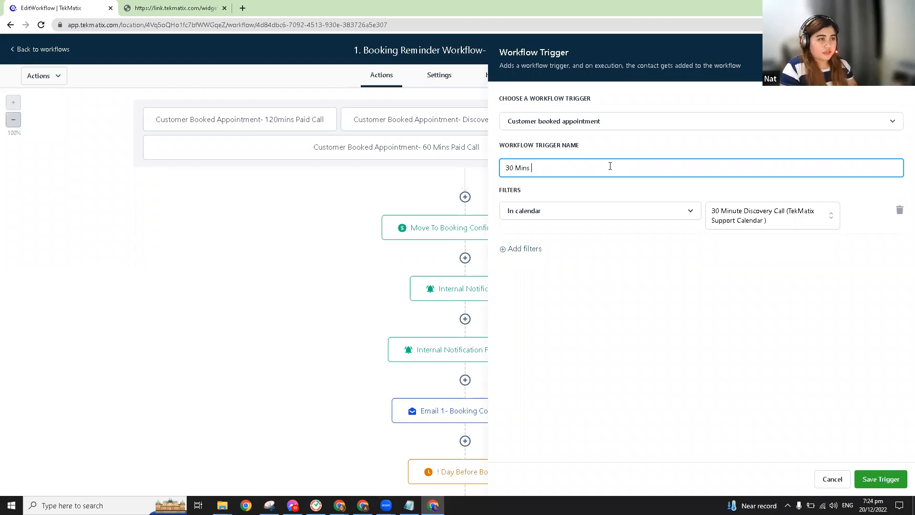
text(Dix)
key(BackSpace)
text(s Call)
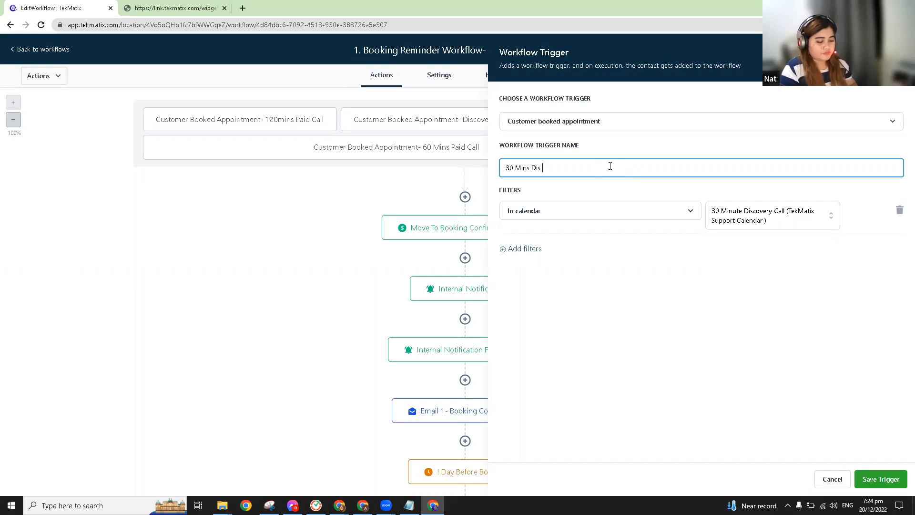
text(- Tekmatuzx)
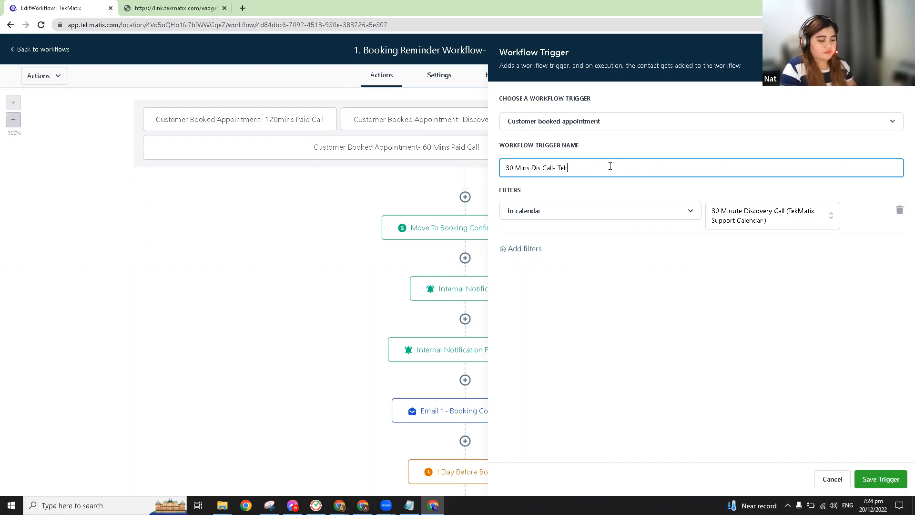
key(BackSpace)
key(BackSpace)
key(BackSpace)
text(ix Support)
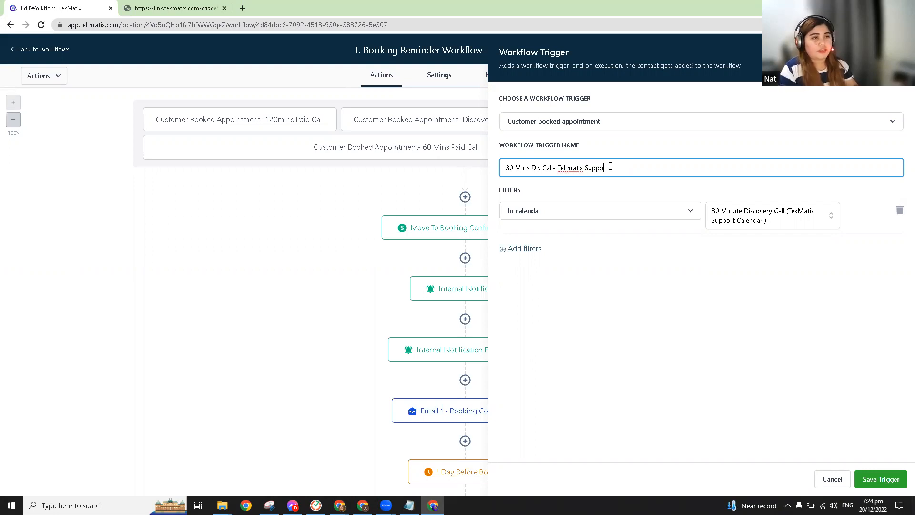
Step: Save the new trigger, then inspect the Move To Booking Confirmed Pipeline step without changes
click(881, 479)
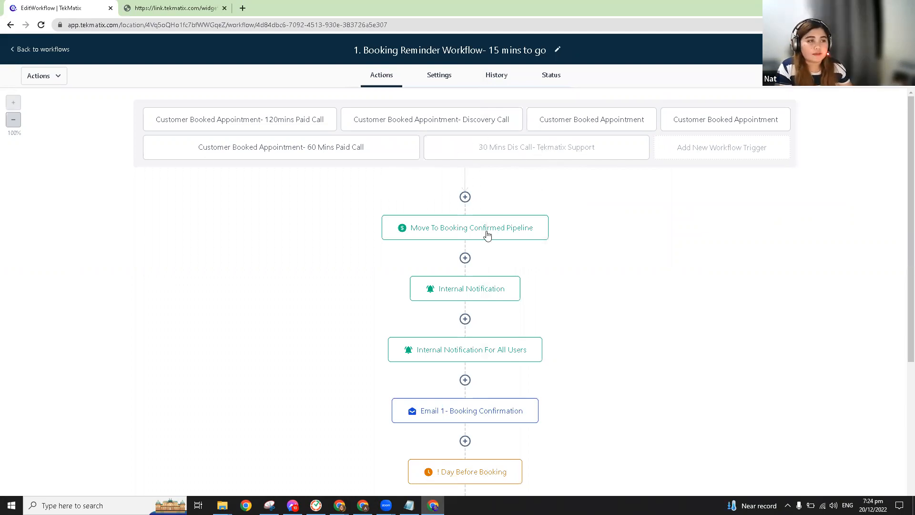
mouse_move(494, 227)
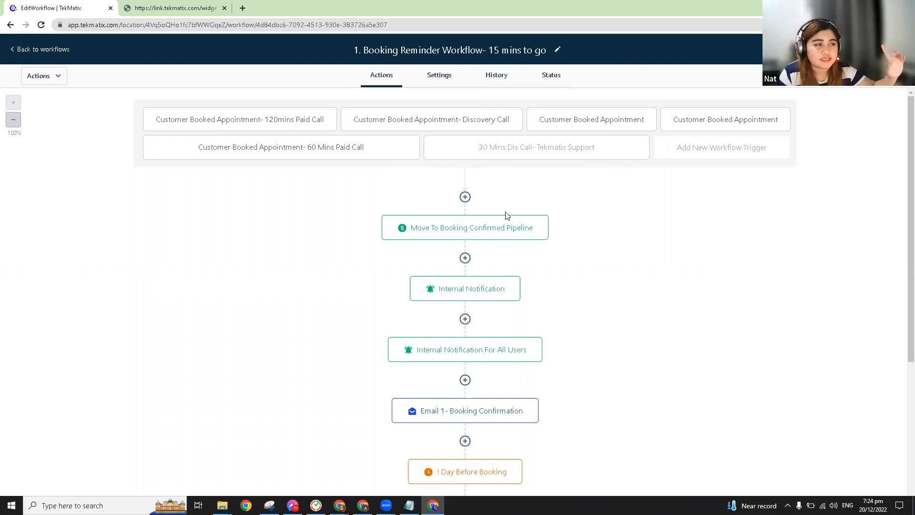
scroll(505, 215, down, 1)
scroll(491, 214, down, 1)
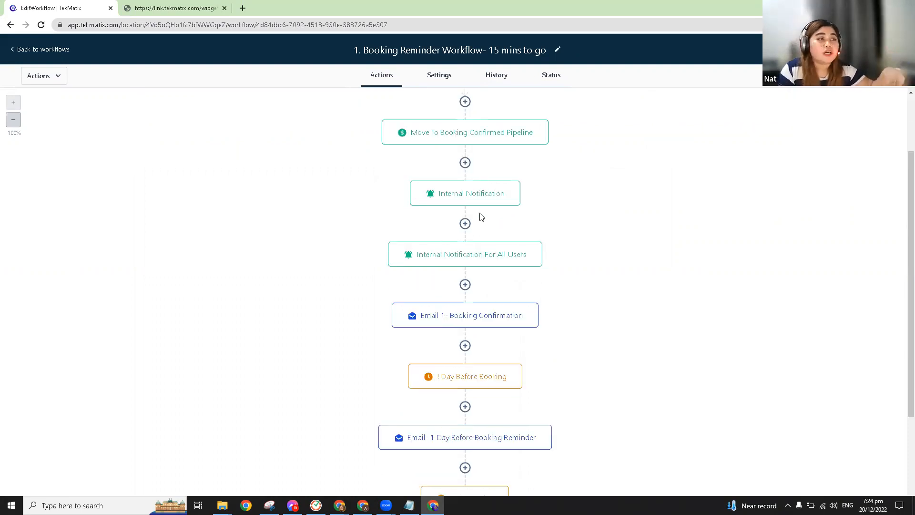
scroll(442, 231, up, 2)
click(439, 228)
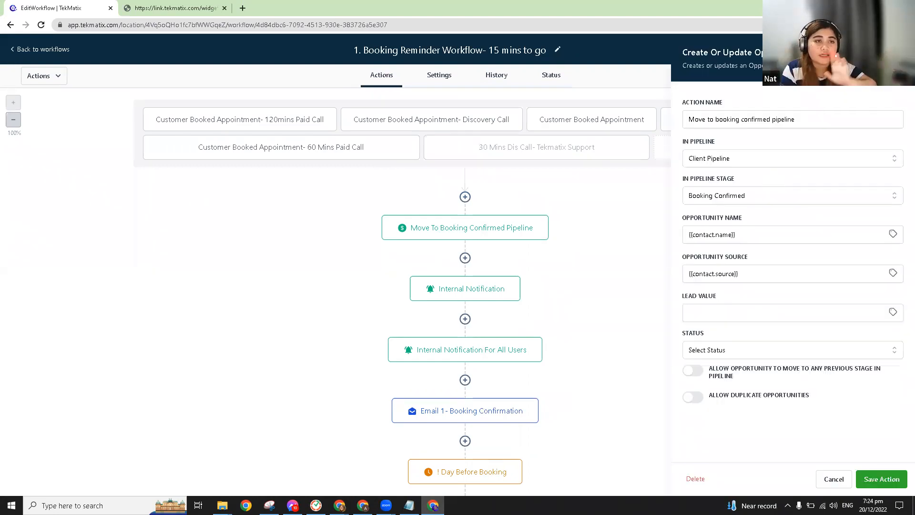
click(438, 293)
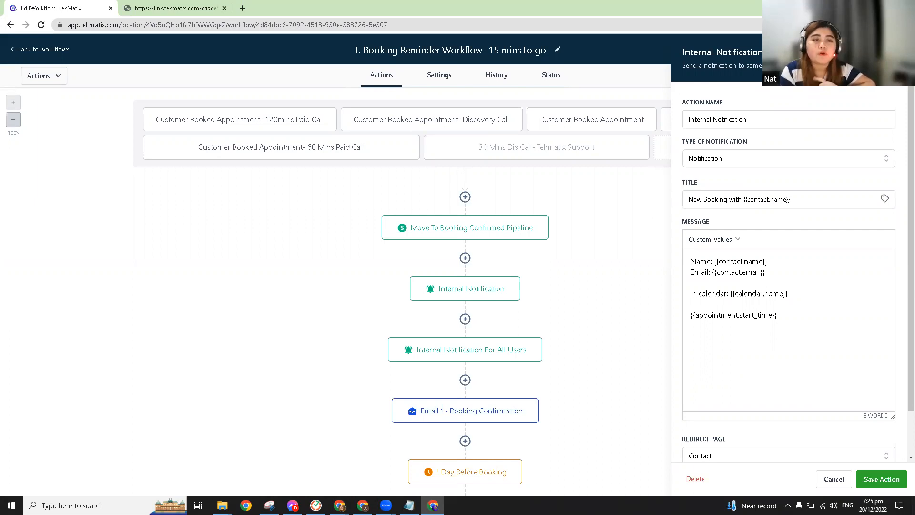
Step: Review the Internal Notification title and message, then save the action unchanged
triple_click(717, 198)
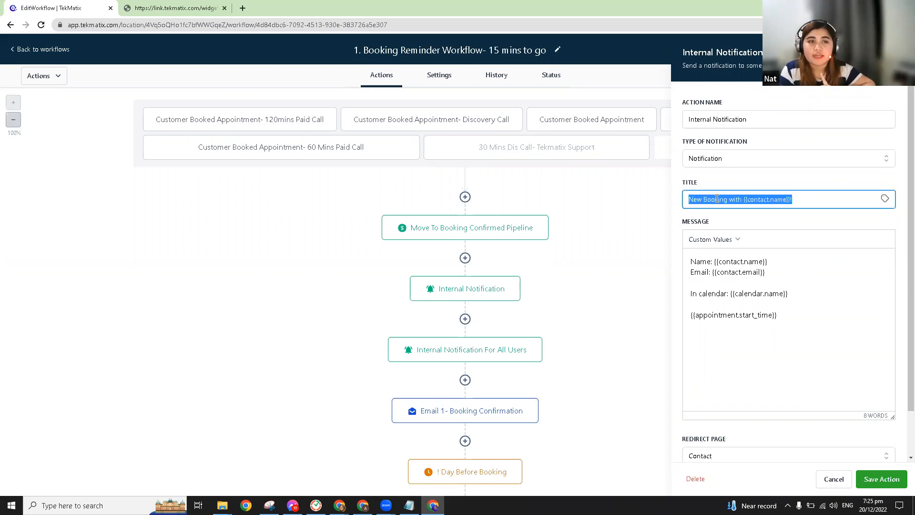
click(734, 202)
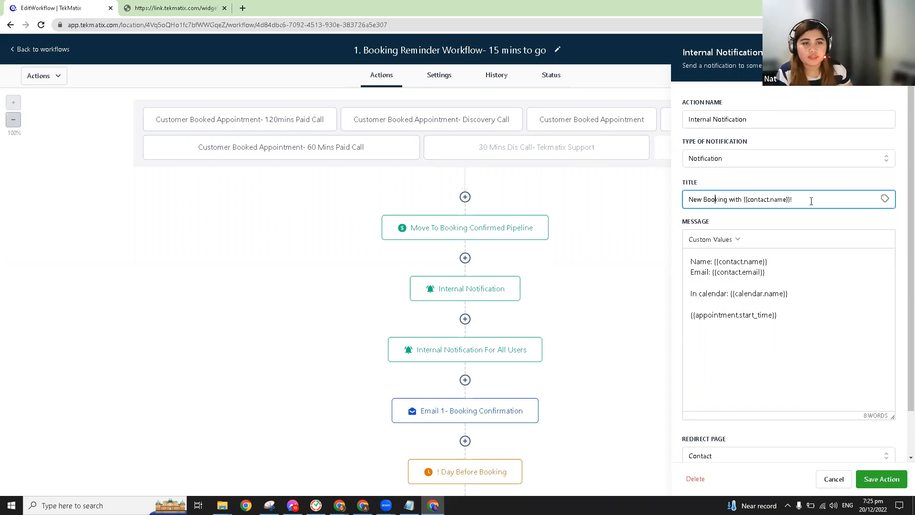
drag(795, 205, 745, 209)
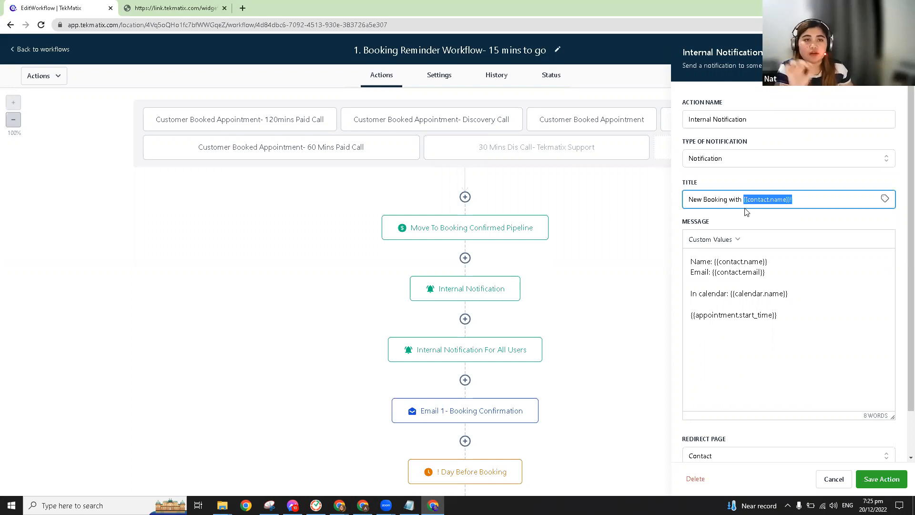
click(692, 265)
key(ctrl+a)
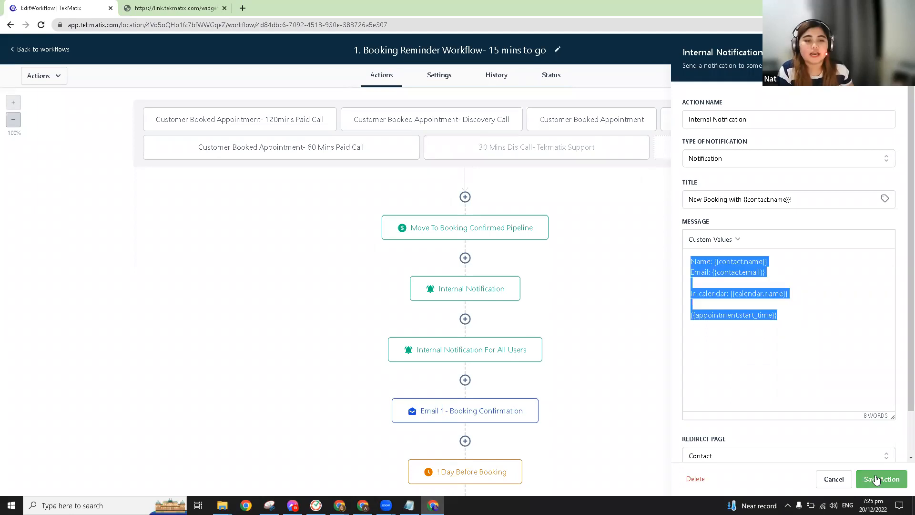
click(876, 479)
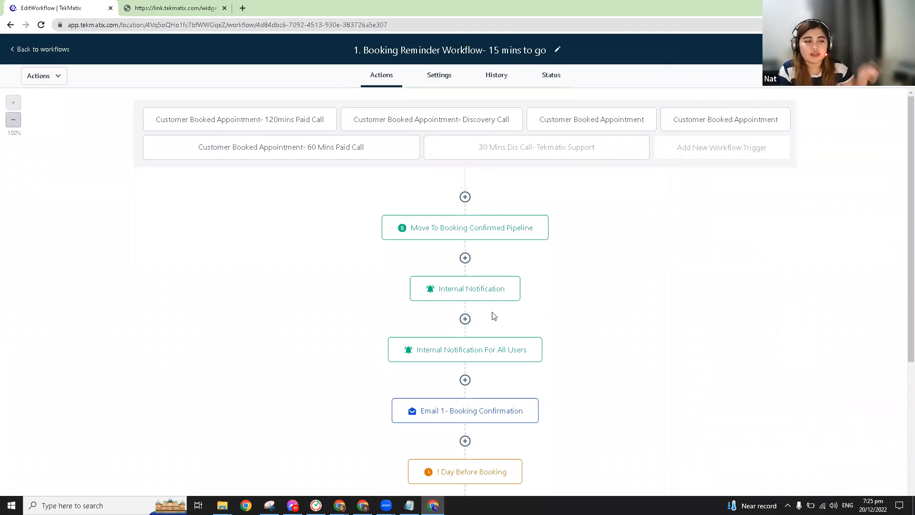
Step: Look over the Internal Notification For All Users and Email 1 - Booking Confirmation steps
click(495, 355)
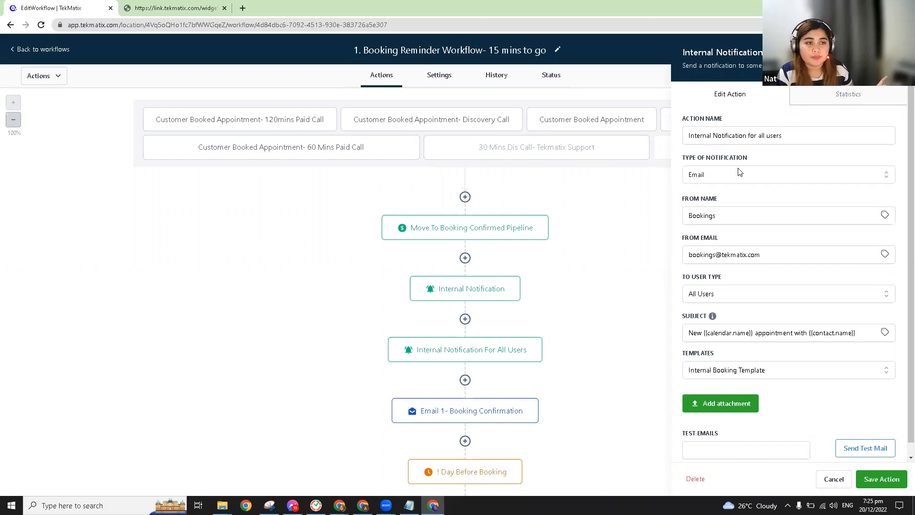
drag(694, 355, 679, 355)
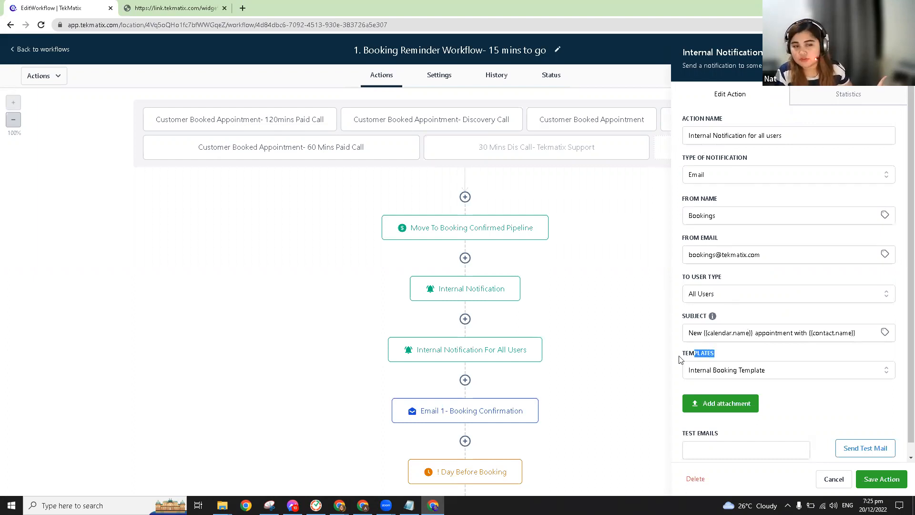
click(896, 52)
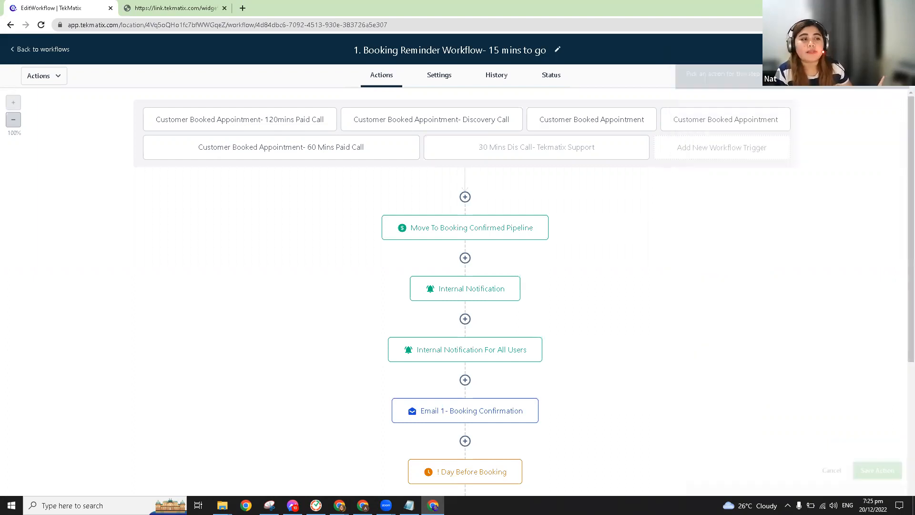
scroll(505, 173, down, 1)
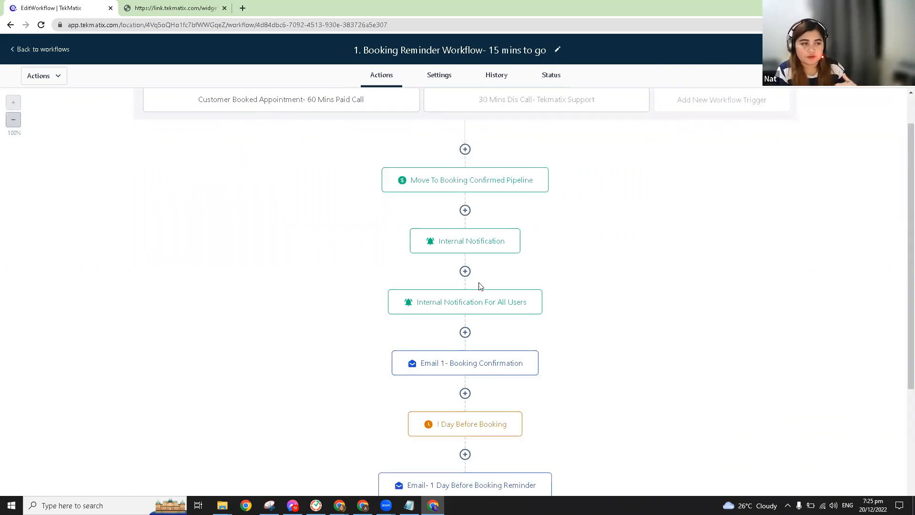
click(494, 372)
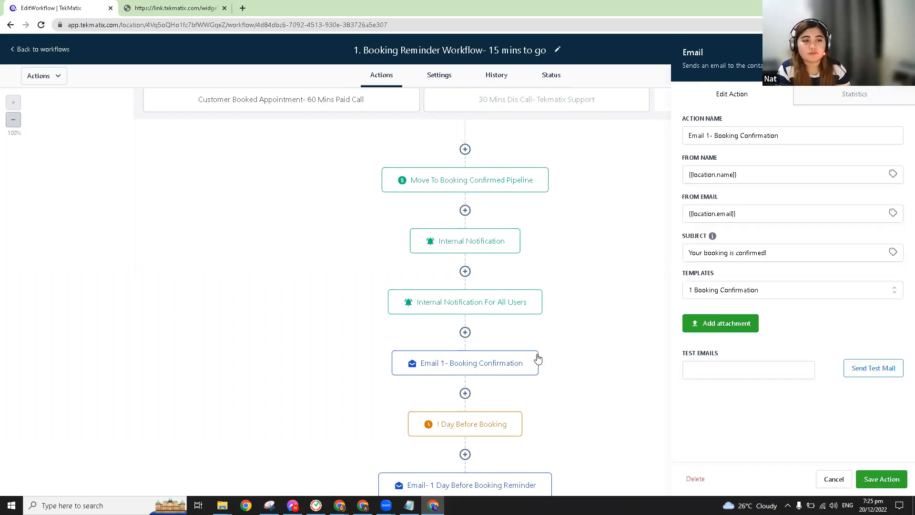
double_click(681, 275)
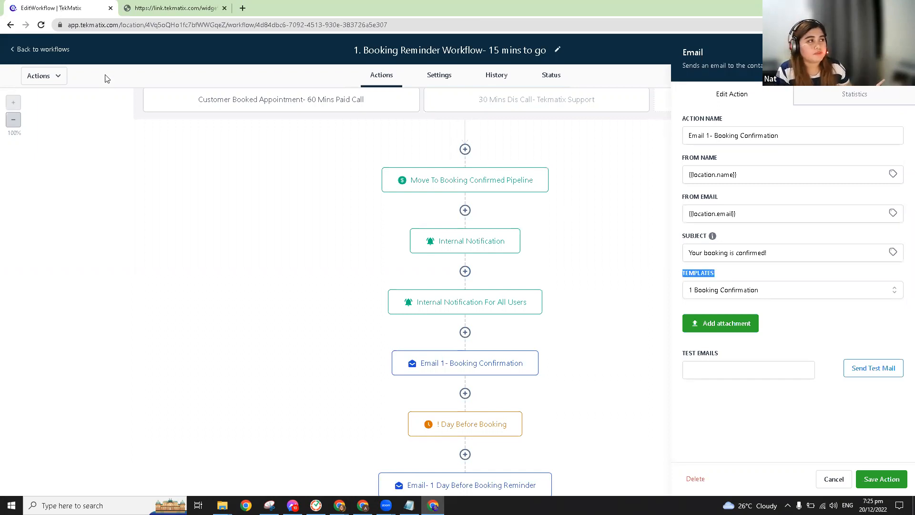
Step: Duplicate the workflow browser tab and close the Email step's side panel
right_click(57, 6)
click(83, 2)
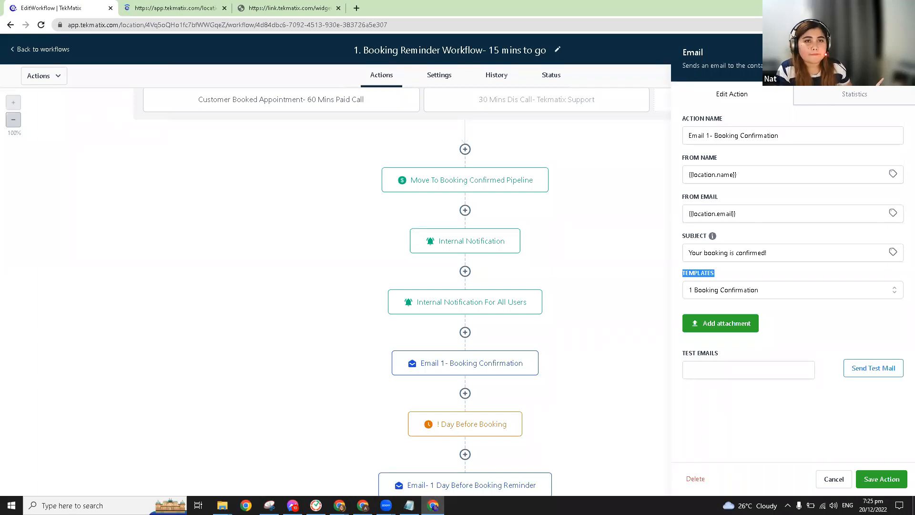
click(505, 234)
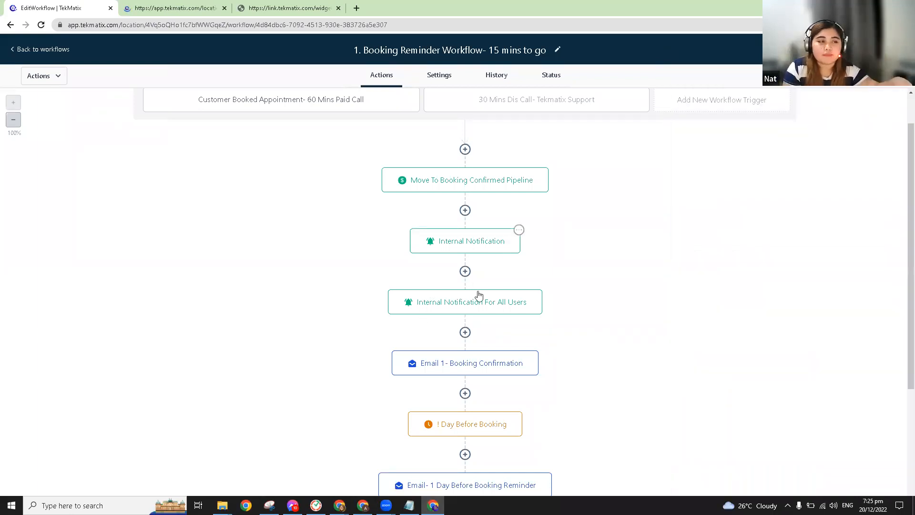
Step: Review the Wait 15 Mins step's settings and close them unchanged
scroll(478, 295, down, 3)
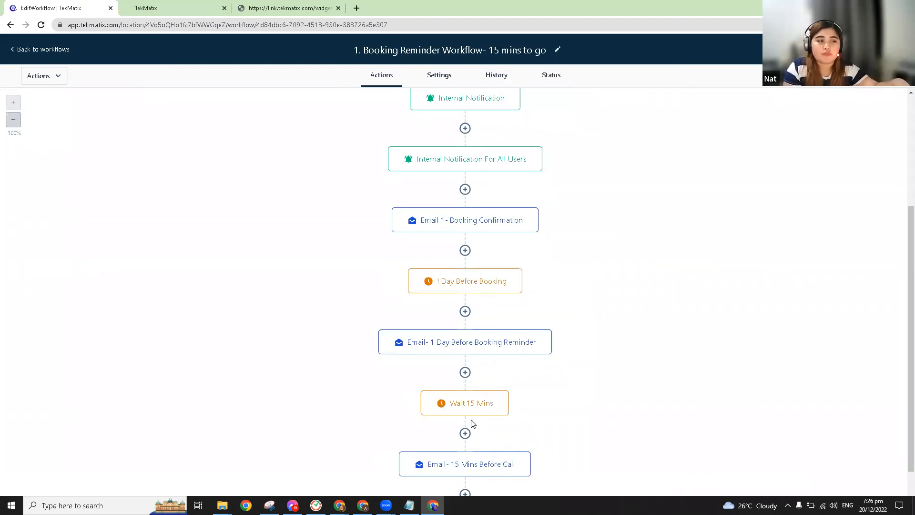
scroll(475, 240, down, 3)
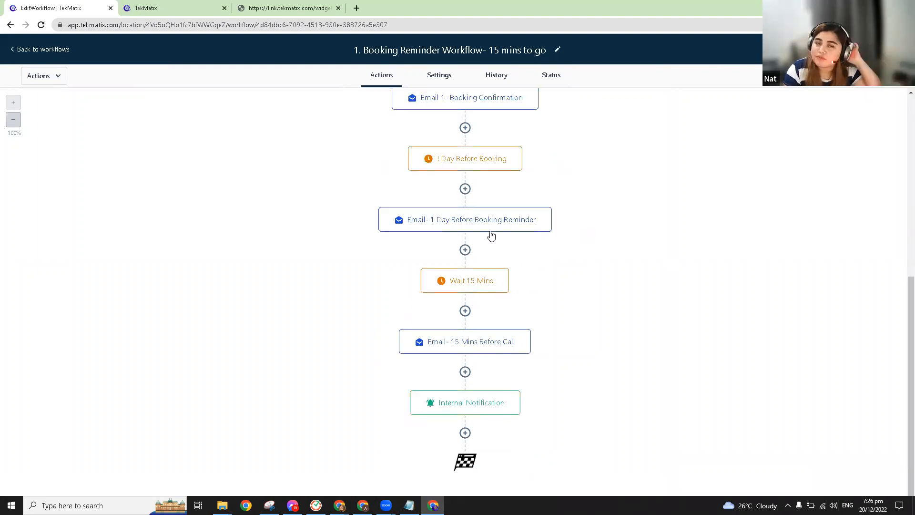
click(465, 286)
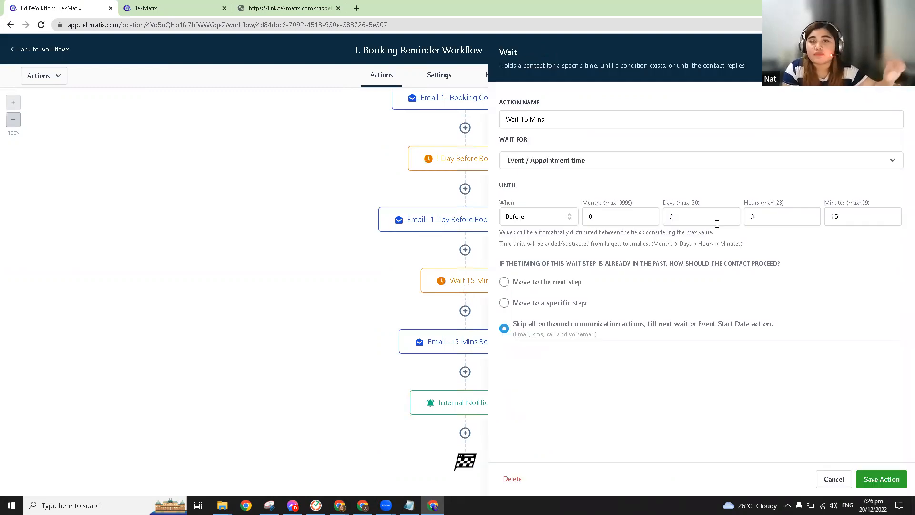
click(477, 374)
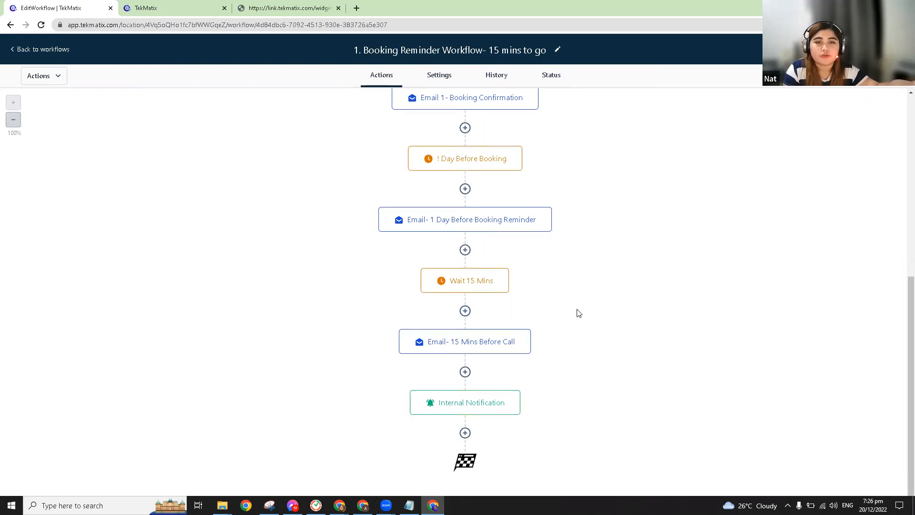
Step: Check the final Internal Notification step's settings, then move to the duplicated workflow tab
mouse_move(457, 406)
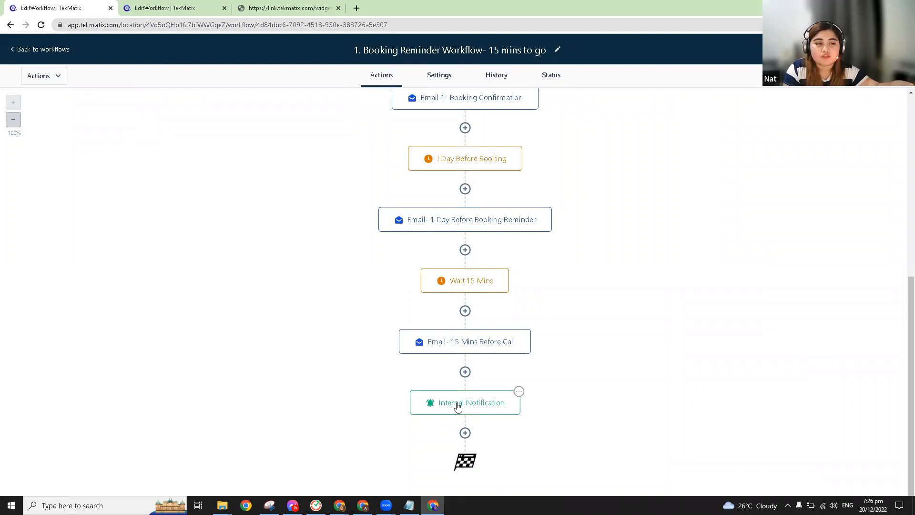
click(458, 407)
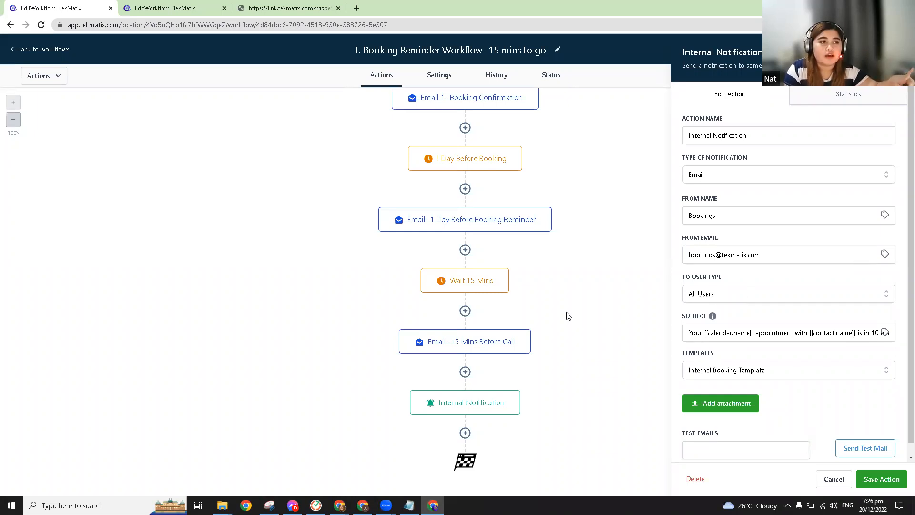
click(573, 298)
scroll(574, 298, up, 5)
scroll(522, 226, down, 1)
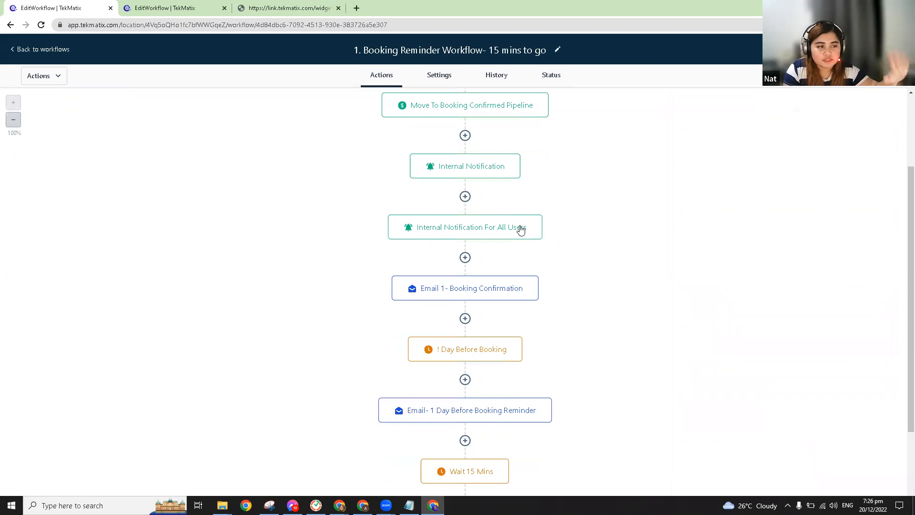
scroll(510, 292, down, 3)
click(229, 4)
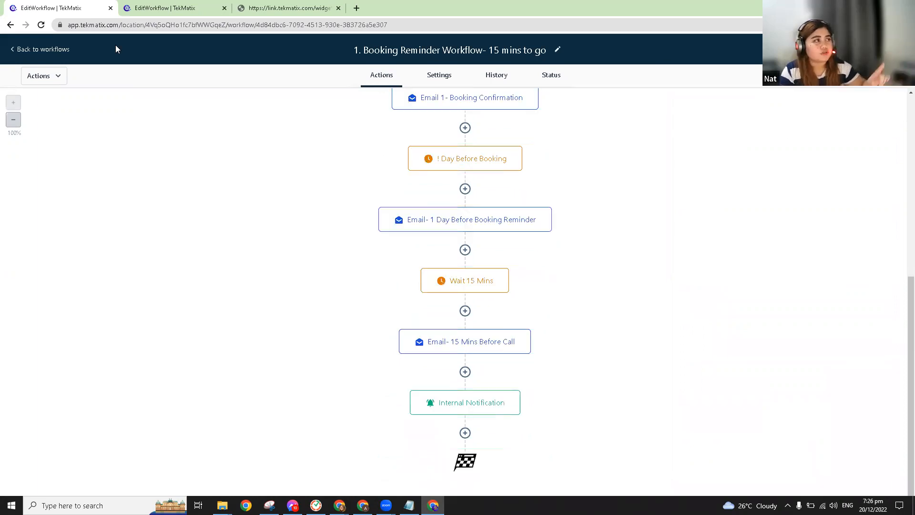
Step: In the second tab, go from the workflow to Marketing & Emails > Emails > Templates
click(49, 51)
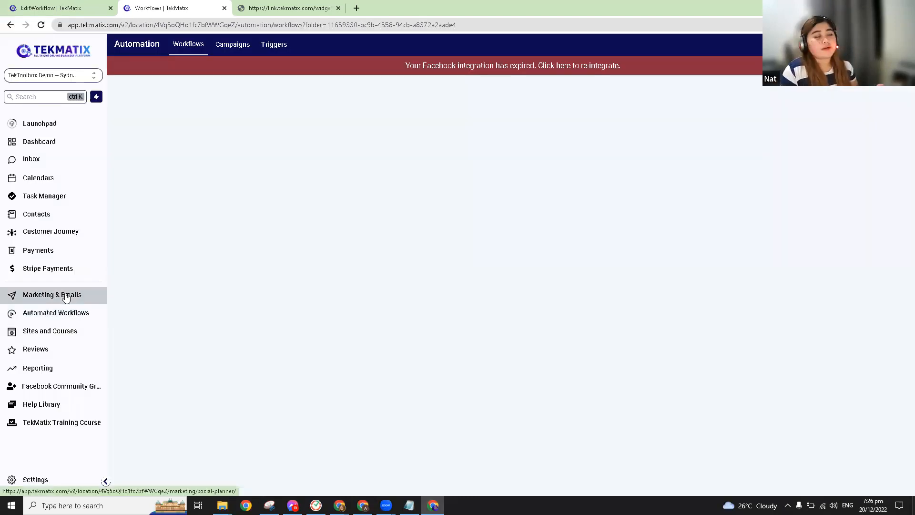
click(78, 296)
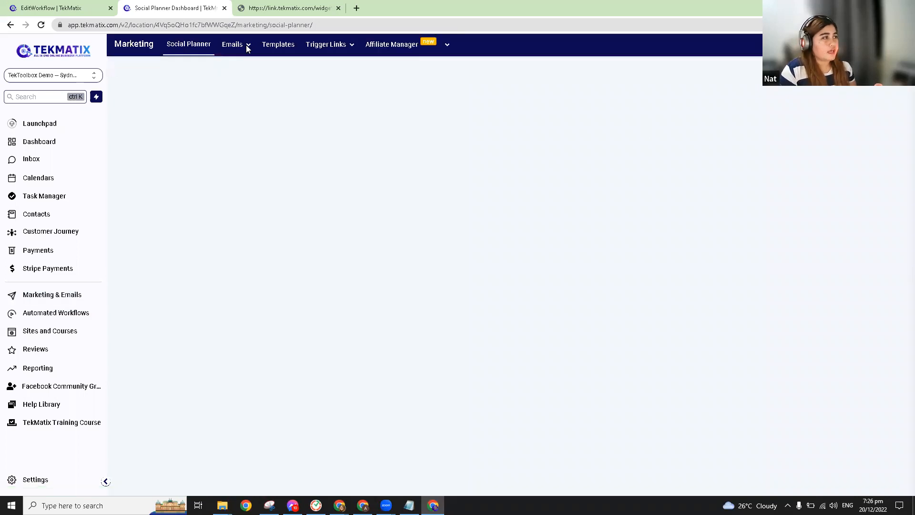
click(235, 84)
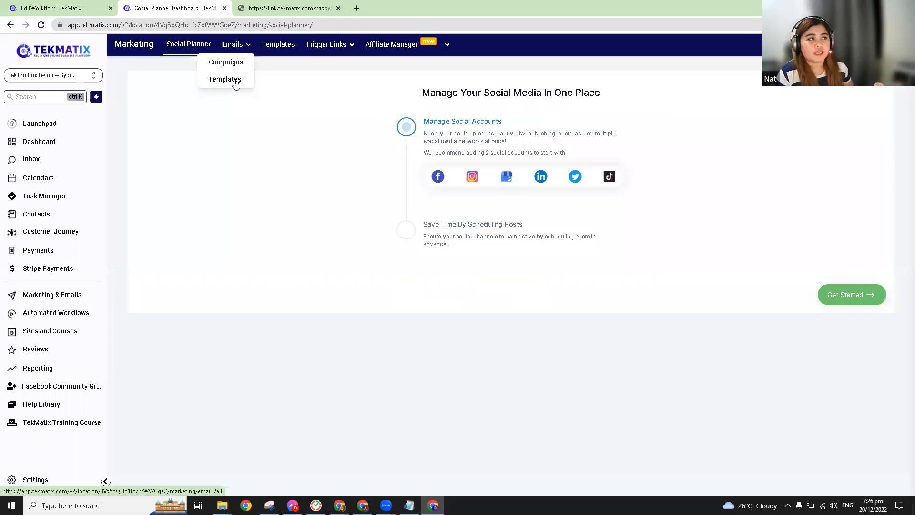
click(235, 84)
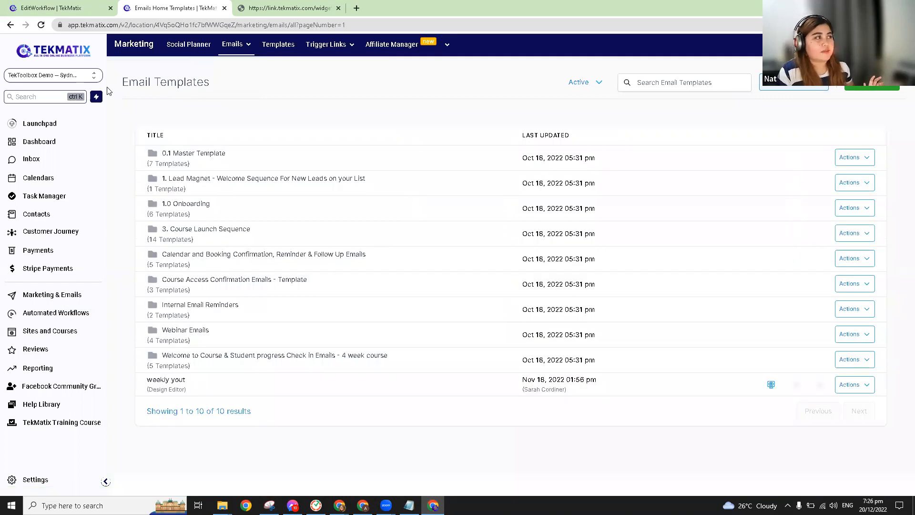
Step: Back in the EditWorkflow tab, reopen the Email 1 - Booking Confirmation step's settings
click(79, 4)
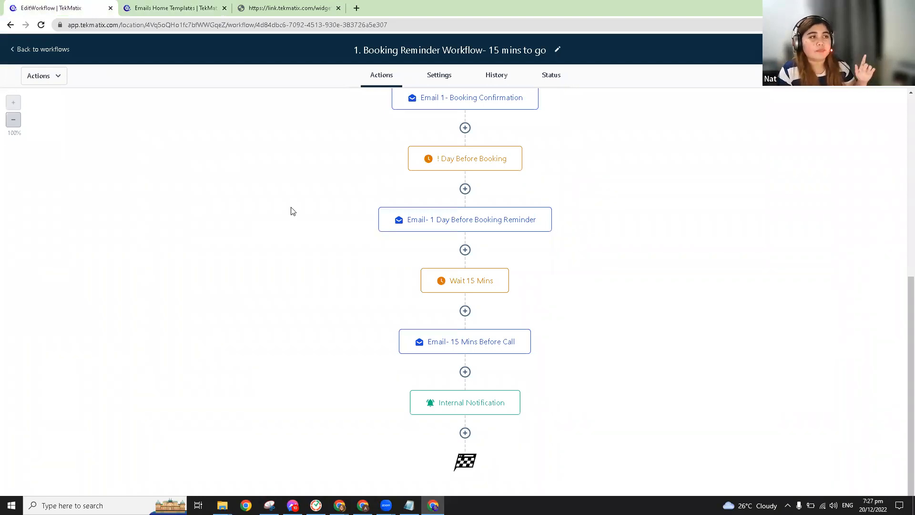
scroll(418, 224, up, 2)
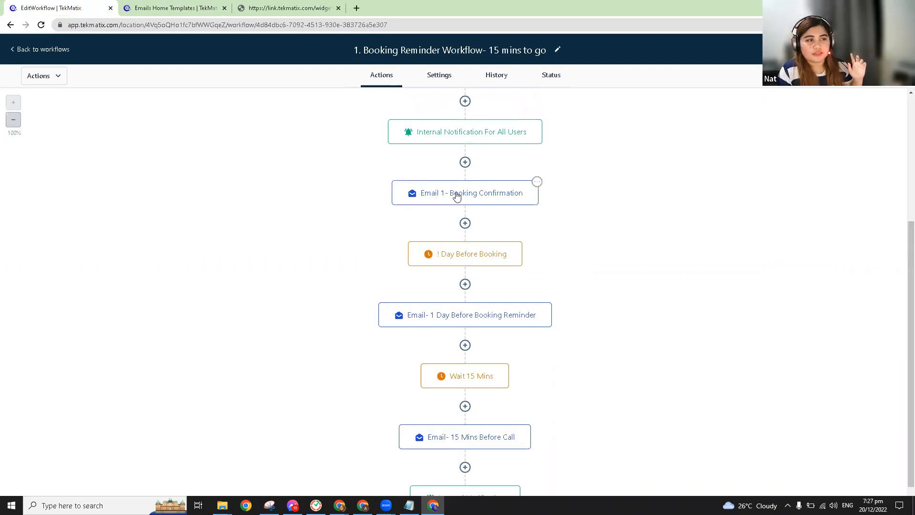
click(400, 193)
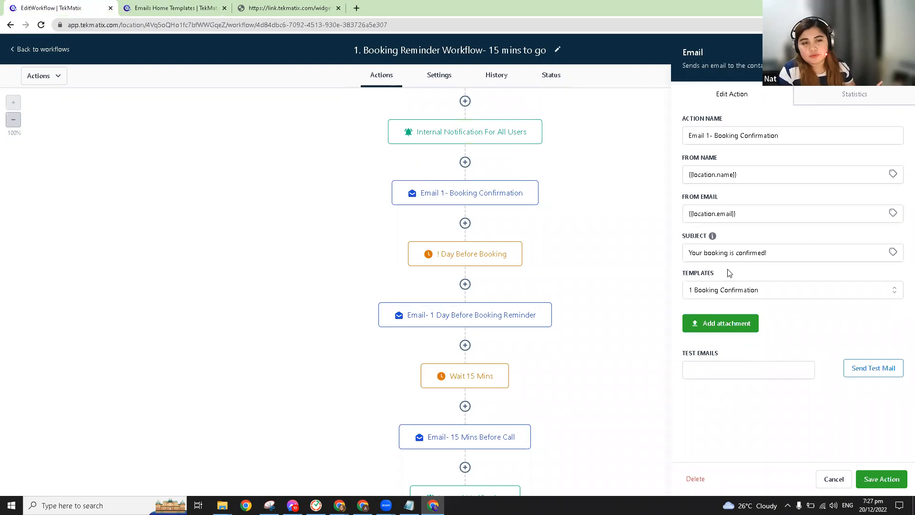
Step: Search the email templates for '1', cross-checking the workflow email's template name
double_click(677, 277)
click(699, 294)
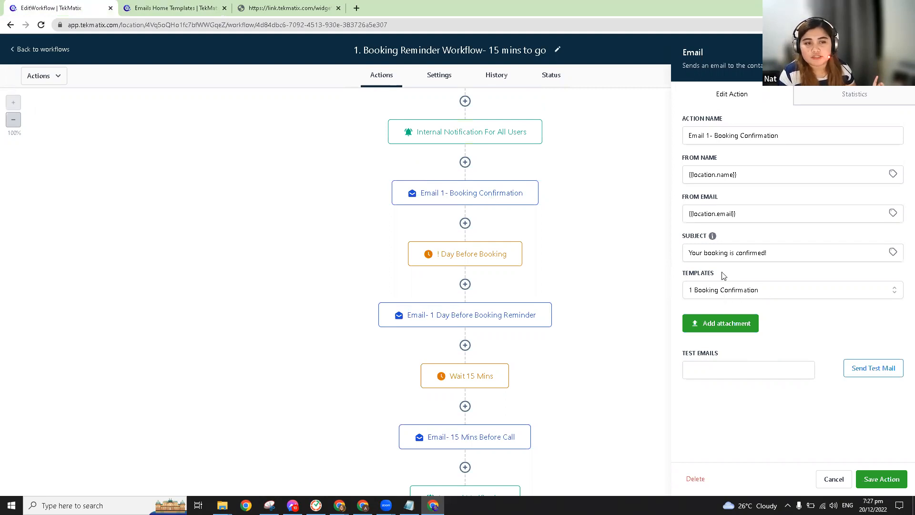
click(163, 6)
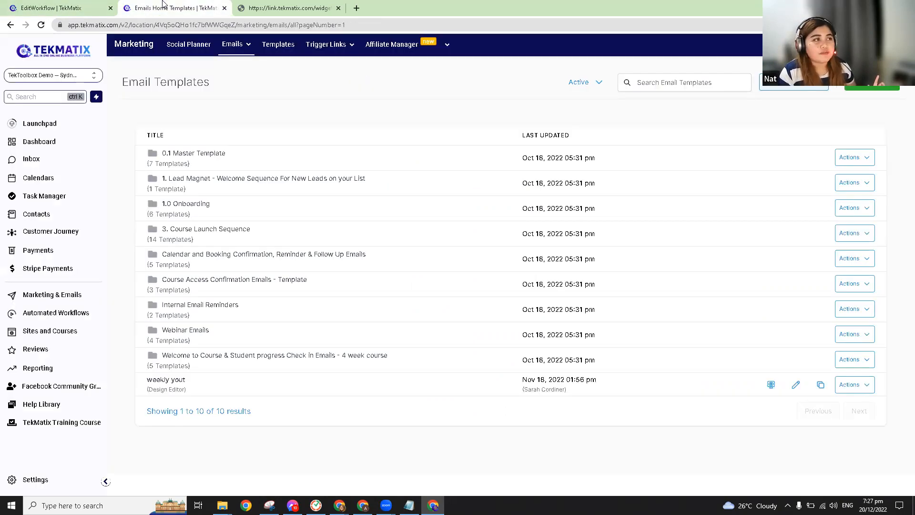
click(673, 82)
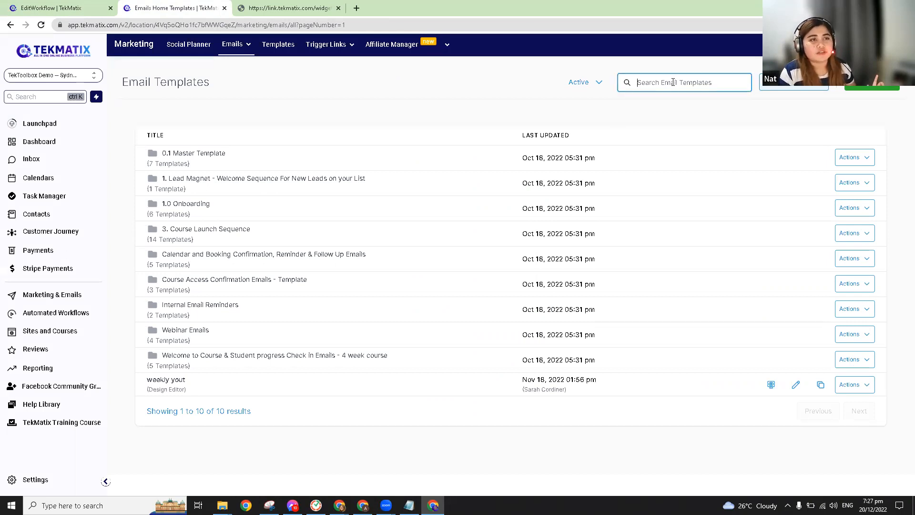
key(ctrl+shift+Tab)
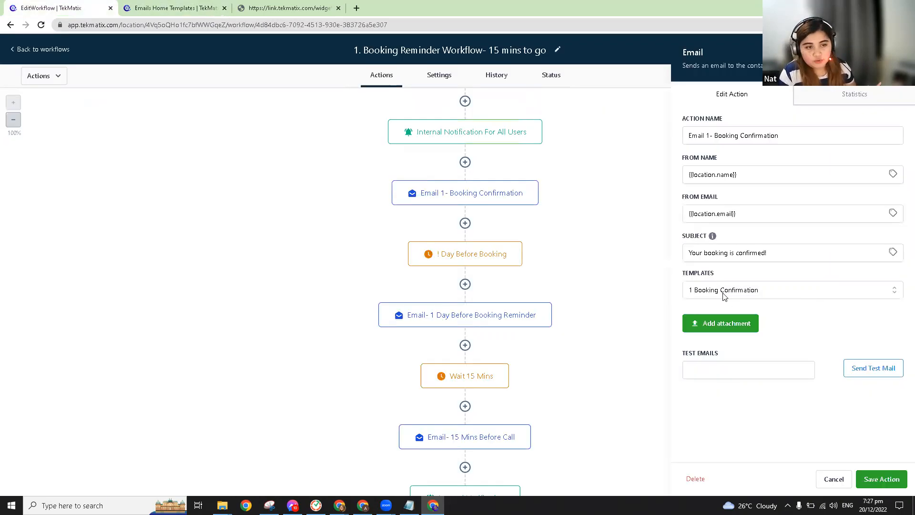
key(ctrl+Tab)
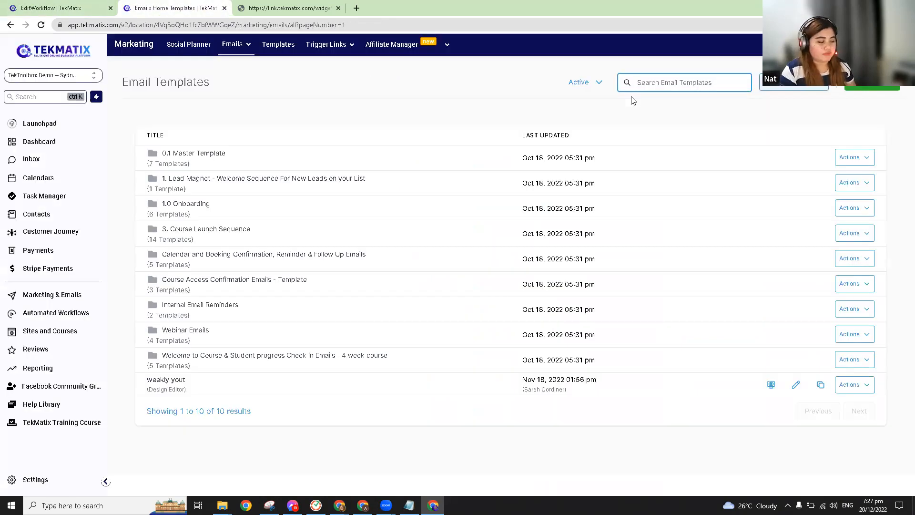
text(1)
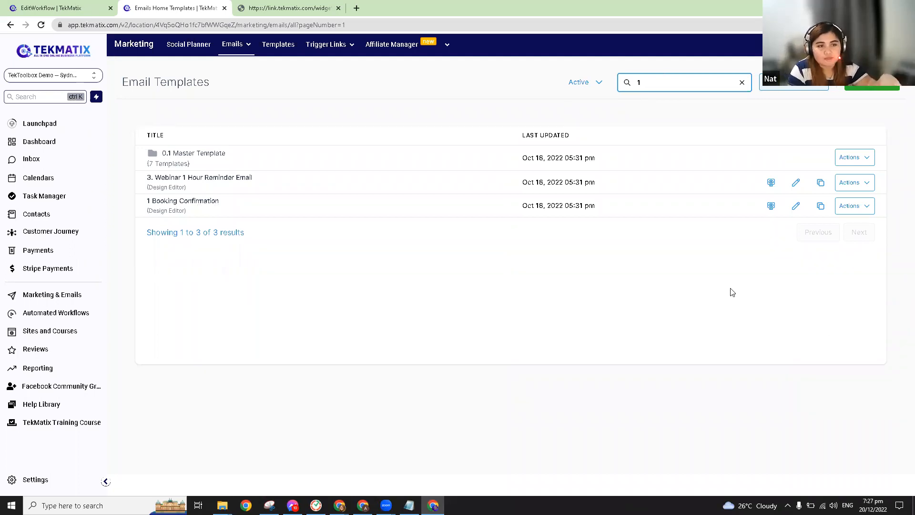
key(ctrl+shift+Tab)
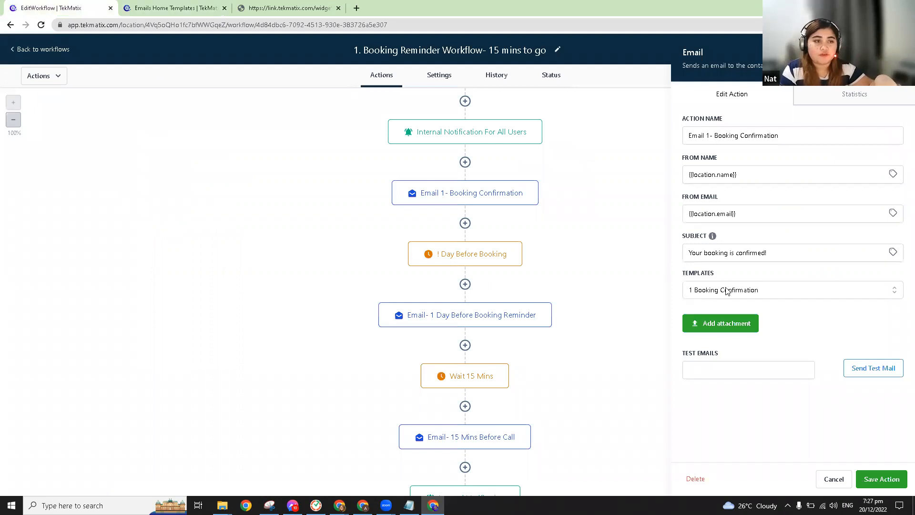
click(214, 6)
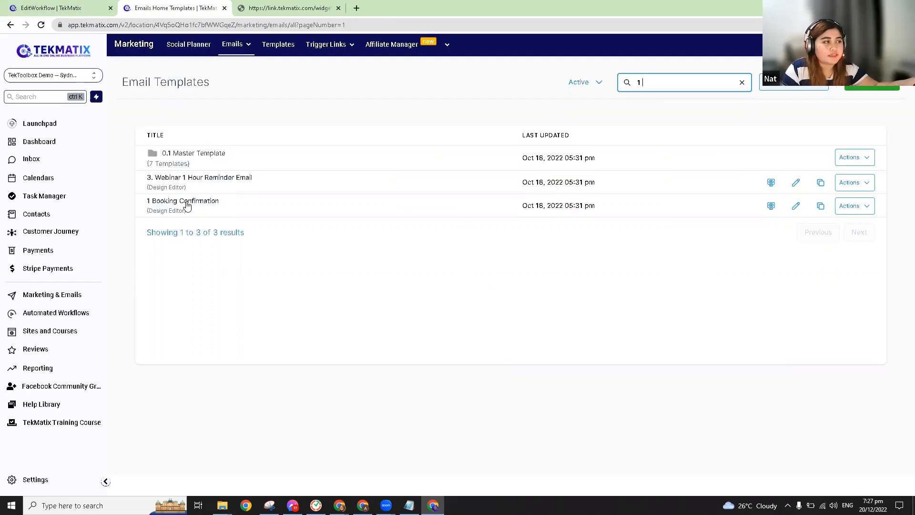
Step: Open the 1 Booking Confirmation template in the builder, briefly comparing with the workflow's email step
click(187, 206)
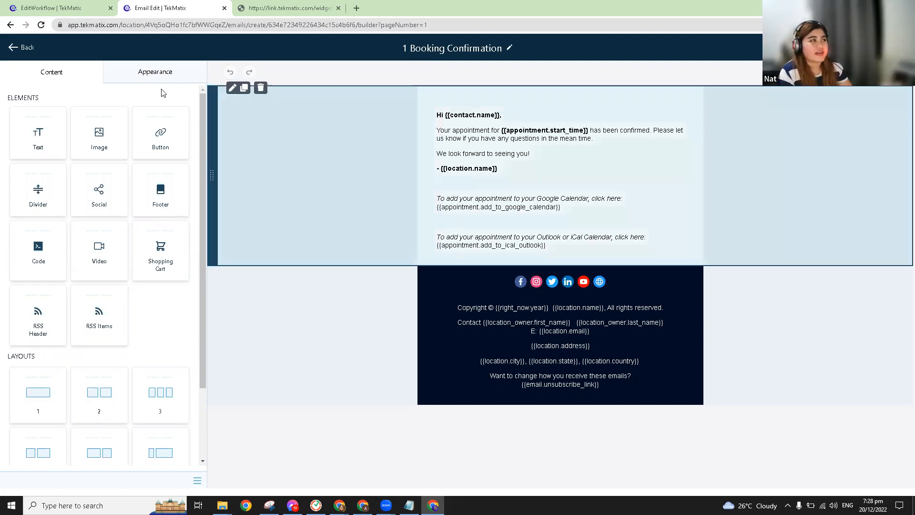
click(69, 5)
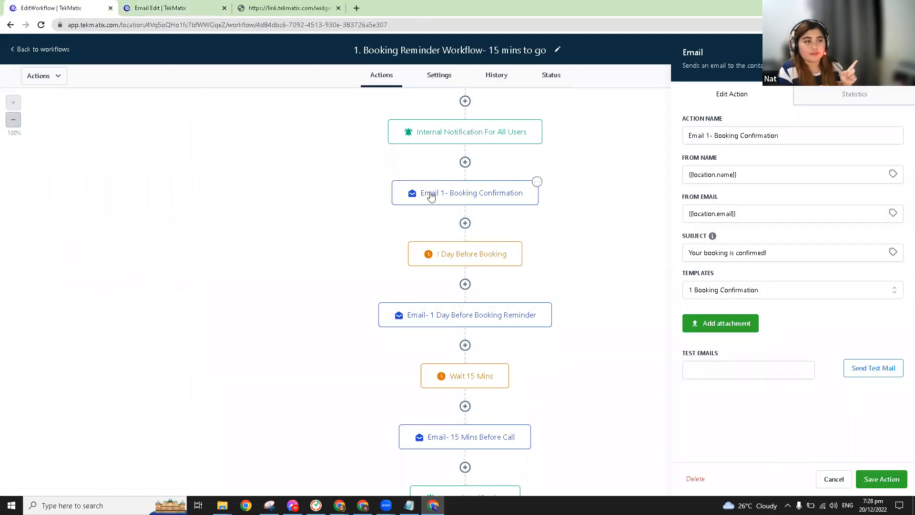
click(193, 6)
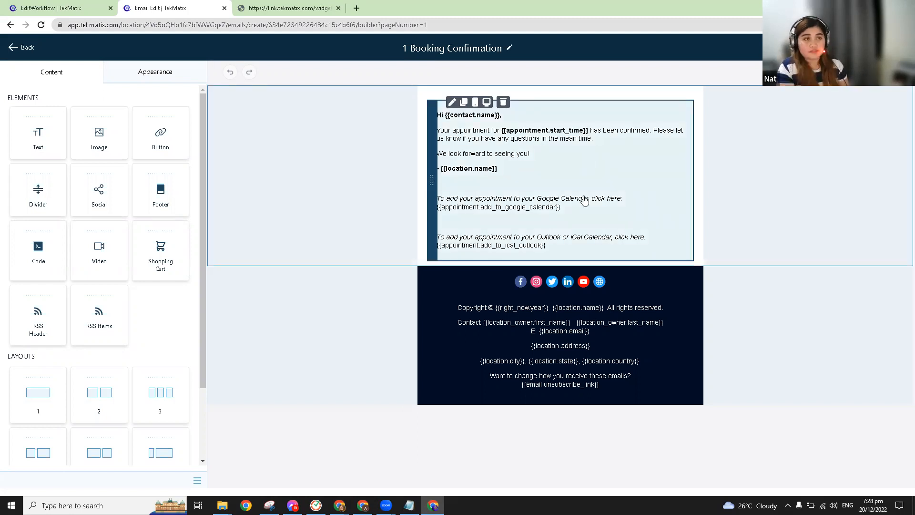
click(591, 156)
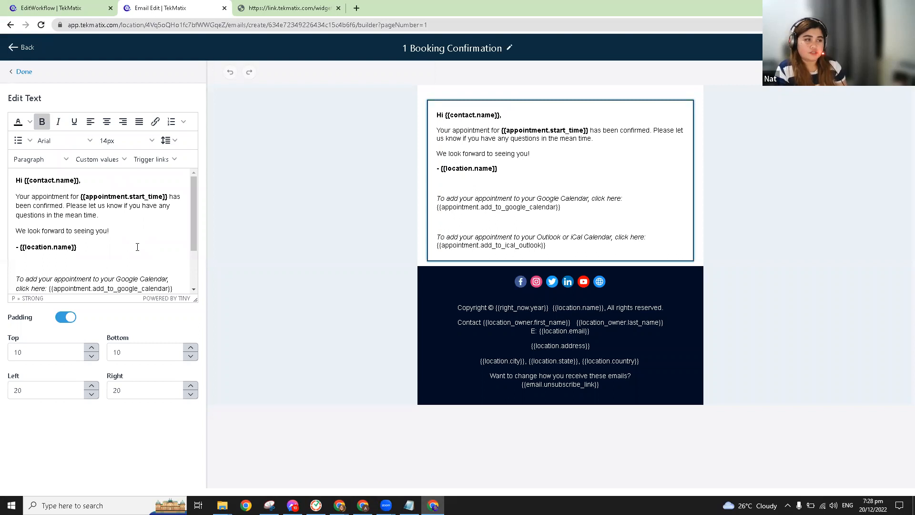
scroll(138, 244, down, 1)
scroll(55, 249, up, 1)
drag(78, 248, 17, 248)
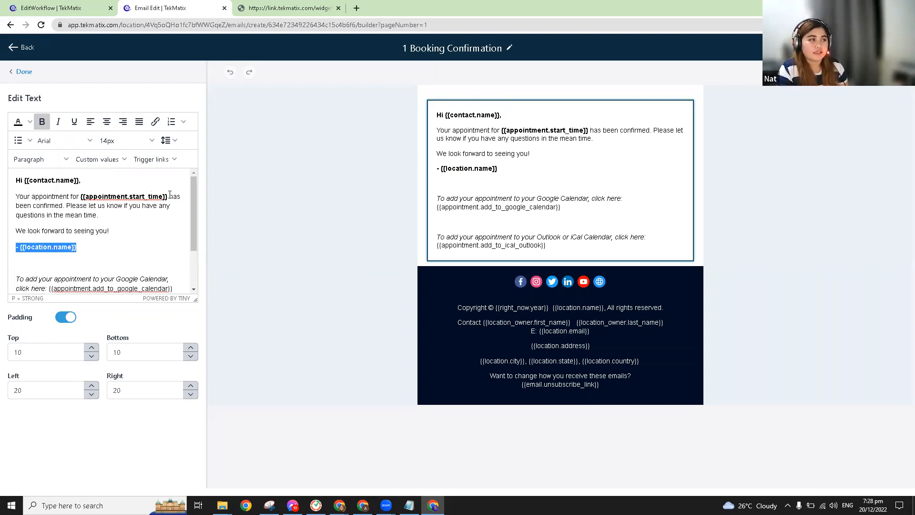
drag(169, 198, 80, 200)
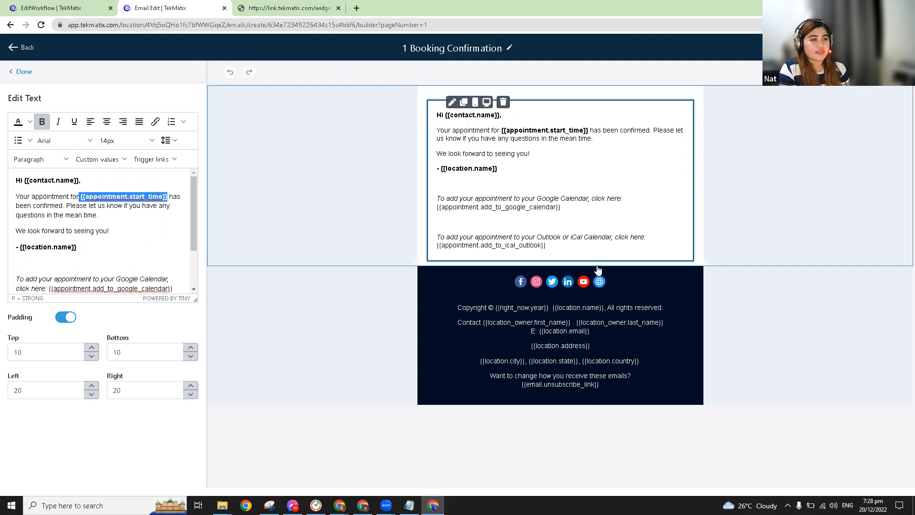
Step: Delete Twitter from the footer's Social Items, then return to the EditWorkflow tab
click(600, 282)
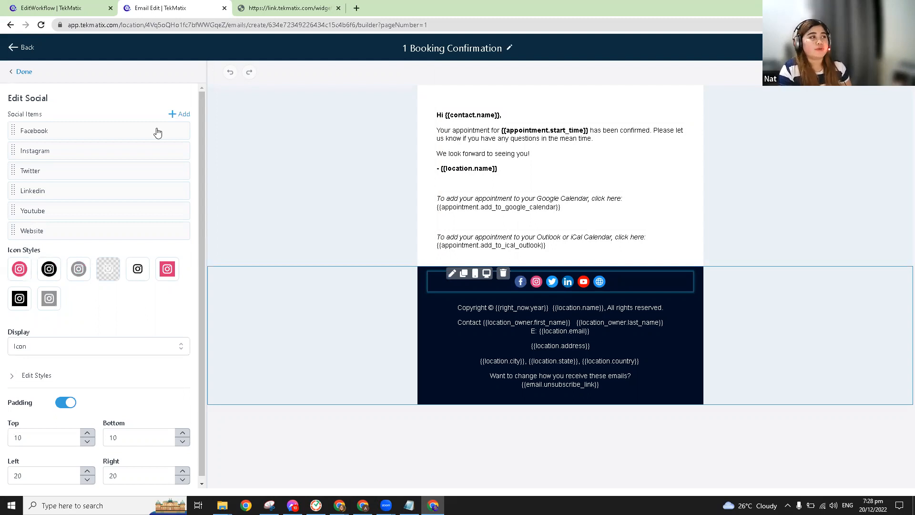
mouse_move(144, 134)
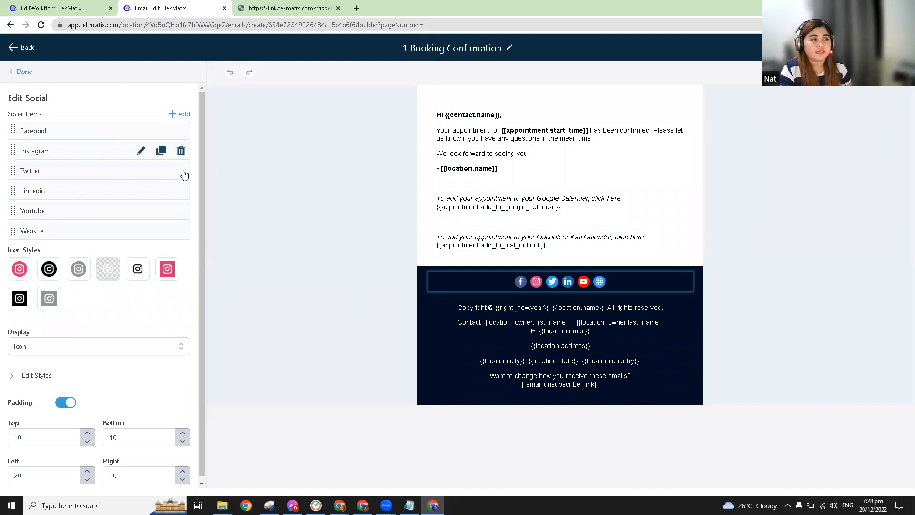
click(181, 171)
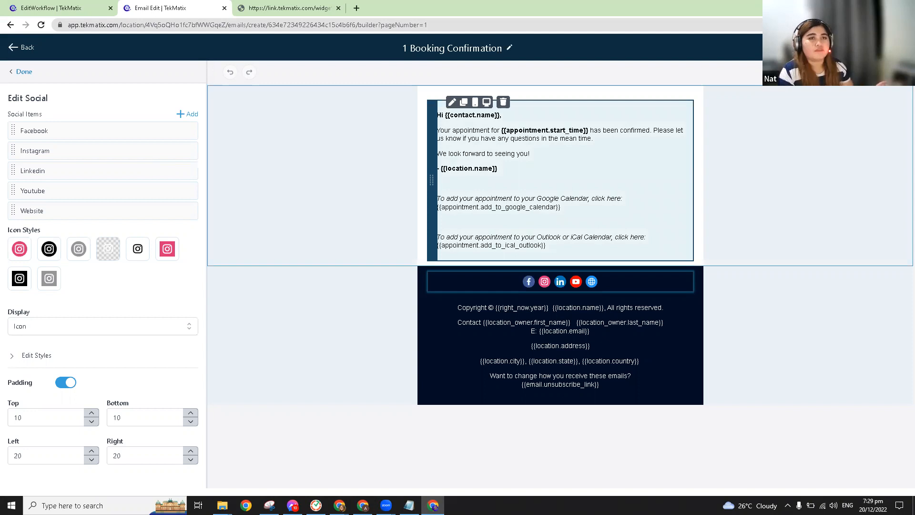
click(41, 3)
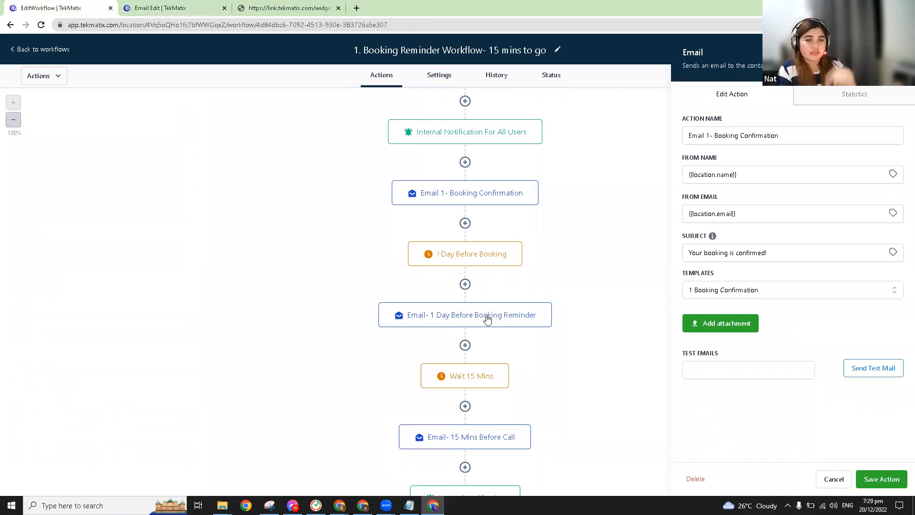
Step: Check the 1 Day Before Booking Reminder email's template, then return to the templates list
click(487, 320)
double_click(680, 277)
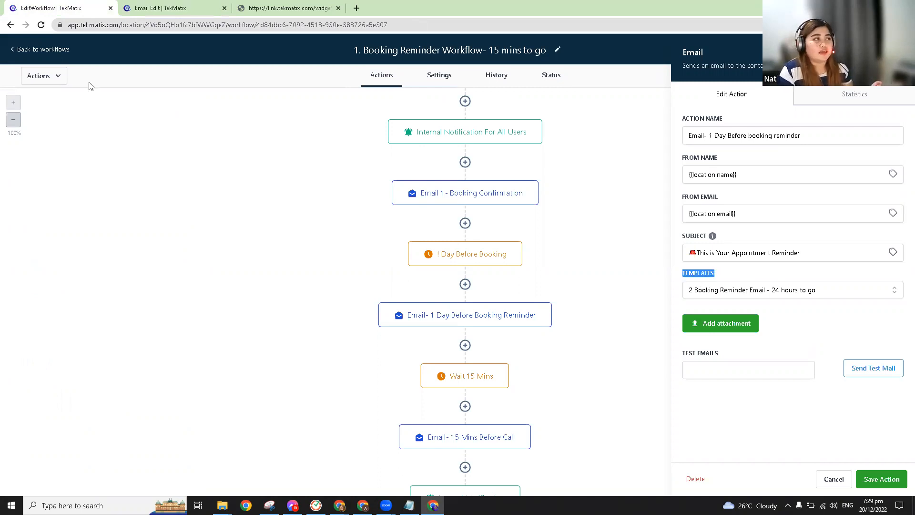
key(ctrl+Tab)
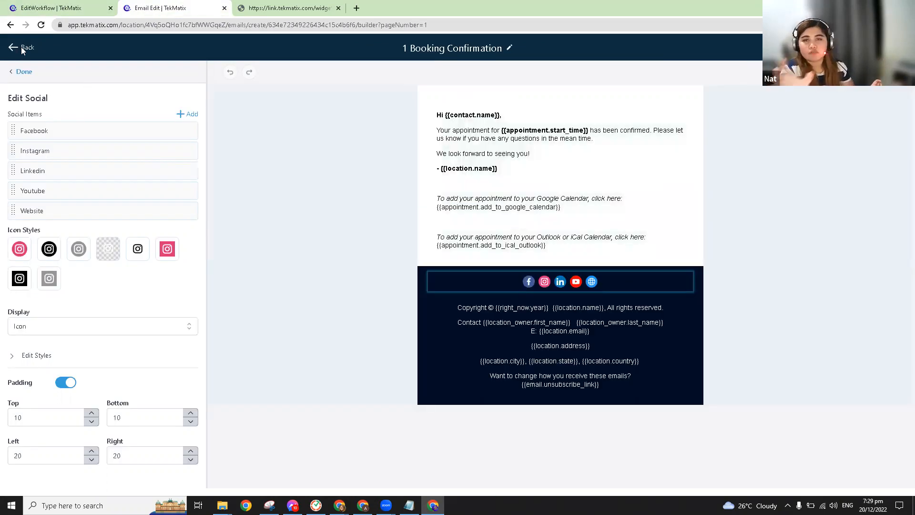
click(22, 49)
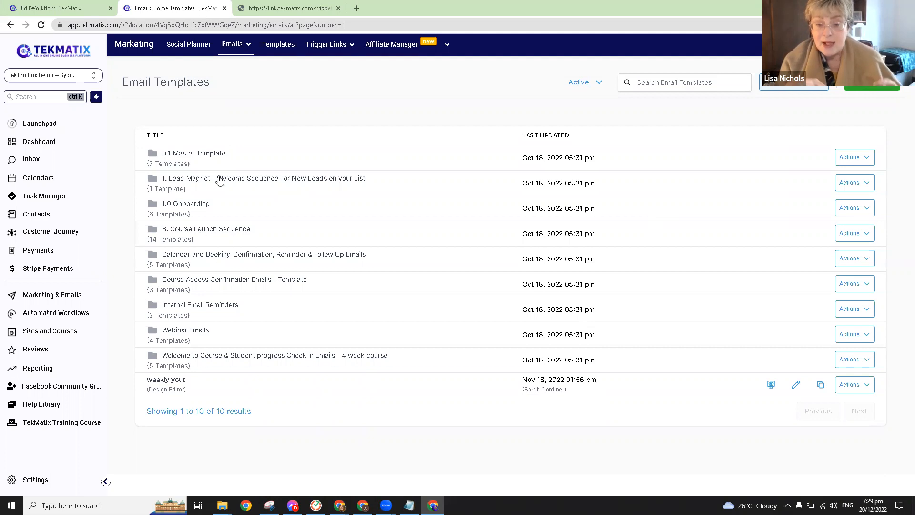
Step: Search templates for '1' and open 1 Booking Confirmation from the results
click(679, 82)
text(11)
key(BackSpace)
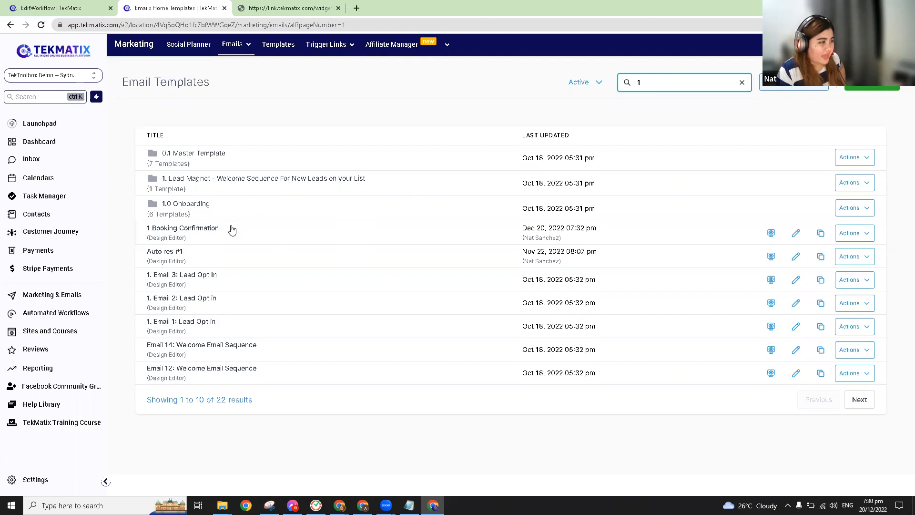
click(186, 232)
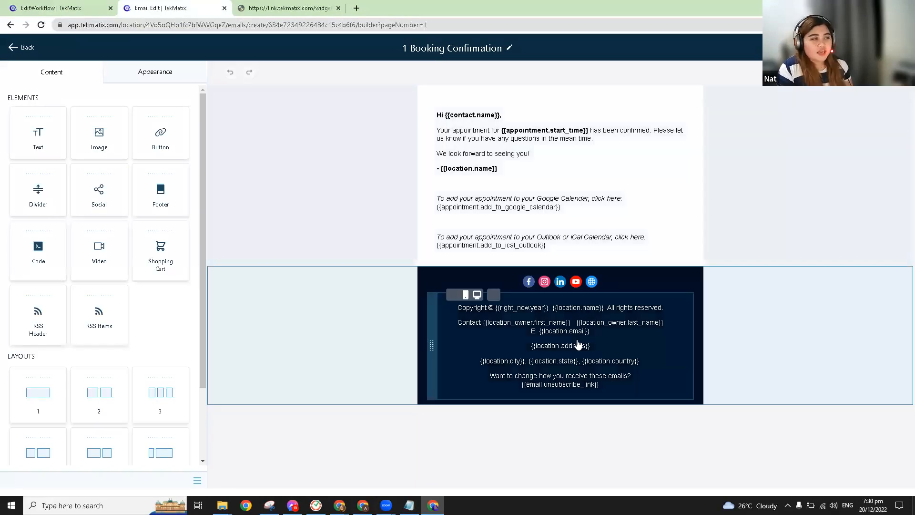
Step: Select all the footer text and try colouring it yellow
click(578, 344)
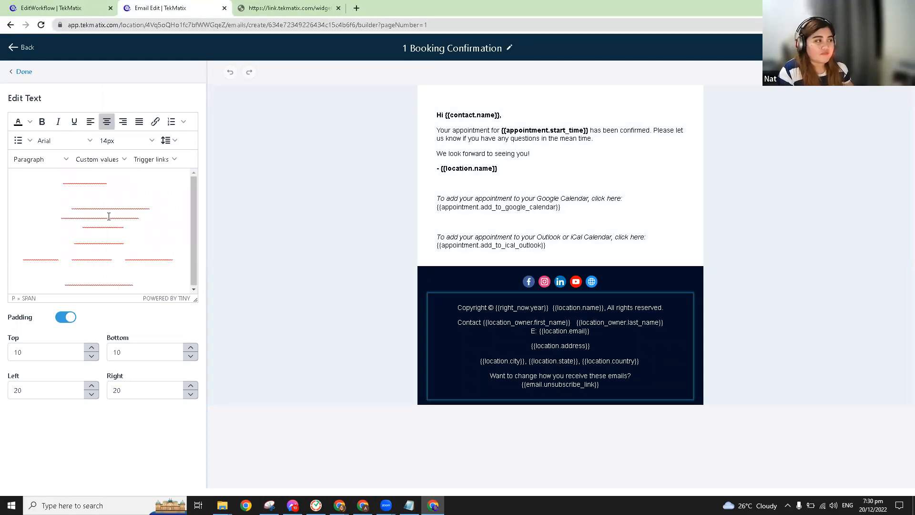
click(541, 321)
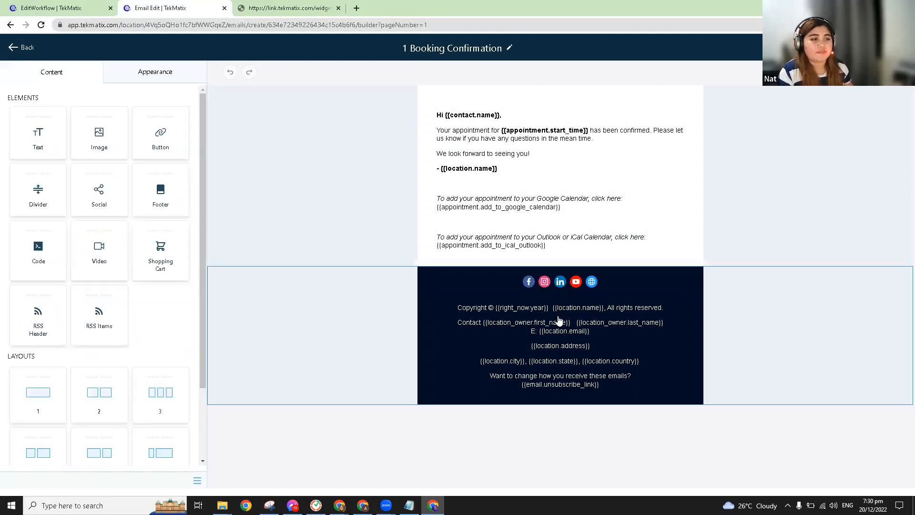
click(538, 318)
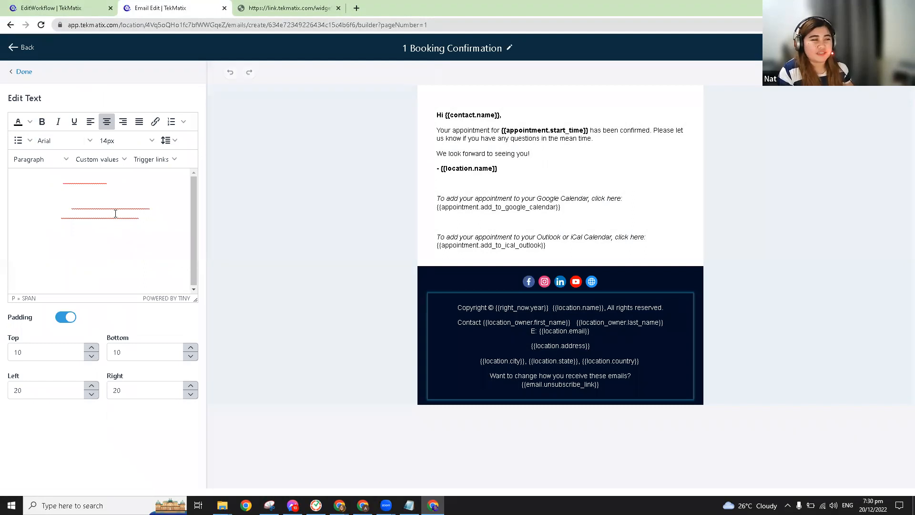
key(ctrl+a)
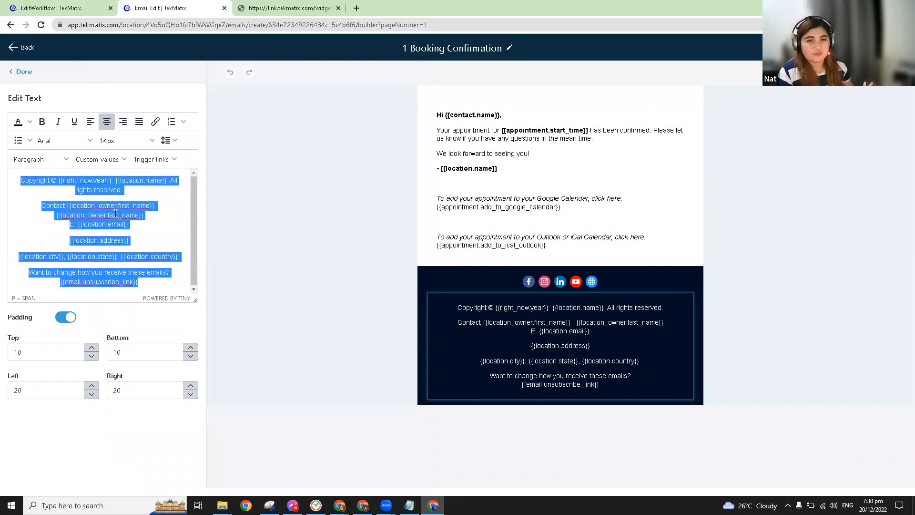
click(30, 124)
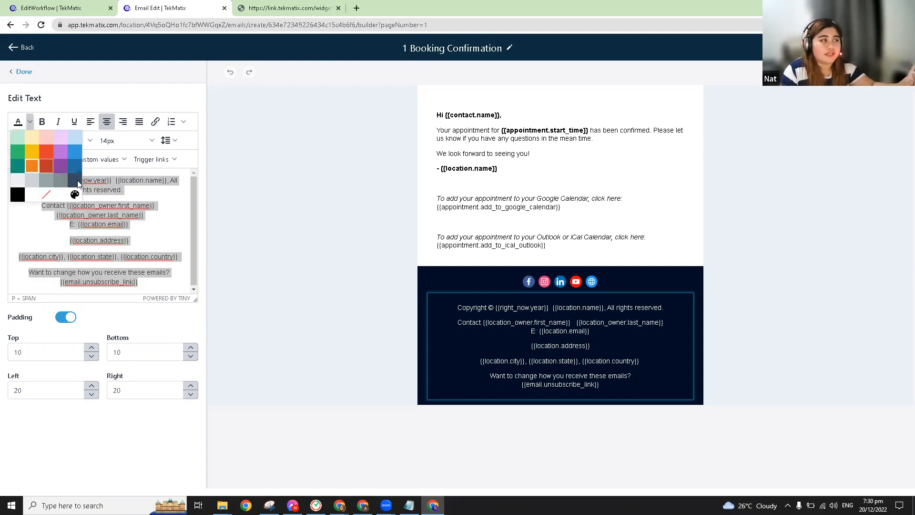
click(33, 152)
click(144, 283)
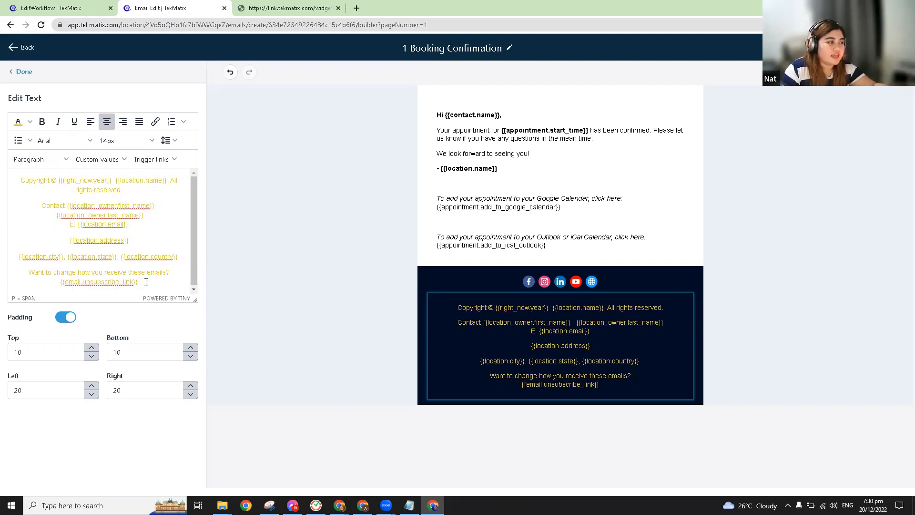
click(134, 235)
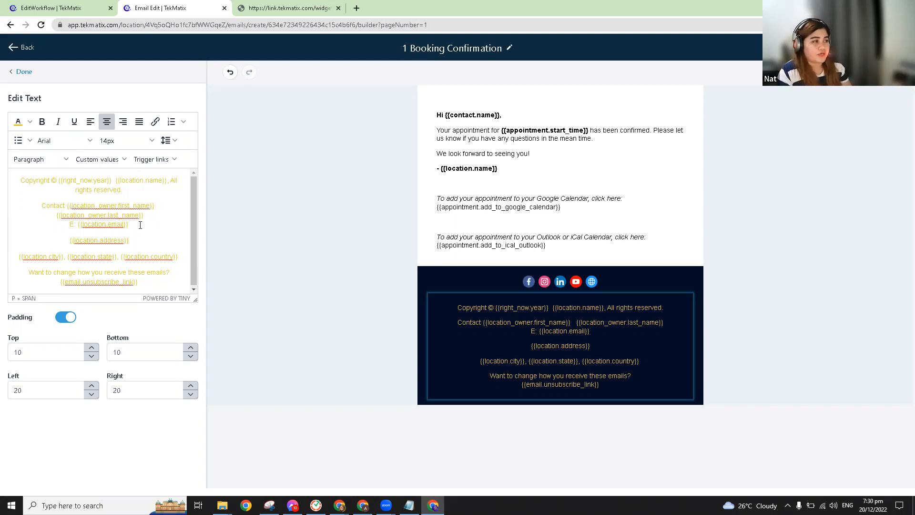
Step: Reselect all the footer text and change its colour to black
key(ctrl+a)
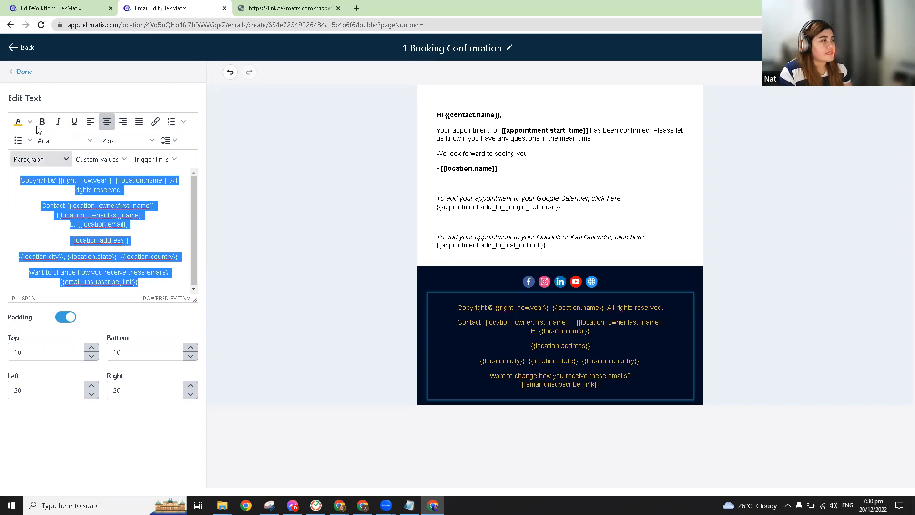
click(30, 122)
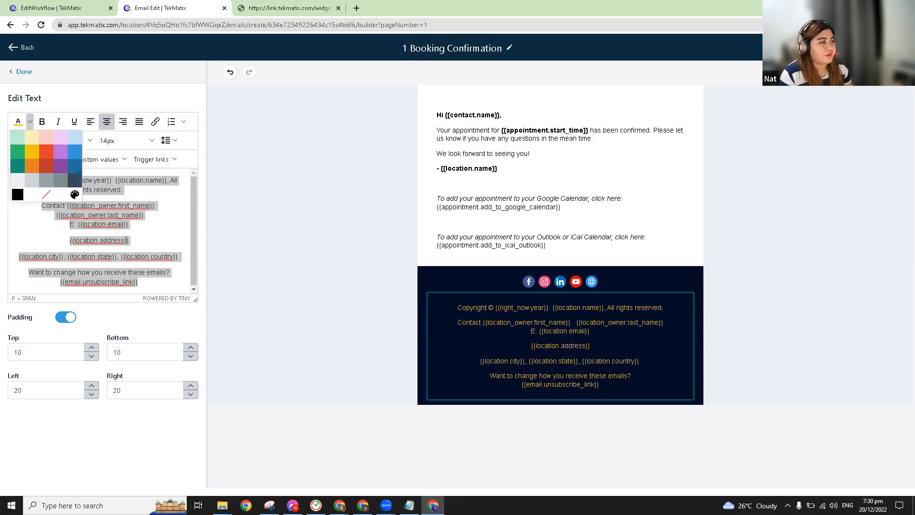
click(17, 191)
click(588, 354)
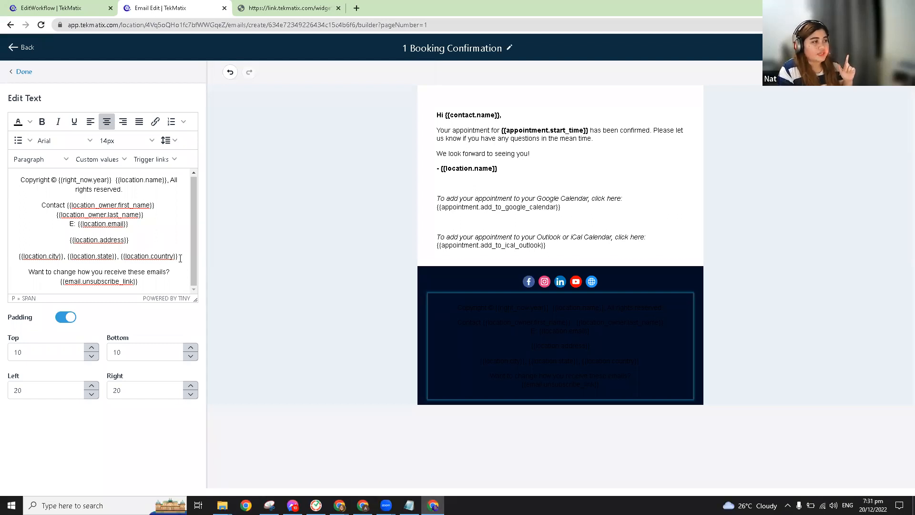
Step: Remove the footer's address and city/state/country lines and recolour all remaining footer text white
drag(49, 243, 42, 237)
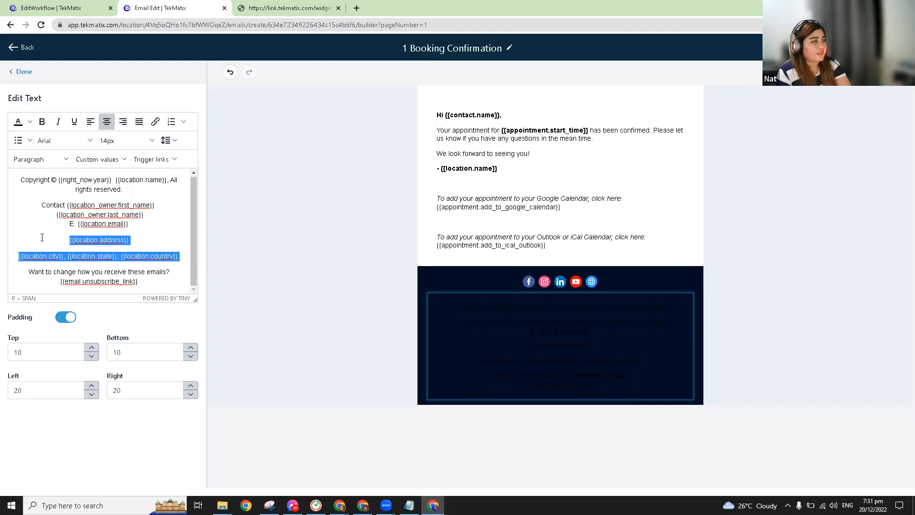
key(BackSpace)
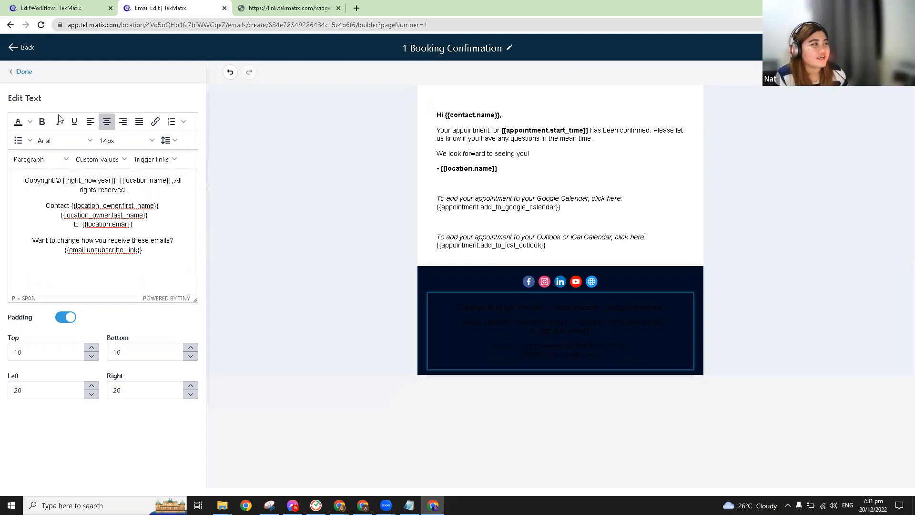
key(ctrl+a)
click(33, 198)
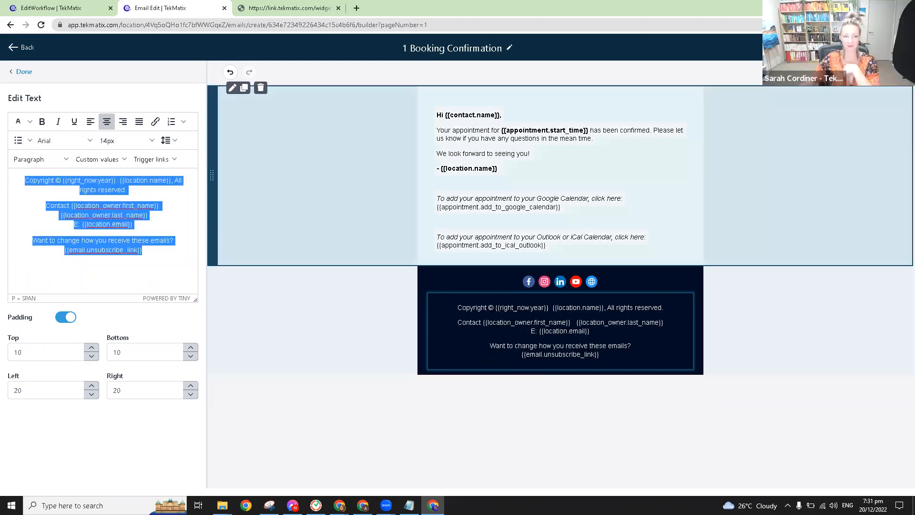
click(888, 48)
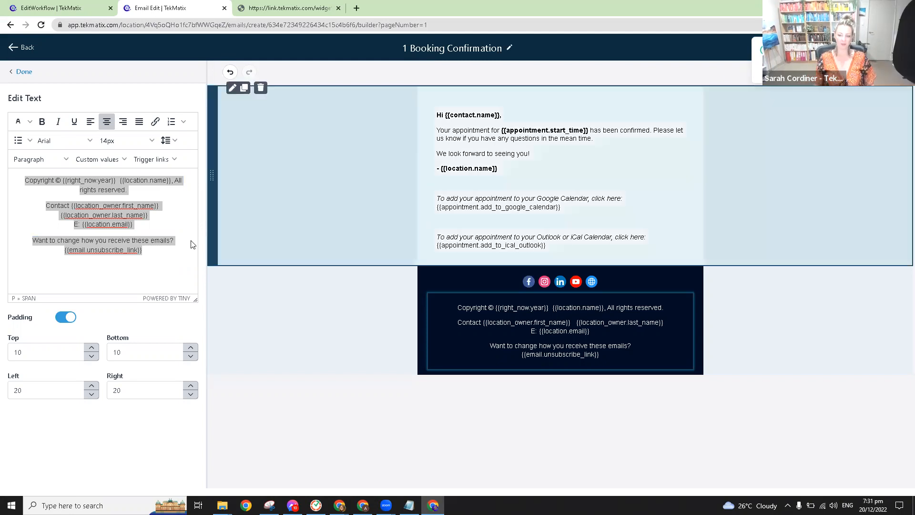
drag(25, 216, 150, 268)
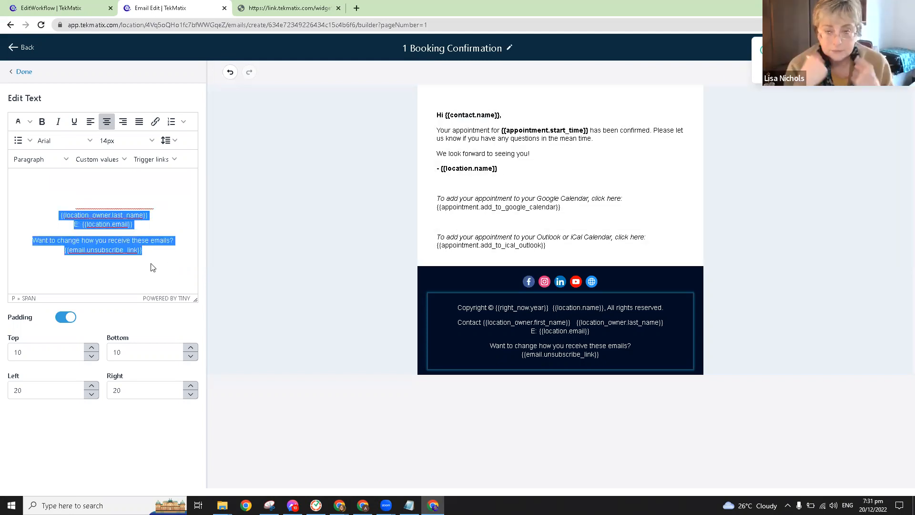
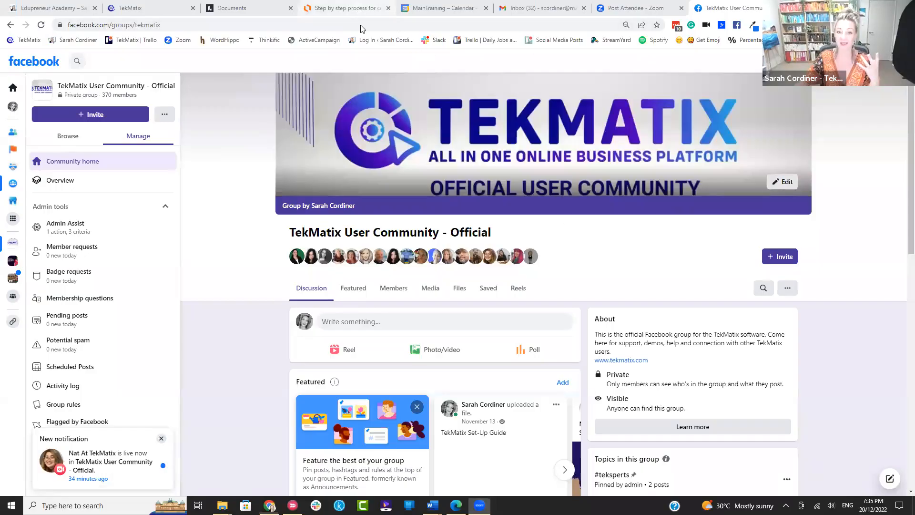
Step: Review the Create The Offer and Sales Page steps of the Lucidchart course flowchart, then return to TekMatix
click(347, 8)
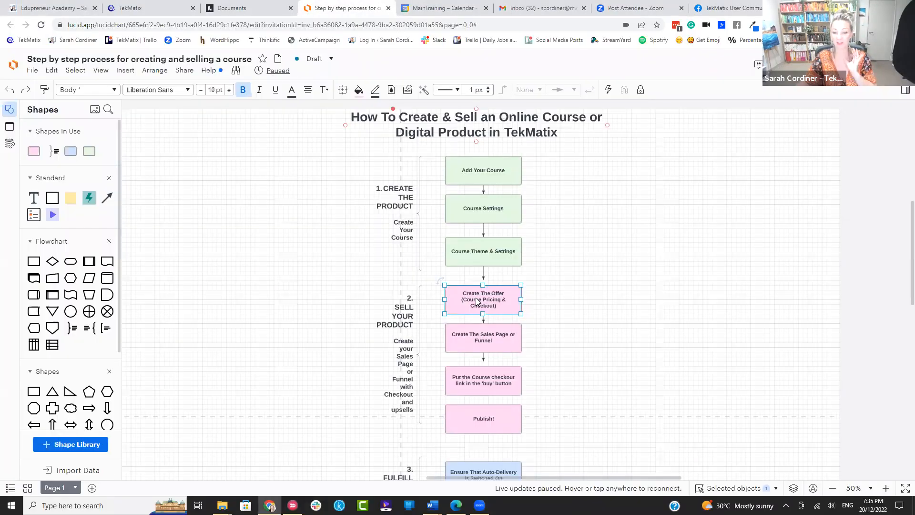
click(572, 241)
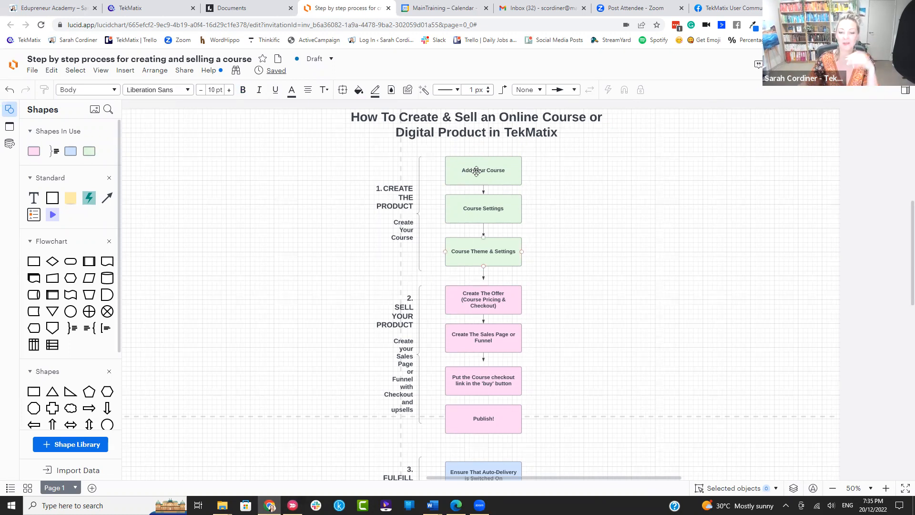
scroll(488, 213, down, 2)
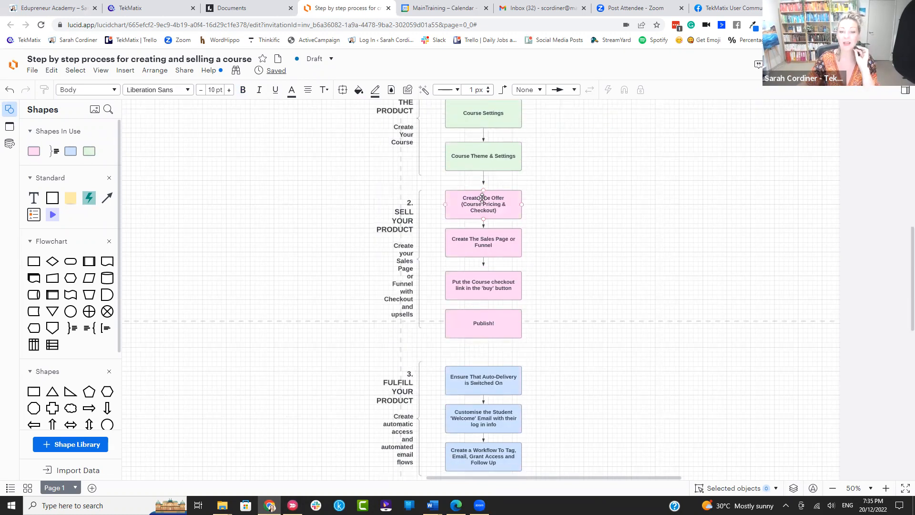
click(489, 204)
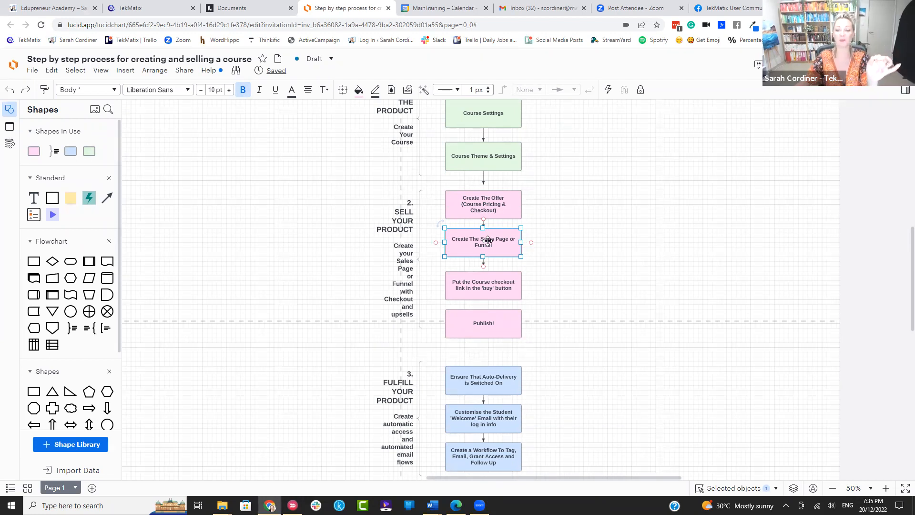
scroll(588, 242, down, 3)
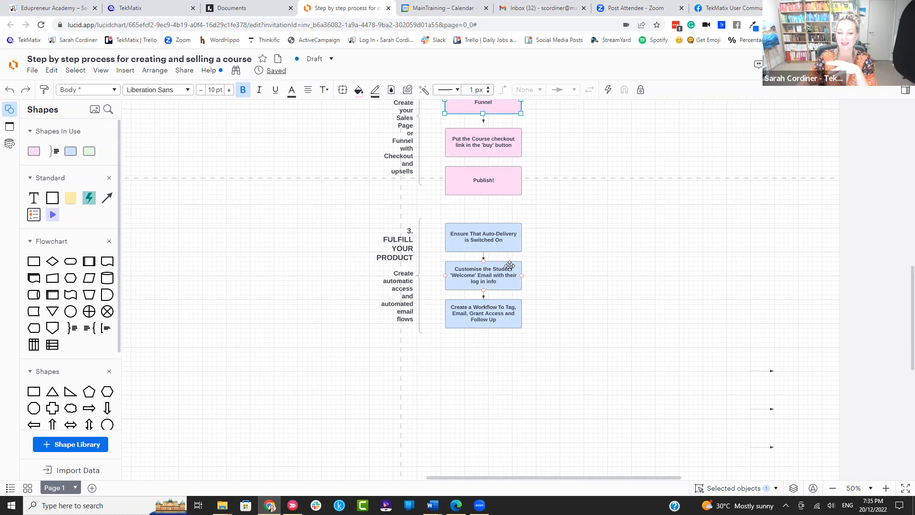
scroll(515, 276, up, 4)
click(557, 228)
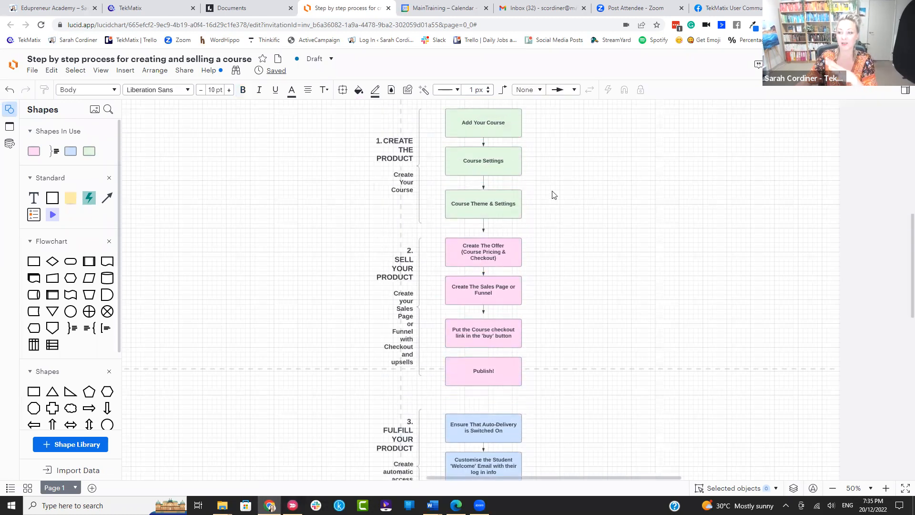
scroll(554, 206, up, 1)
scroll(555, 205, down, 1)
scroll(555, 204, up, 1)
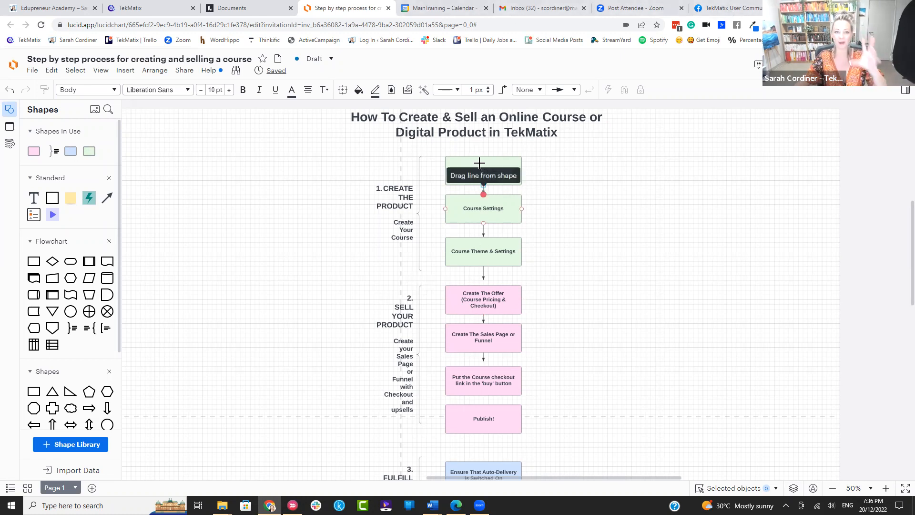
click(129, 8)
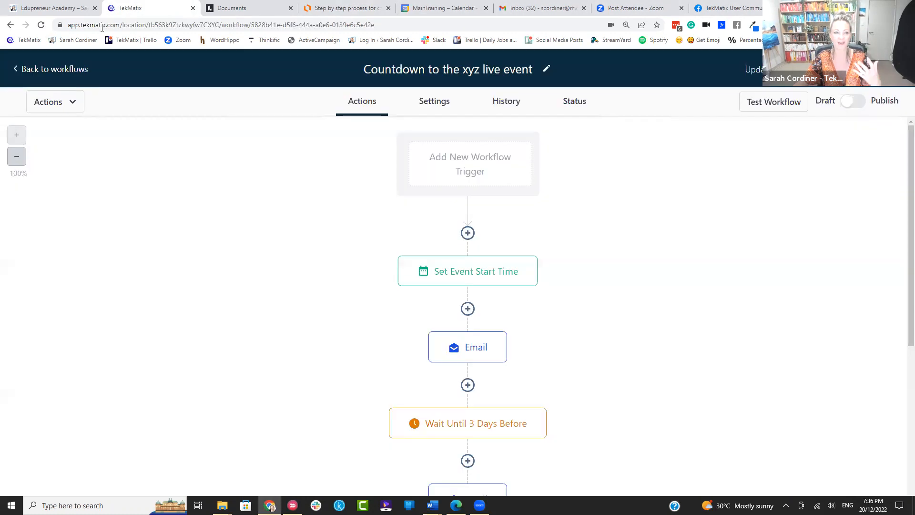
Step: Open the How make Amazing Candles course from Sites and Courses
click(46, 72)
click(64, 381)
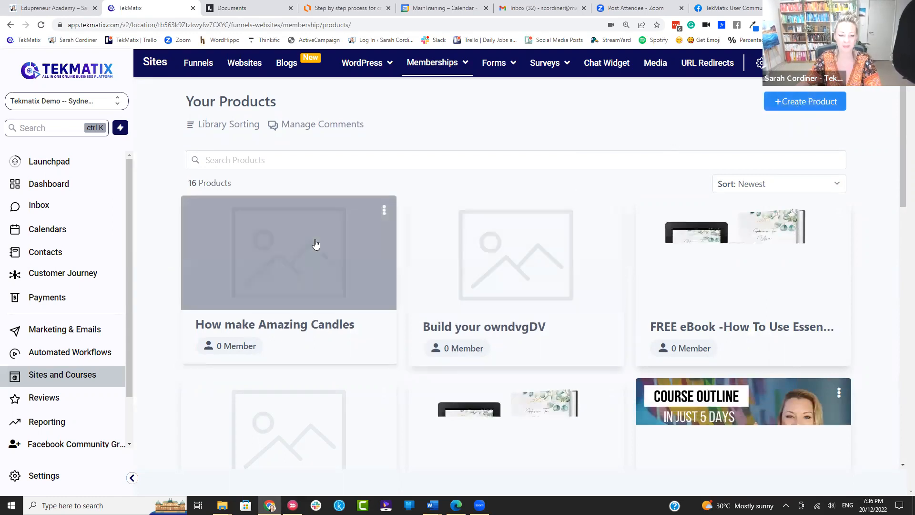
click(314, 247)
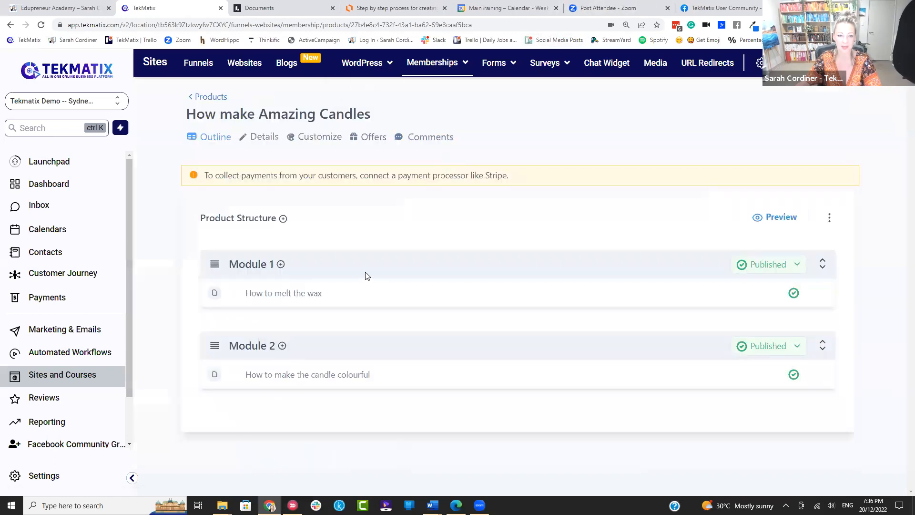
Step: Add a new lesson titled 'lesson 2' to Module 1 and set it to Published
click(281, 264)
click(294, 289)
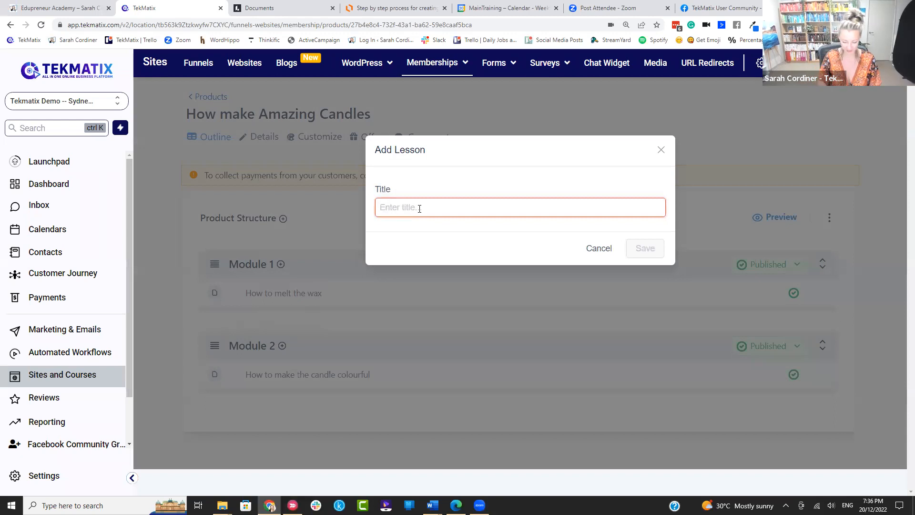
text(lesson 2)
click(657, 251)
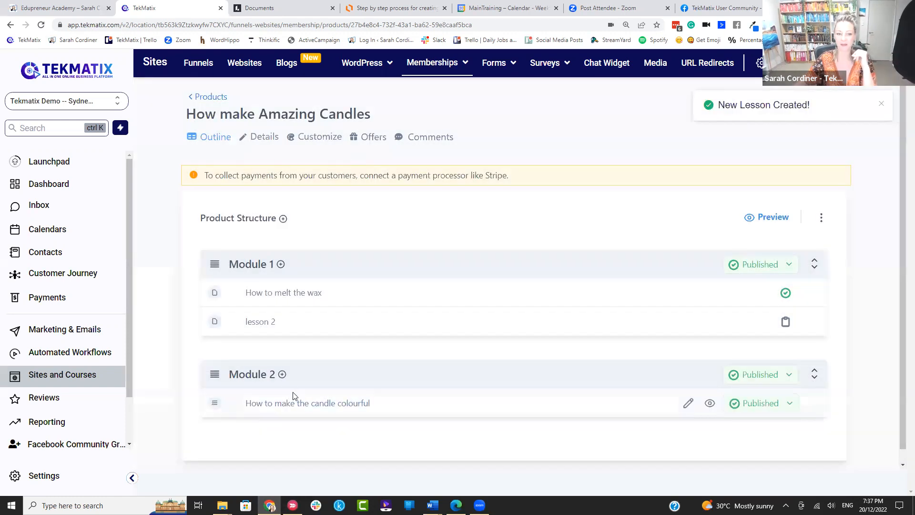
click(779, 328)
click(760, 348)
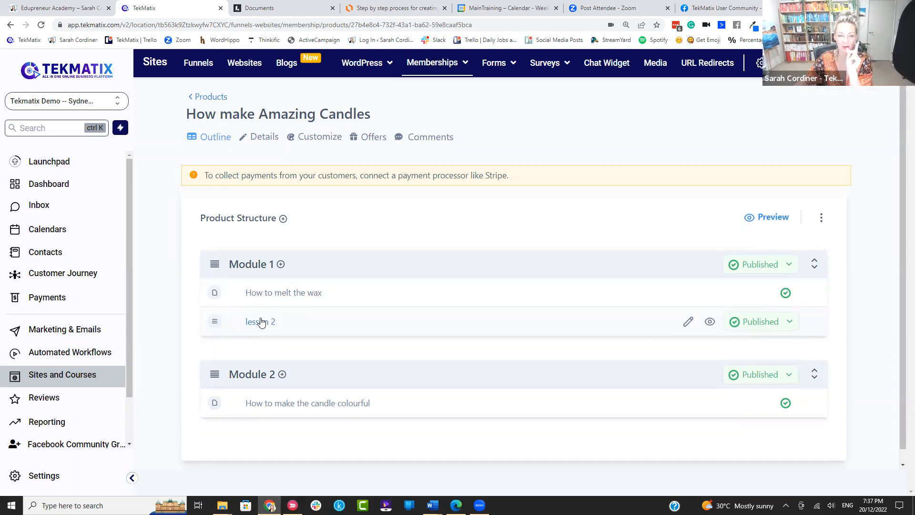
Step: Look over the course's theme choices, then return to the course outline
click(319, 142)
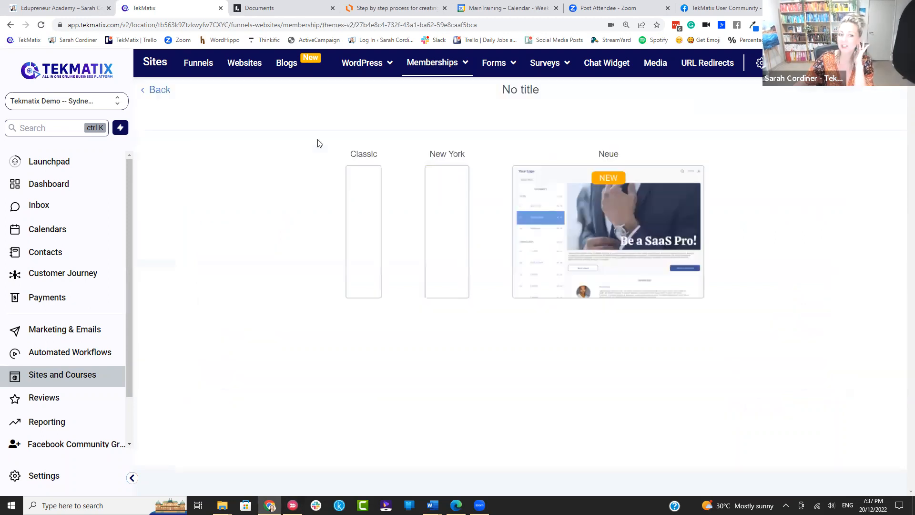
mouse_move(348, 185)
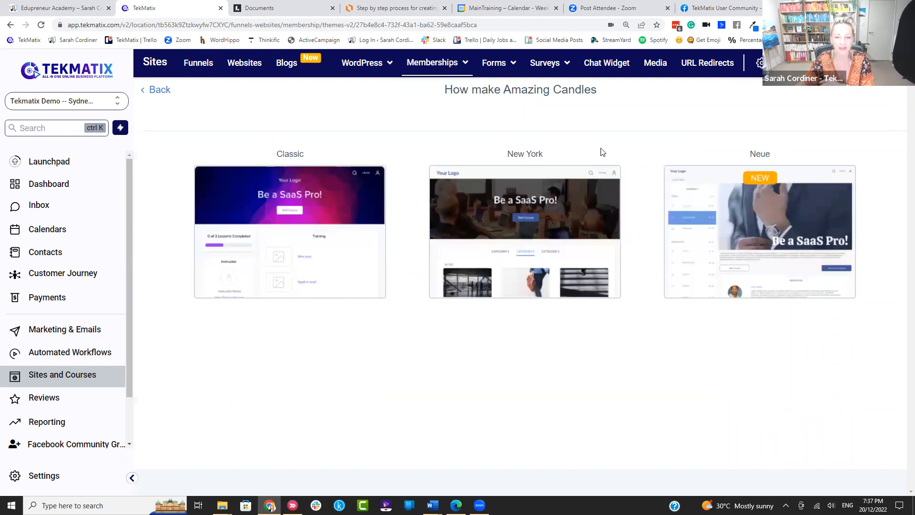
click(159, 91)
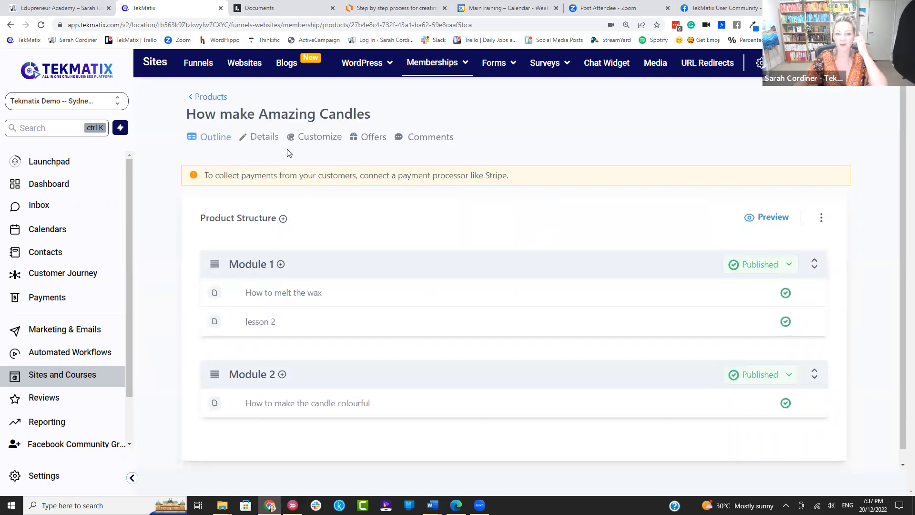
Step: Review the course Details and Customization settings, save them, and switch to Lucidchart
click(265, 139)
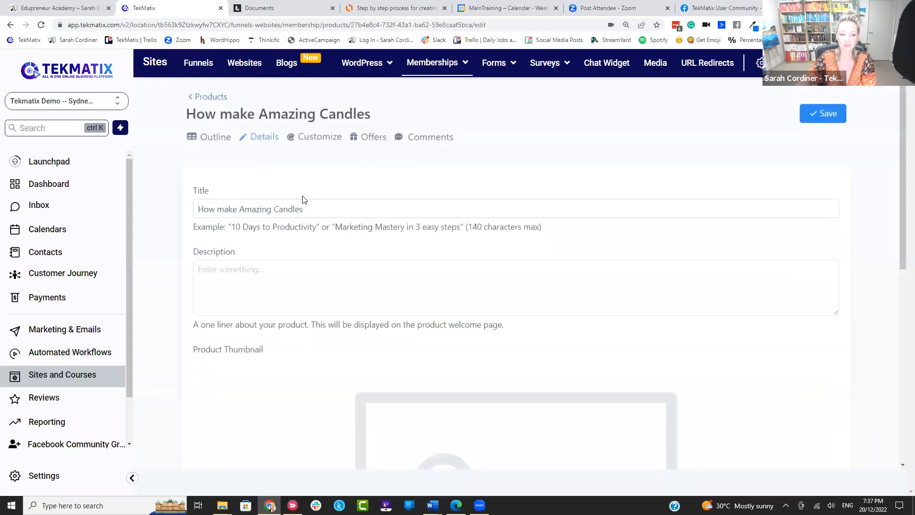
scroll(624, 168, down, 6)
scroll(425, 137, up, 3)
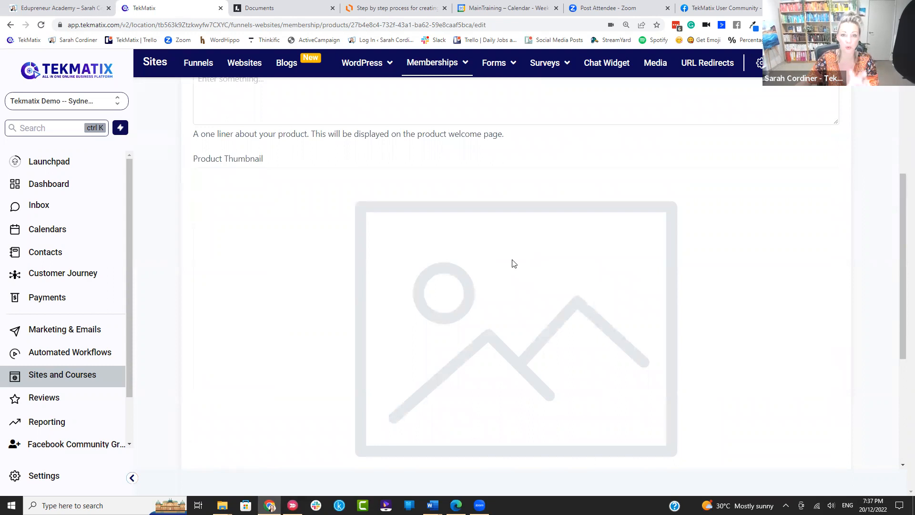
scroll(388, 246, down, 5)
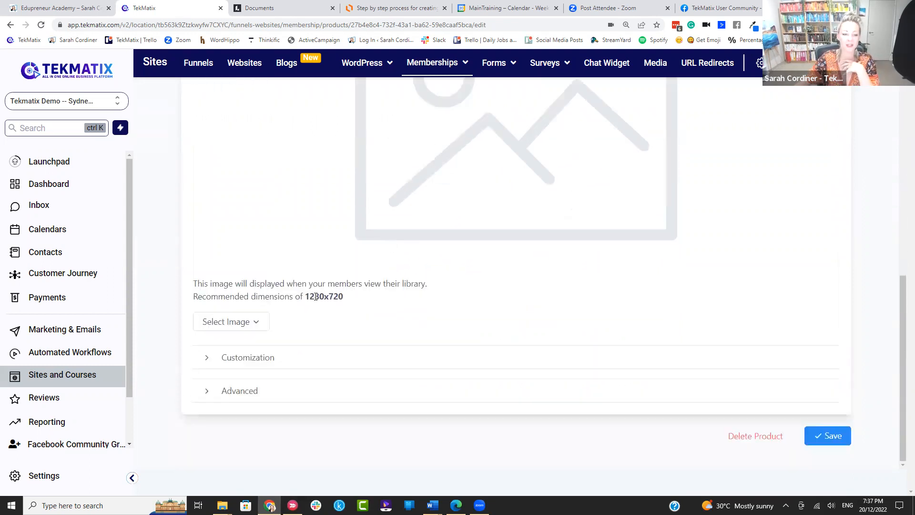
click(281, 358)
scroll(309, 313, down, 5)
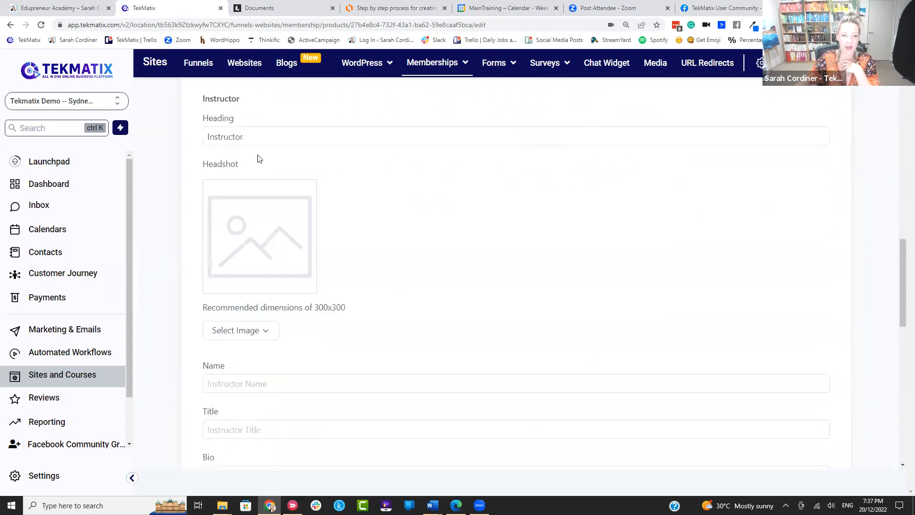
scroll(265, 134, down, 3)
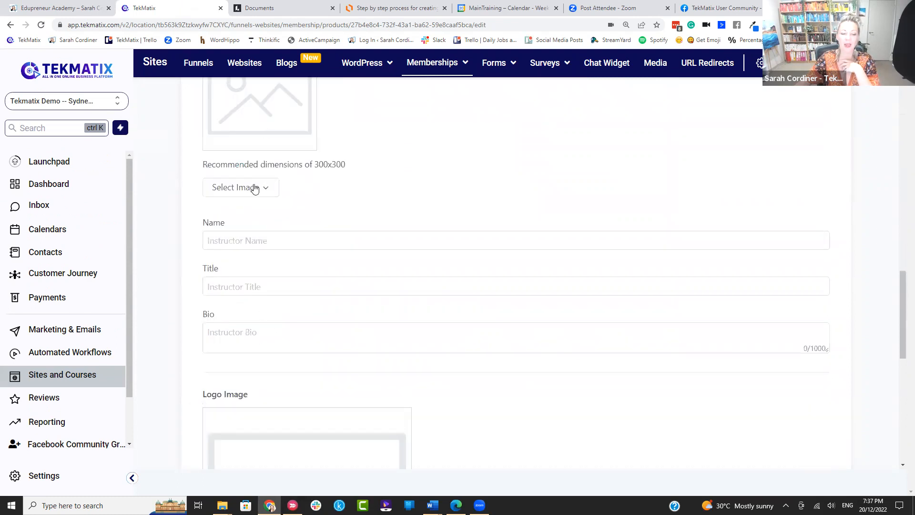
scroll(255, 188, down, 10)
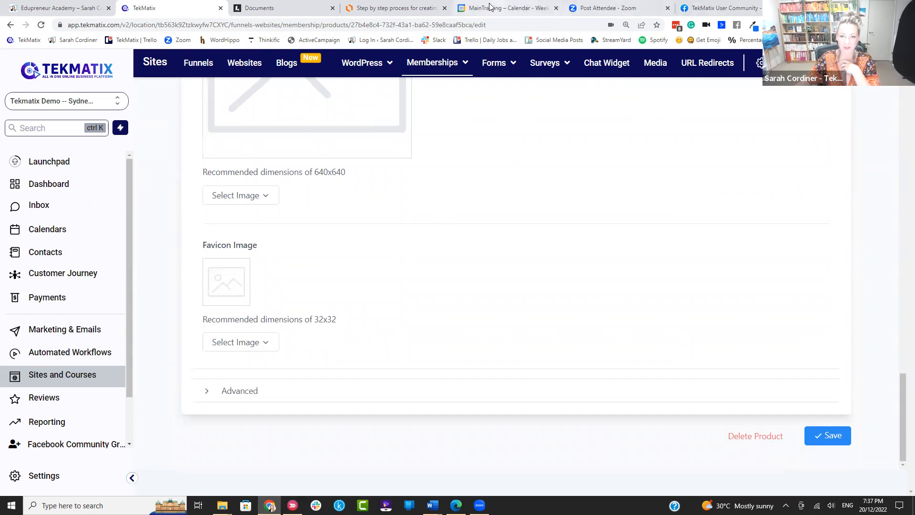
scroll(279, 301, up, 1)
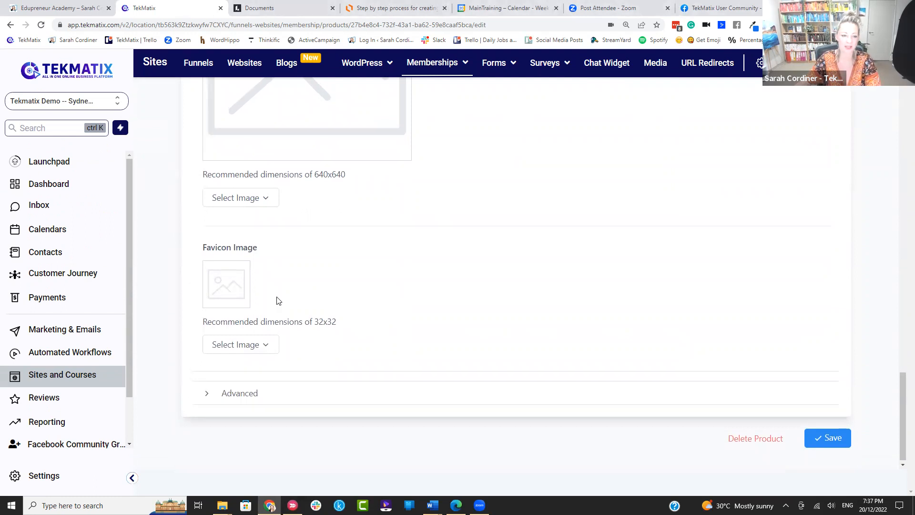
click(829, 437)
scroll(476, 245, up, 2)
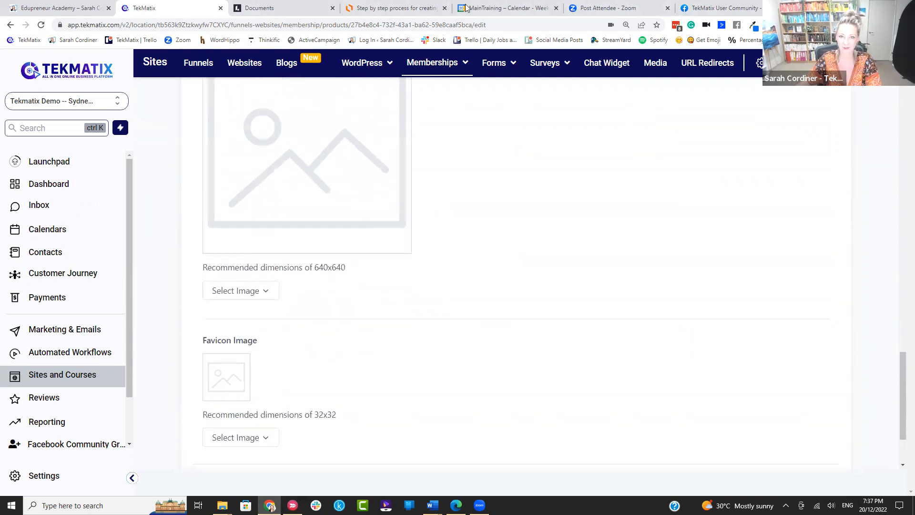
click(405, 8)
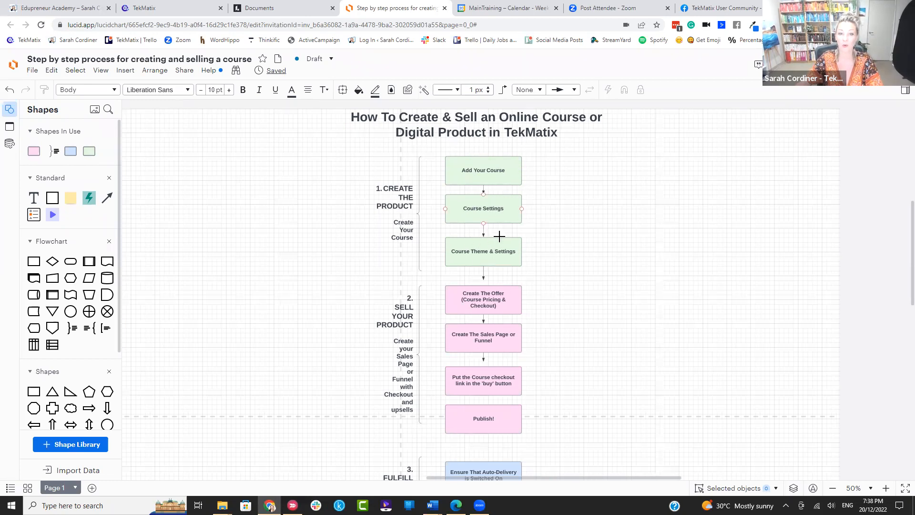
Step: Zoom in on the Create The Offer step in Lucidchart, then return to the TekMatix course details
scroll(529, 234, down, 2)
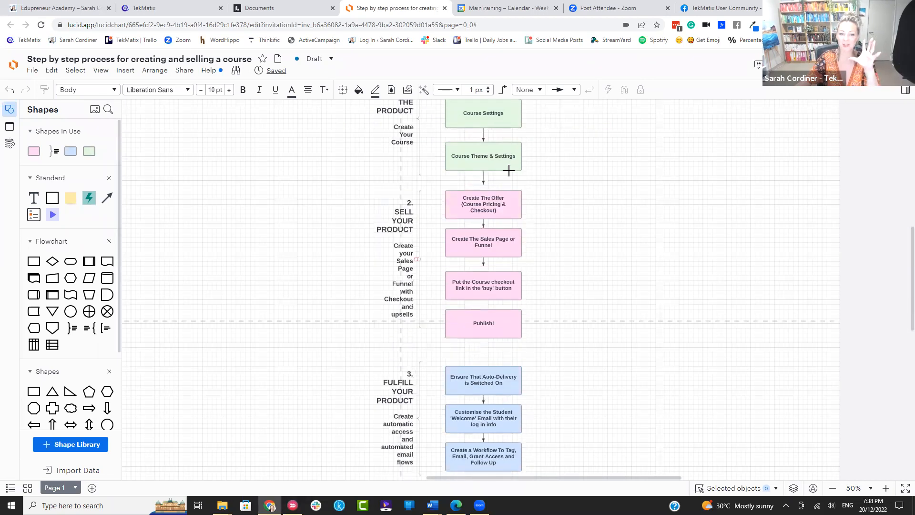
click(495, 205)
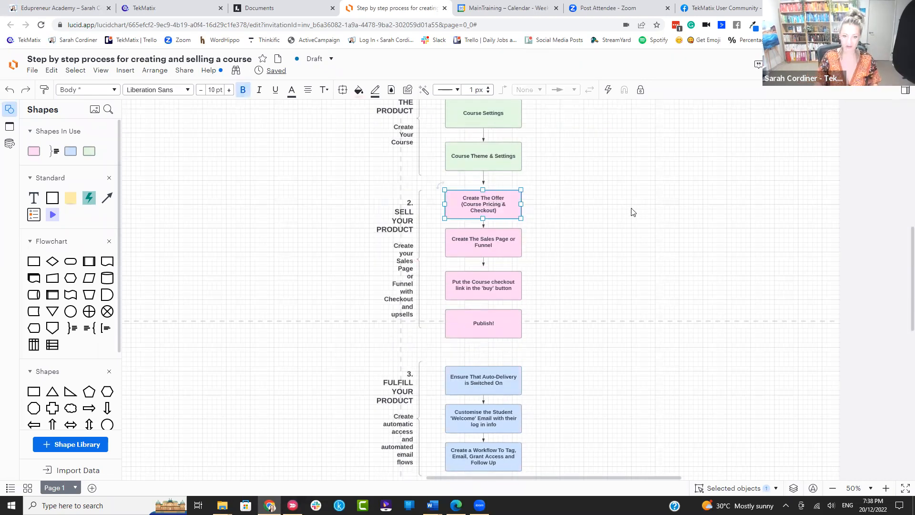
scroll(623, 224, up, 2)
scroll(625, 224, up, 2)
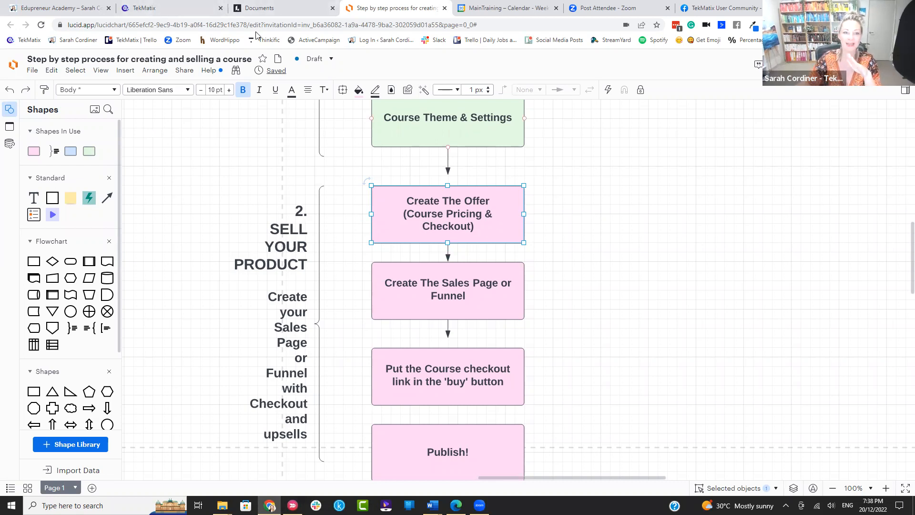
click(148, 7)
scroll(451, 110, up, 15)
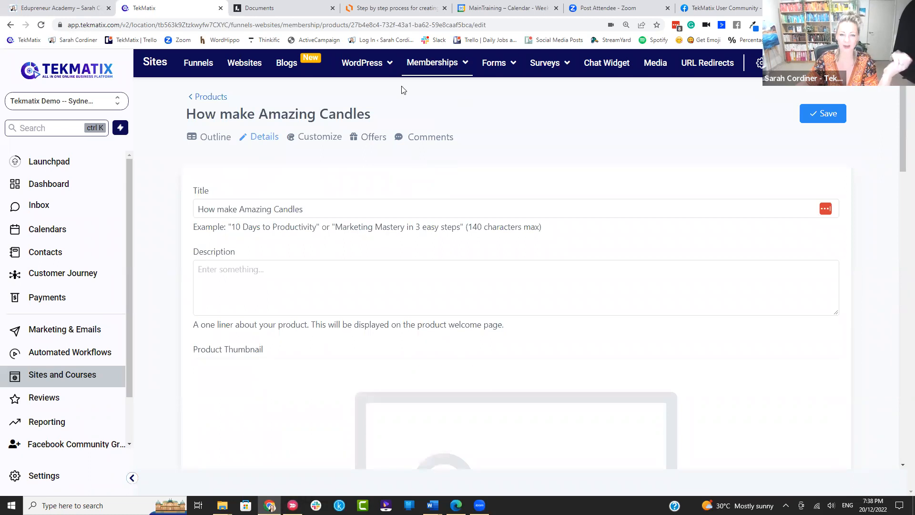
Step: Open the How To make Amazing Candles offer from Memberships > Offers, then go back to the offers list
mouse_move(434, 63)
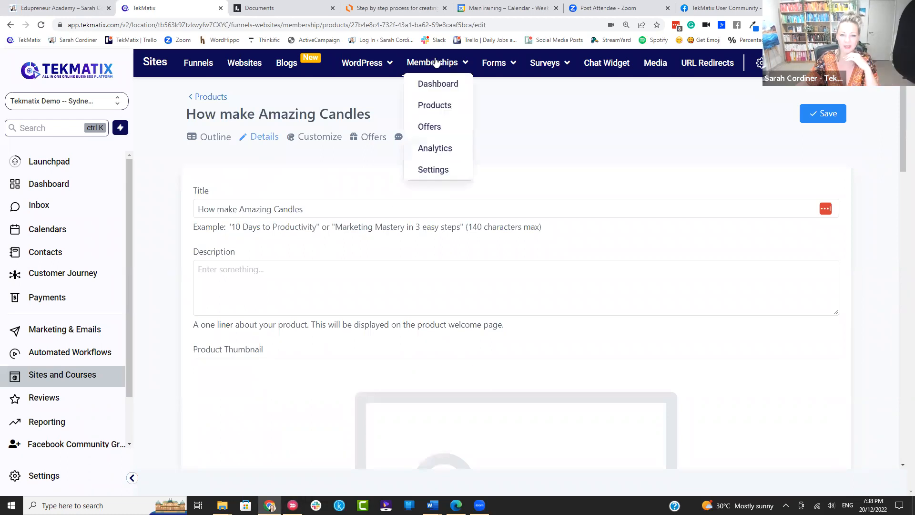
click(432, 126)
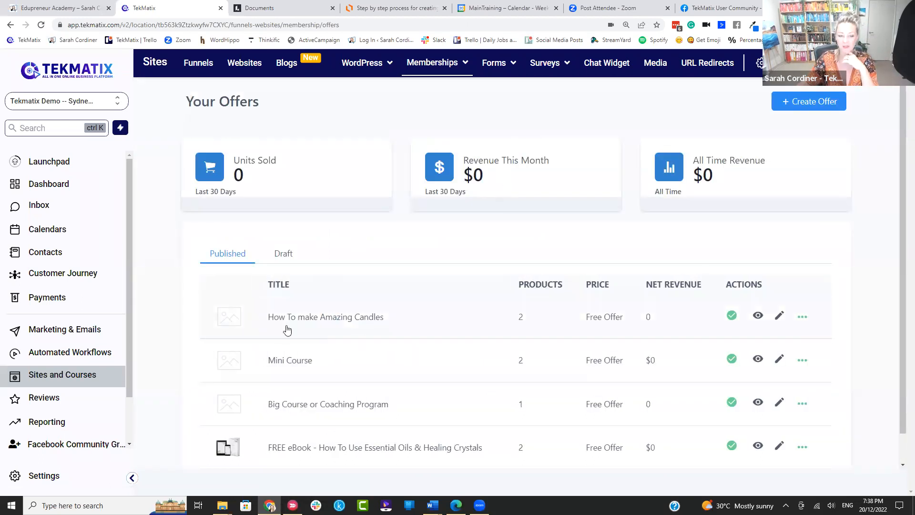
click(801, 318)
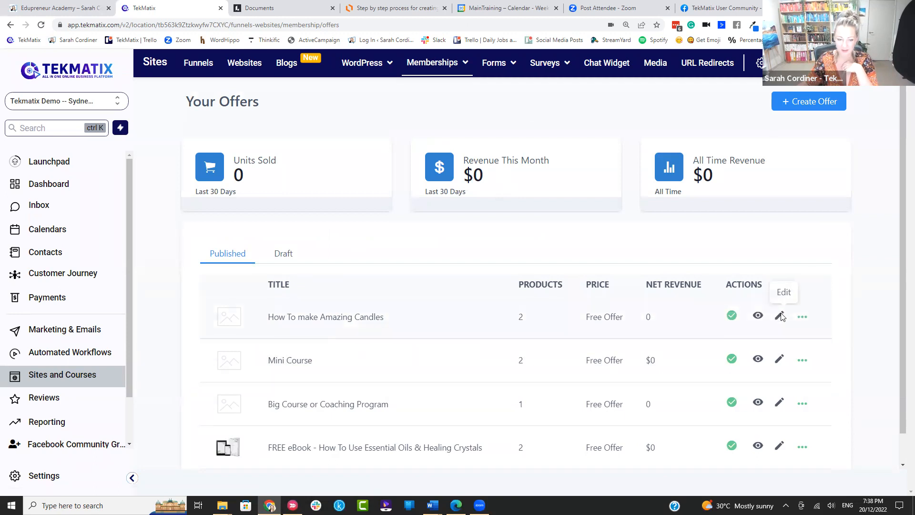
click(780, 317)
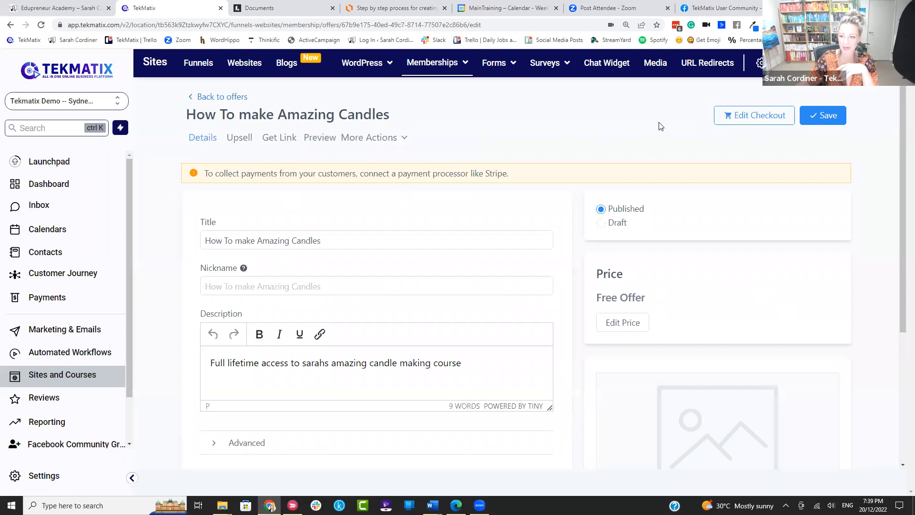
click(234, 96)
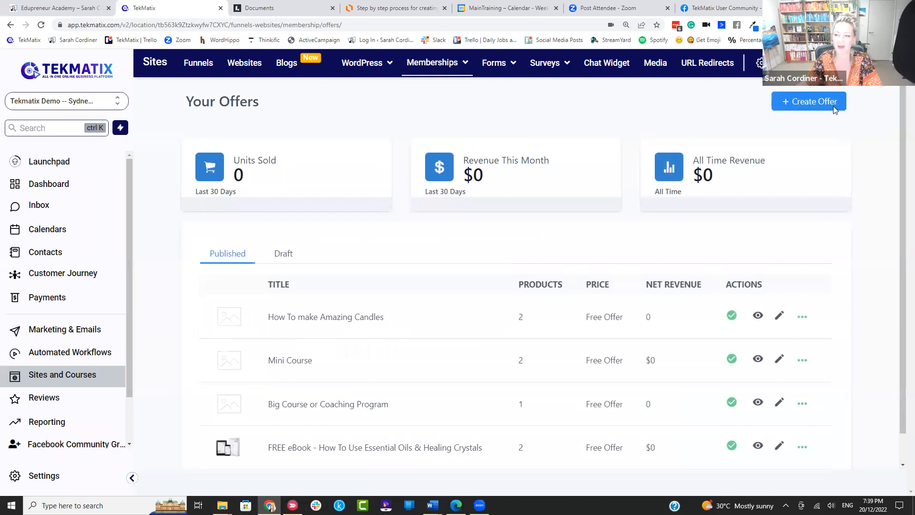
Step: Create the offer 'How To Make Amazing Candles Course' using the How make Amazing Candles product
click(825, 106)
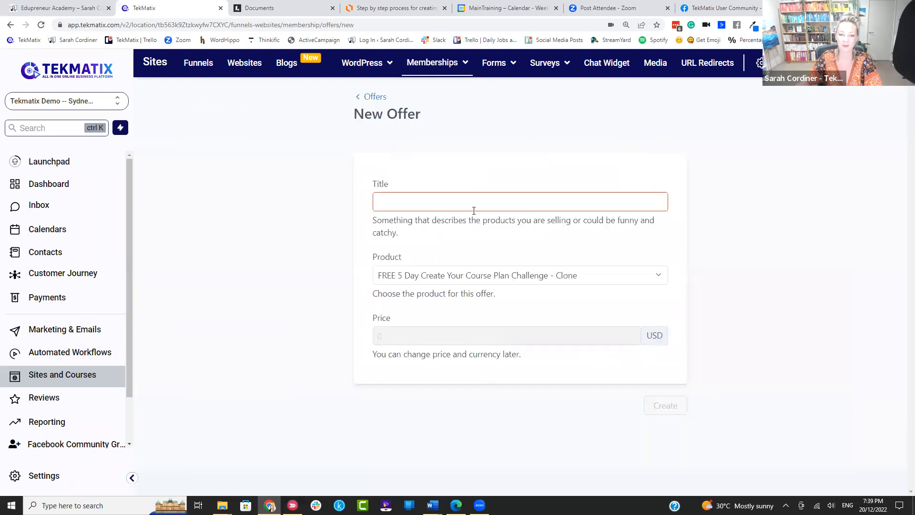
text(How To )
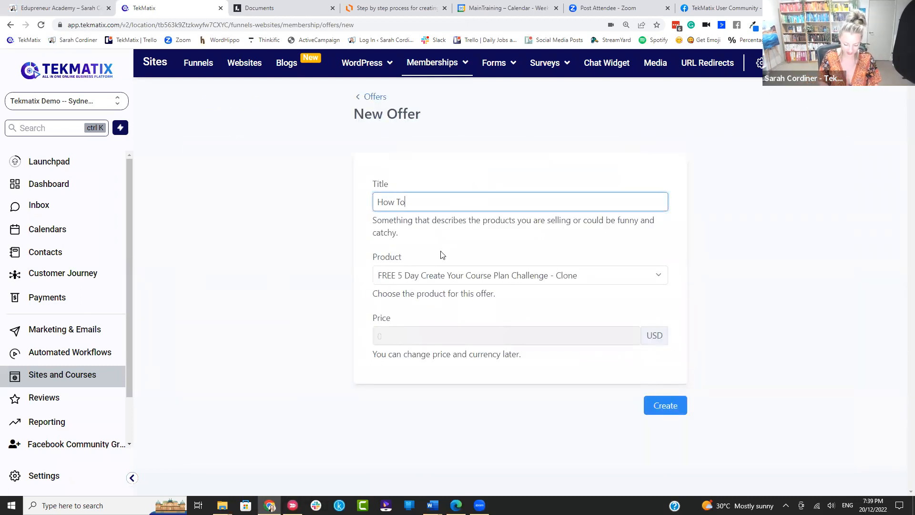
text(Make Ama)
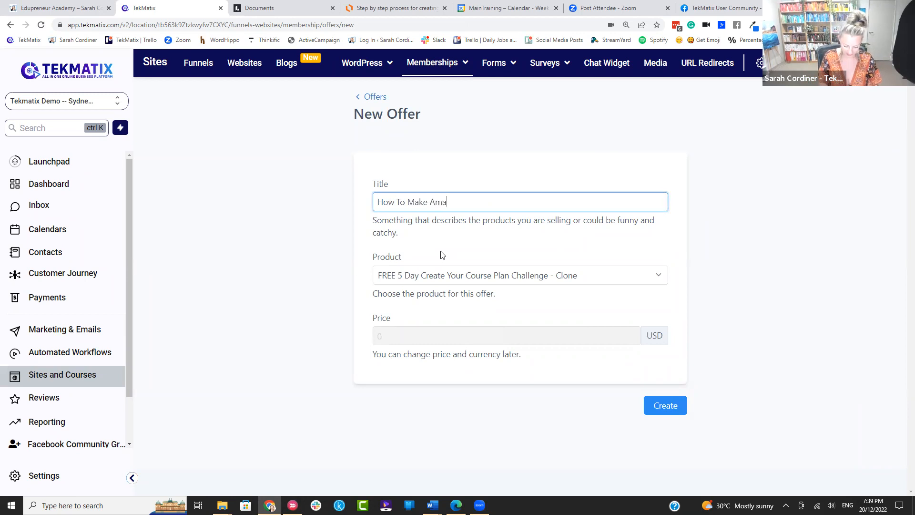
text(zing Candles Course)
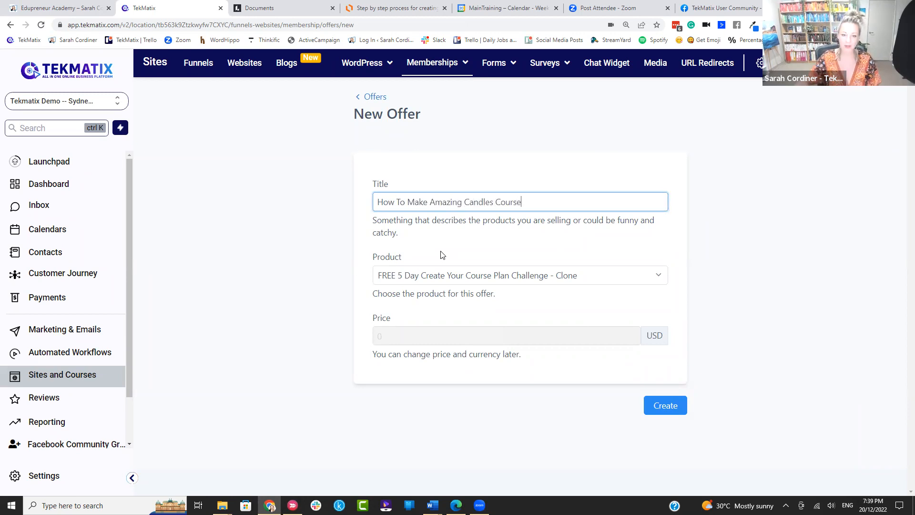
click(461, 237)
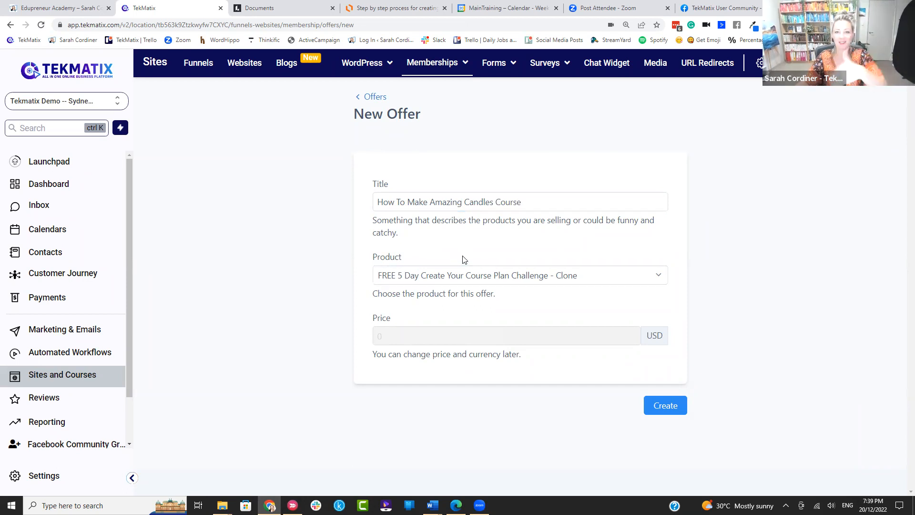
click(461, 275)
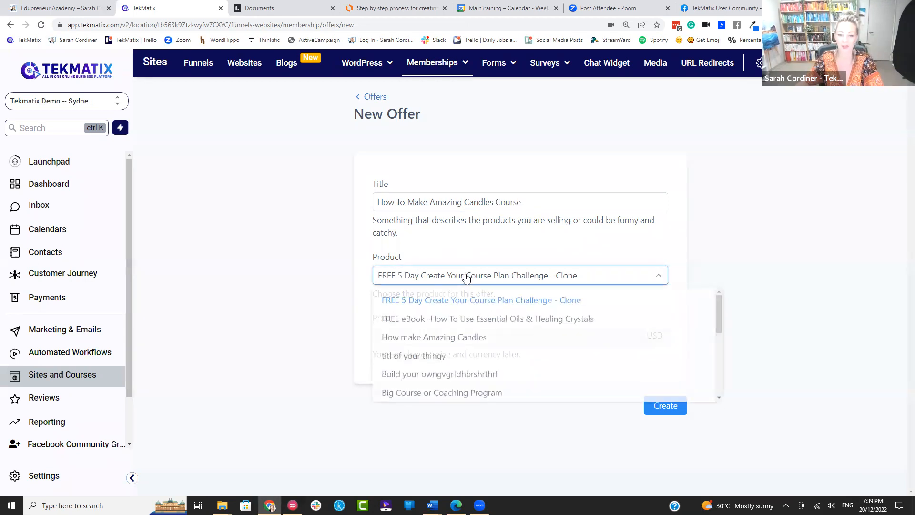
click(463, 341)
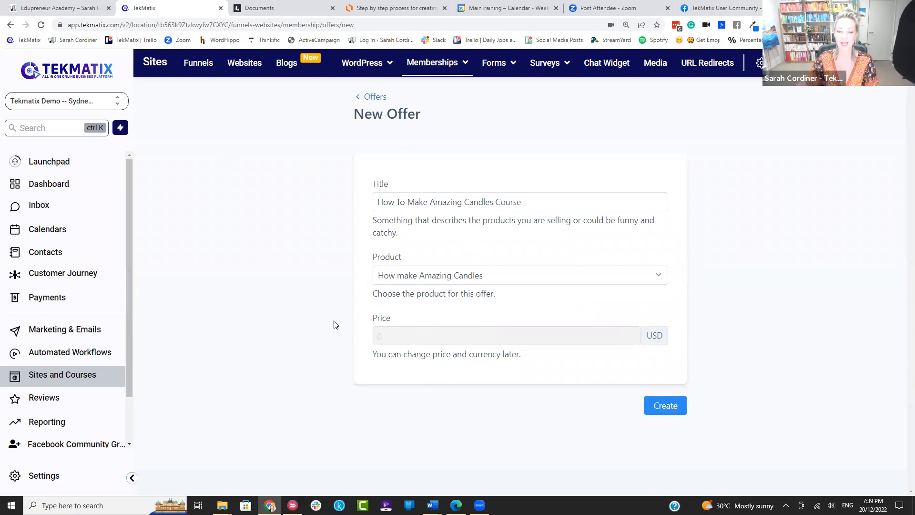
click(663, 405)
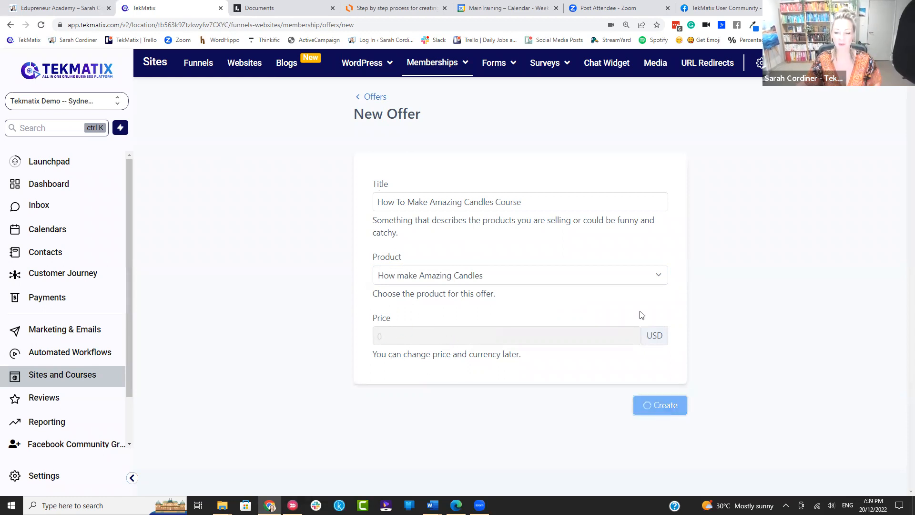
click(881, 105)
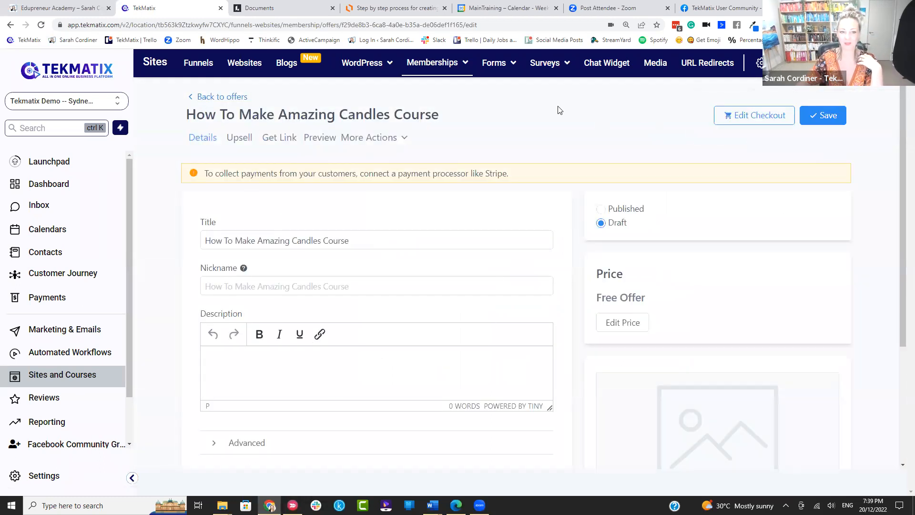
Step: Untick Enable Banner in the checkout's Offer Details settings
click(742, 116)
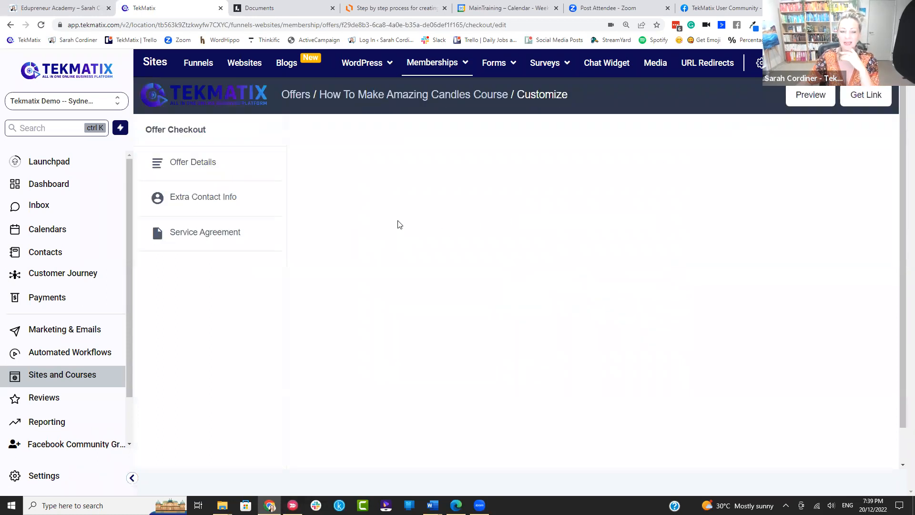
click(201, 168)
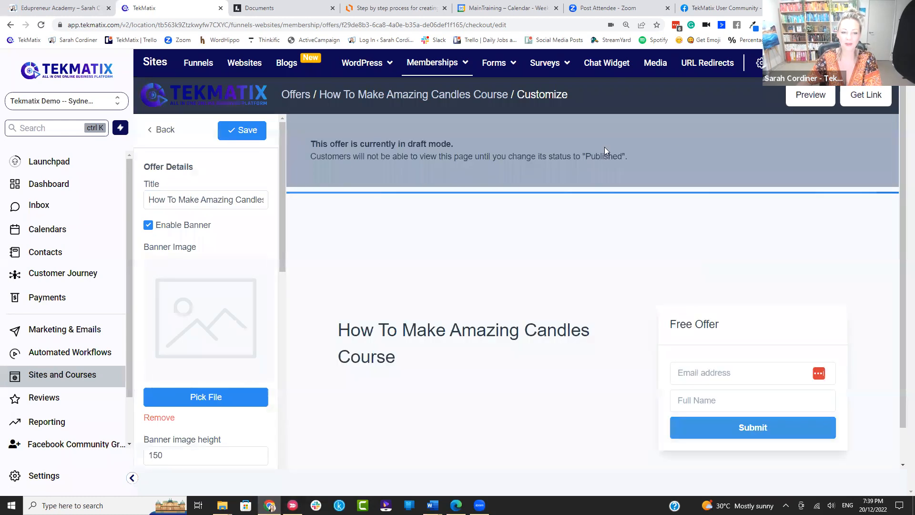
scroll(519, 206, down, 1)
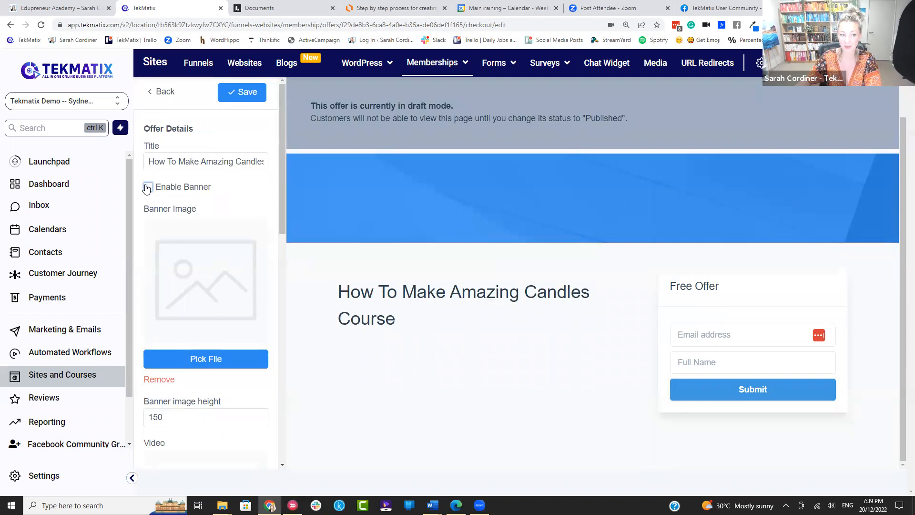
click(147, 187)
scroll(229, 203, down, 1)
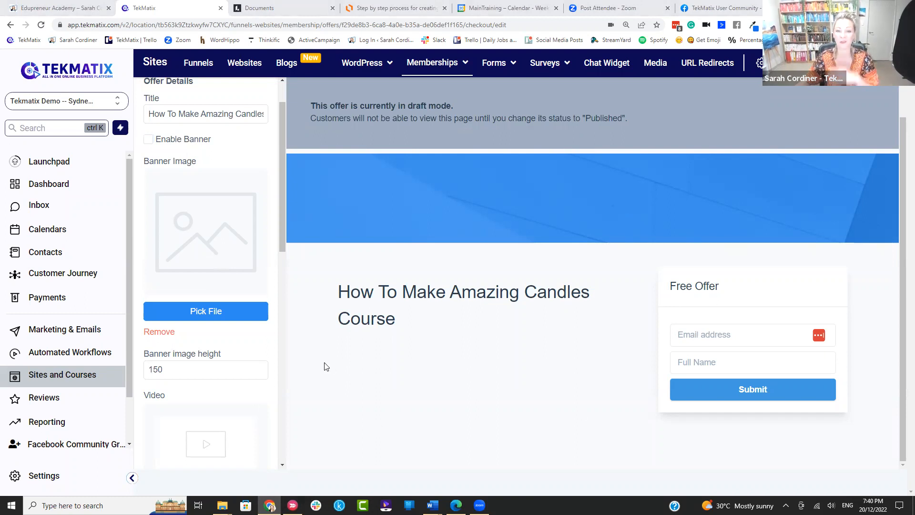
scroll(235, 302, down, 12)
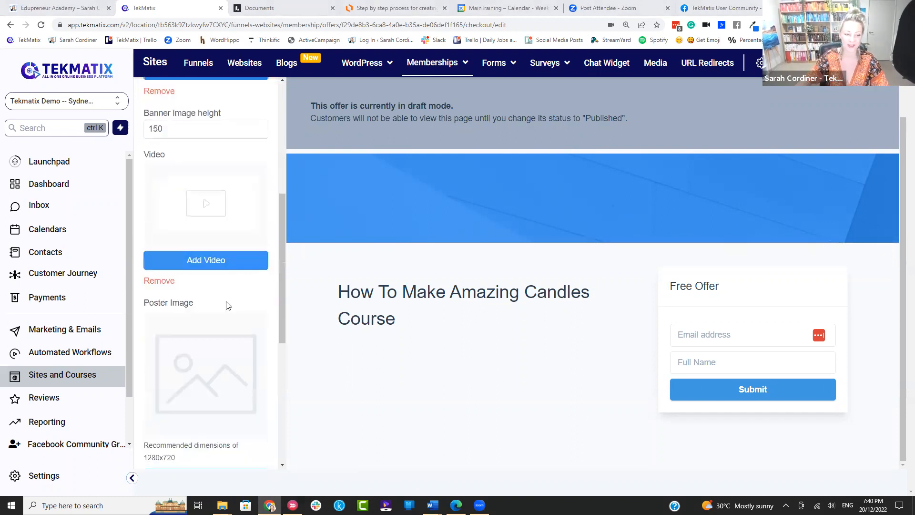
scroll(227, 305, down, 1)
Step: Close the checkout description editor unchanged and save the checkout settings
click(200, 439)
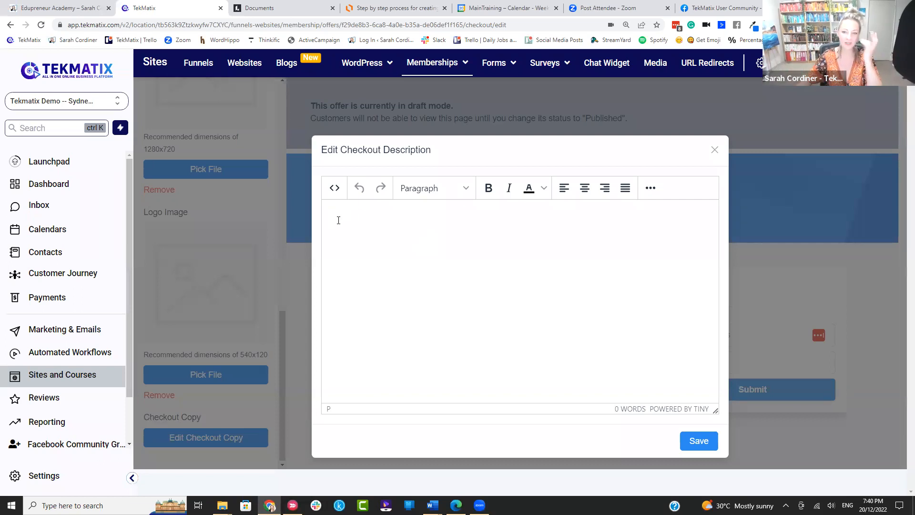
click(715, 150)
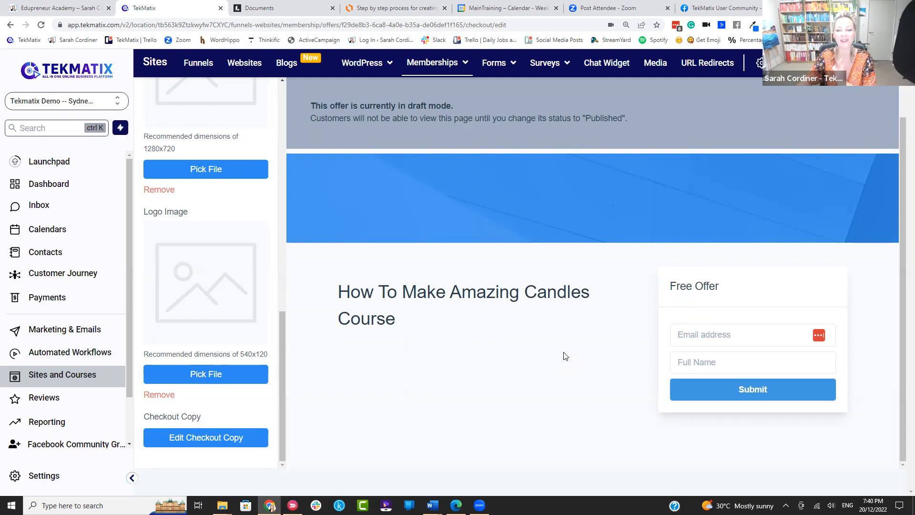
scroll(373, 333, up, 1)
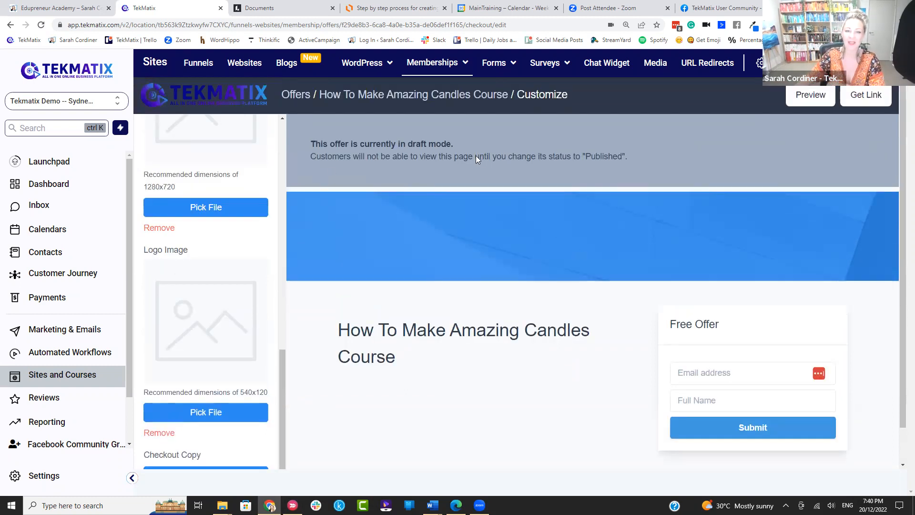
scroll(211, 153, up, 5)
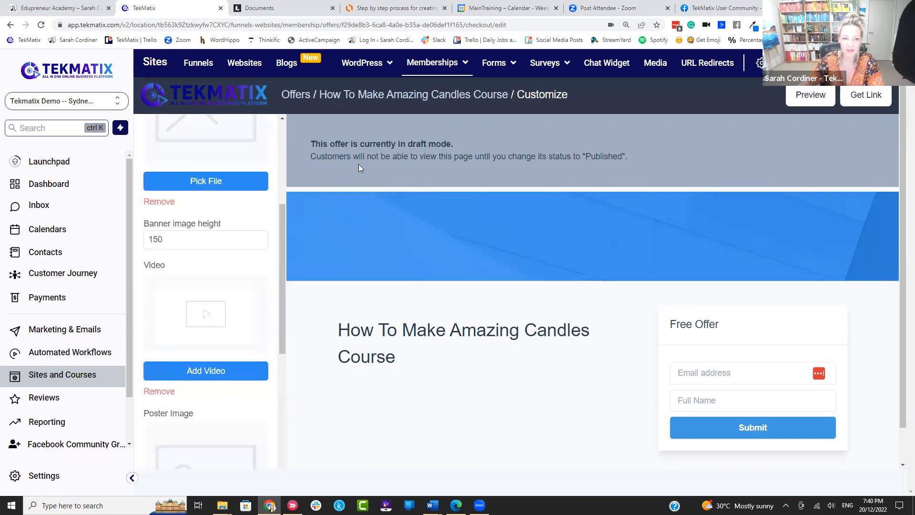
scroll(189, 125, up, 3)
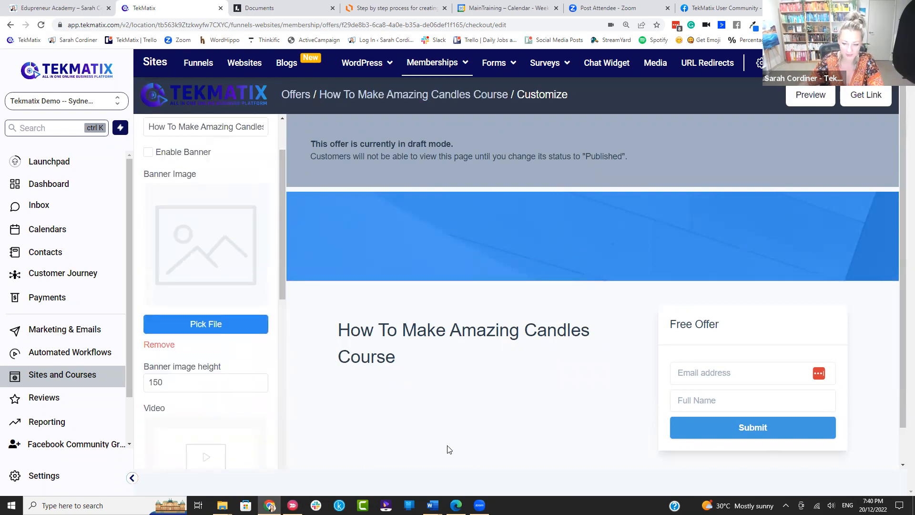
scroll(488, 402, down, 2)
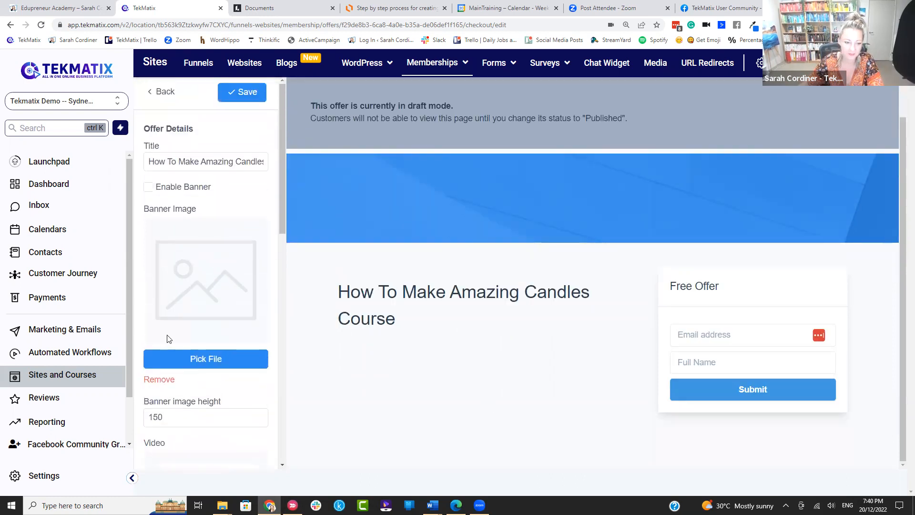
scroll(241, 327, down, 10)
scroll(246, 314, up, 10)
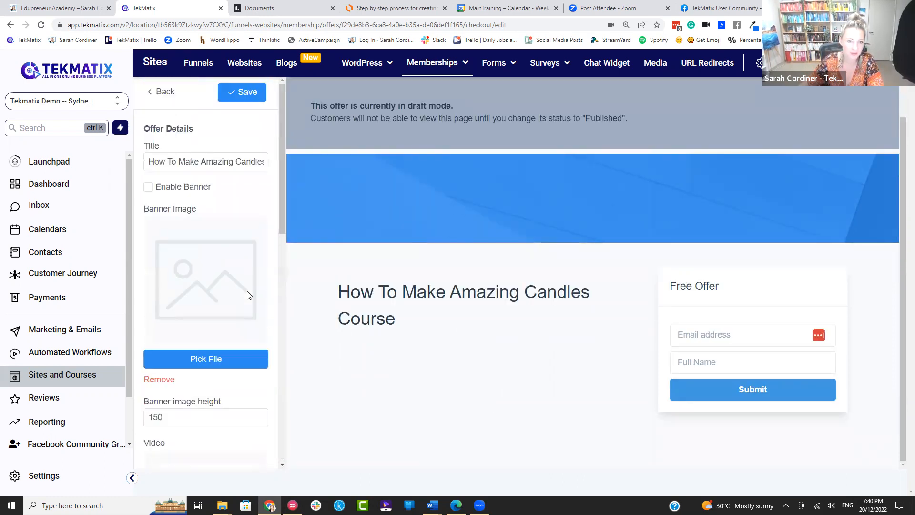
scroll(241, 96, up, 2)
click(242, 130)
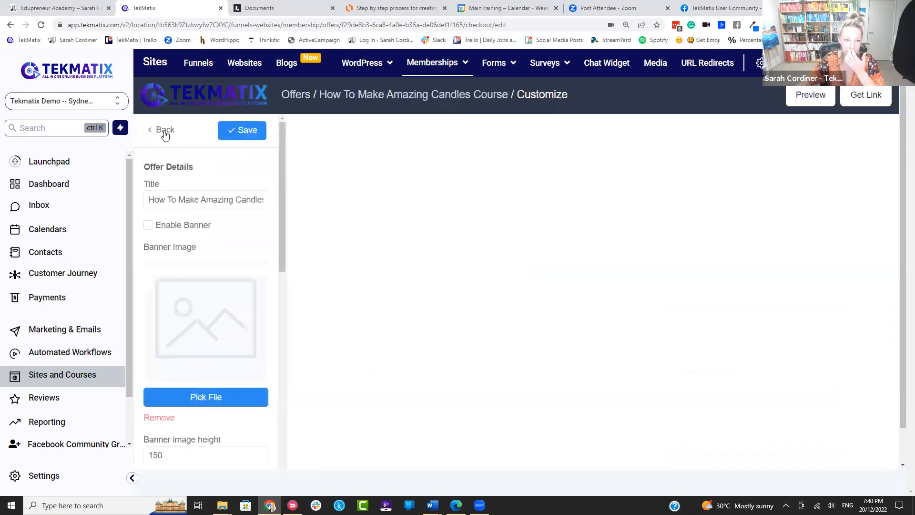
click(164, 133)
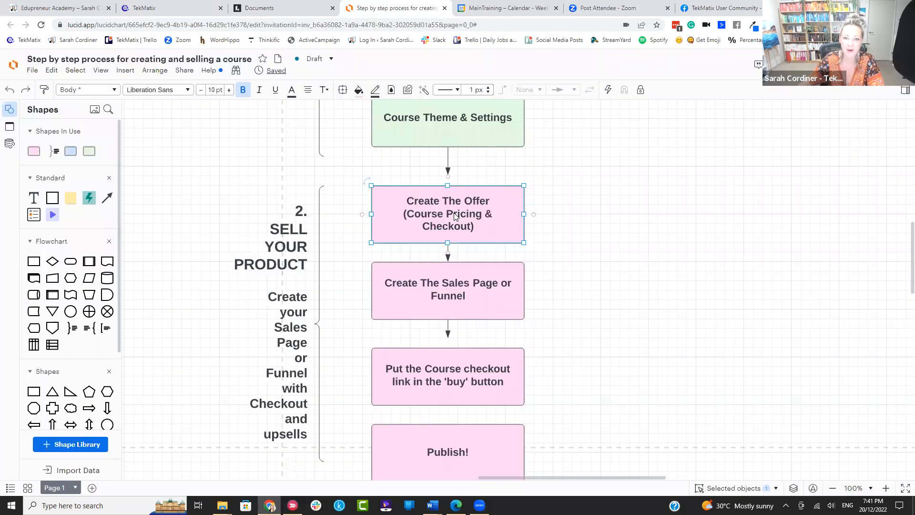
scroll(453, 213, up, 4)
scroll(497, 255, down, 4)
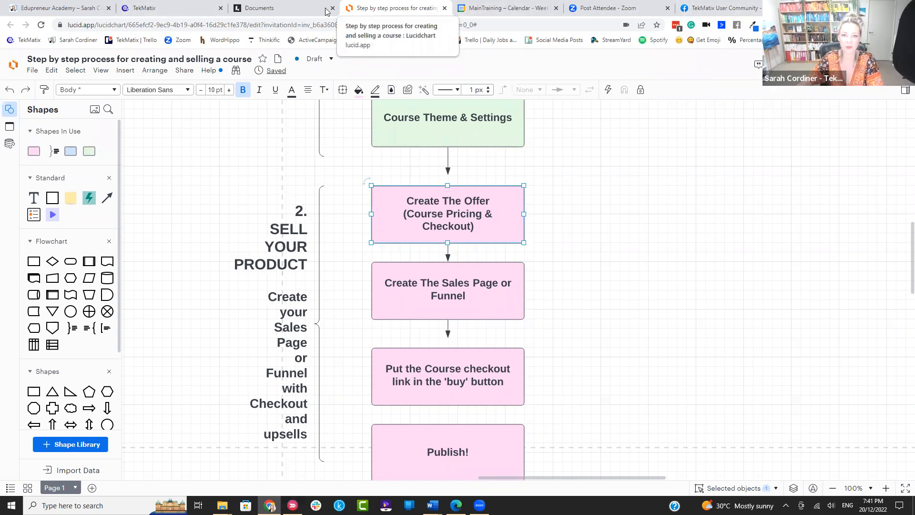
click(149, 10)
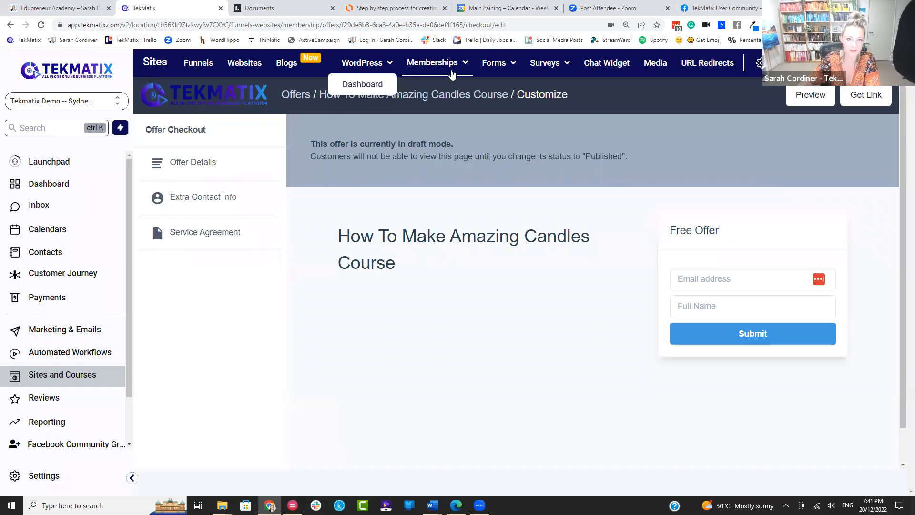
Step: Confirm the How To make Amazing Candles offer's pricing plan is Free and save the offer
mouse_move(436, 65)
click(437, 136)
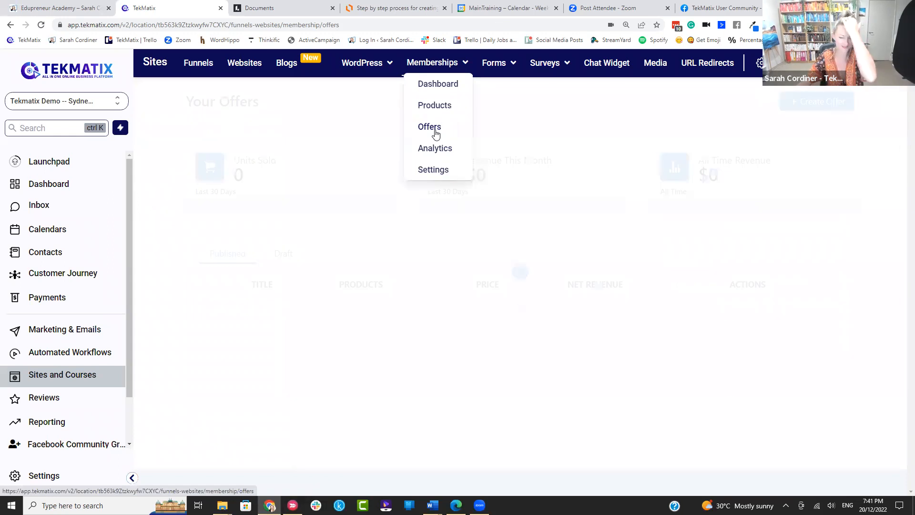
scroll(342, 292, down, 1)
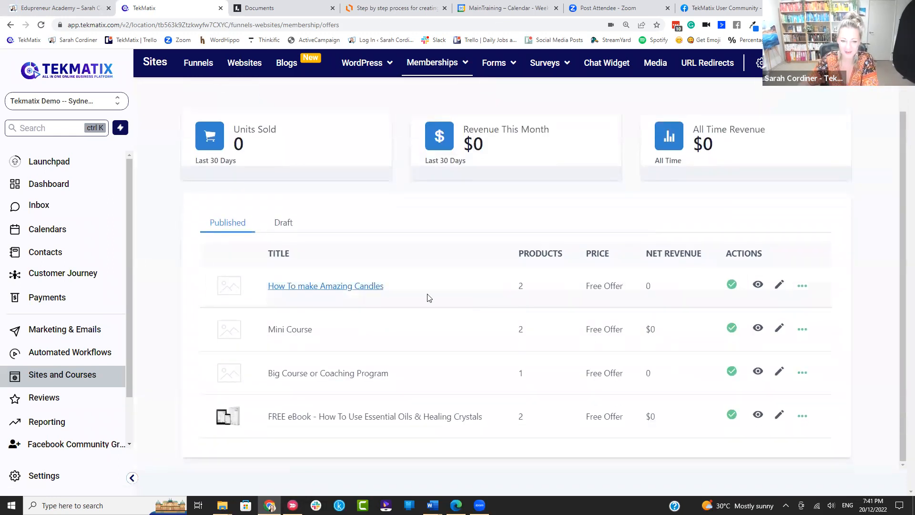
click(780, 284)
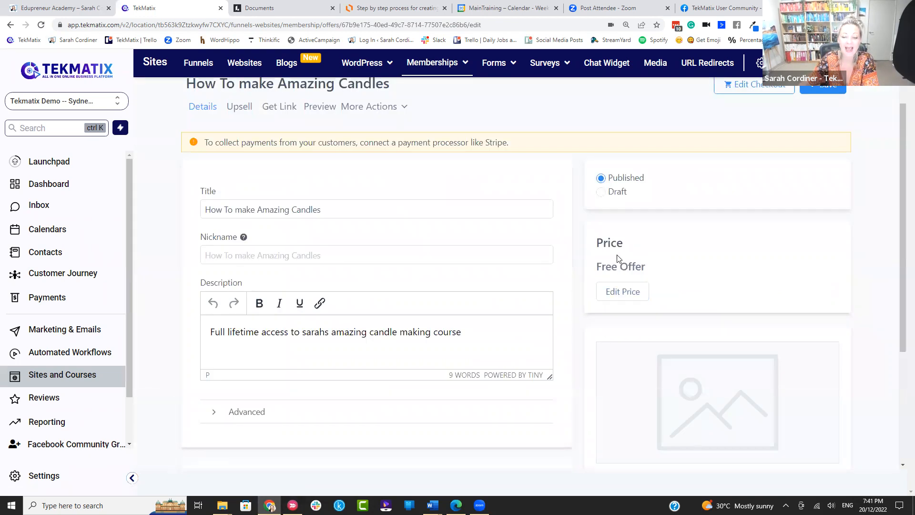
click(615, 292)
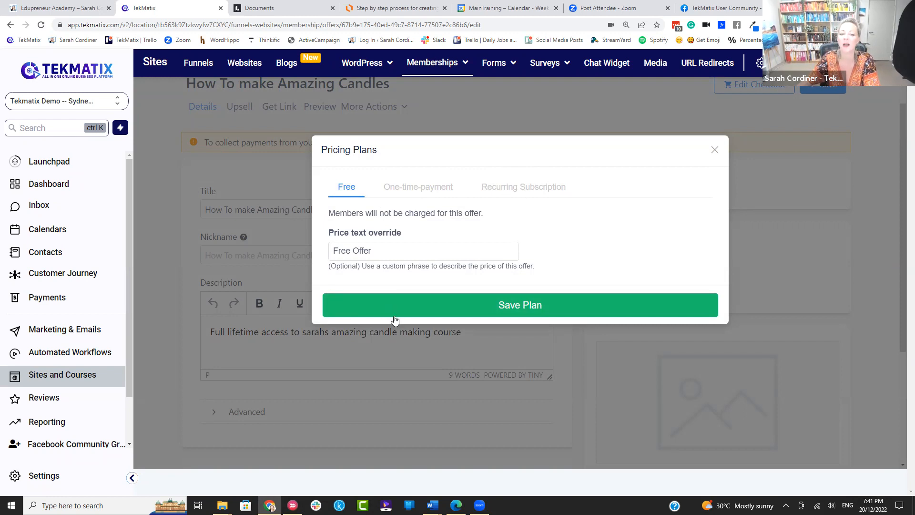
click(714, 150)
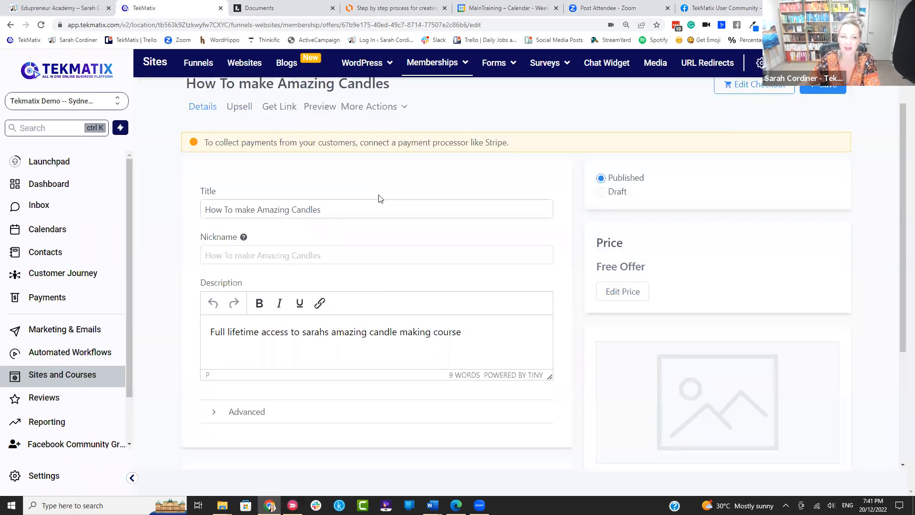
scroll(378, 198, up, 1)
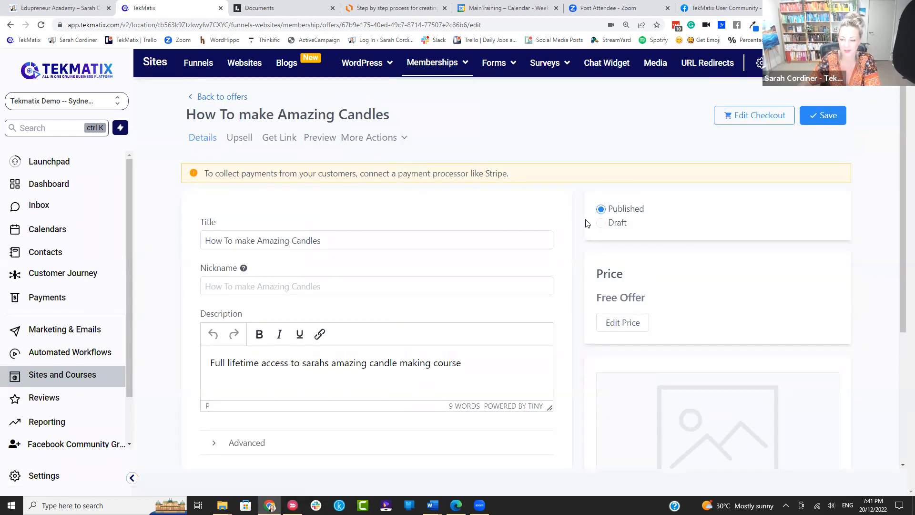
click(825, 117)
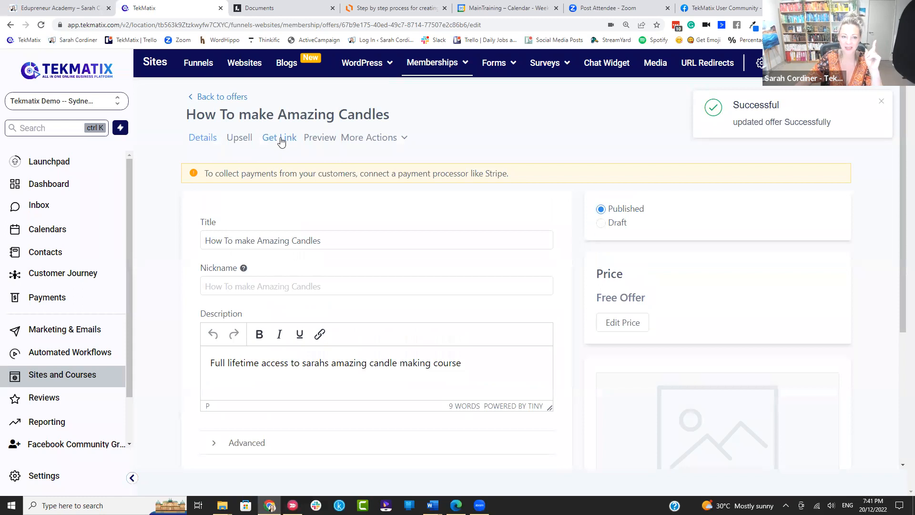
Step: Glance over the Lucidchart flowchart, then bring up the offer's share link in TekMatix
click(355, 8)
scroll(388, 285, up, 3)
scroll(422, 162, up, 1)
scroll(443, 180, down, 4)
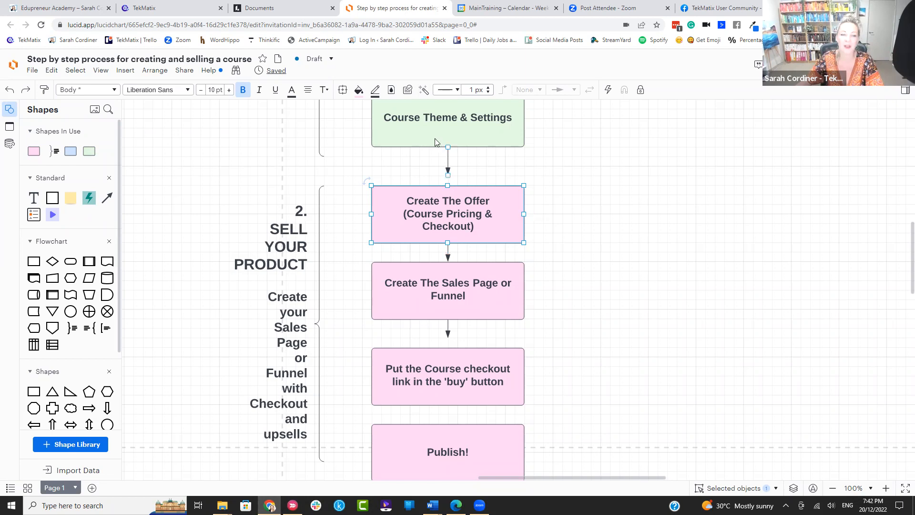
click(162, 10)
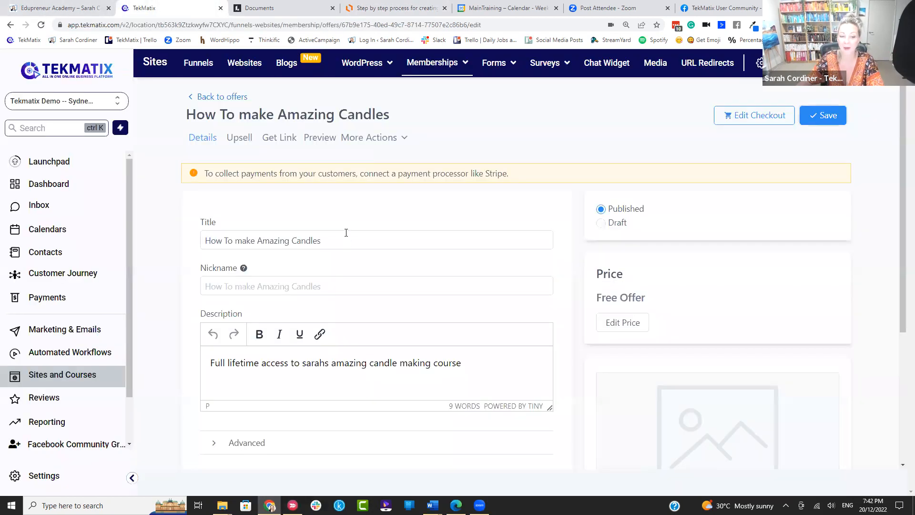
click(279, 138)
Step: Copy the offer link and load its public signup page in a new tab
click(646, 172)
key(ctrl+t)
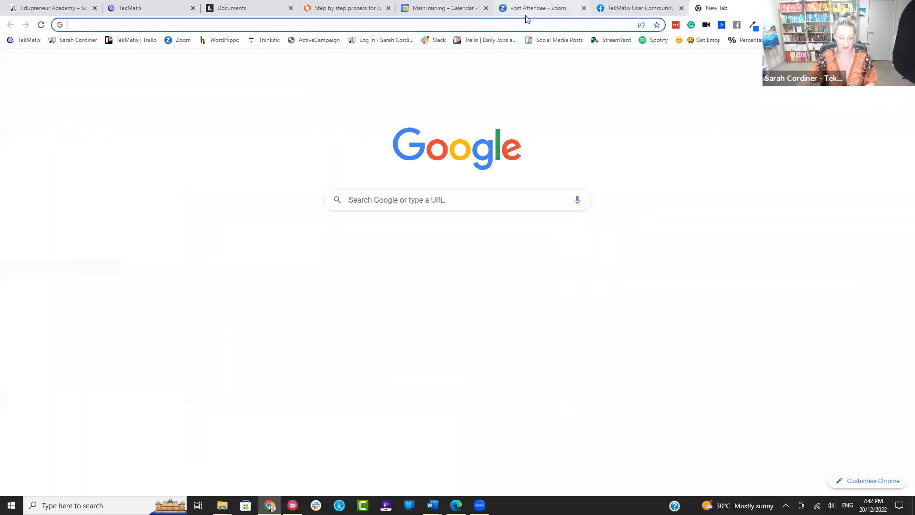
key(ctrl+v)
key(Return)
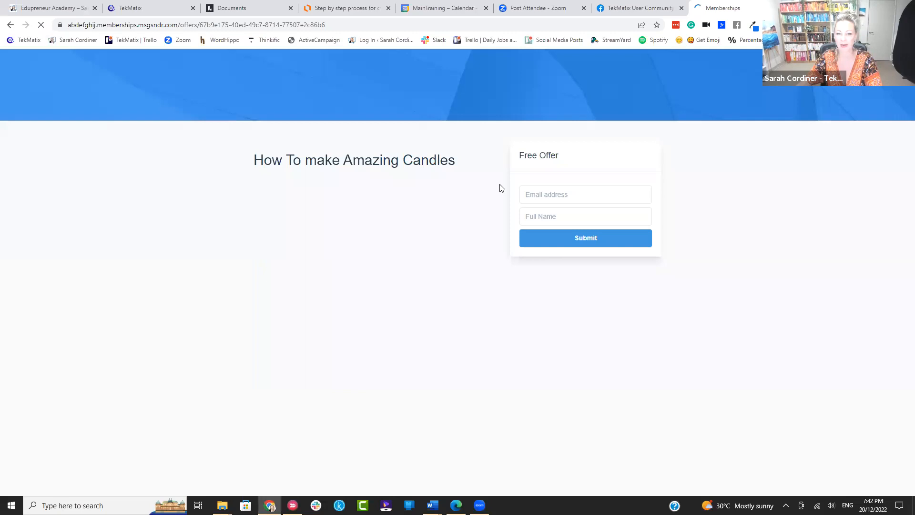
Step: Close the share link dialog, check the signup page's web address, then switch to Lucidchart
click(142, 7)
click(662, 150)
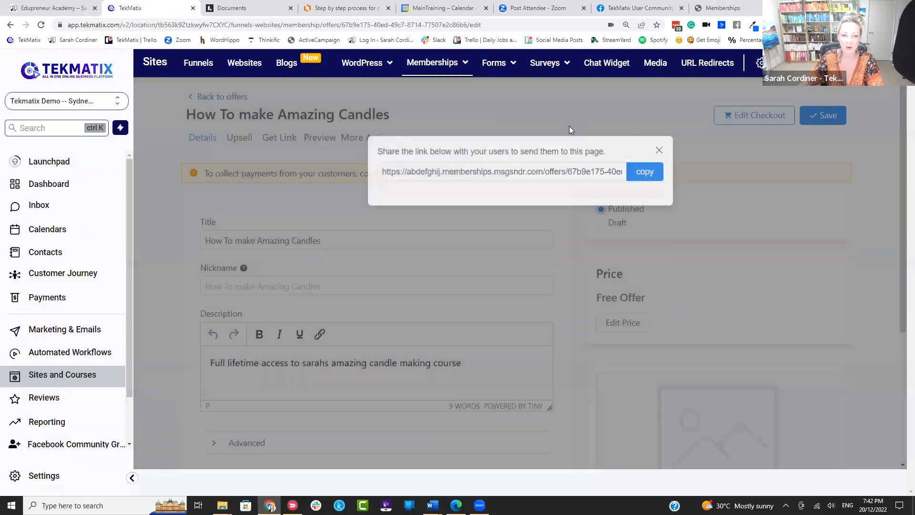
click(734, 8)
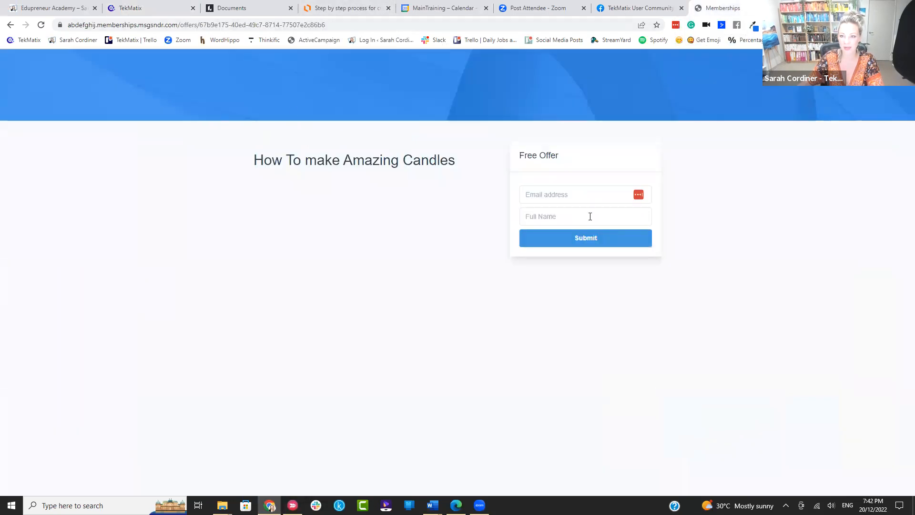
click(370, 19)
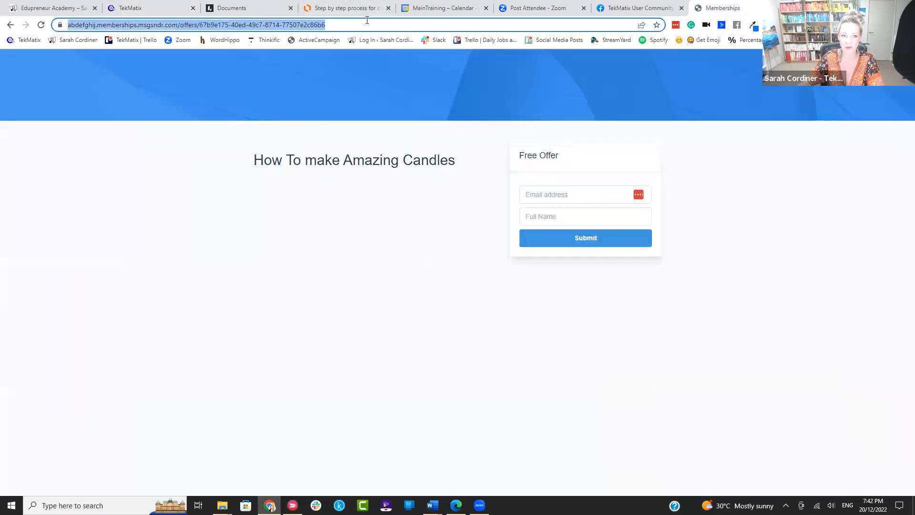
click(143, 8)
click(346, 8)
scroll(447, 275, down, 1)
Step: Select the 'Create The Sales Page or Funnel' box, then return to the TekMatix offer page
click(446, 249)
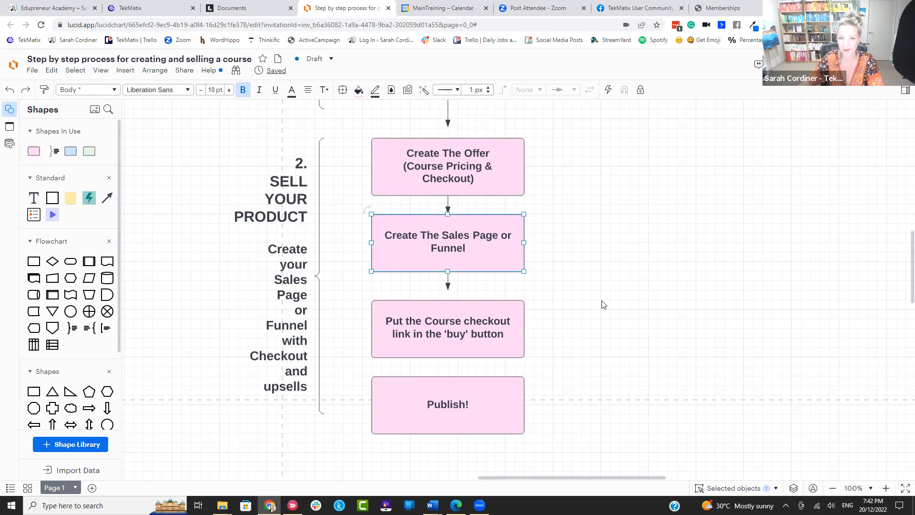
click(134, 9)
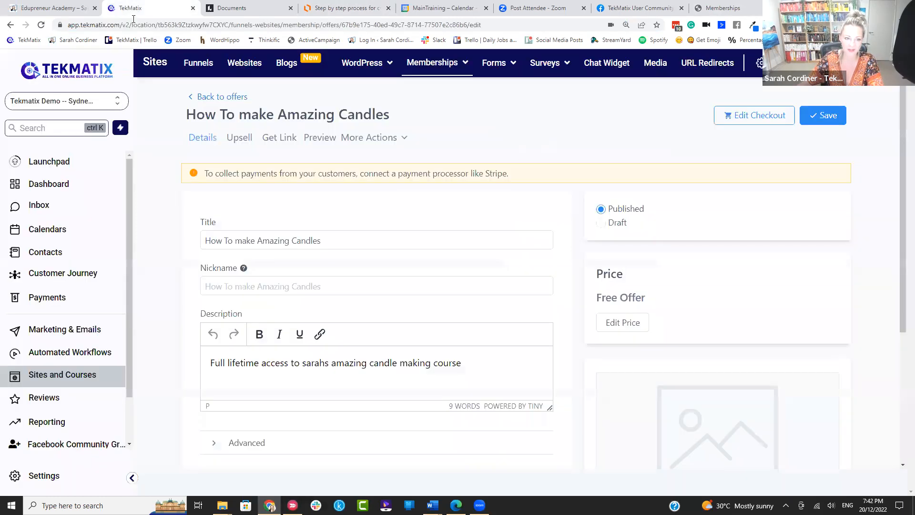
Step: Open the Black Friday Sales page Template funnel's page in the page builder via Edit Page
click(195, 63)
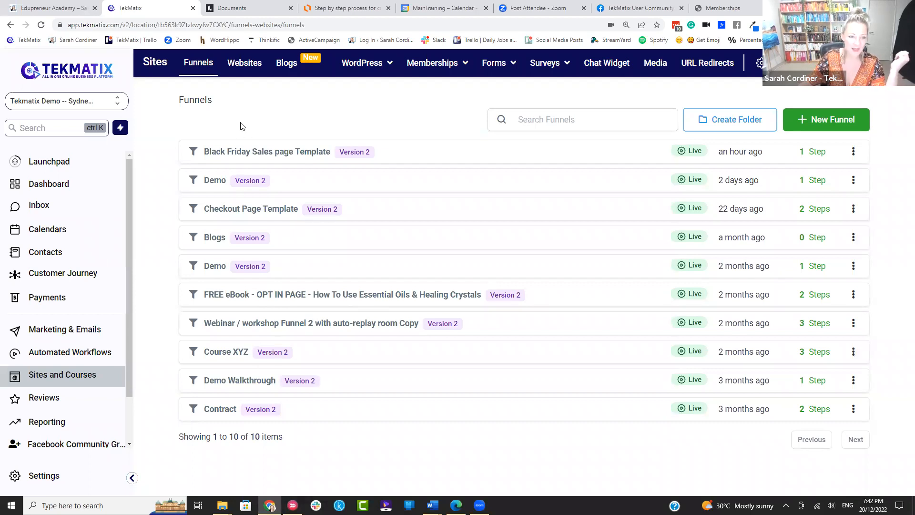
click(281, 154)
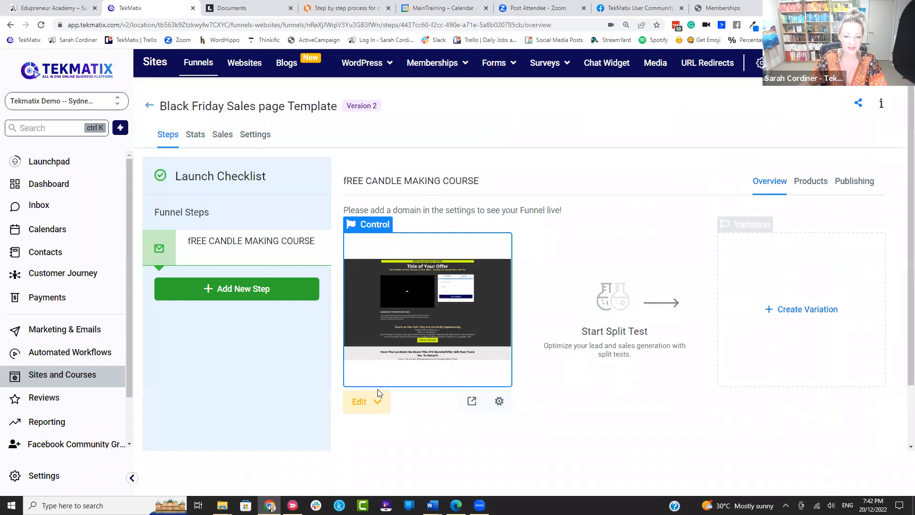
click(375, 402)
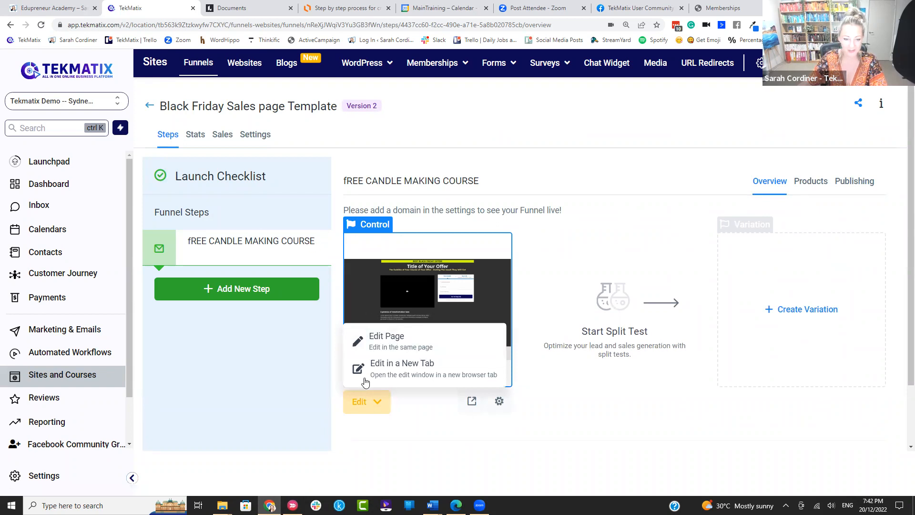
click(386, 340)
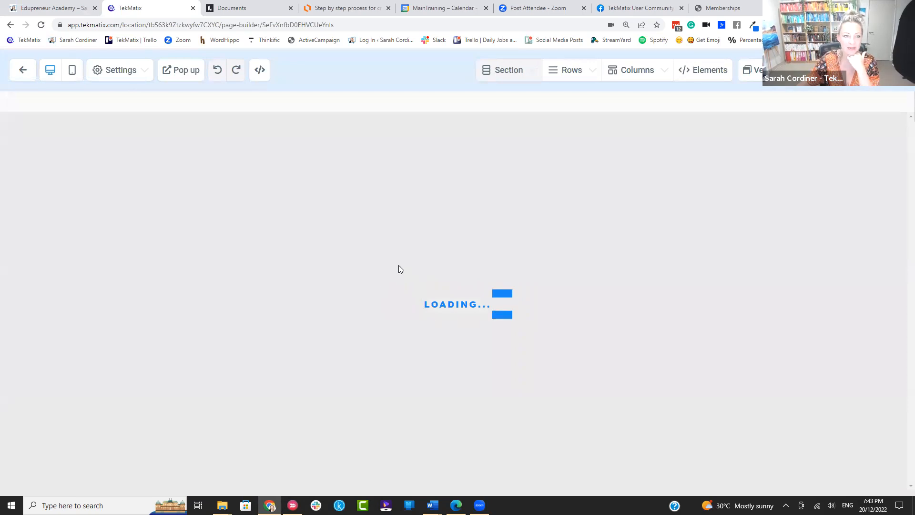
Step: Delete the ENROLL FOR FREE button, the order form and its empty column so the video fills the row
scroll(402, 266, down, 10)
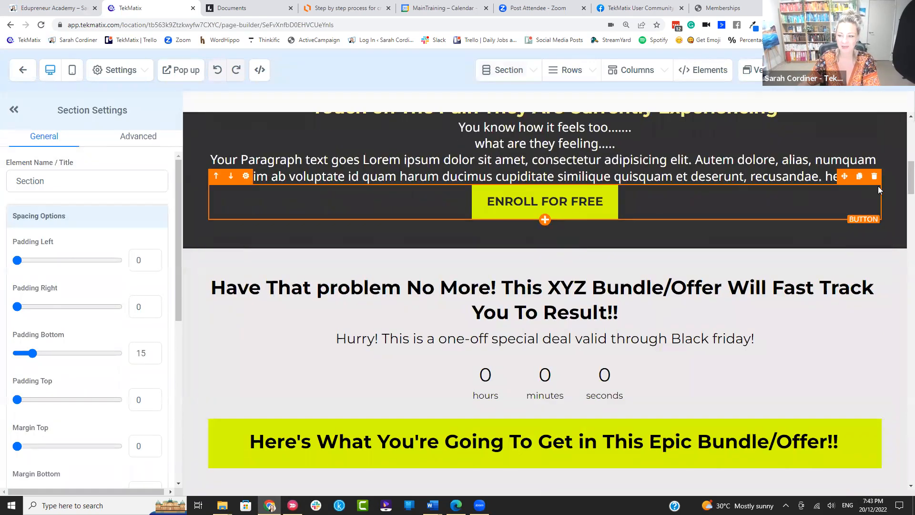
click(874, 177)
scroll(860, 171, up, 10)
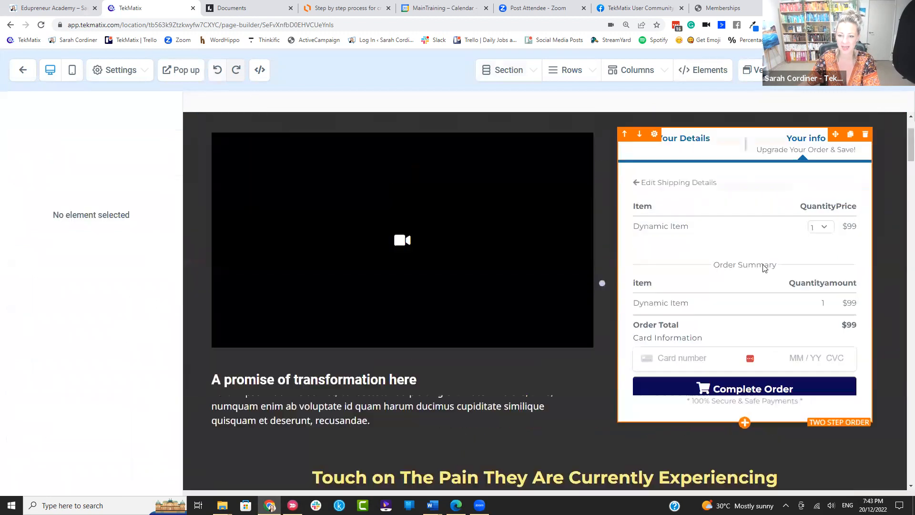
scroll(860, 172, up, 1)
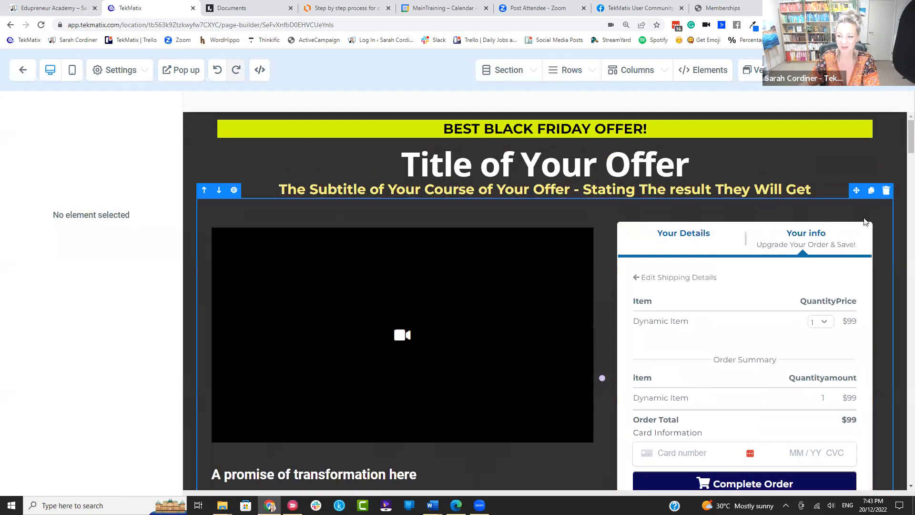
click(865, 215)
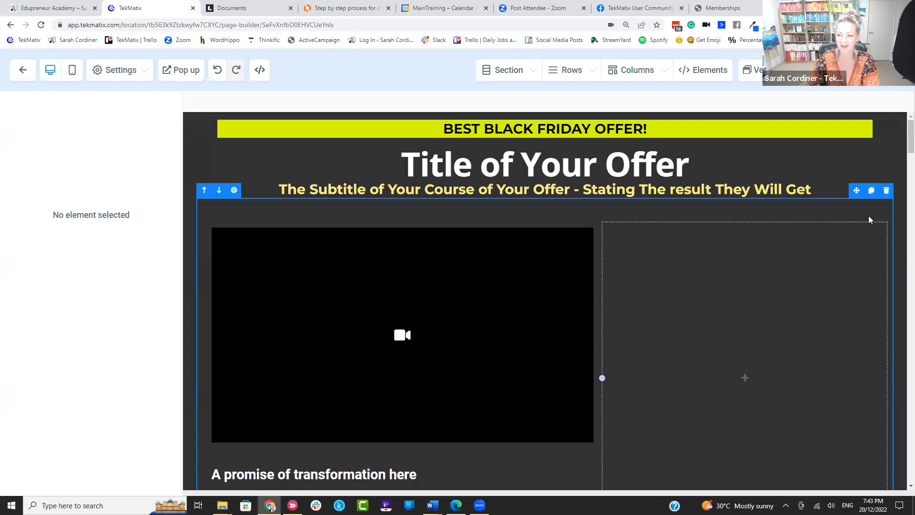
click(865, 215)
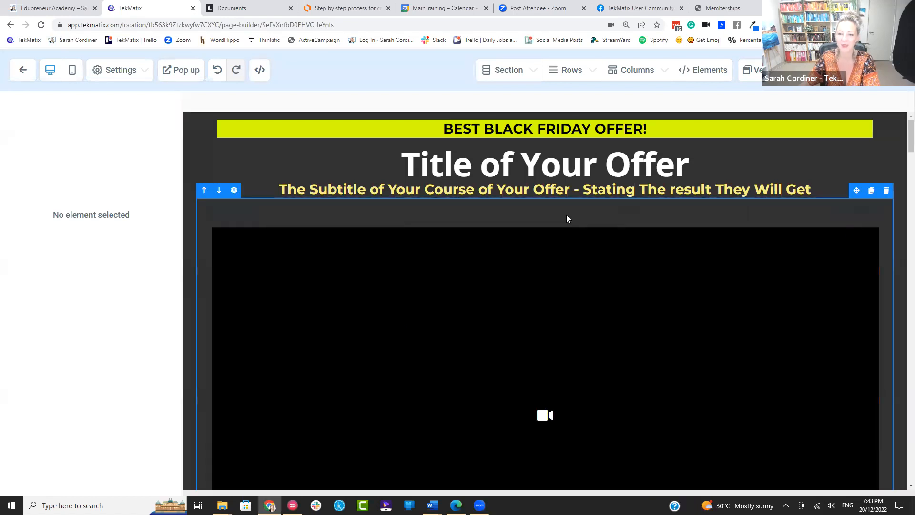
Step: Add a Button element beneath the video, giving a green 'Click to Sign Up' button
scroll(484, 198, down, 5)
scroll(463, 192, up, 5)
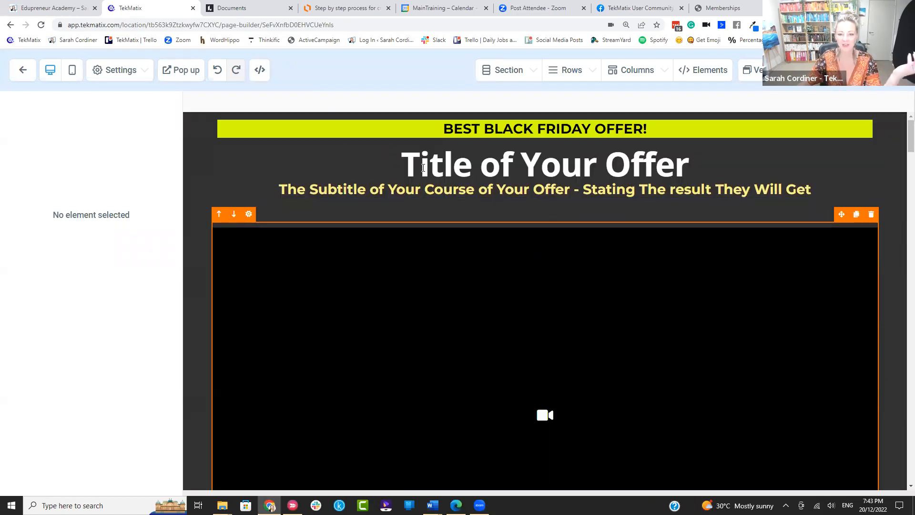
scroll(413, 301, down, 8)
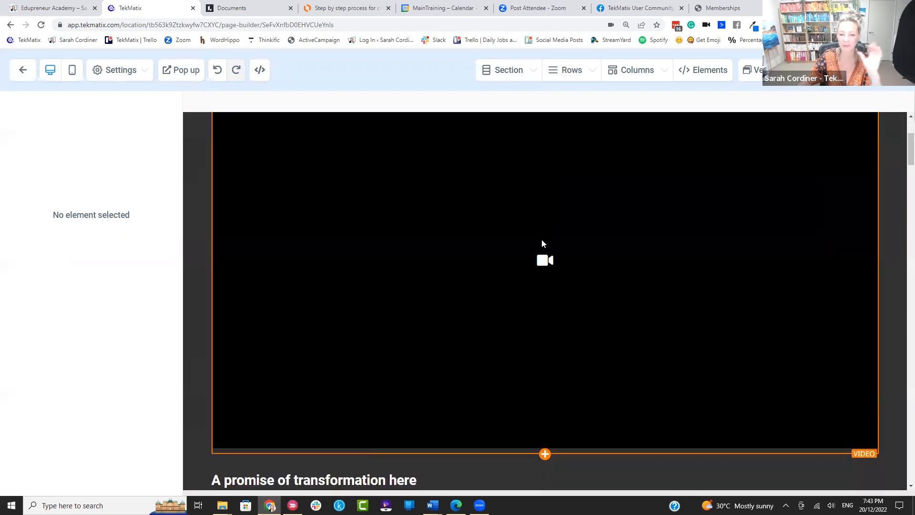
scroll(372, 201, down, 7)
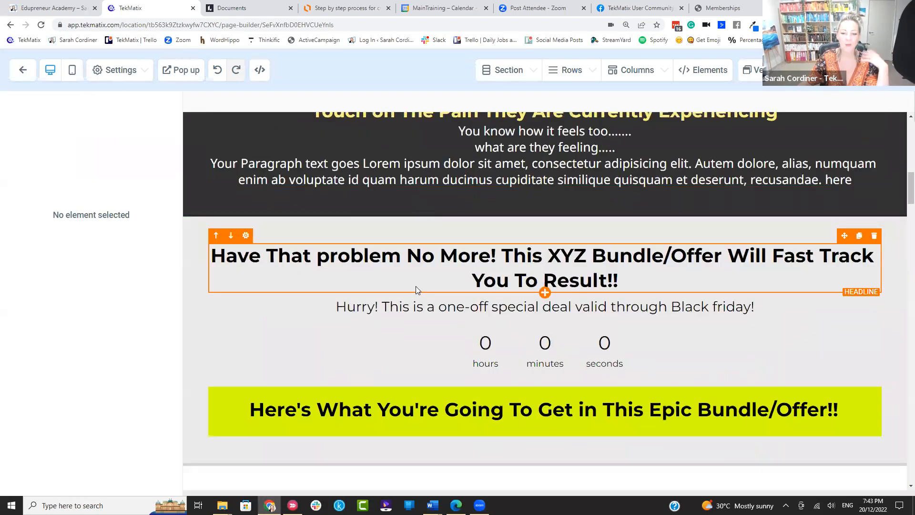
scroll(416, 286, up, 15)
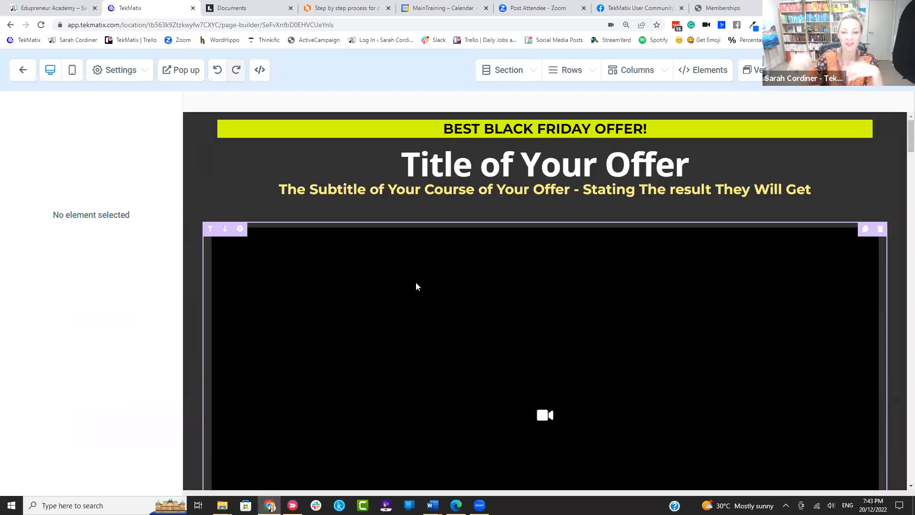
scroll(493, 244, down, 9)
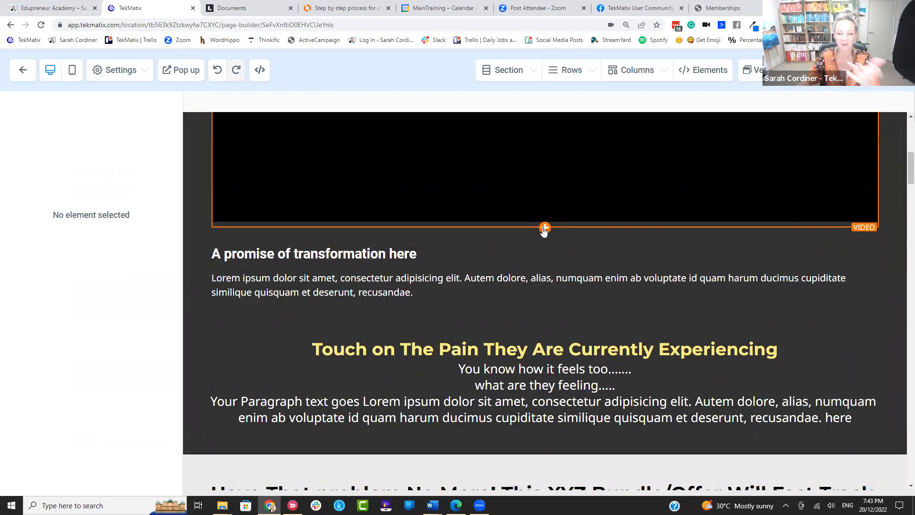
click(545, 228)
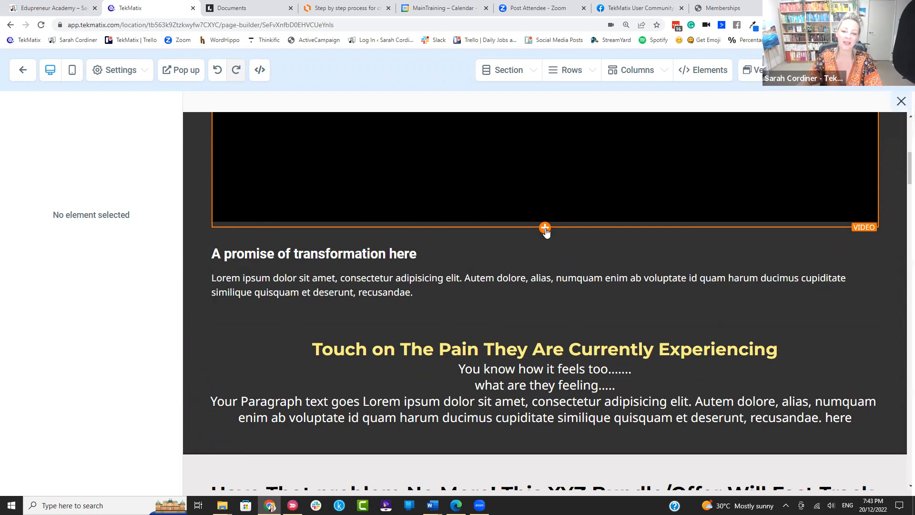
scroll(732, 221, down, 2)
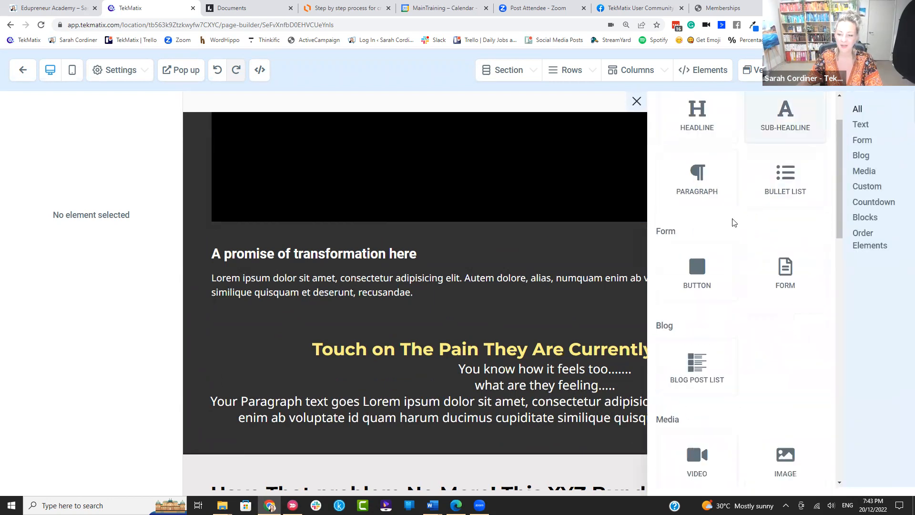
click(702, 242)
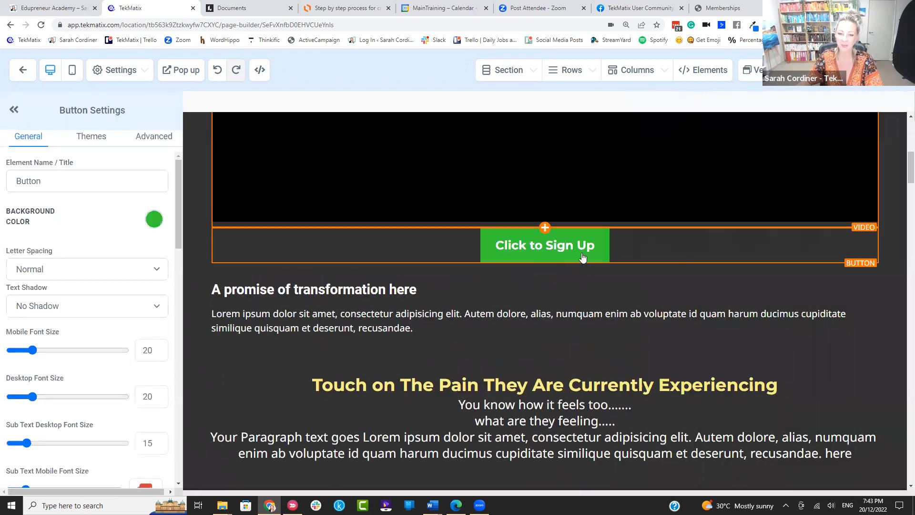
Step: Set the button's Background Color to the yellow-green swatch and its text Color to black
scroll(588, 259, up, 4)
scroll(586, 334, down, 3)
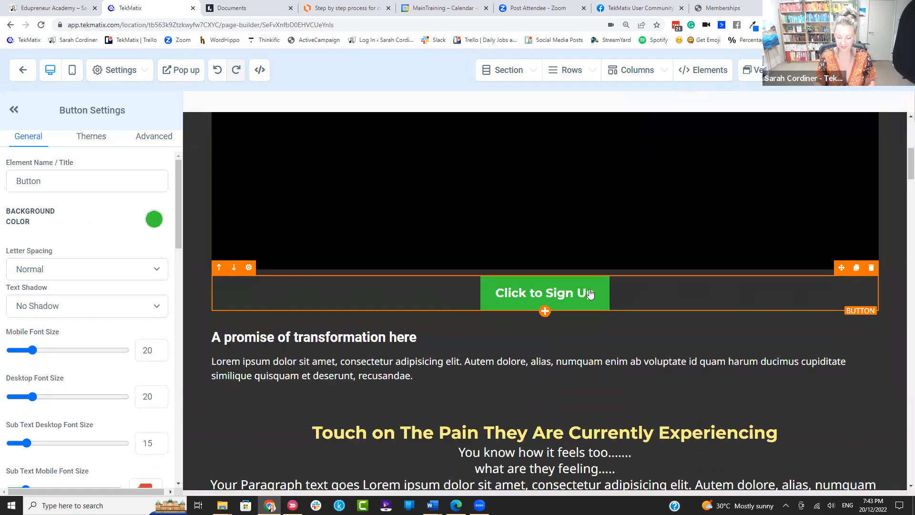
key(ctrl+minus)
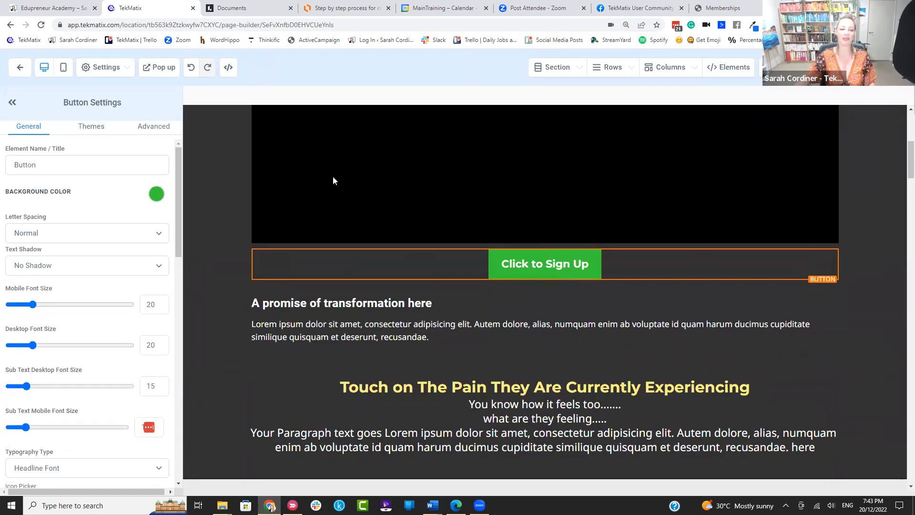
click(156, 194)
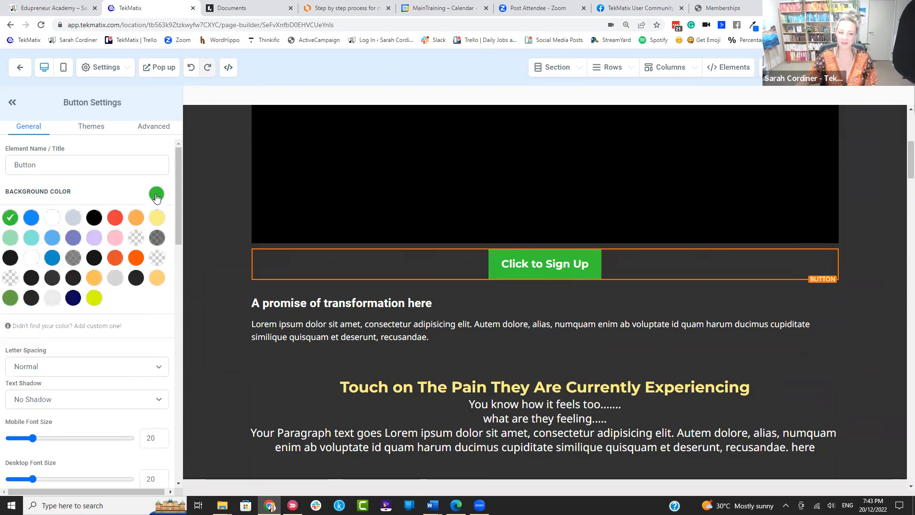
click(93, 299)
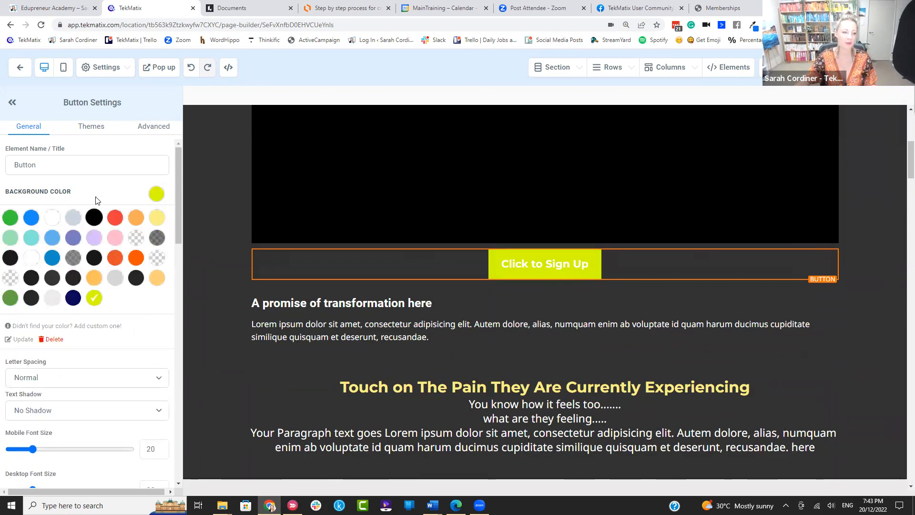
scroll(100, 210, down, 4)
scroll(100, 210, down, 5)
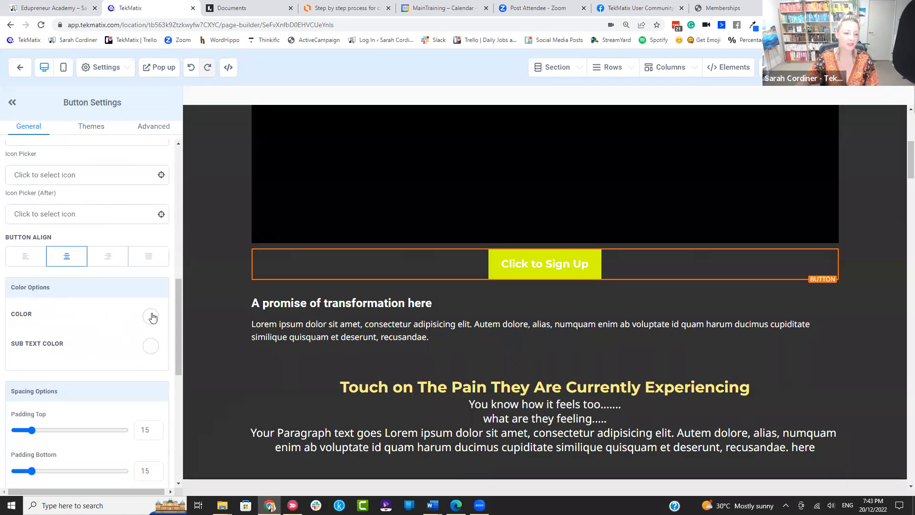
click(151, 317)
click(142, 380)
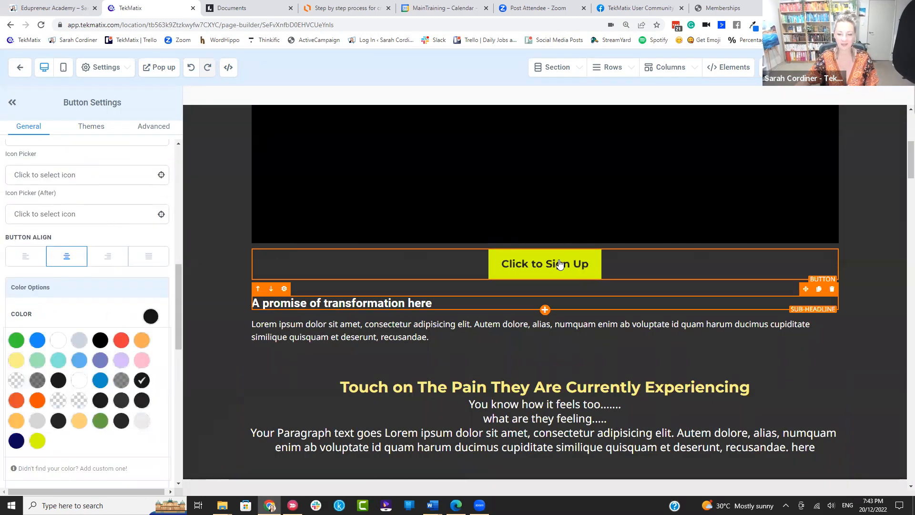
scroll(97, 255, down, 5)
scroll(93, 255, down, 6)
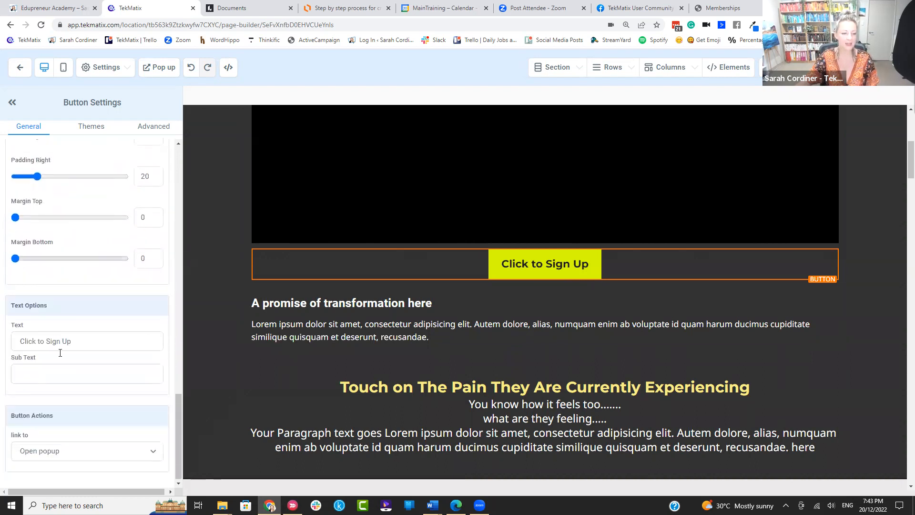
Step: Replace the button's Text field wording with 'ENROLL FOR FREE NOW'
drag(112, 340, 1, 341)
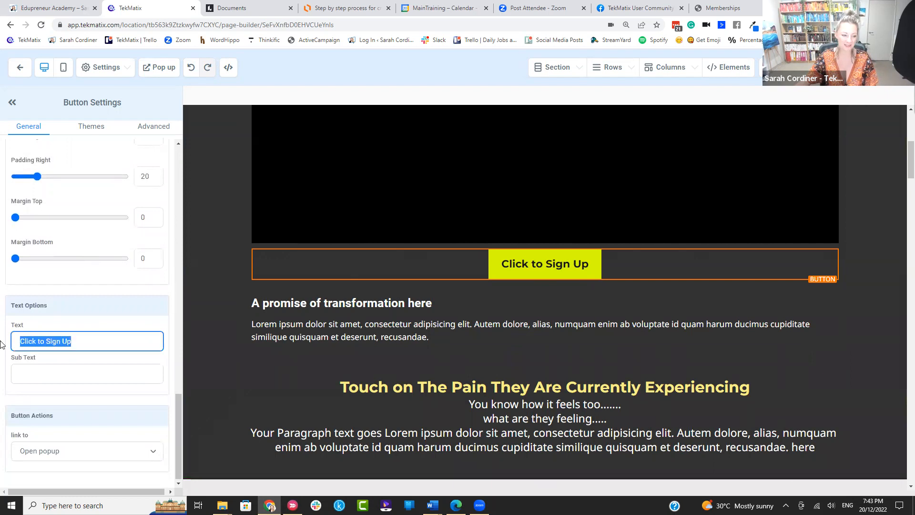
key(BackSpace)
text(ENROLL F)
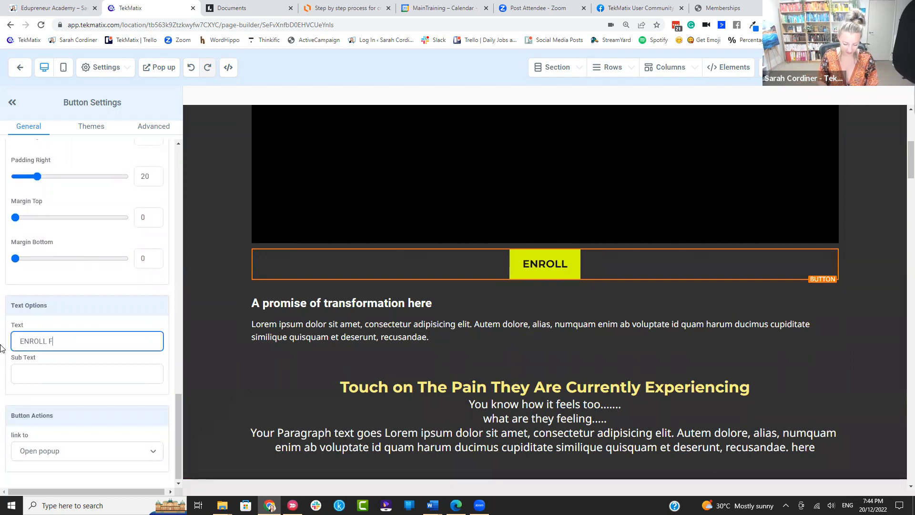
text(OR FREE NOW)
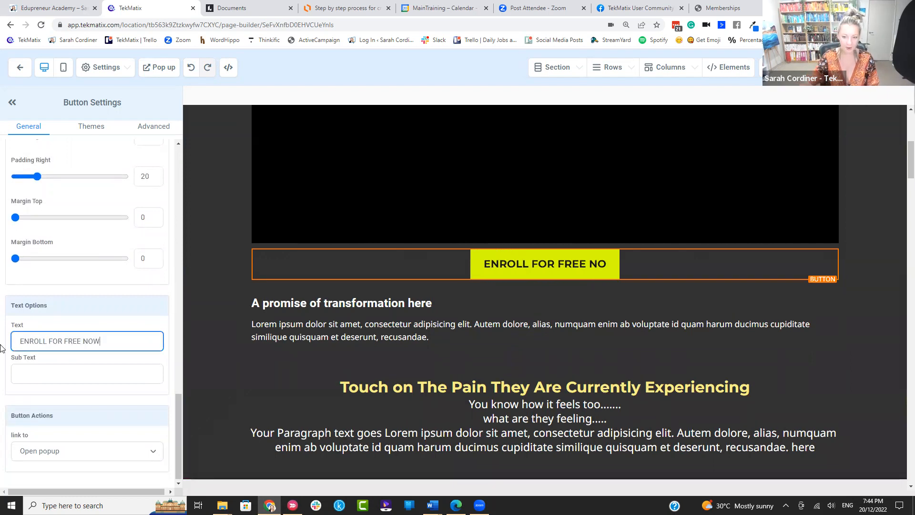
click(76, 412)
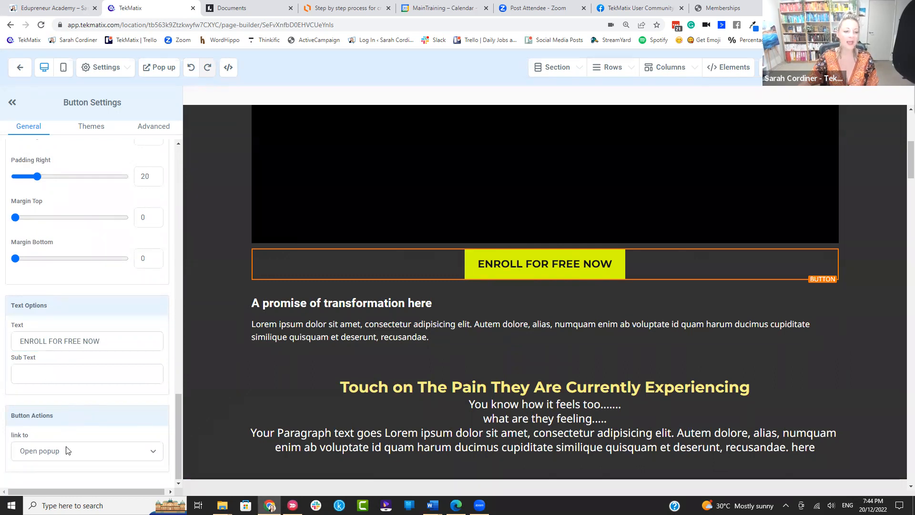
triple_click(14, 420)
key(ctrl+plus)
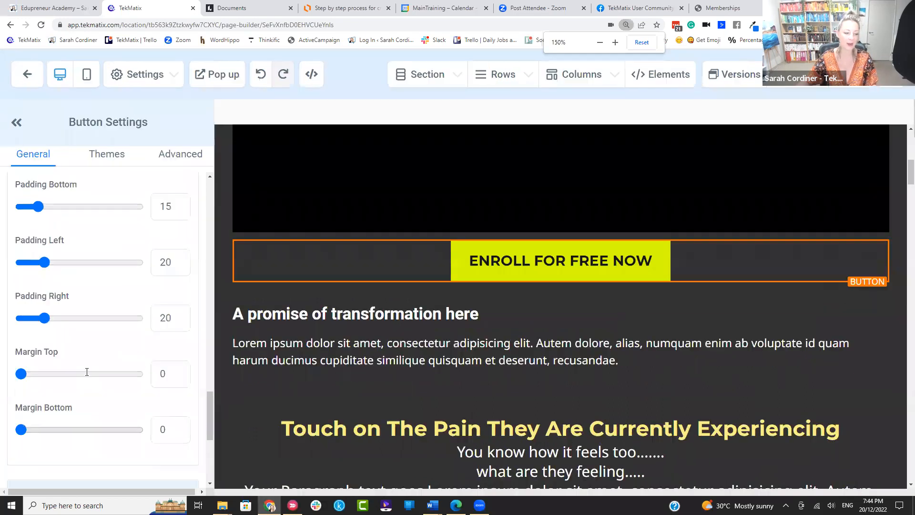
scroll(86, 376, down, 5)
scroll(87, 405, up, 1)
scroll(87, 429, down, 1)
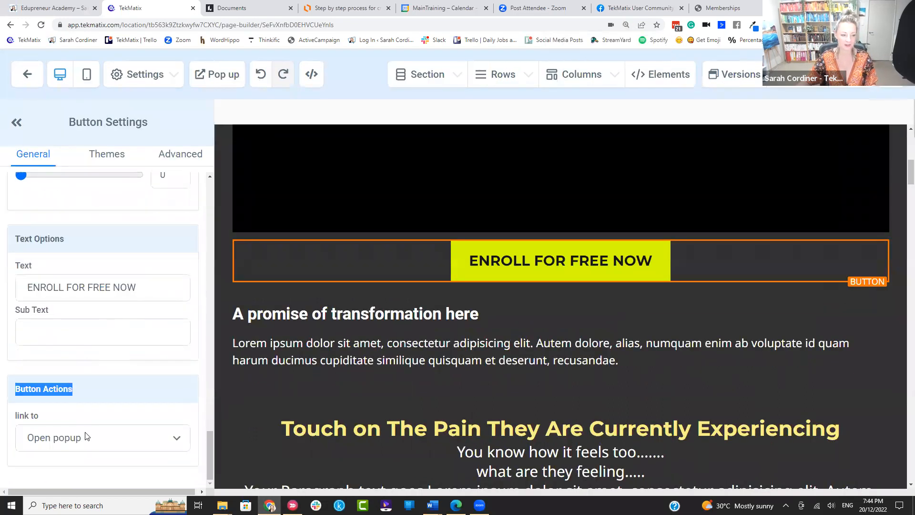
click(88, 407)
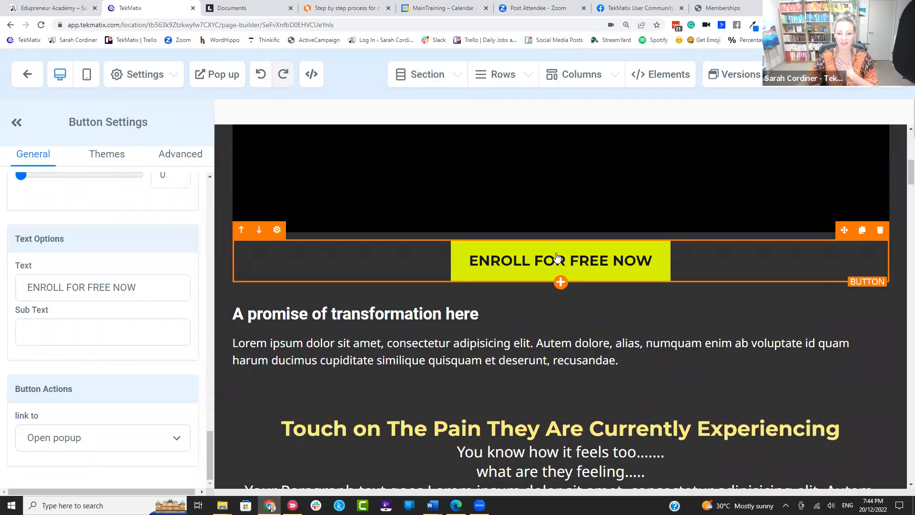
Step: Set the button action to Website URL and paste the candle course offer page address
click(718, 7)
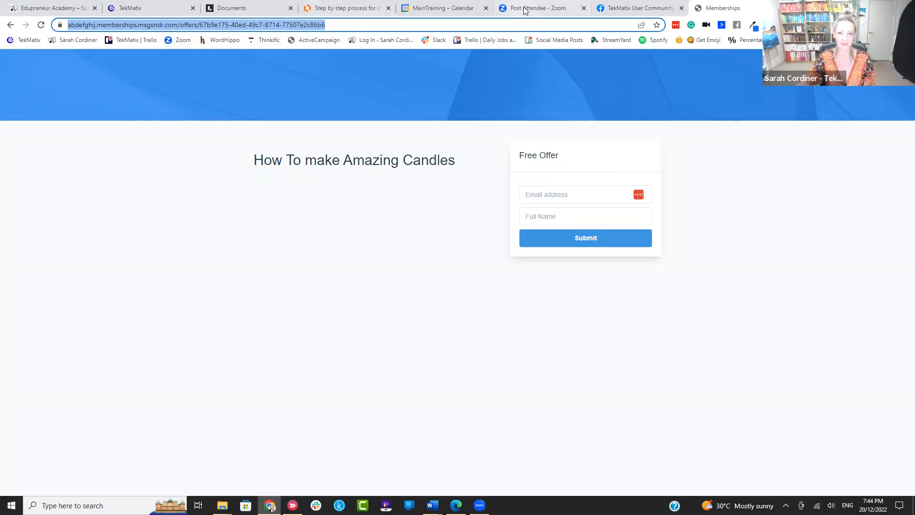
click(143, 8)
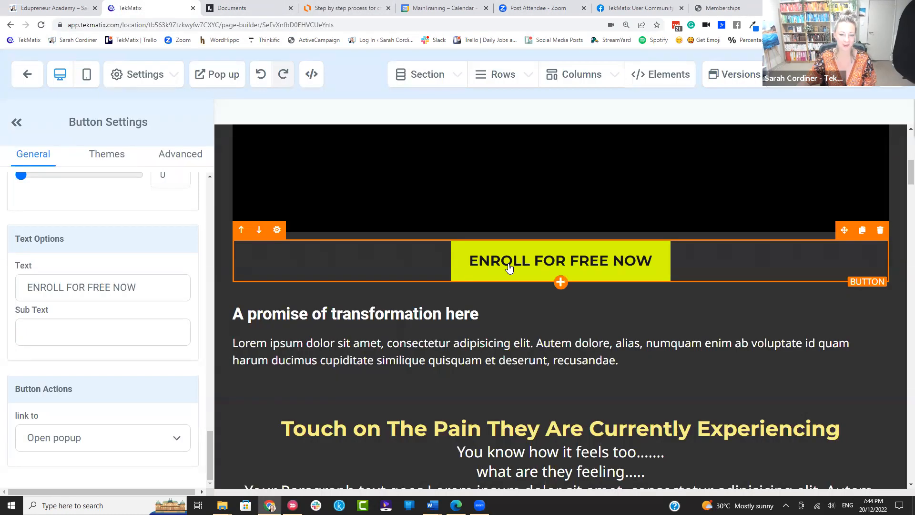
click(90, 436)
click(75, 305)
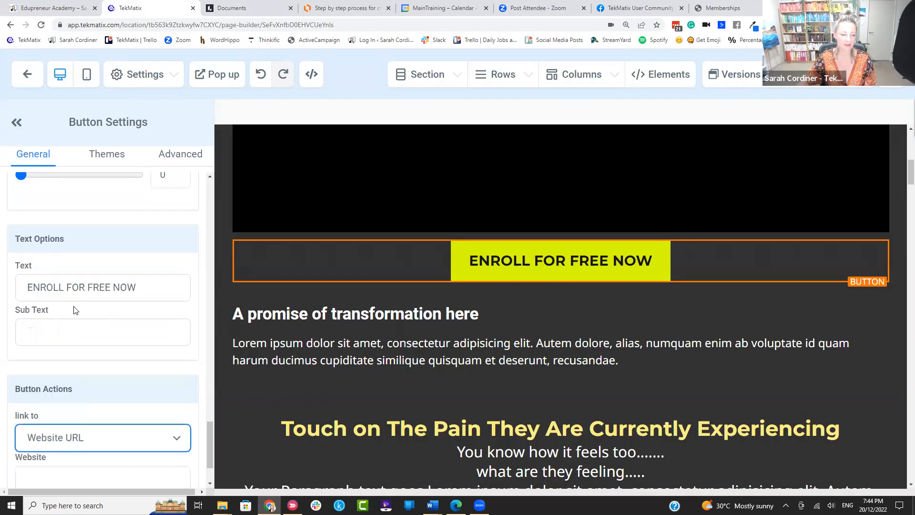
scroll(97, 410, down, 2)
click(67, 401)
key(ctrl+v)
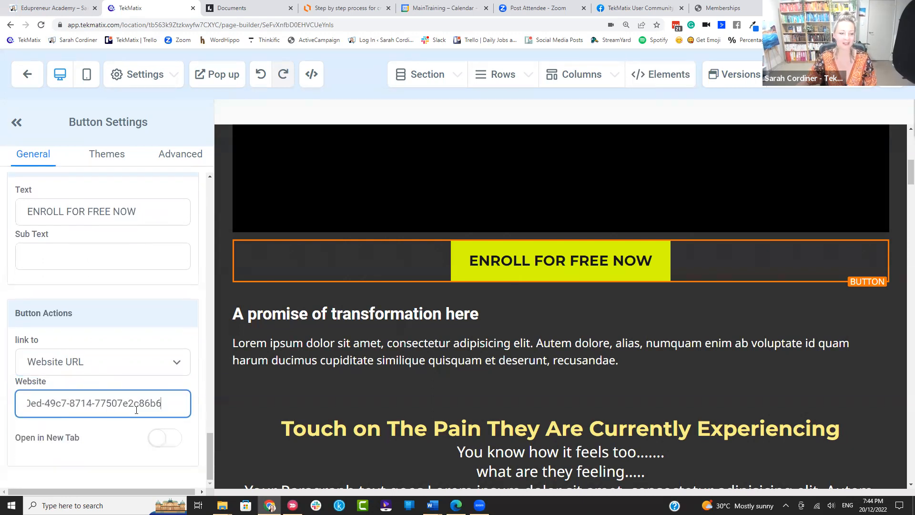
Step: Enable Open in New Tab for the link and save the page
click(176, 442)
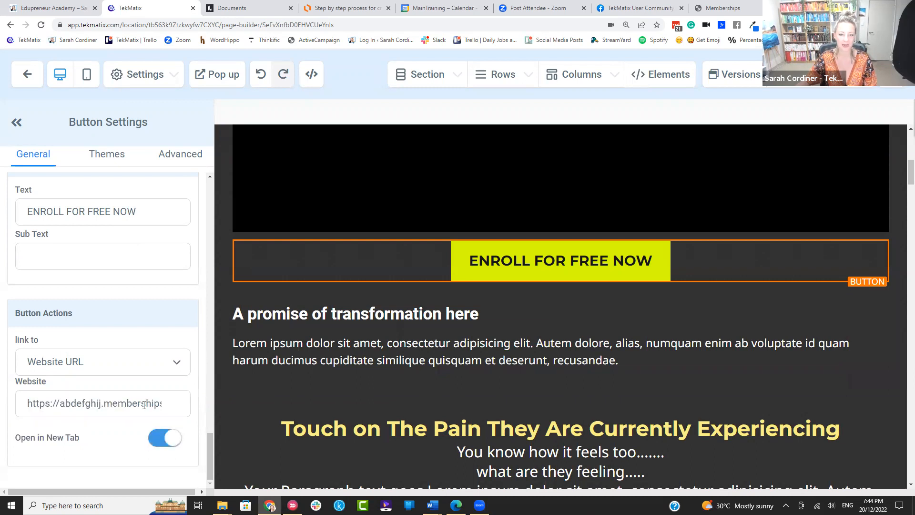
scroll(144, 405, up, 3)
scroll(145, 404, down, 3)
scroll(156, 382, up, 1)
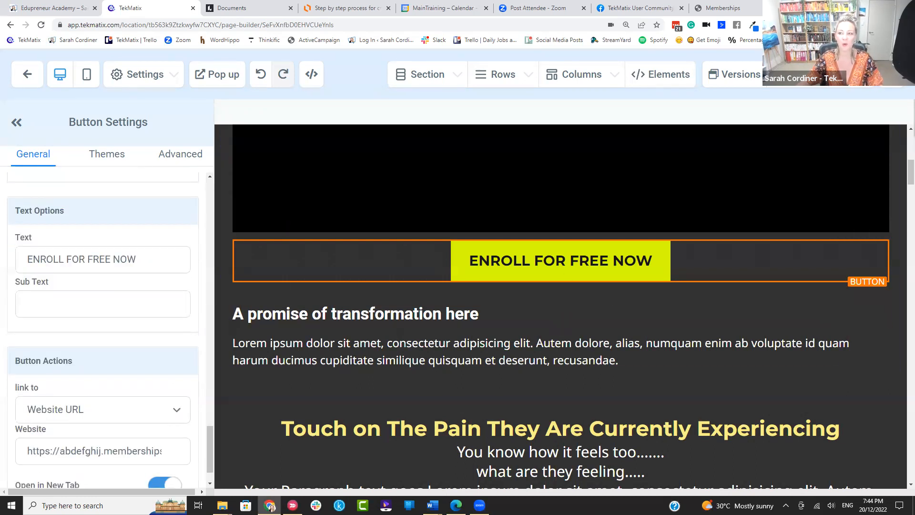
click(886, 75)
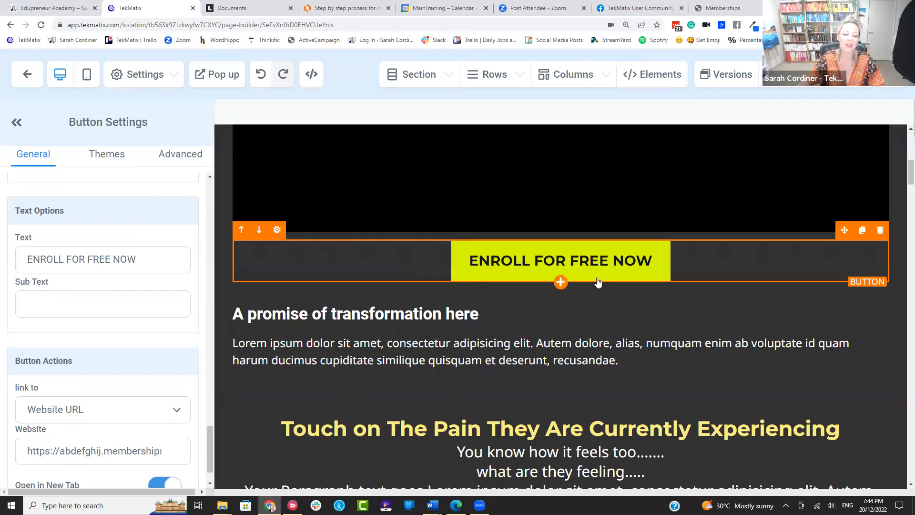
Step: Preview the sales page and click ENROLL FOR FREE NOW to confirm the candle offer page opens
scroll(66, 319, down, 1)
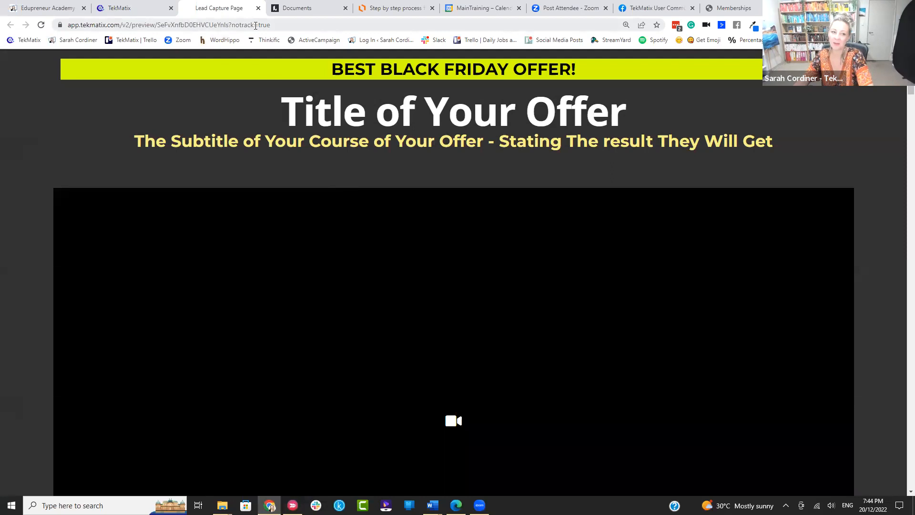
click(256, 26)
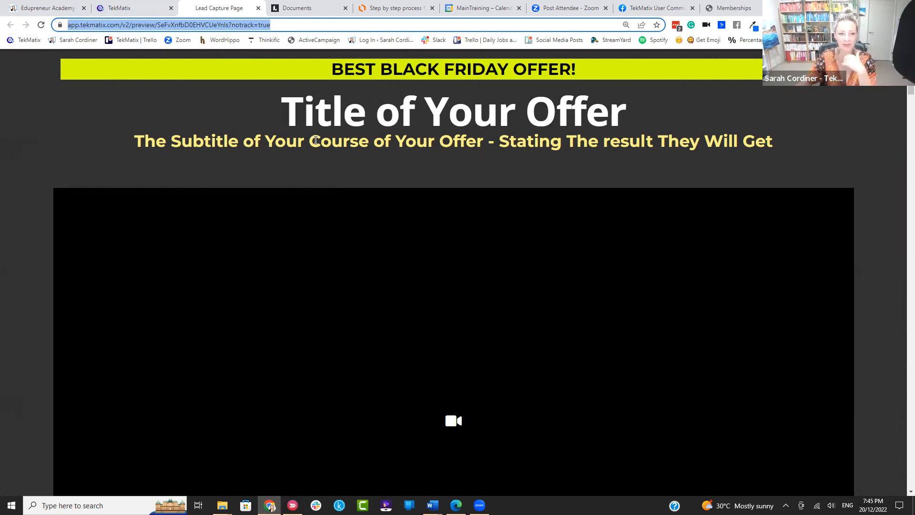
scroll(331, 130, down, 8)
scroll(340, 127, up, 5)
scroll(321, 90, down, 3)
scroll(321, 178, down, 5)
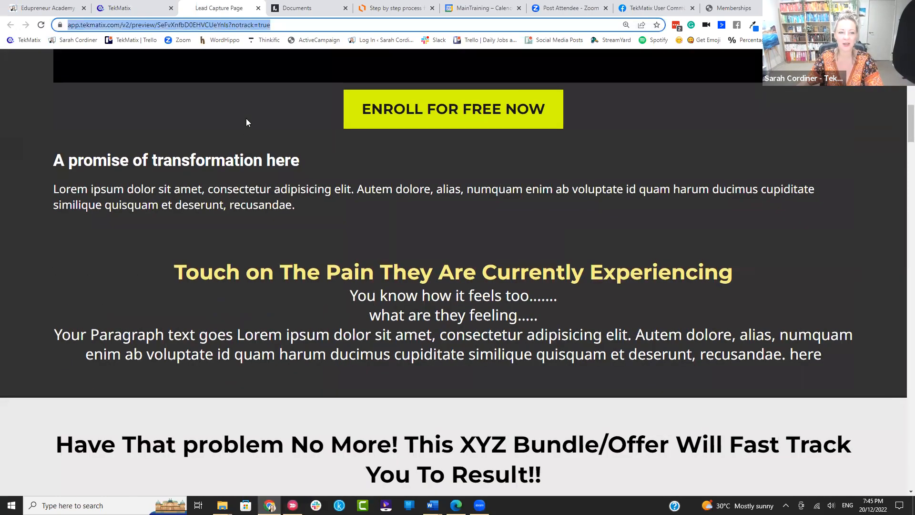
scroll(287, 101, up, 4)
scroll(333, 143, down, 3)
click(418, 208)
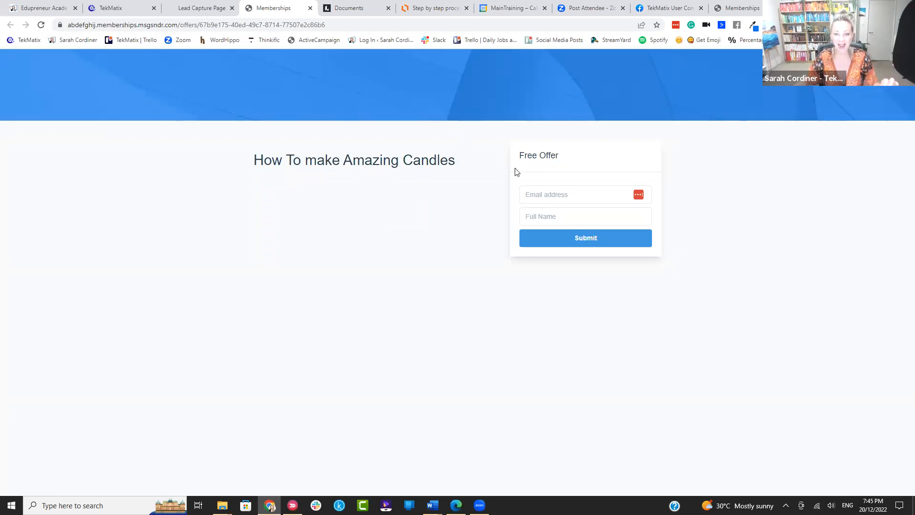
Step: Review the checkout-link-in-buy-button step on the Lucidchart course flowchart
click(435, 8)
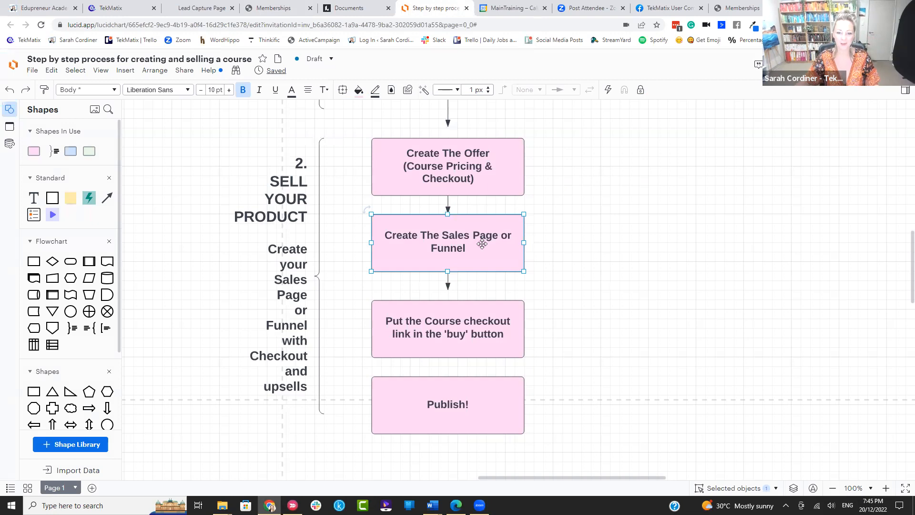
click(431, 310)
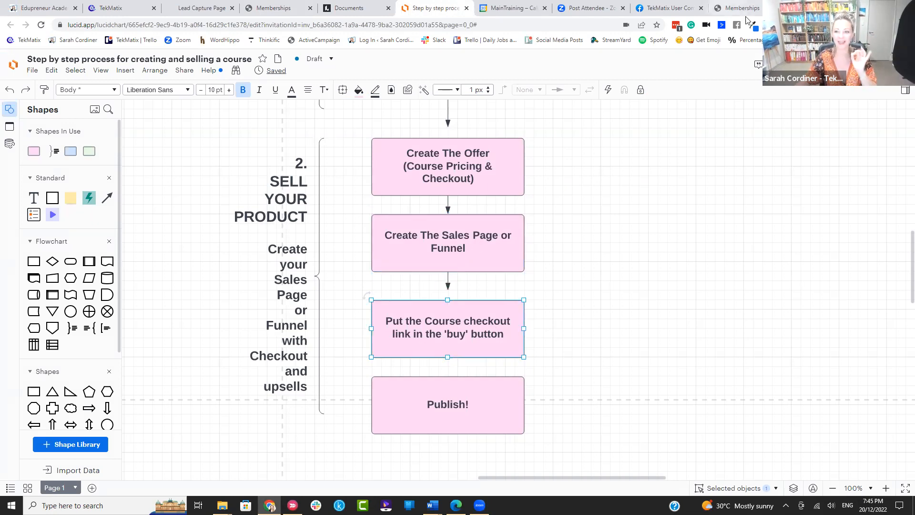
scroll(486, 319, down, 2)
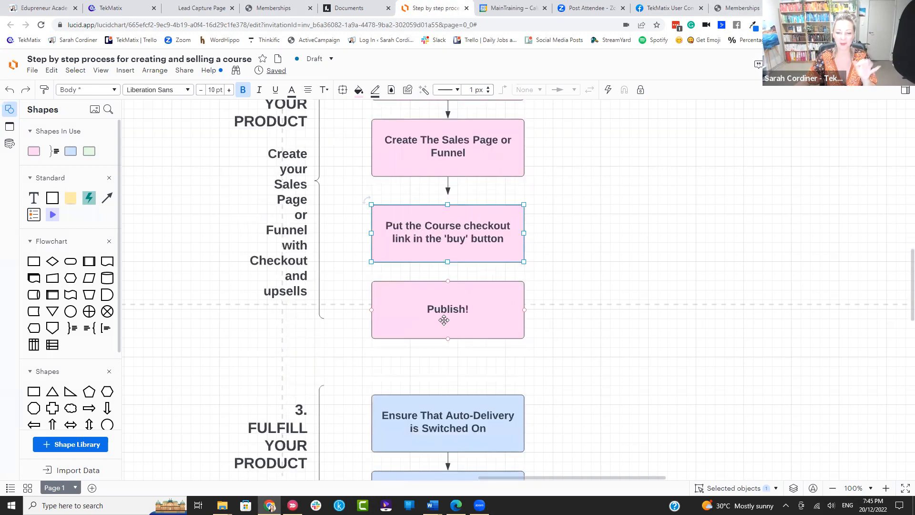
scroll(473, 139, up, 1)
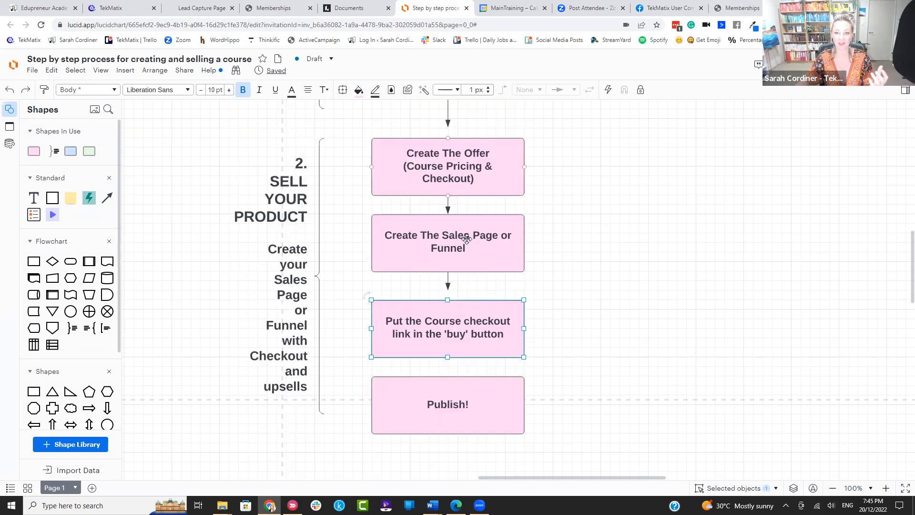
Step: Try the candle offer page's email and full name fields, then return to the flowchart
click(753, 5)
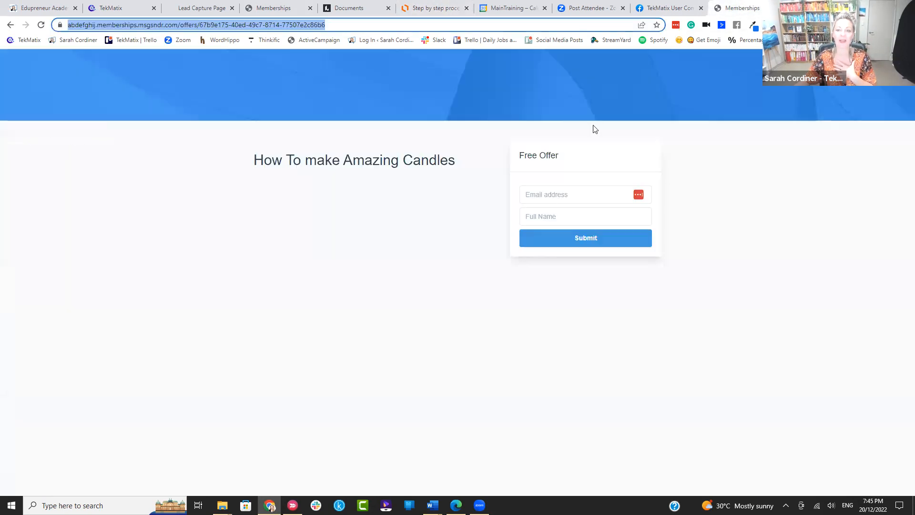
click(554, 198)
click(550, 219)
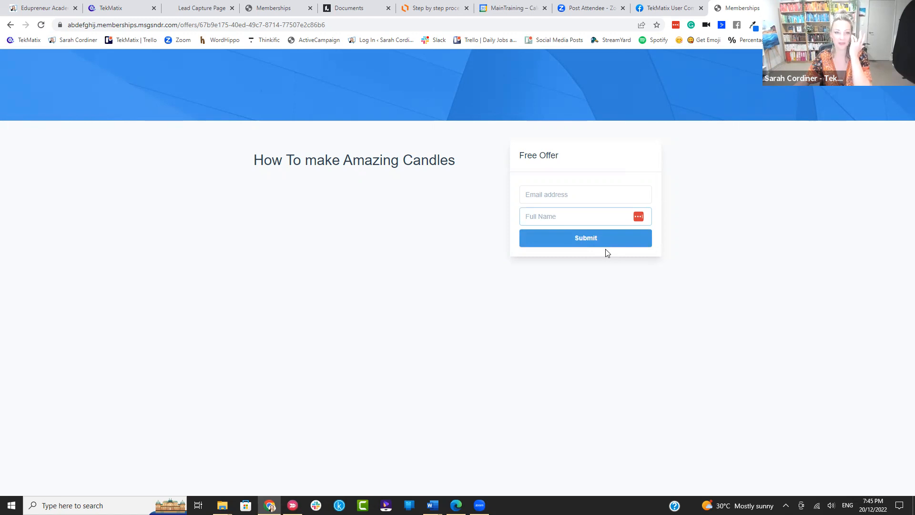
click(415, 7)
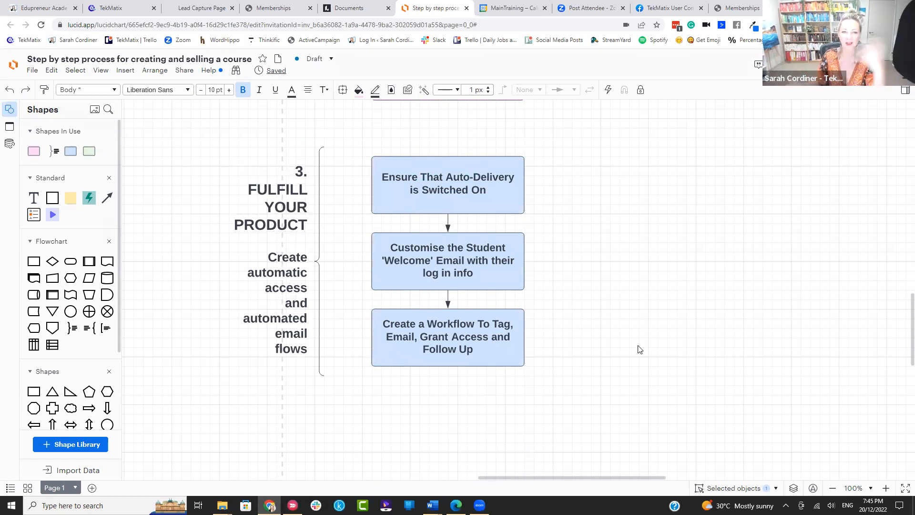
Step: Exit the page builder to the Black Friday funnel overview and go to Automated Workflows
click(110, 8)
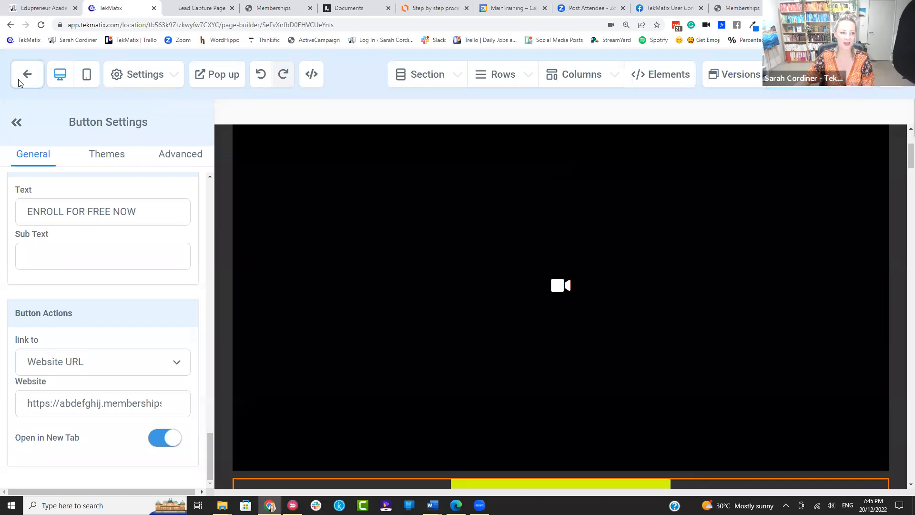
click(27, 81)
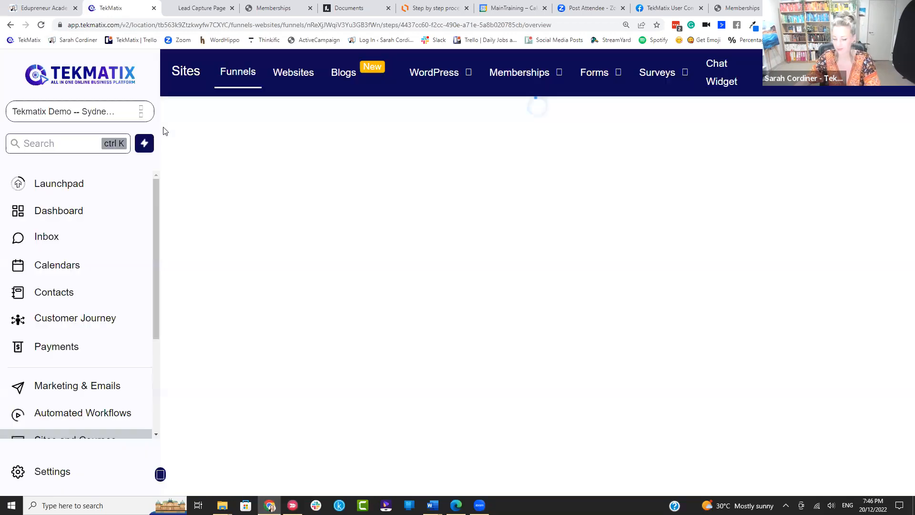
scroll(84, 399, down, 2)
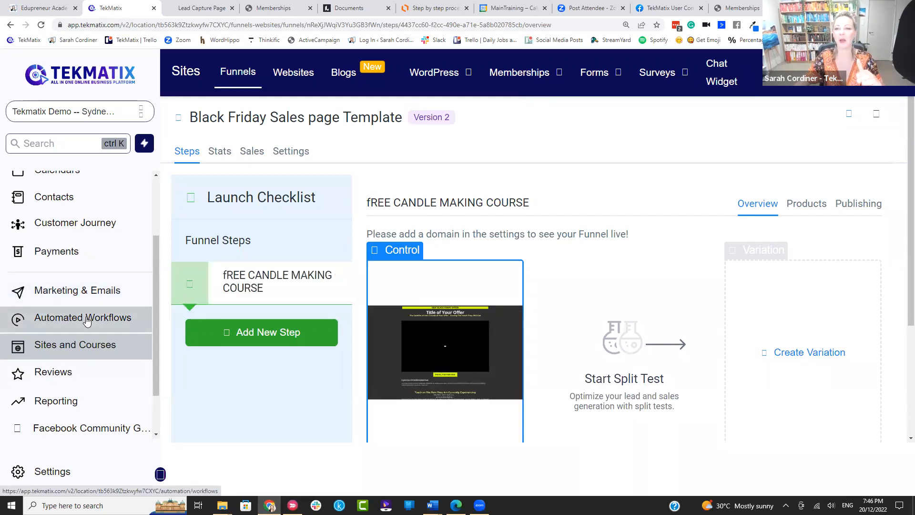
click(87, 321)
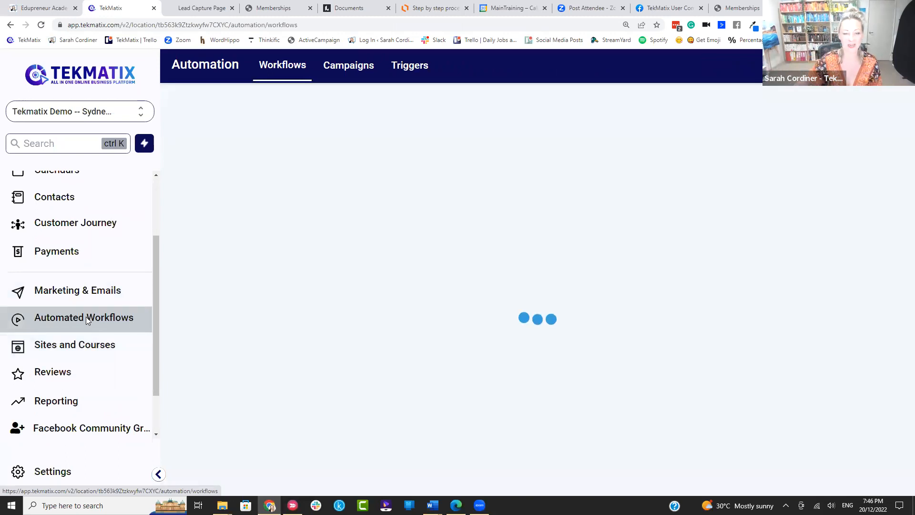
Step: Create a new blank workflow from scratch
click(834, 125)
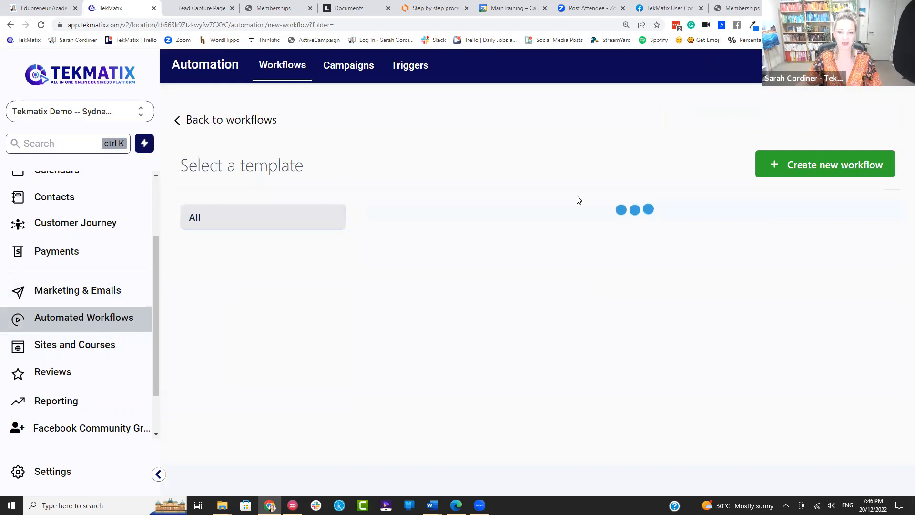
scroll(480, 259, down, 4)
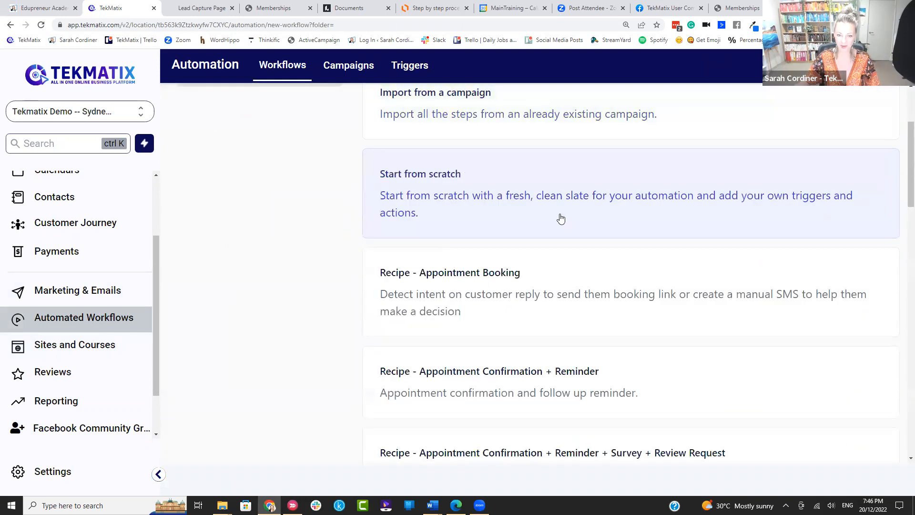
scroll(561, 218, up, 3)
click(824, 169)
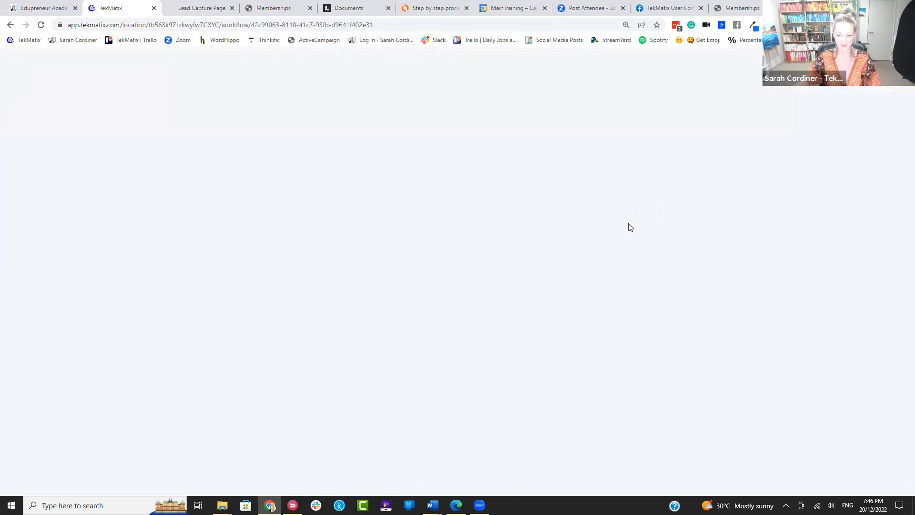
Step: Name the workflow 'hAS ENROLLED IN THE cANDLE MAKING COURSE' and bring up the trigger list
click(509, 74)
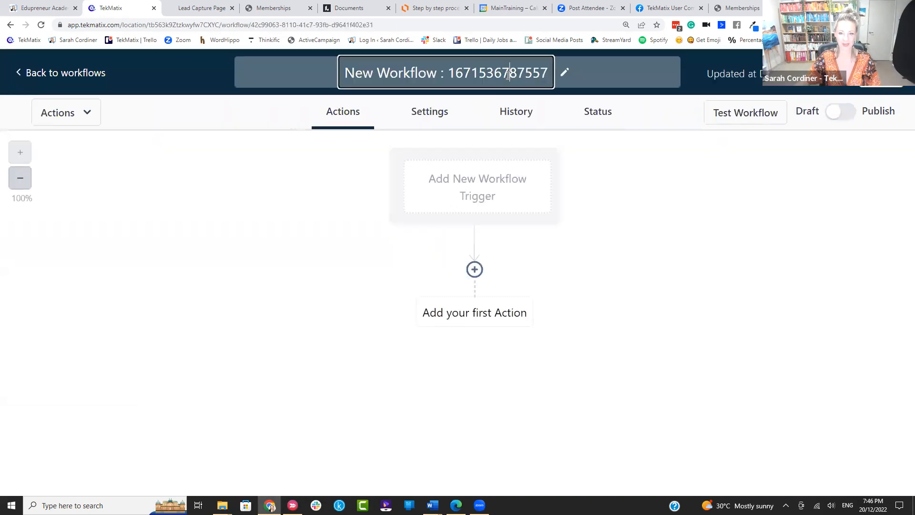
key(BackSpace)
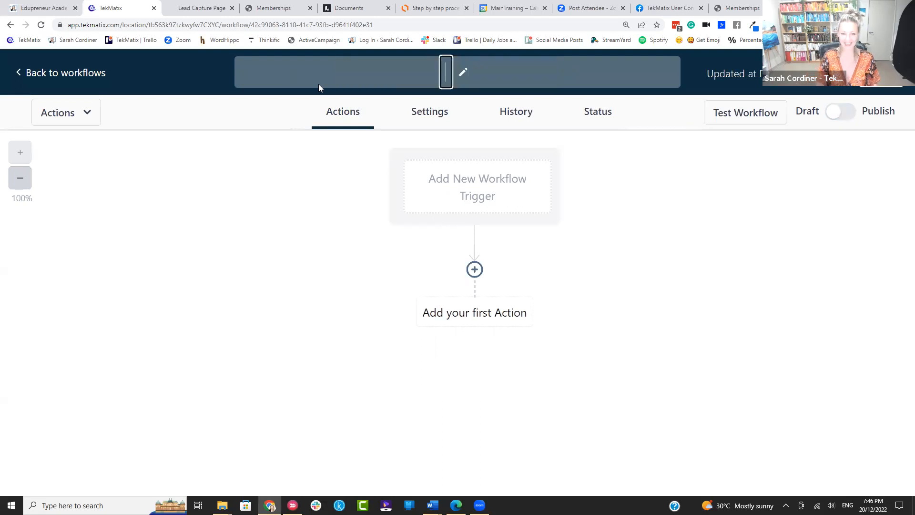
text(hA)
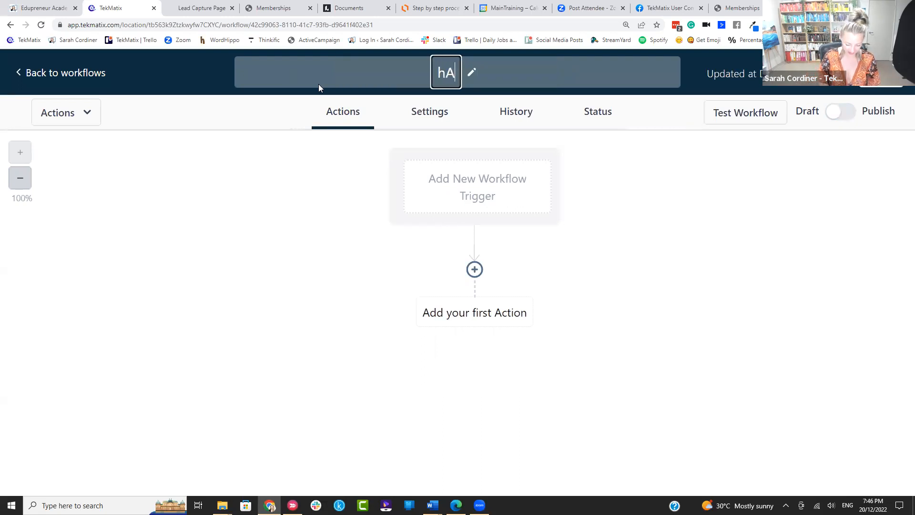
text(S ENROLLED IN THE cANDLE MA)
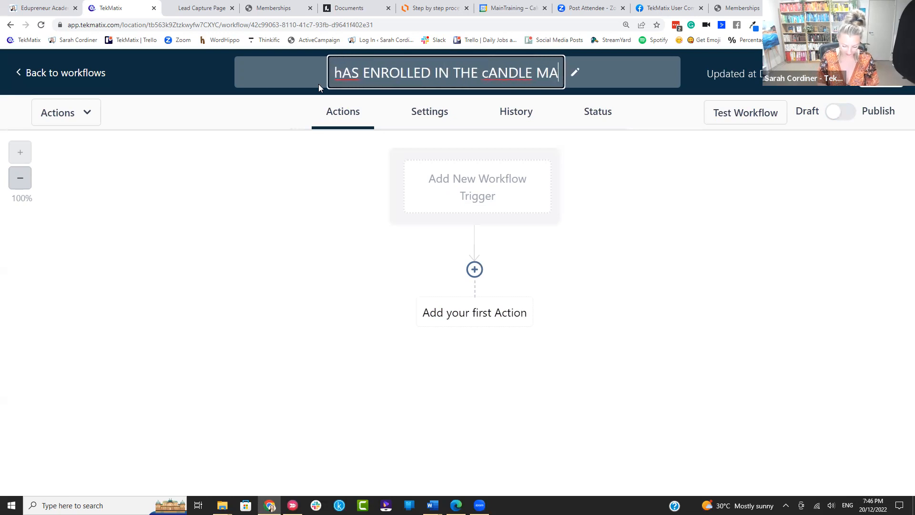
key(BackSpace)
text(AKING COURSE)
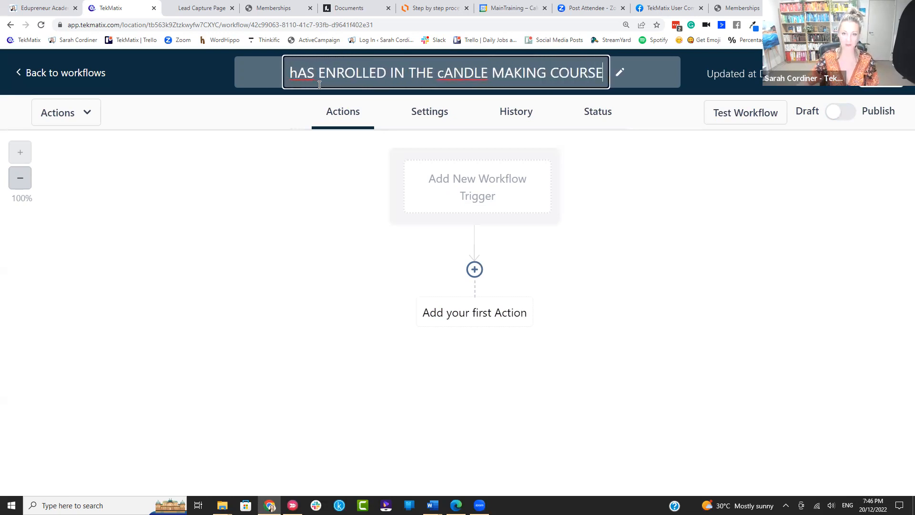
click(650, 125)
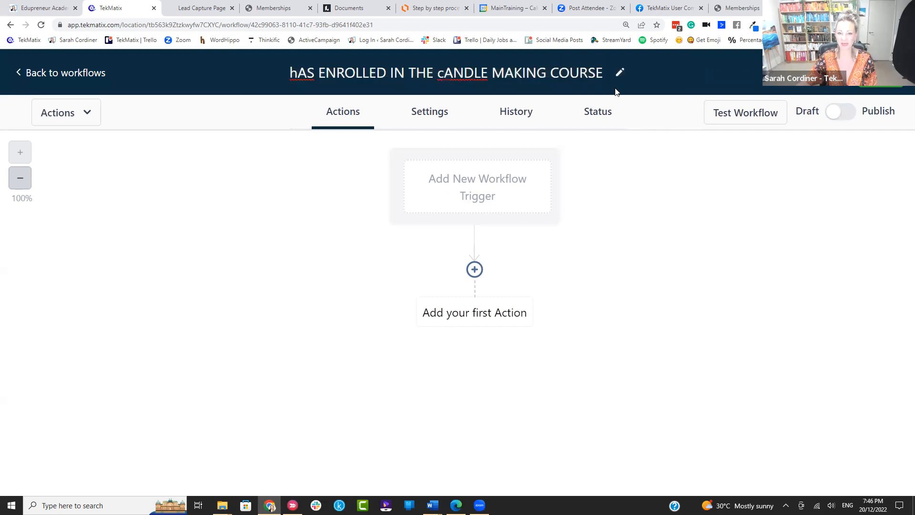
click(502, 179)
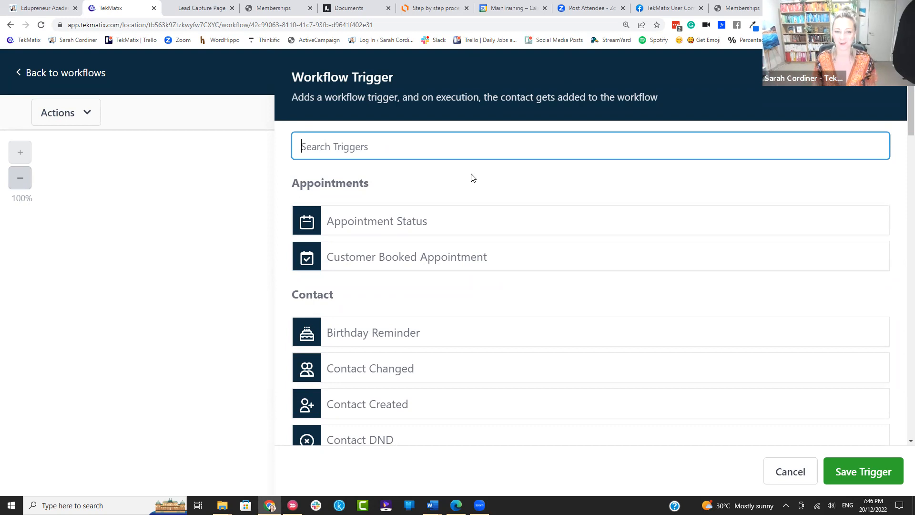
Step: Choose the Membership New Signup trigger and name it 'Has signed up to the candle making course'
text(MEMBER)
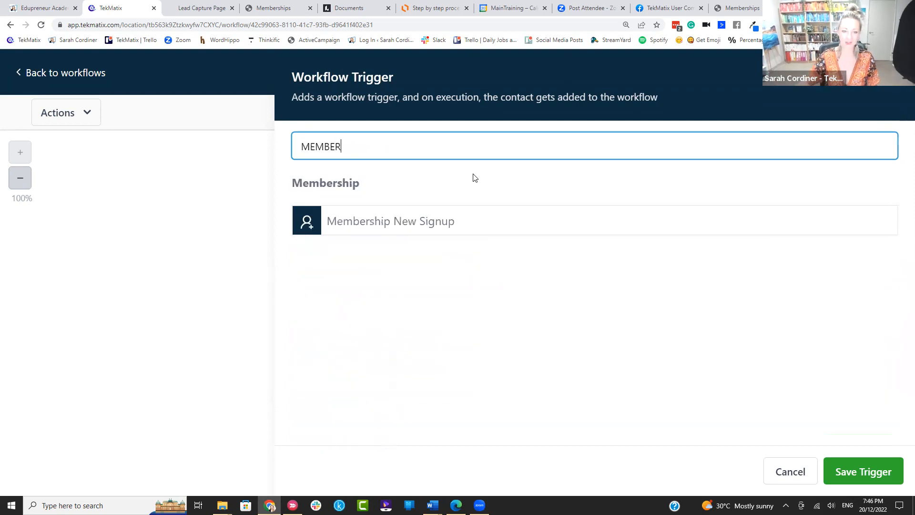
click(446, 224)
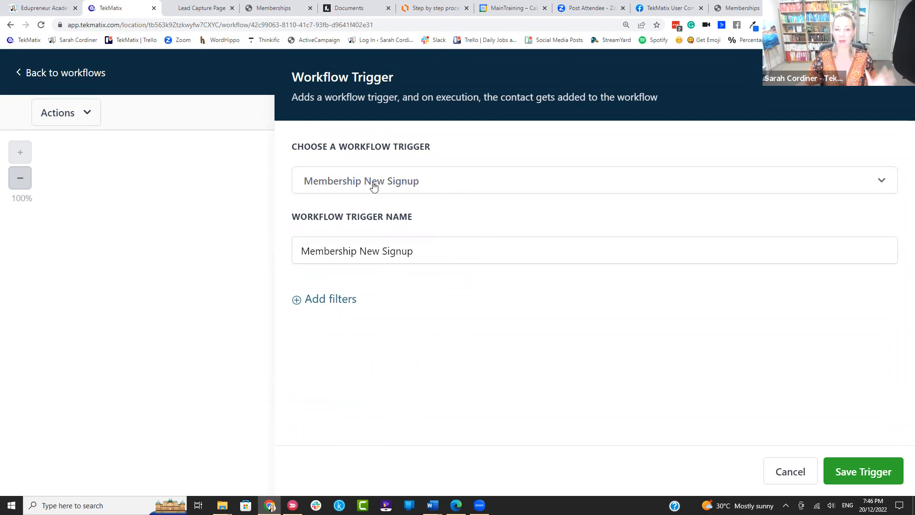
drag(414, 251, 271, 260)
key(BackSpace)
text(H)
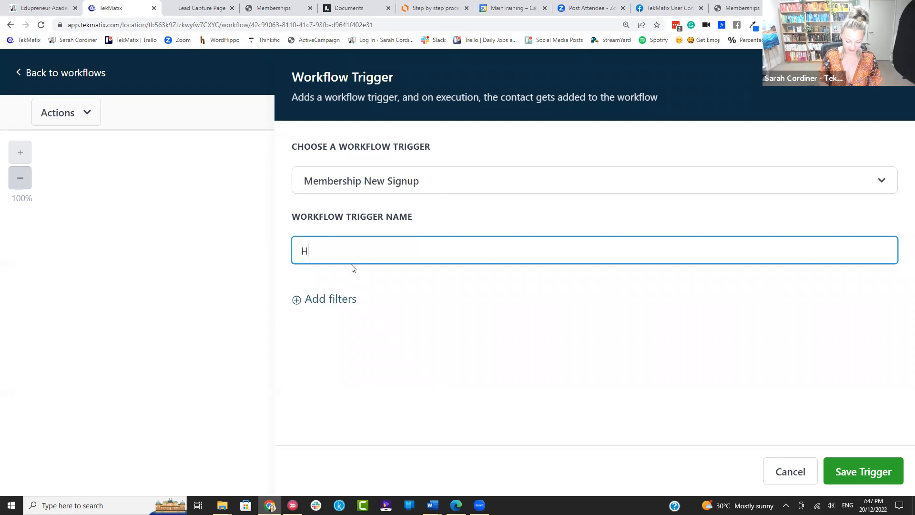
text(as signed up to the candle making course)
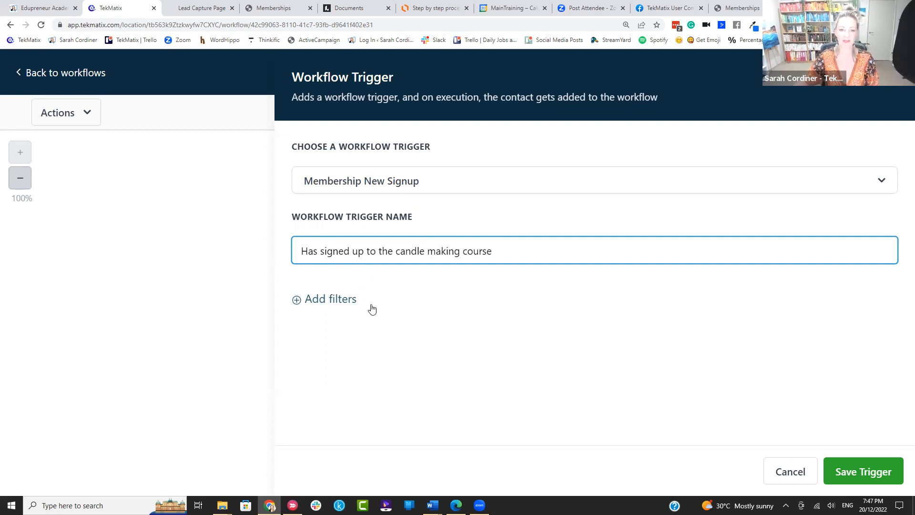
Step: Filter the trigger by Offer 'How To make Amazing Candles' and save it
click(327, 299)
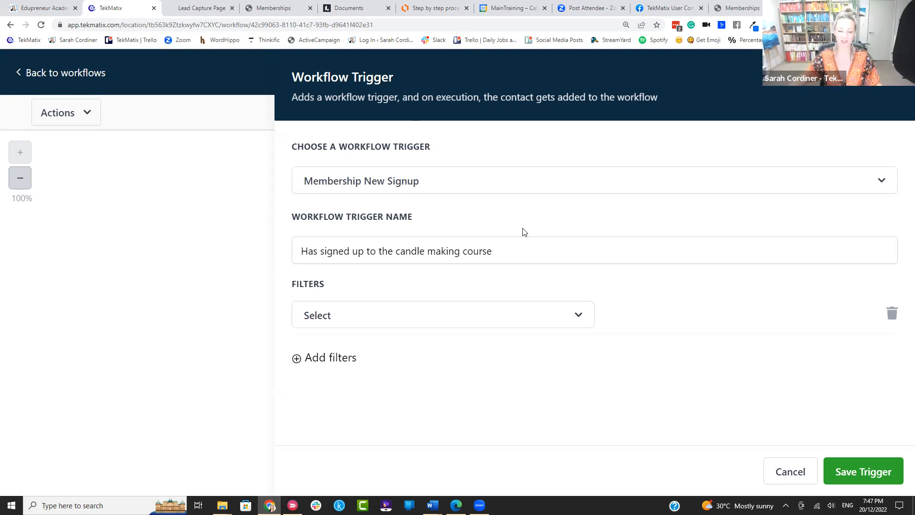
click(345, 314)
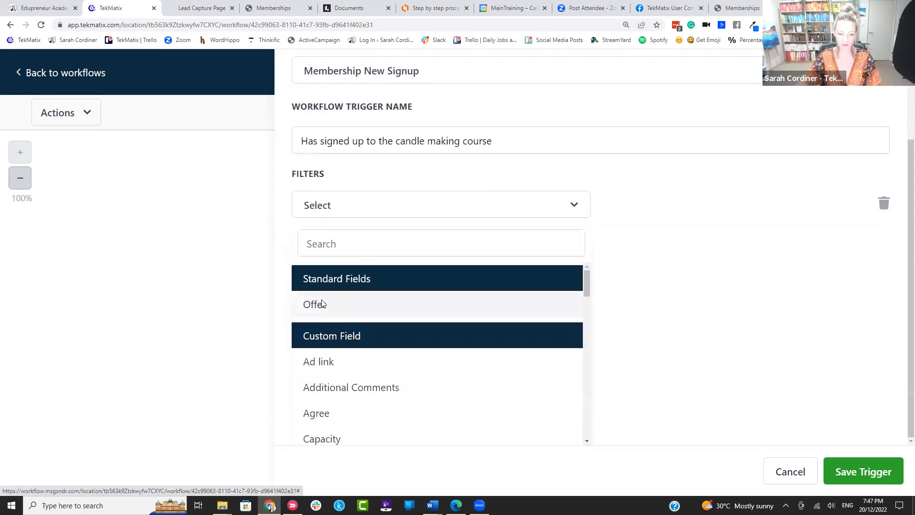
click(321, 304)
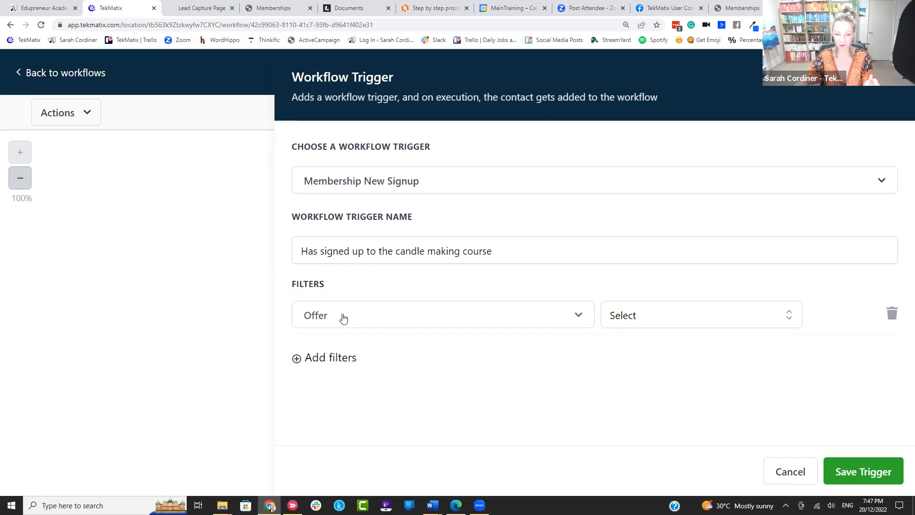
click(622, 318)
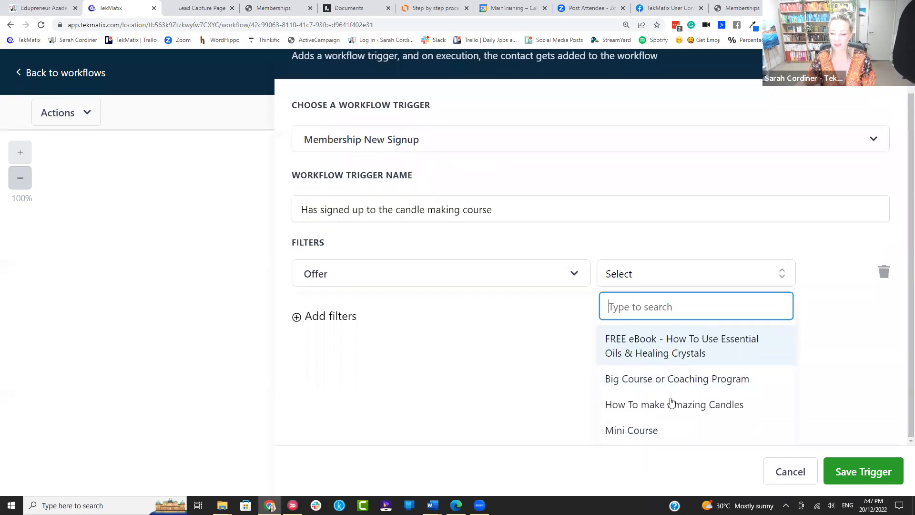
click(673, 405)
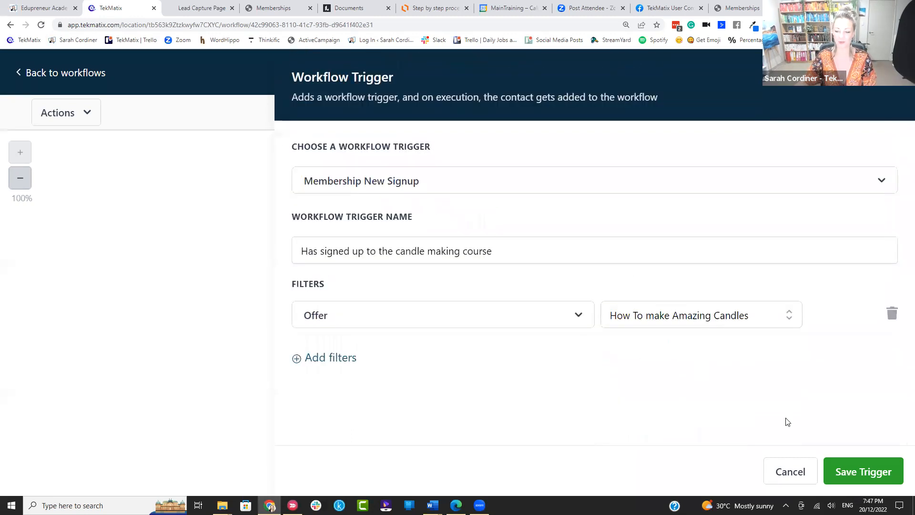
click(902, 471)
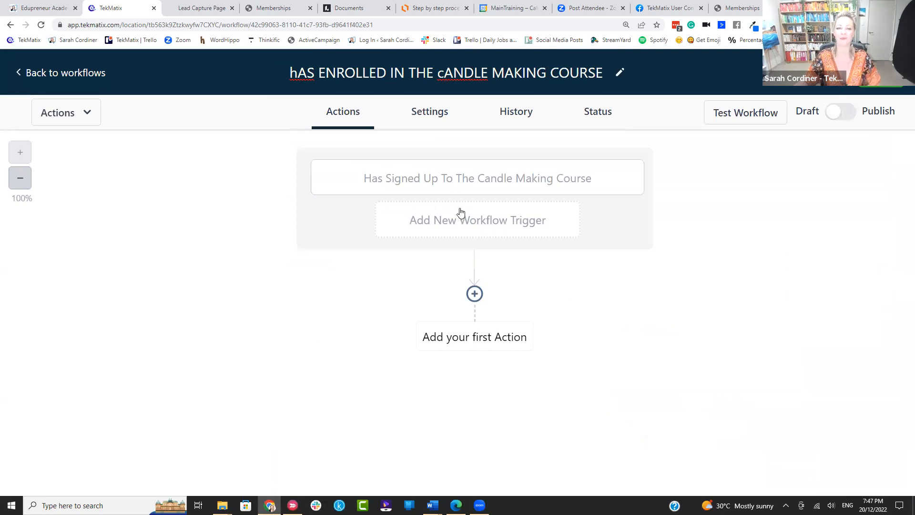
Step: Add an Add Contact Tag action named 'Add Tag - has enrolled in candle making course'
key(ctrl+minus)
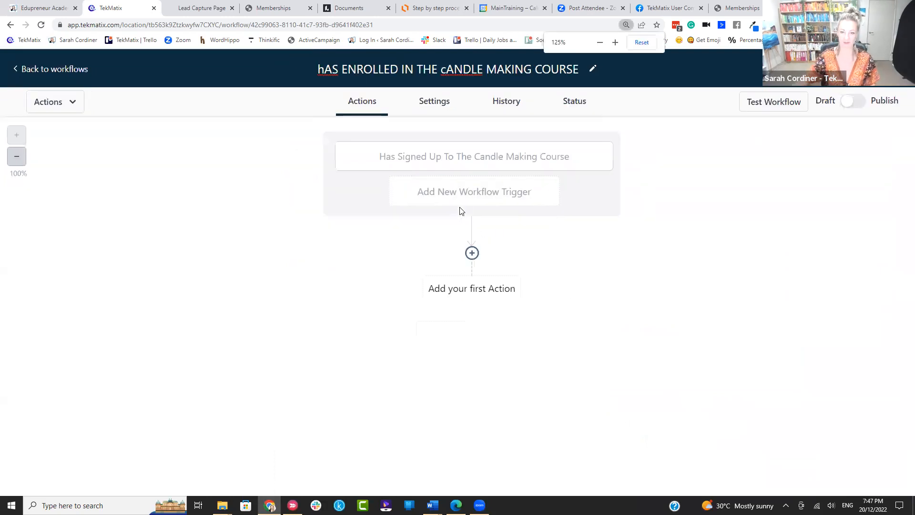
click(472, 253)
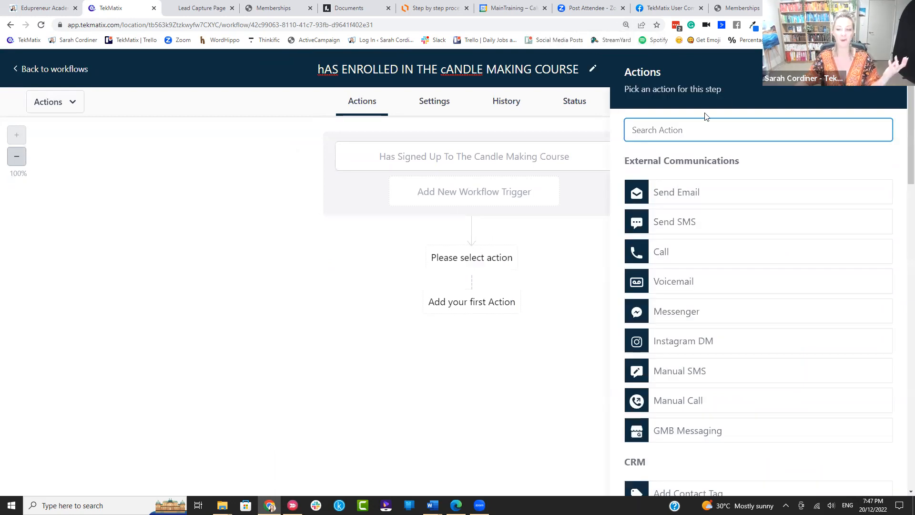
text(tag)
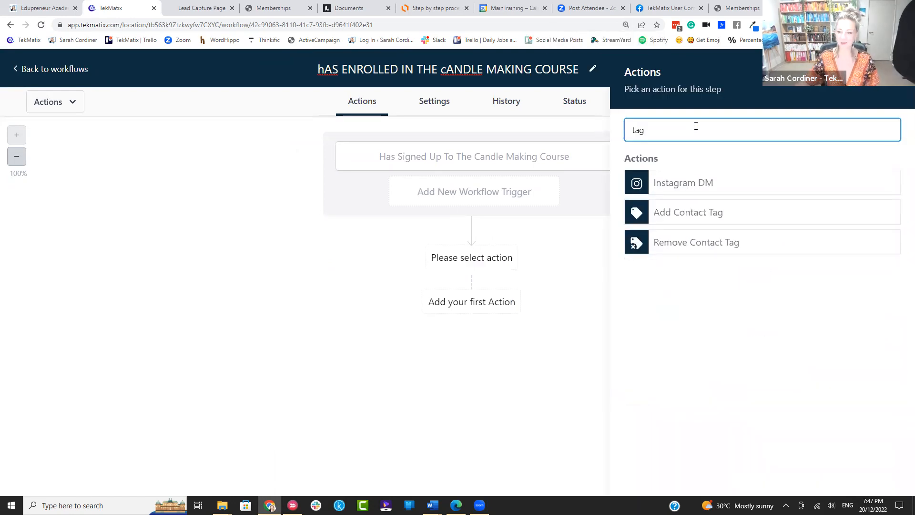
click(714, 213)
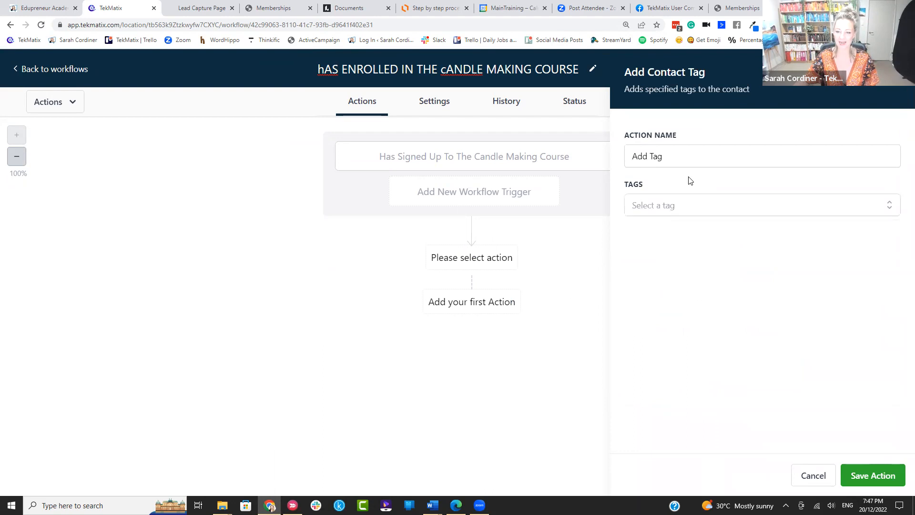
click(670, 156)
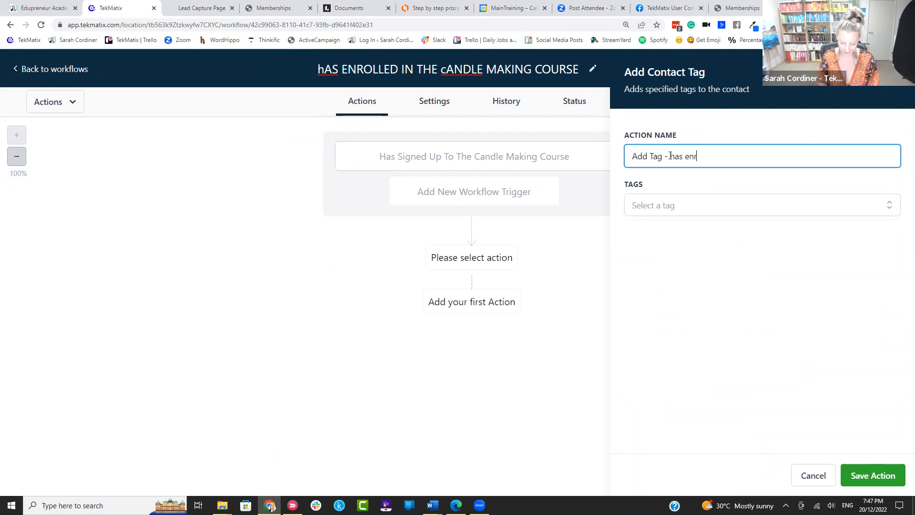
text(- has enrolled in candle making course)
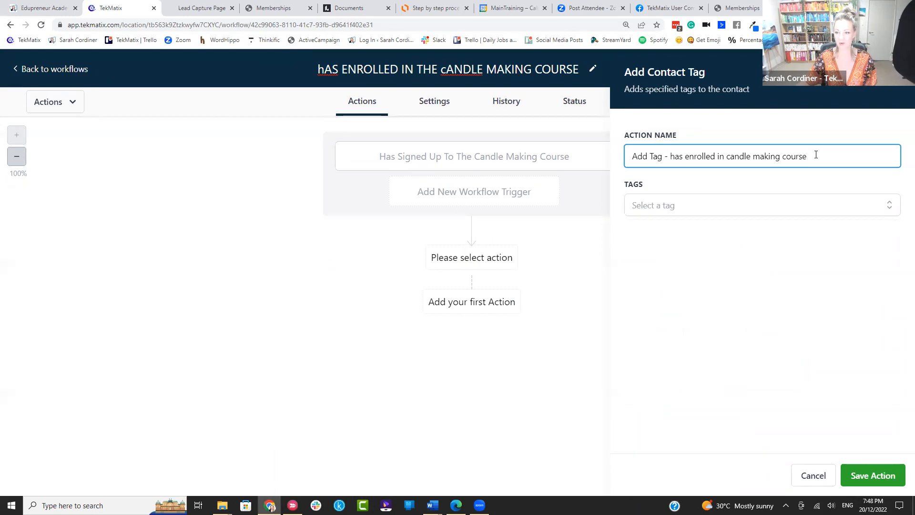
Step: Create and apply the new tag 'has enrolled in candle making course' to the action
drag(815, 155, 672, 172)
key(ctrl+c)
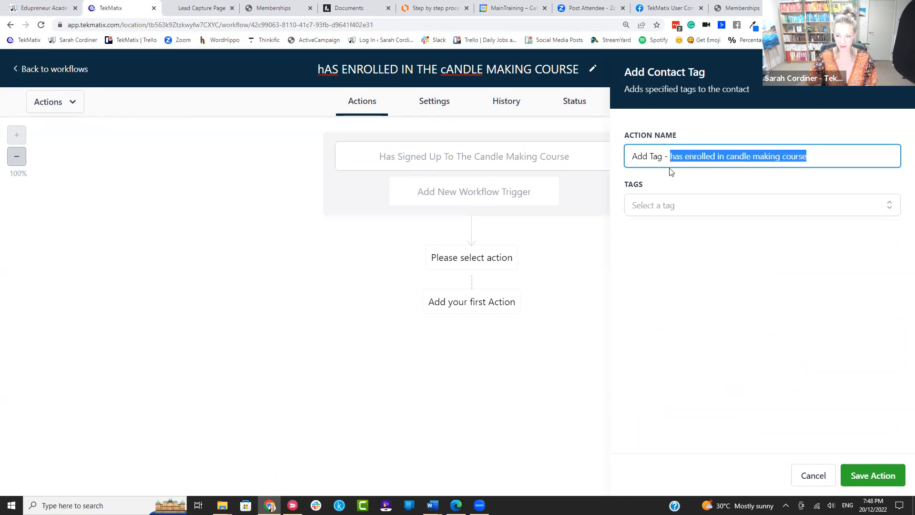
click(657, 208)
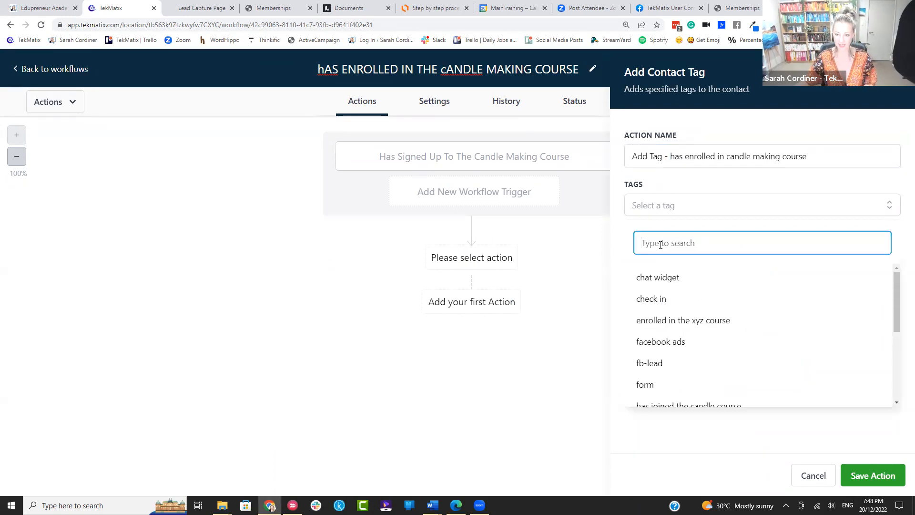
key(ctrl+v)
click(775, 273)
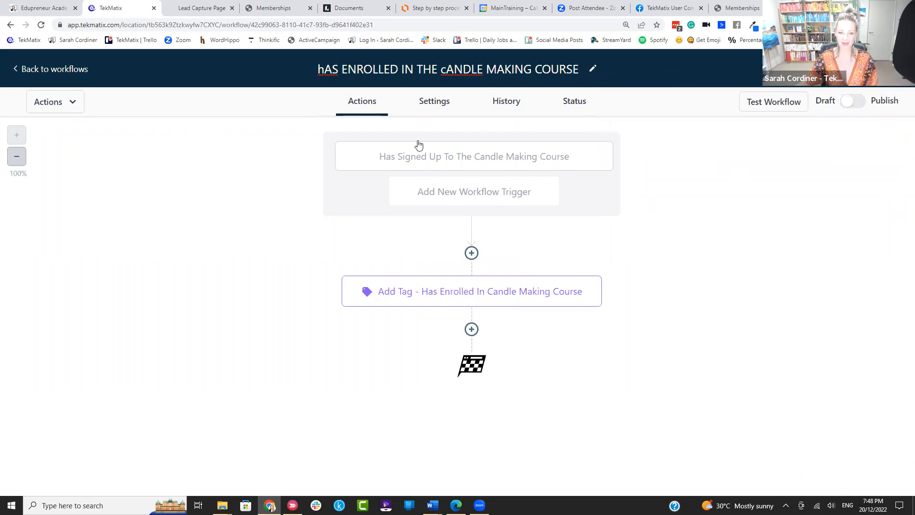
click(471, 330)
Step: Add a Membership Grant Offer step named 'Grant access to the candle making' that grants the How To make Amazing Candles offer
click(655, 130)
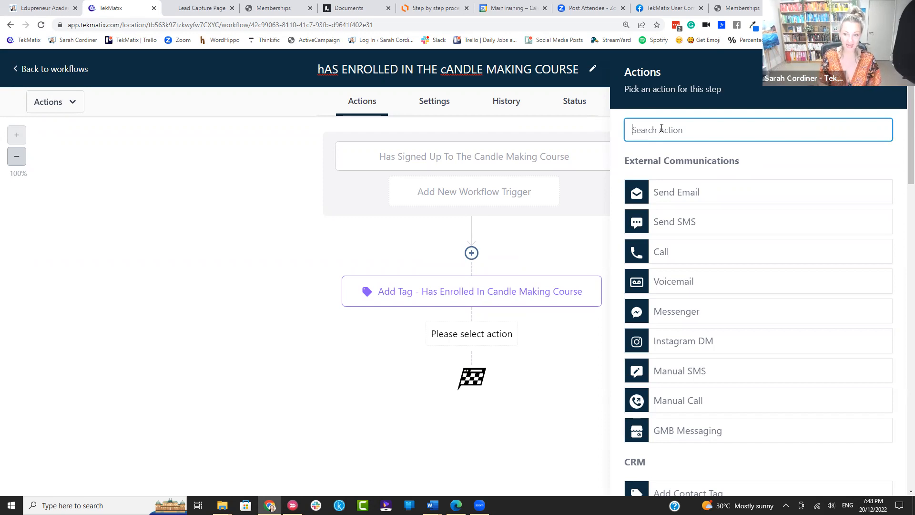
text(grant)
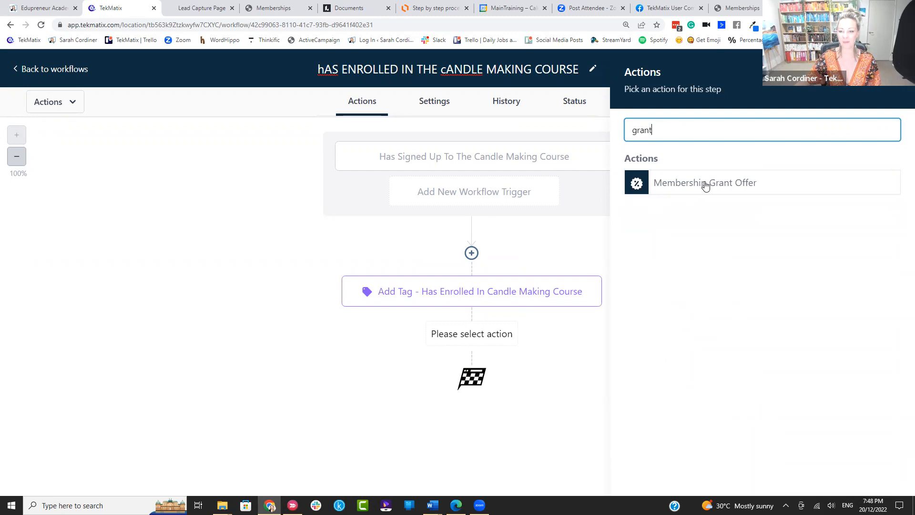
click(733, 184)
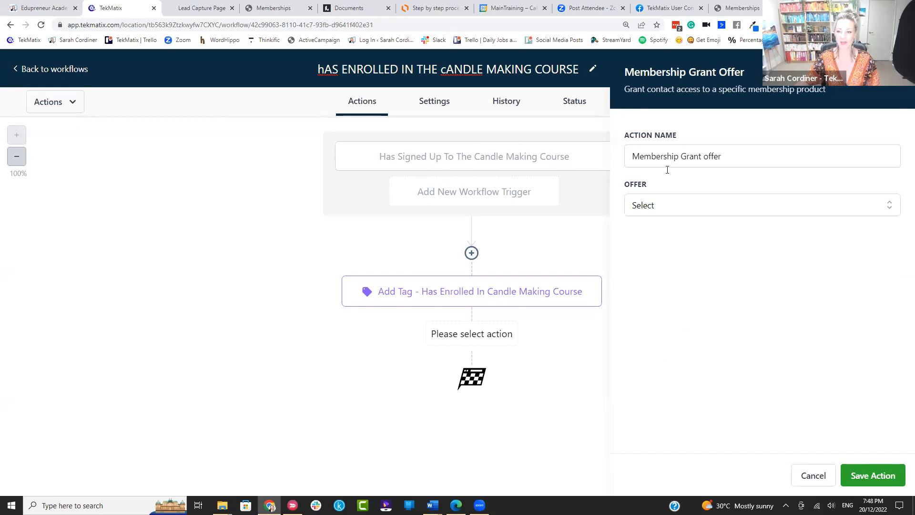
click(720, 157)
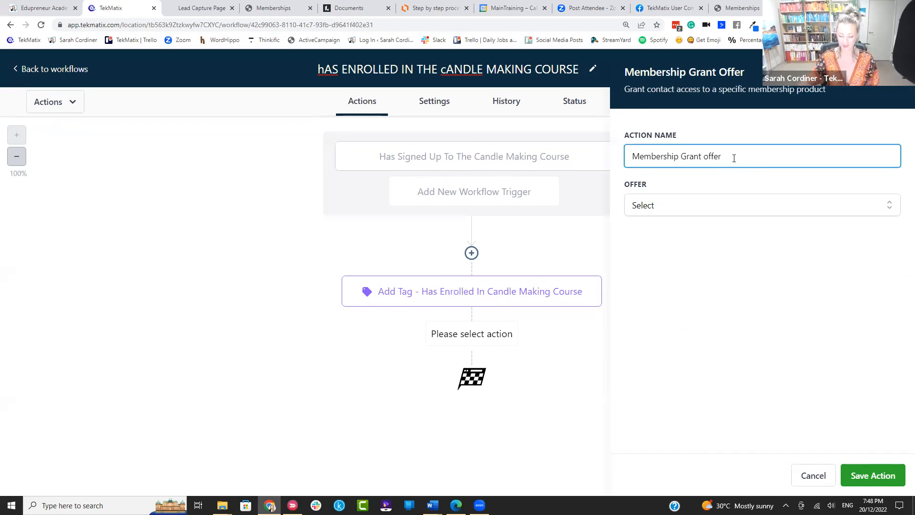
drag(734, 159, 579, 170)
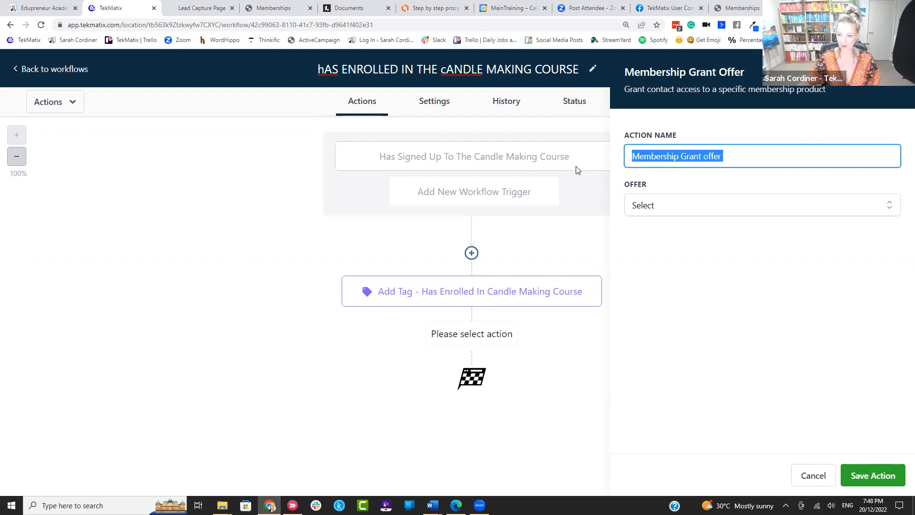
text(Grant access to the candle making course)
click(654, 201)
click(680, 299)
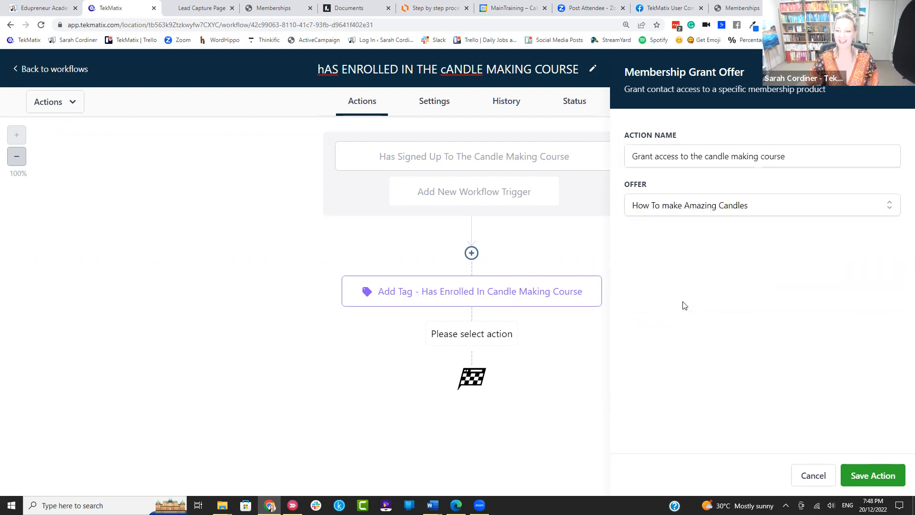
click(883, 477)
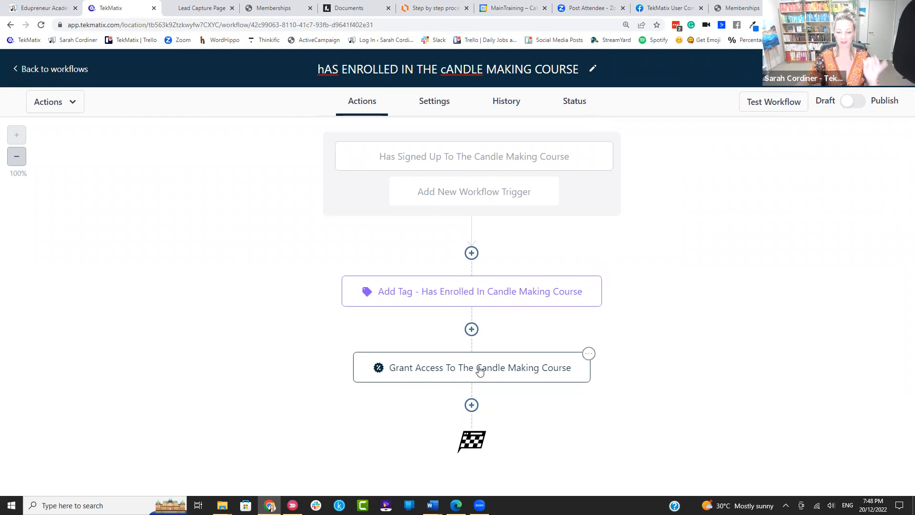
click(471, 404)
Step: Add a Send Email step with the sender's name, the sender's e-mail and subject 'heres your candle making course access!'
click(690, 192)
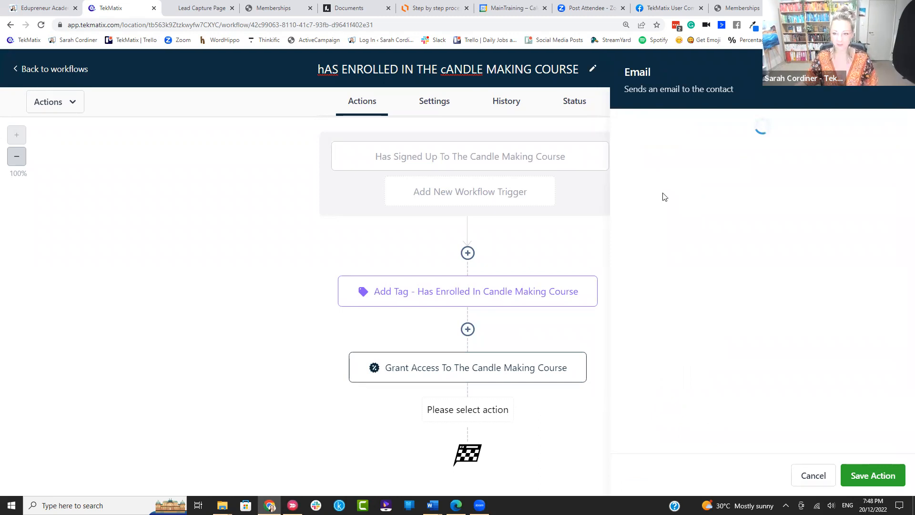
click(668, 227)
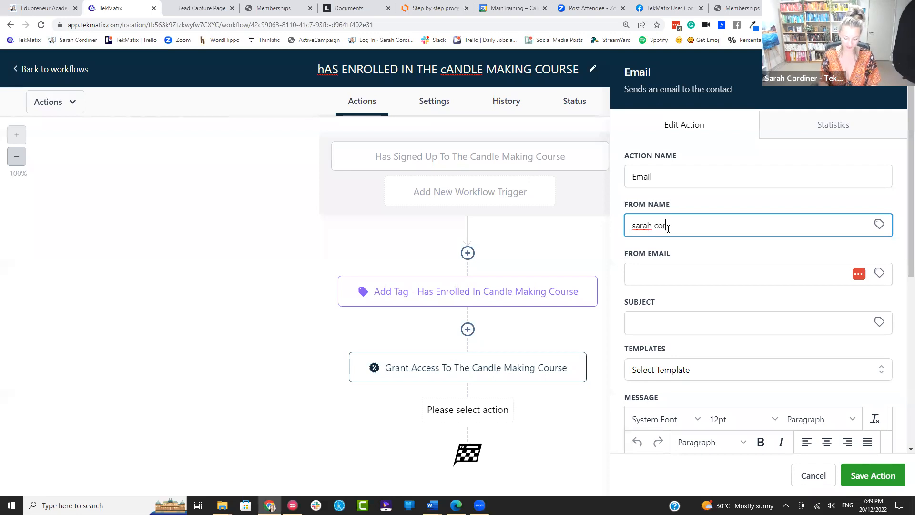
click(652, 273)
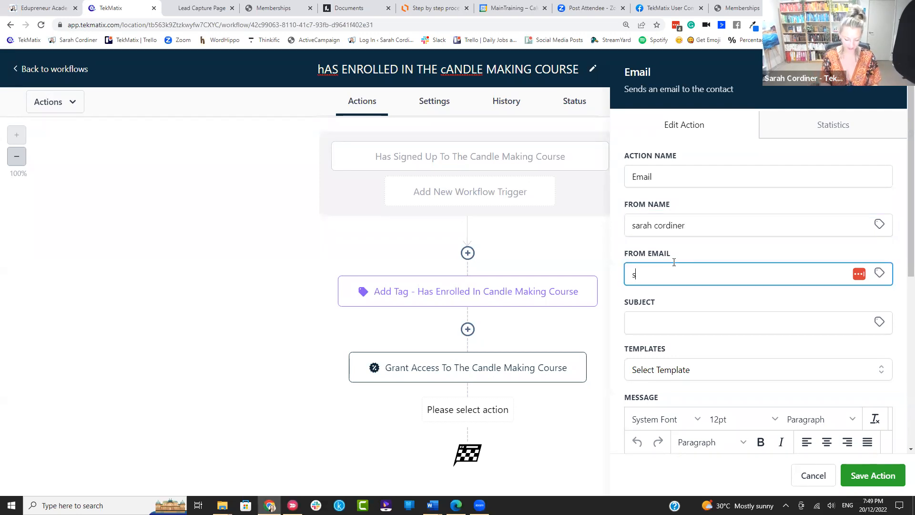
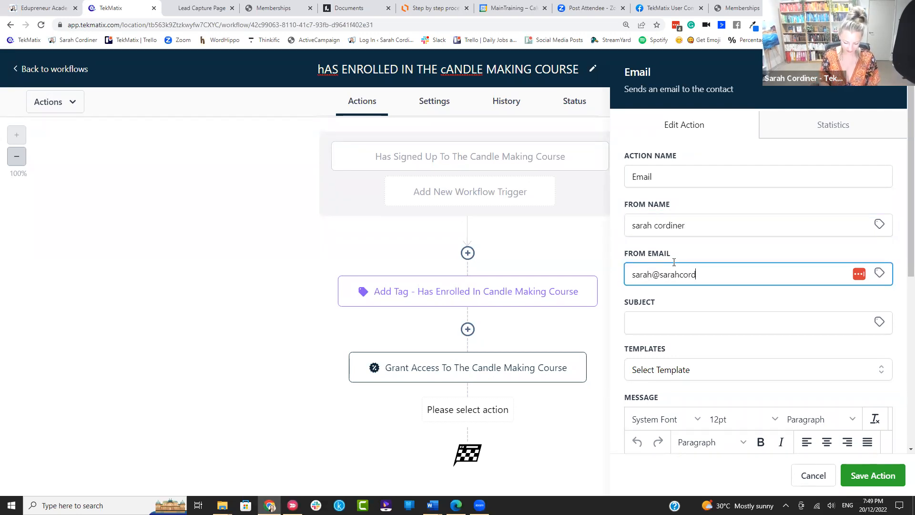
click(673, 321)
text(he)
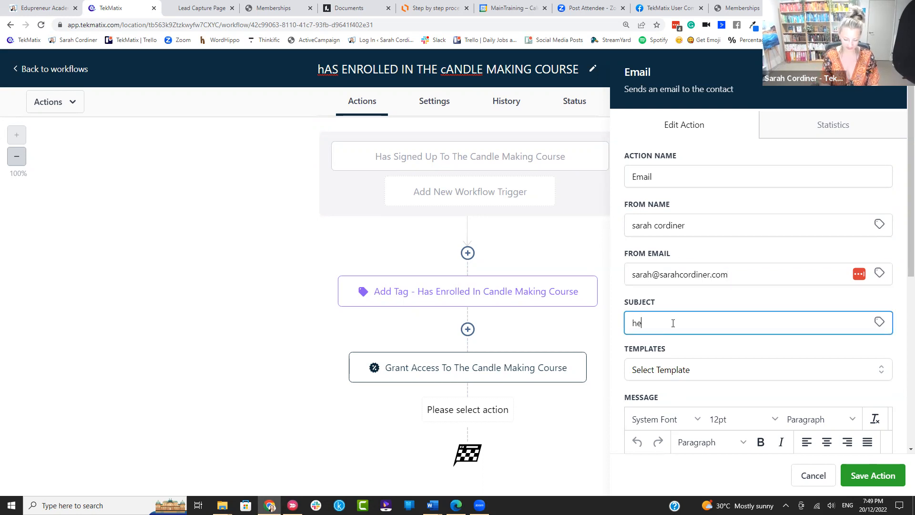
text(res your candle mak)
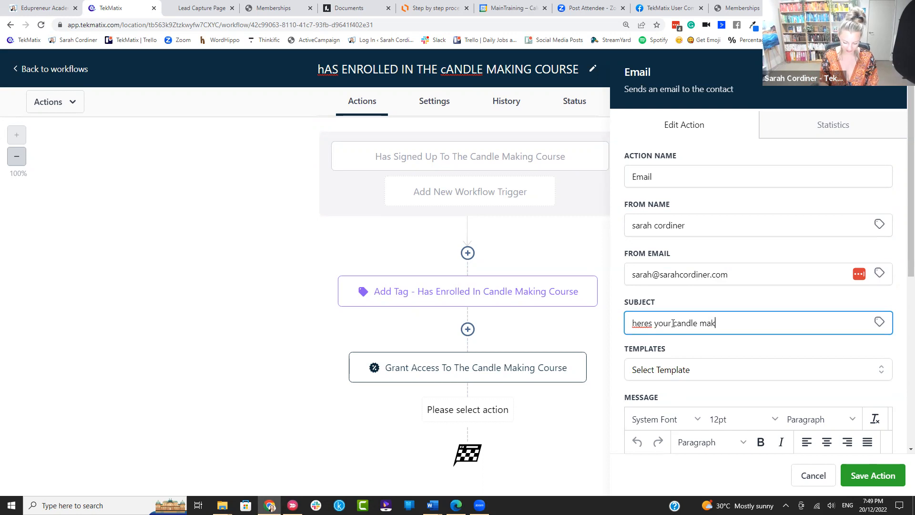
text(ing course access!)
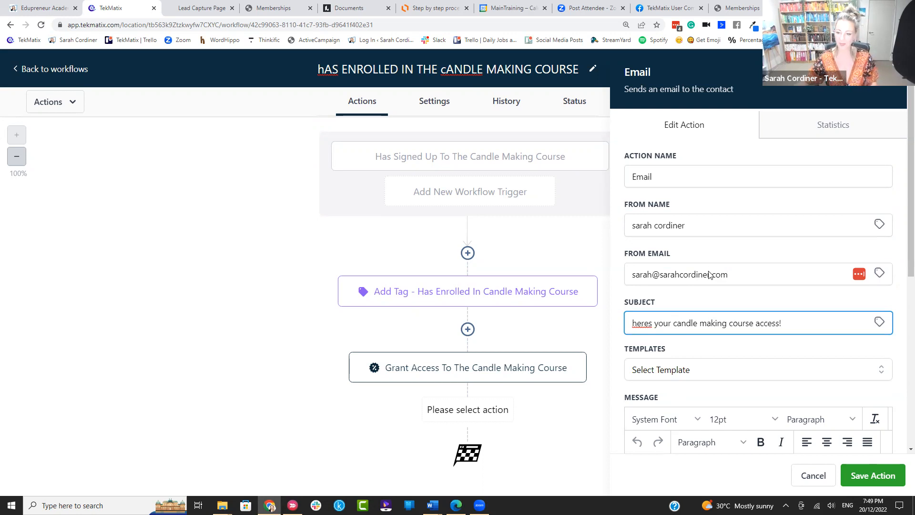
Step: Start the message body with 'Hi' followed by the contact's First Name custom value and a comma
scroll(687, 286, down, 4)
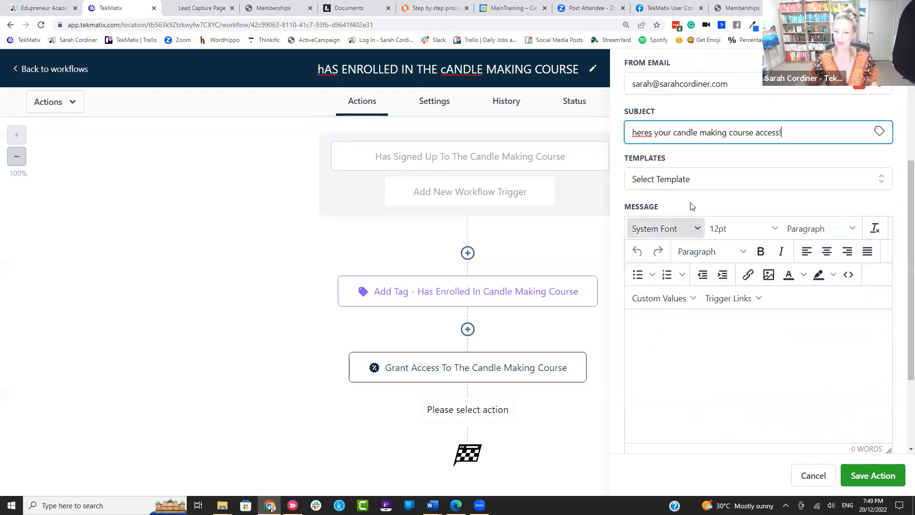
click(693, 331)
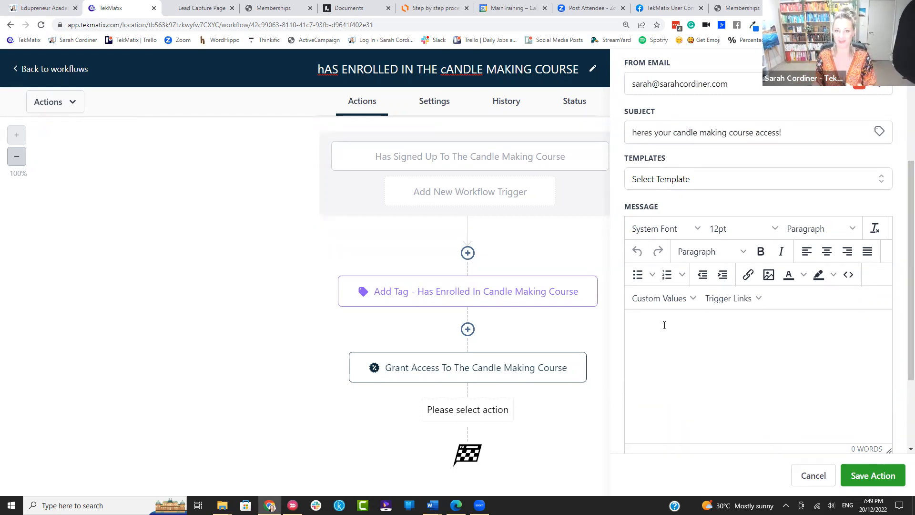
text(Hi)
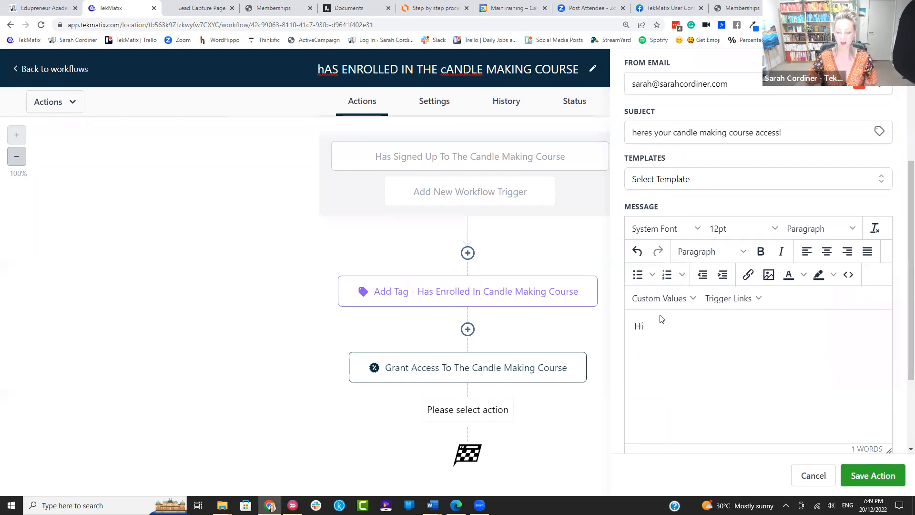
key(ctrl+plus)
scroll(698, 293, down, 3)
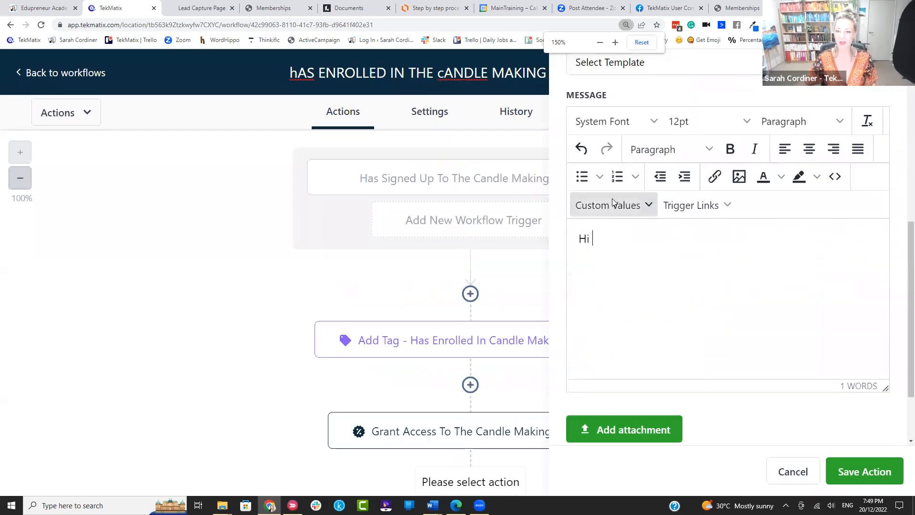
click(621, 209)
mouse_move(610, 238)
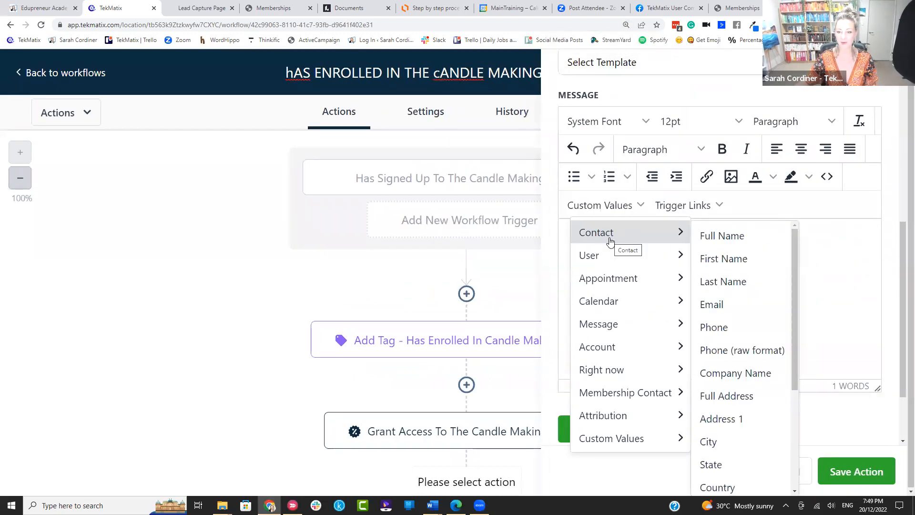
click(722, 258)
text(,)
key(Return)
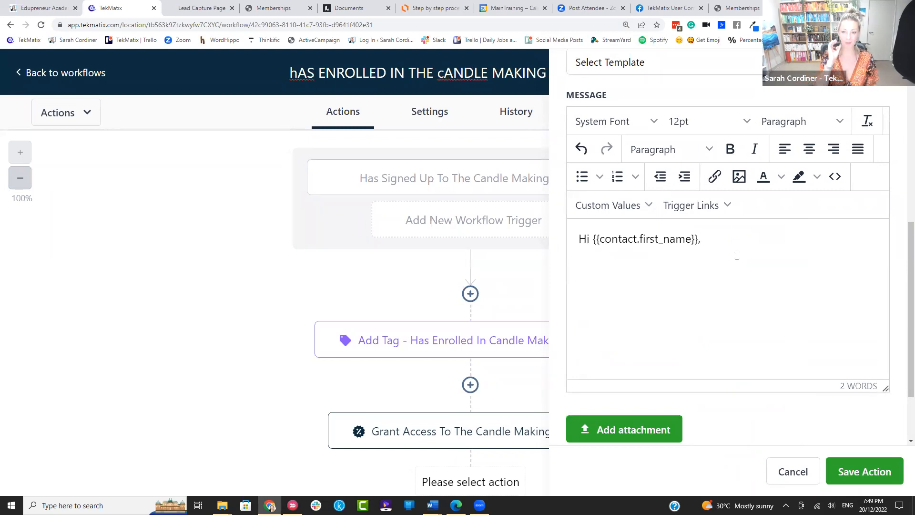
Step: Add the thank-you line, 'Here are your log in details:' and URL, Email and Password labels
text(Thank youf or joining the candle maiking course...)
key(Return)
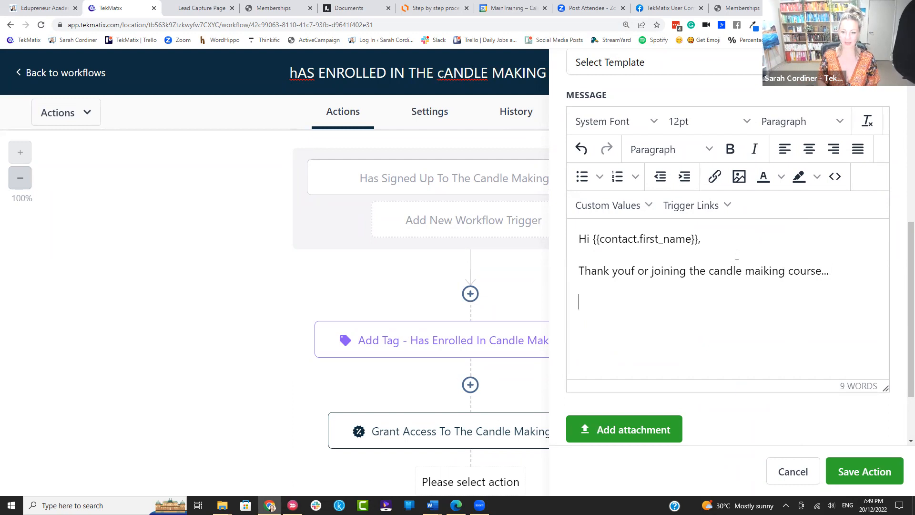
text(Here are youtr log in detaiuls)
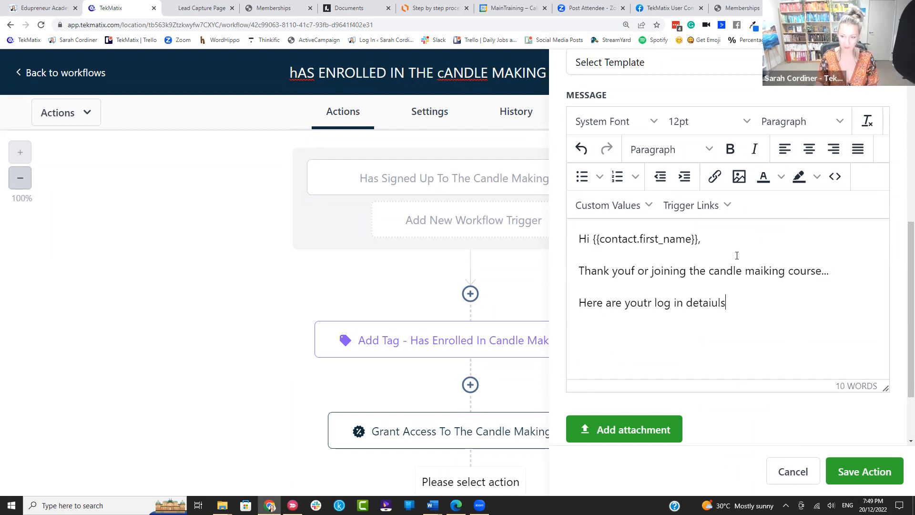
click(719, 301)
key(BackSpace)
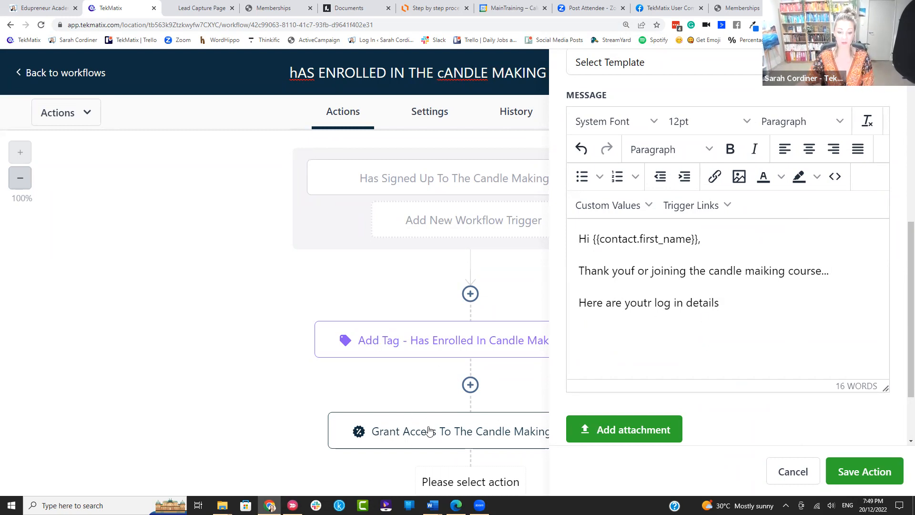
click(747, 301)
text(:)
key(Return)
key(Return)
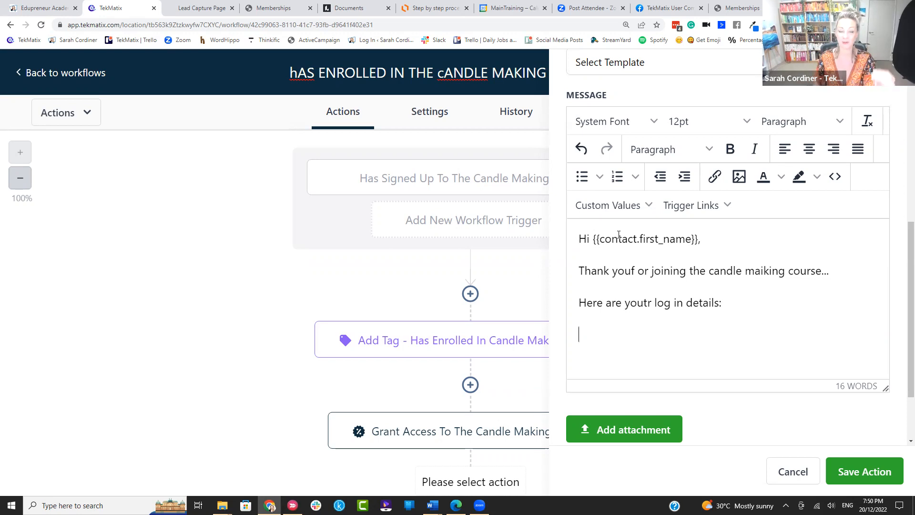
text(URL: )
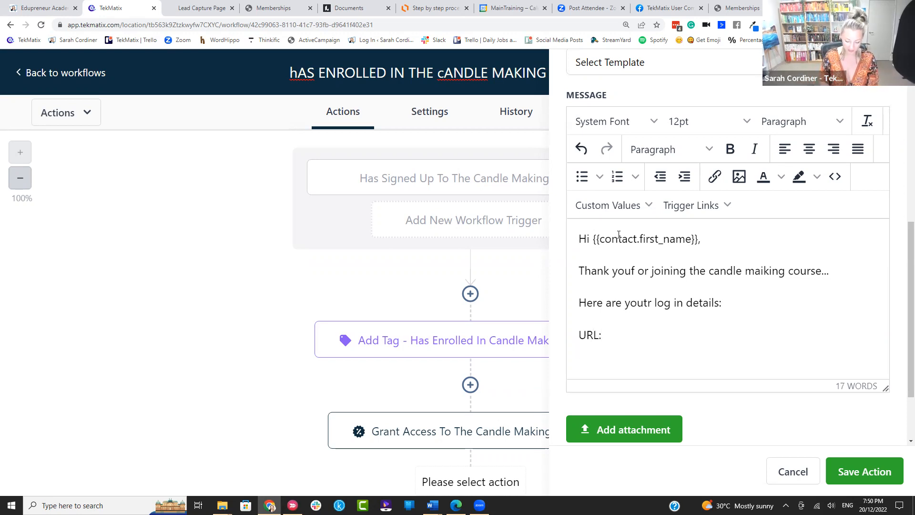
text(Email:)
key(Return)
text(P)
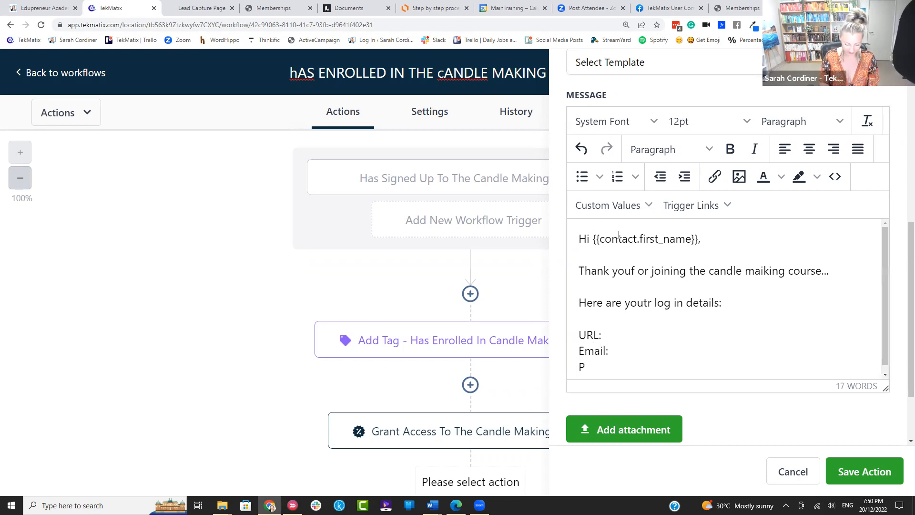
text(asssowrd:)
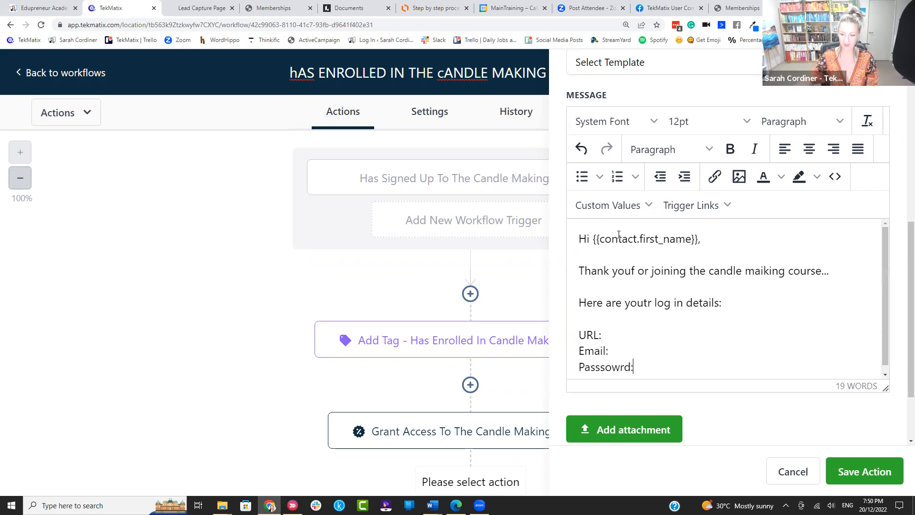
Step: Correct the Password label and insert the Membership Contact Login URL after 'URL:'
key(BackSpace)
key(BackSpace)
key(BackSpace)
key(BackSpace)
key(BackSpace)
key(BackSpace)
text(word:)
click(626, 333)
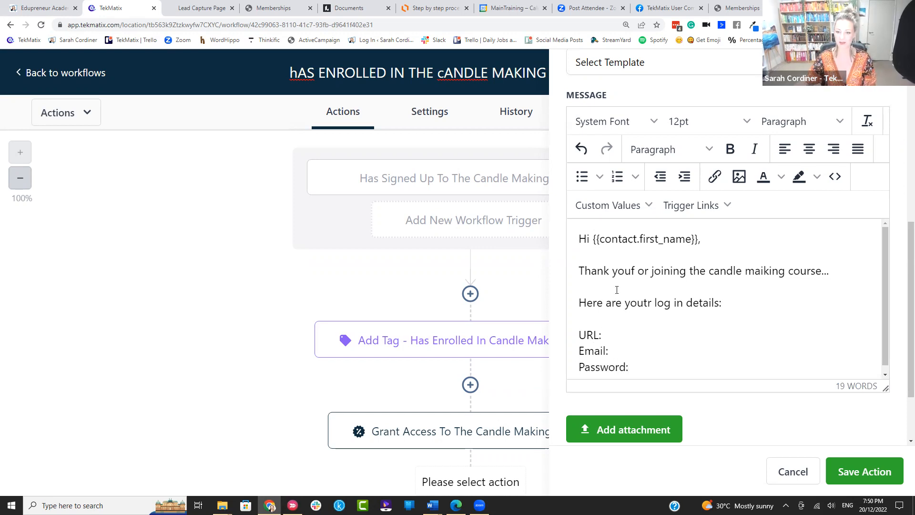
click(610, 205)
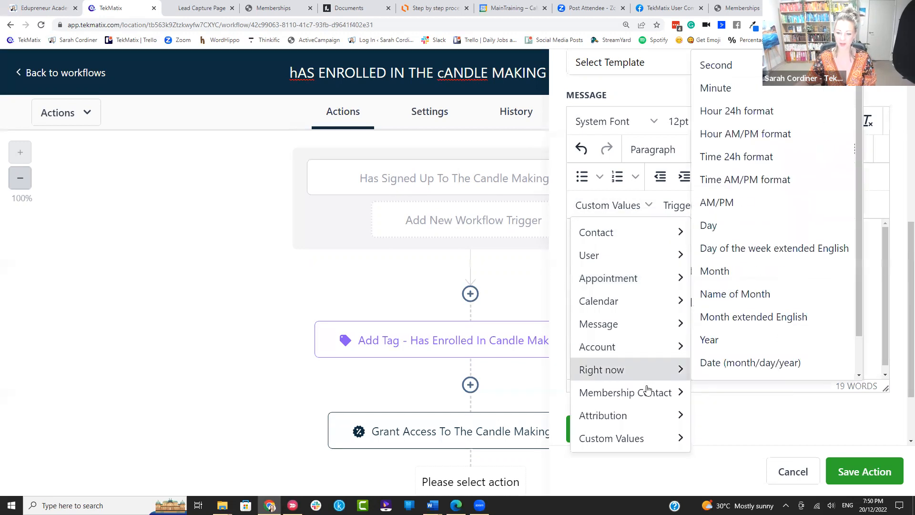
mouse_move(647, 391)
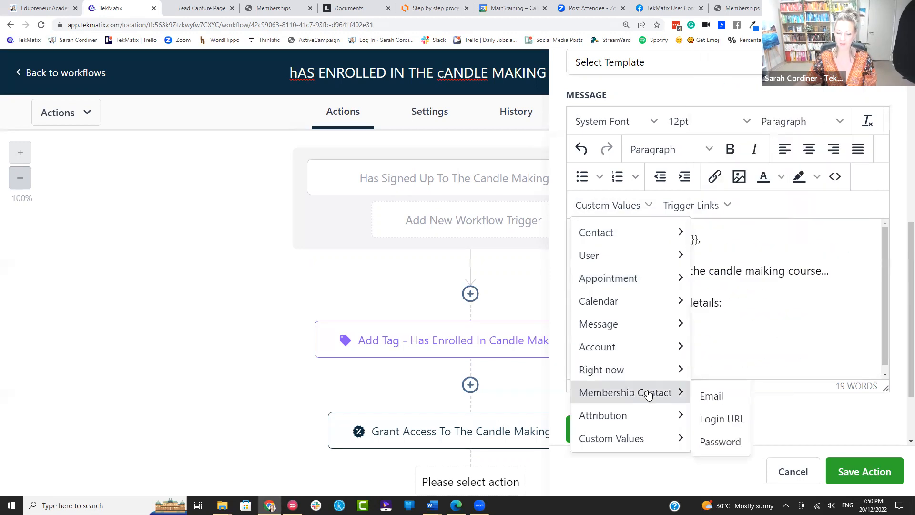
click(722, 420)
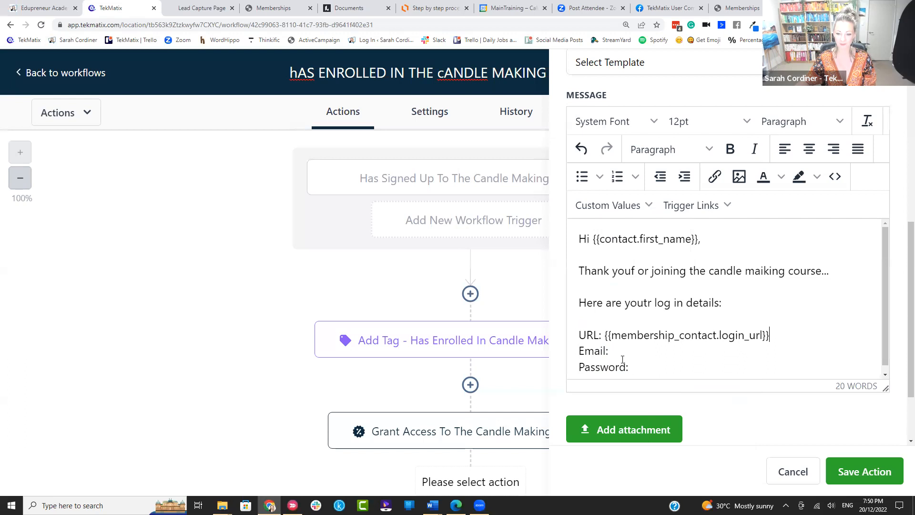
drag(778, 333, 605, 336)
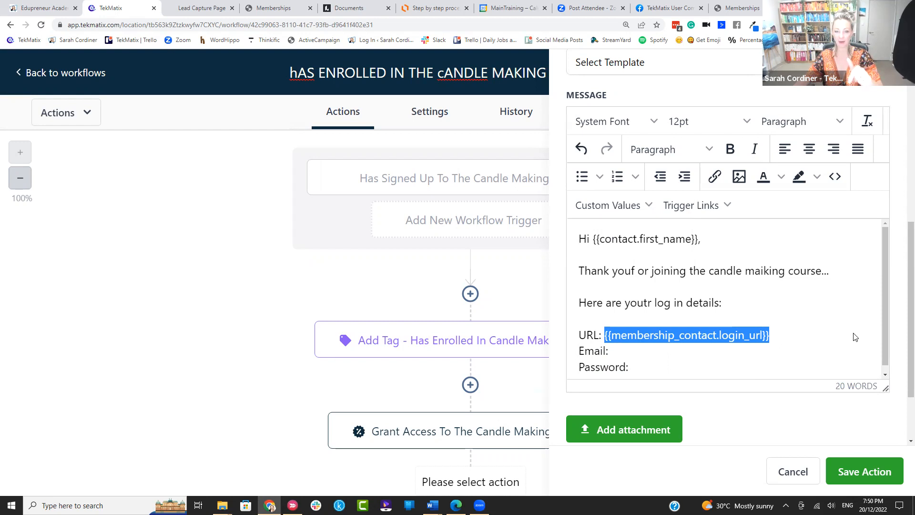
click(744, 332)
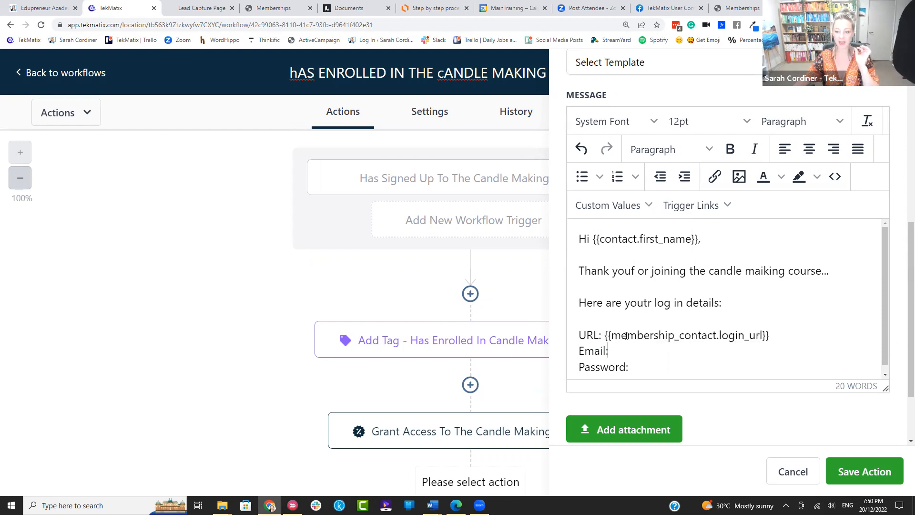
click(610, 205)
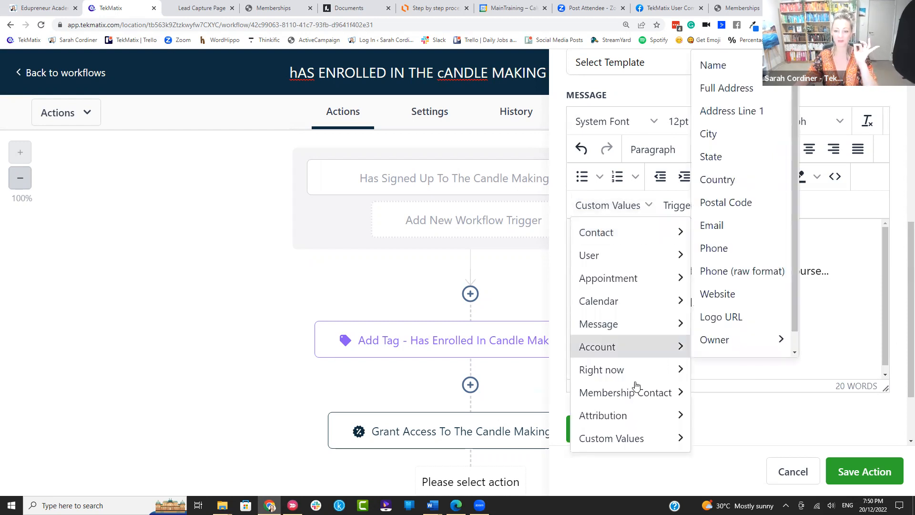
mouse_move(640, 396)
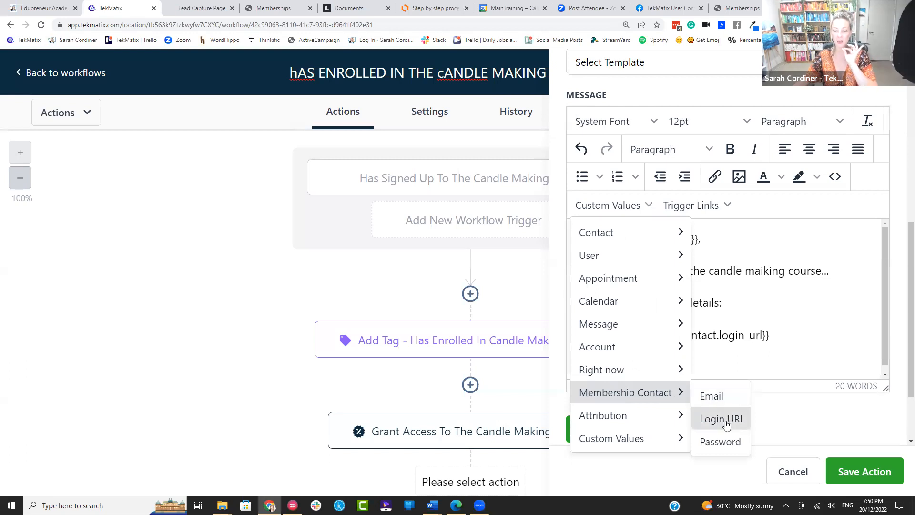
click(737, 370)
drag(784, 336, 604, 336)
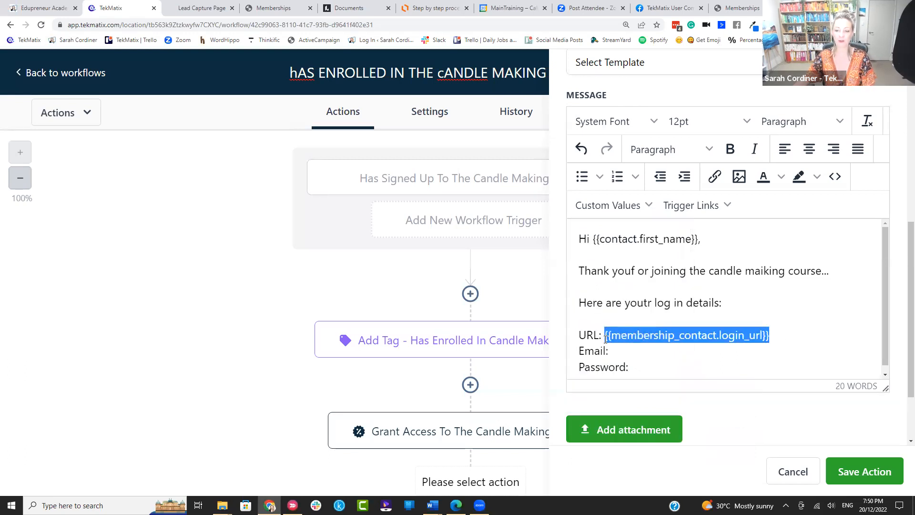
Step: Insert the member's Email and Password custom values after the Email and Password labels
click(656, 351)
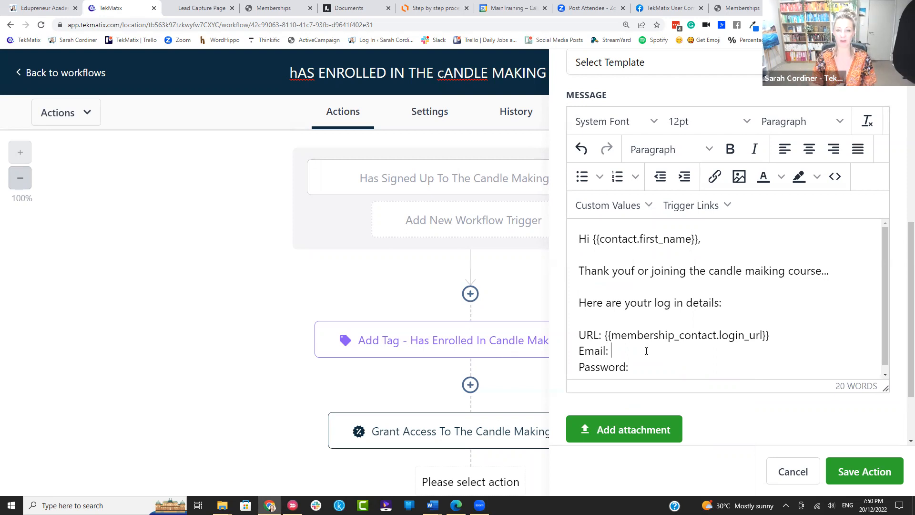
click(626, 204)
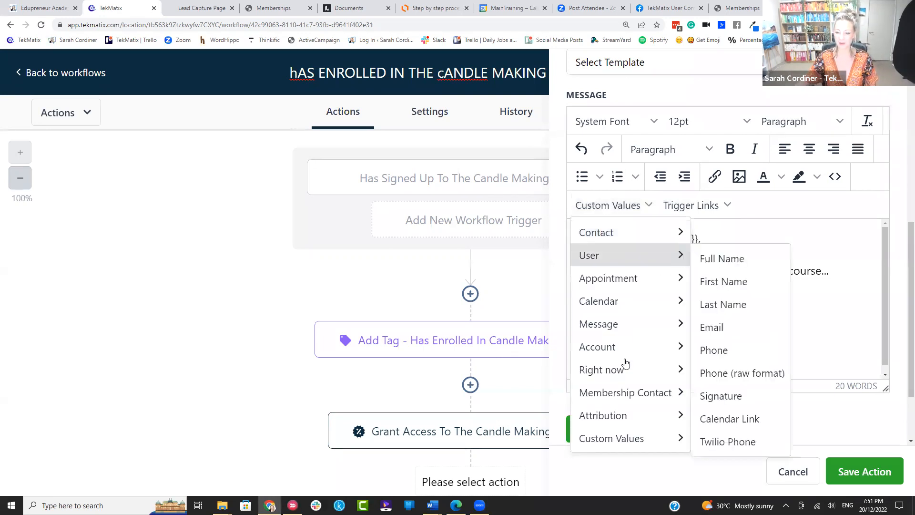
mouse_move(623, 398)
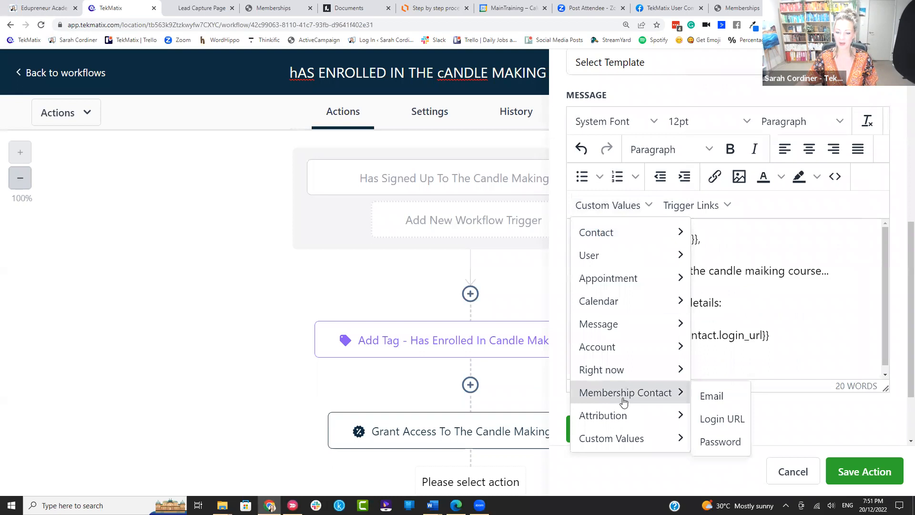
click(711, 395)
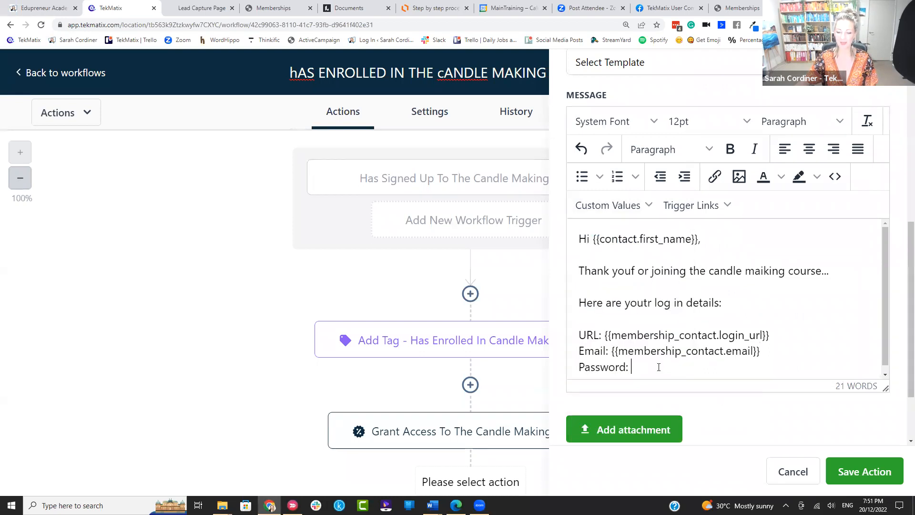
drag(761, 352, 611, 355)
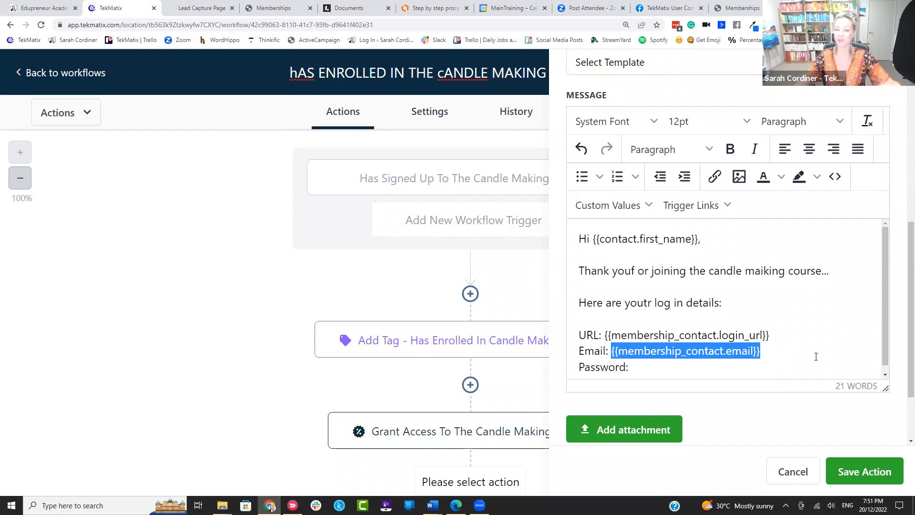
click(650, 369)
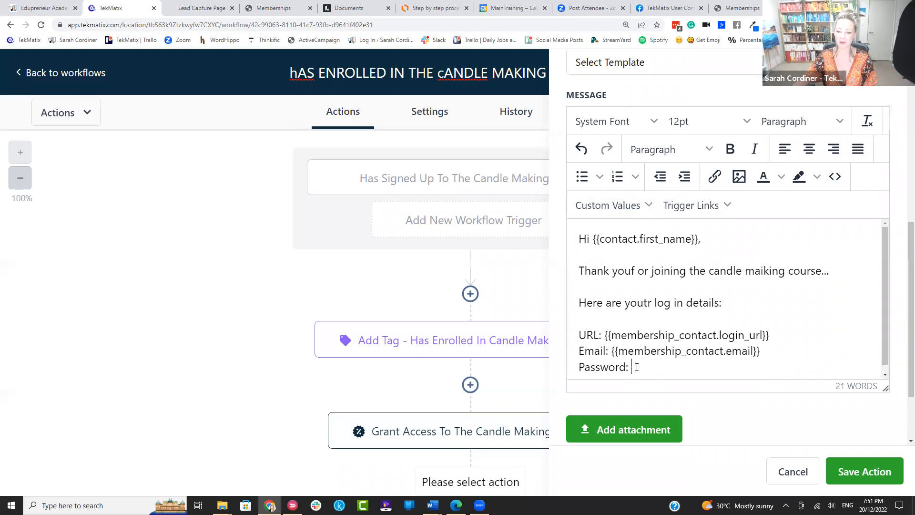
click(620, 210)
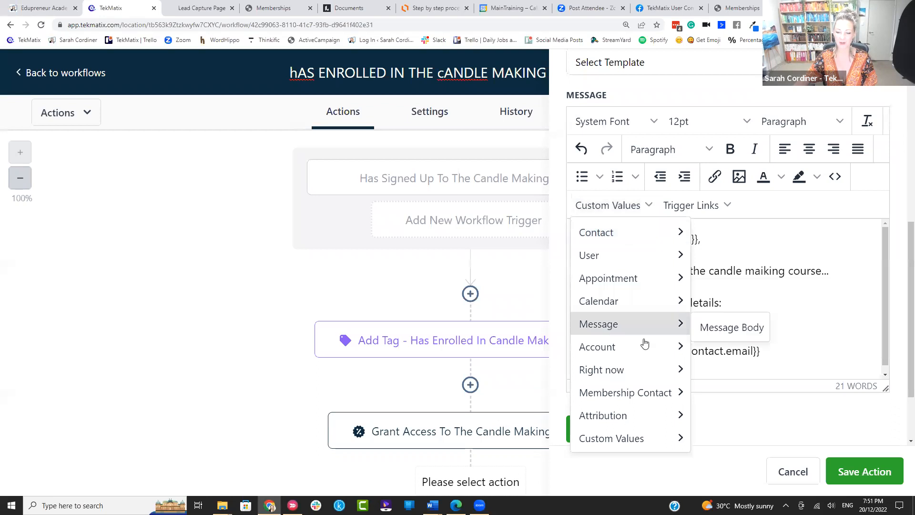
mouse_move(622, 392)
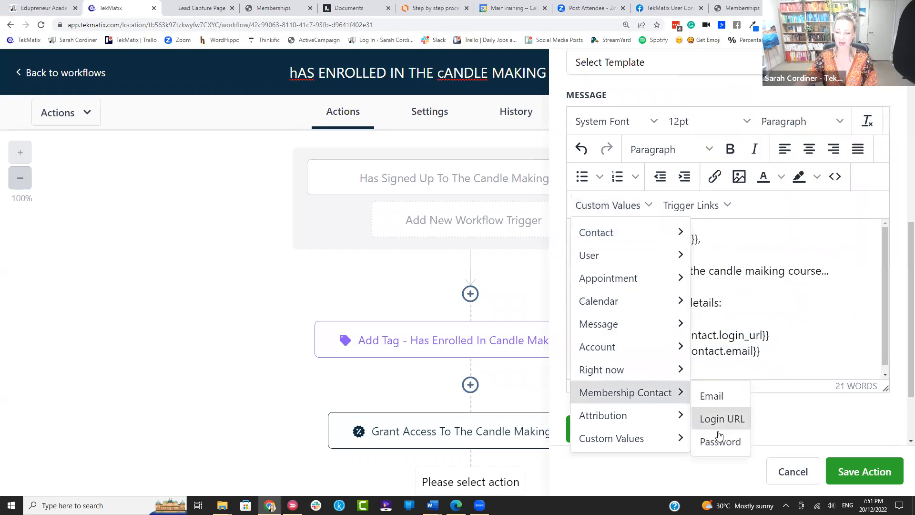
click(719, 442)
Step: Fix the 'youf or' typo to 'you for' and add several lines of filler text
key(Return)
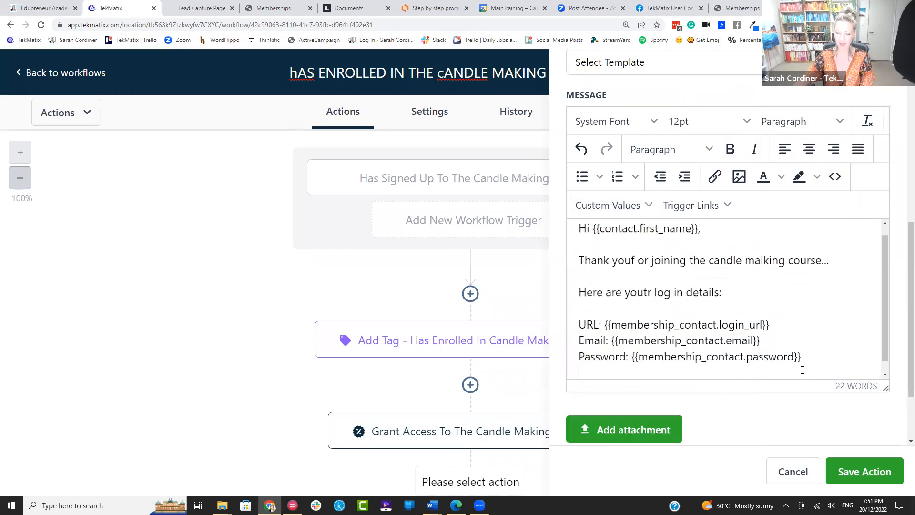
scroll(715, 306, down, 1)
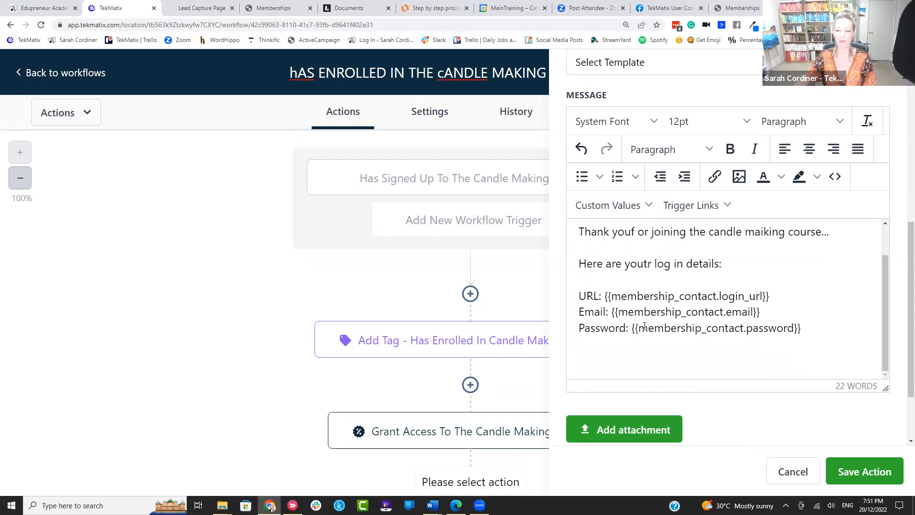
click(638, 233)
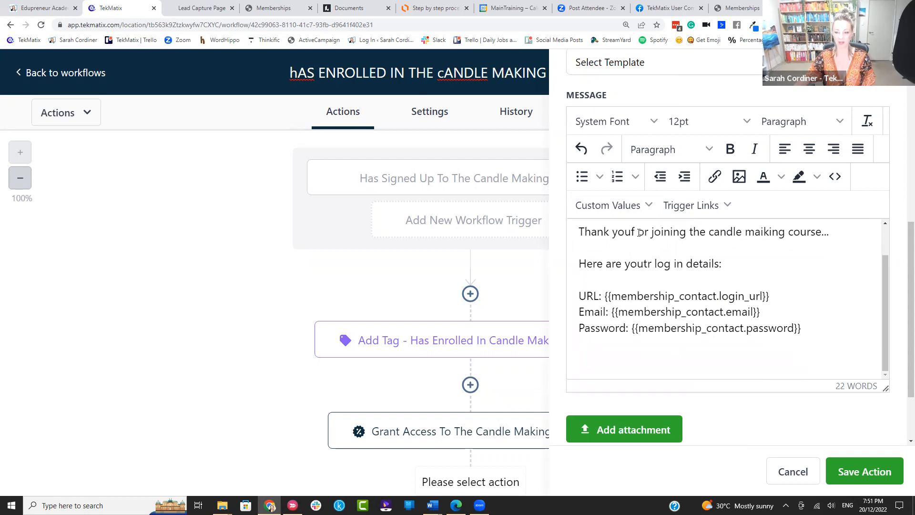
key(BackSpace)
key(Left)
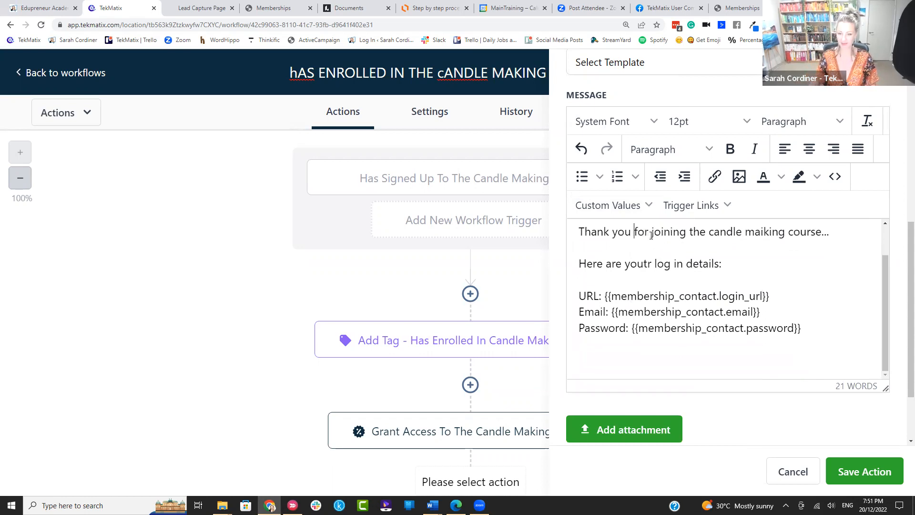
text(jvdsnvdfvjm)
key(Return)
text(dsbvfsdgvbnkdsgnkl)
key(Return)
text(sfbskdjgbkdr)
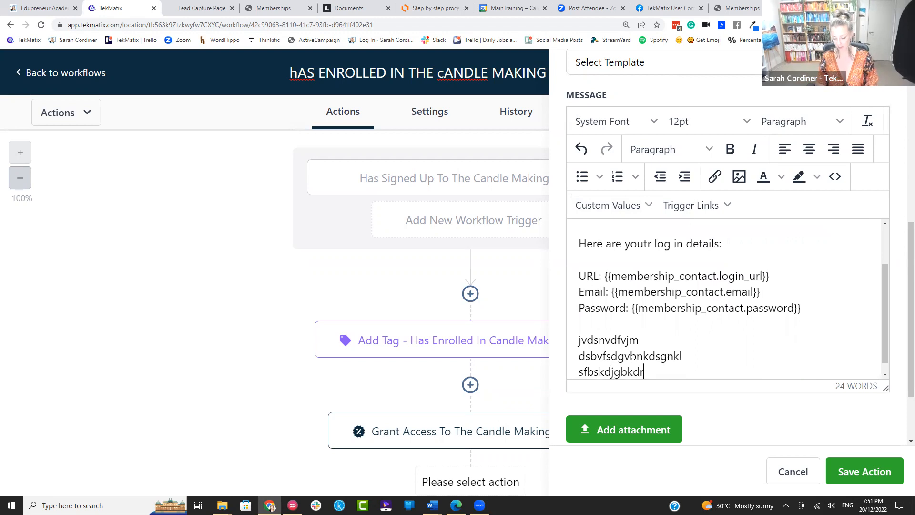
text(jgn)
key(Return)
Step: Finish the last filler line and save the welcome email step, then review the workflow
text(vjdvbja)
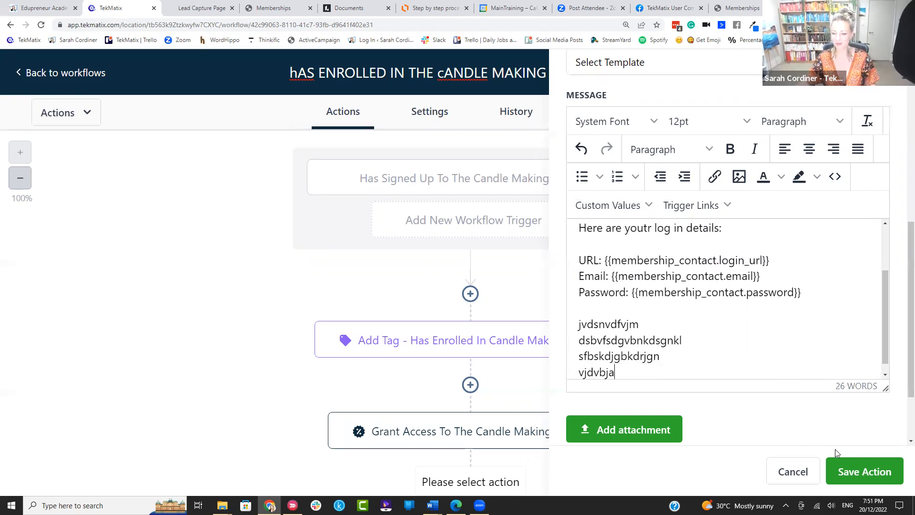
click(848, 471)
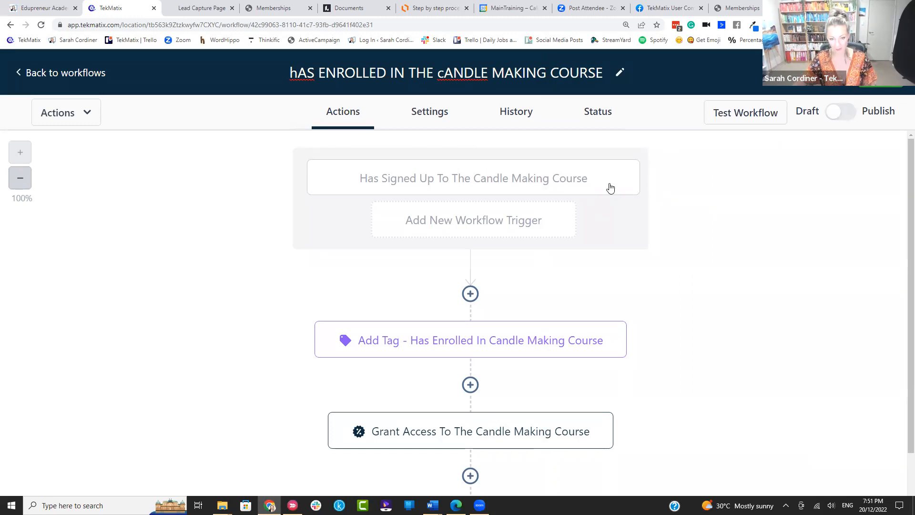
scroll(607, 186, down, 2)
scroll(480, 247, down, 2)
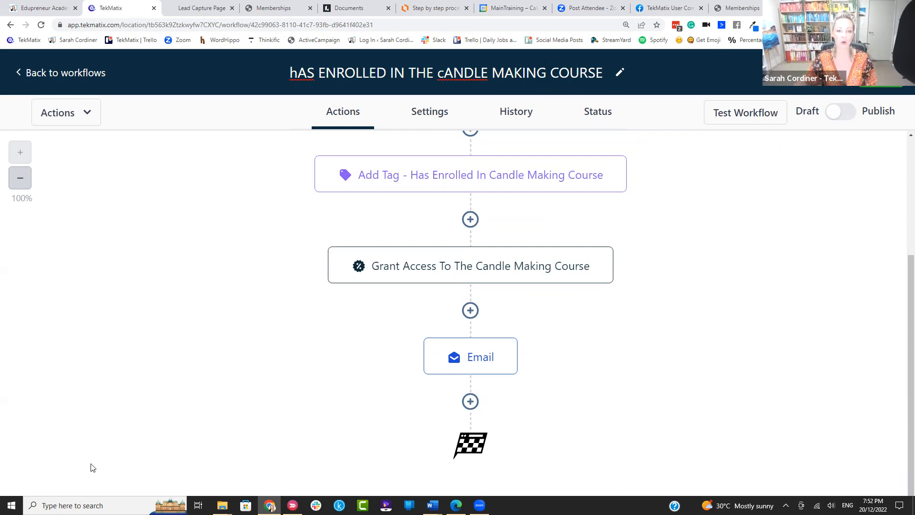
key(ctrl+minus)
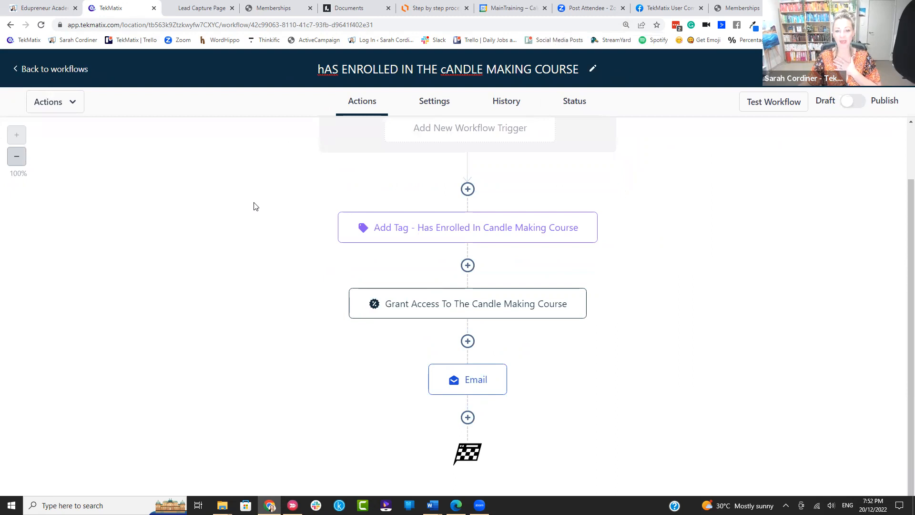
scroll(253, 205, up, 1)
scroll(254, 205, down, 1)
scroll(258, 206, up, 1)
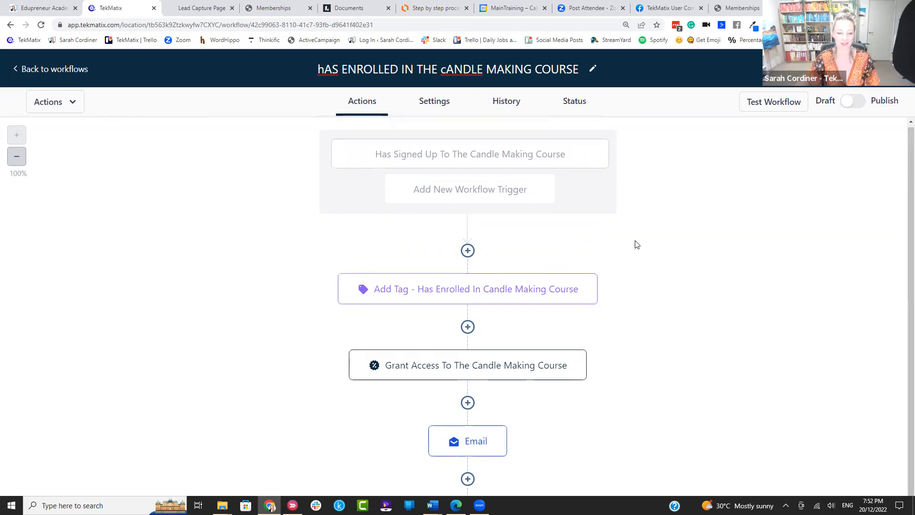
scroll(634, 244, down, 1)
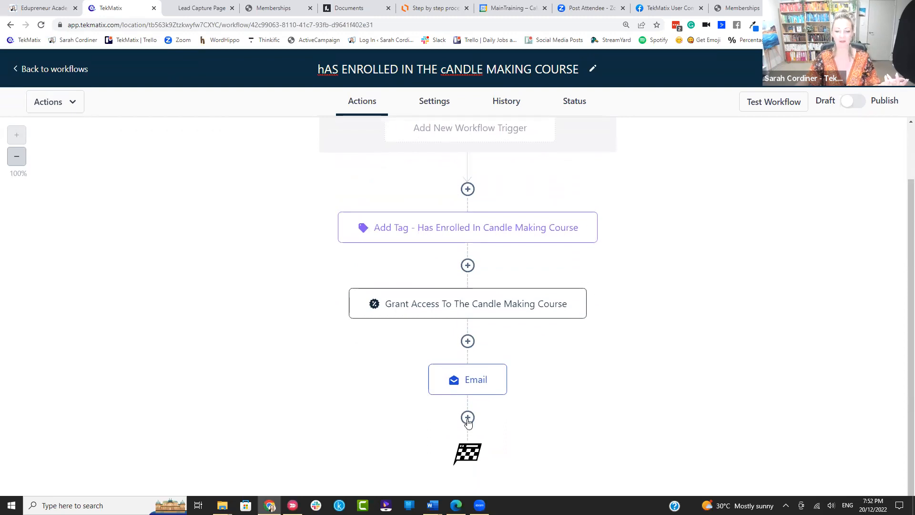
Step: Add a Wait step with a 7-day time delay after the Email step and open its options menu
click(467, 418)
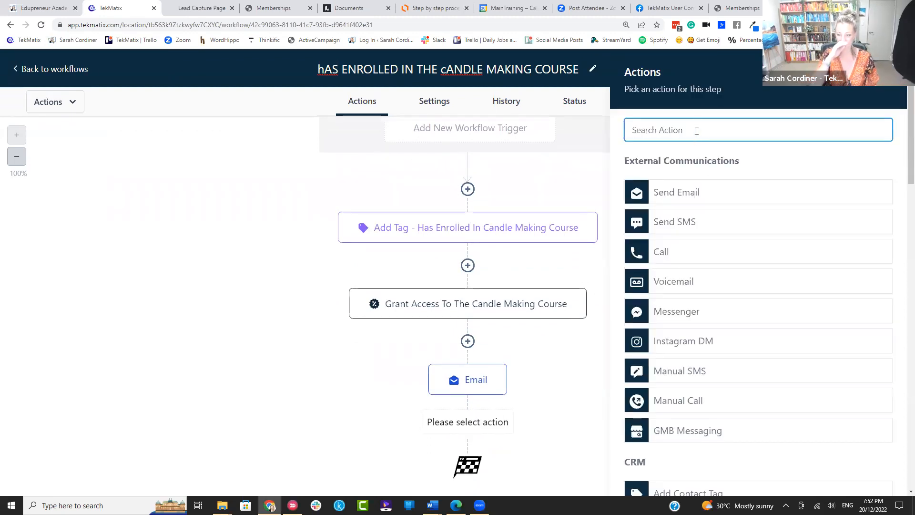
text(wait)
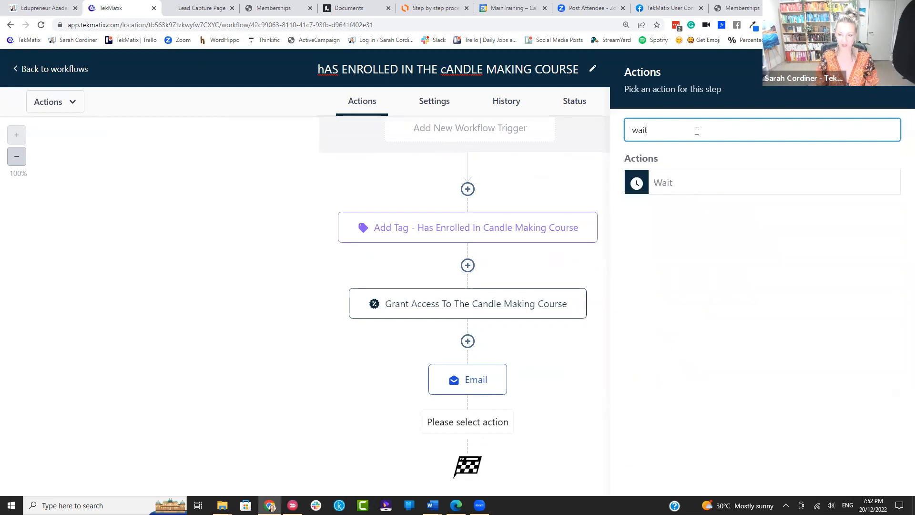
click(664, 183)
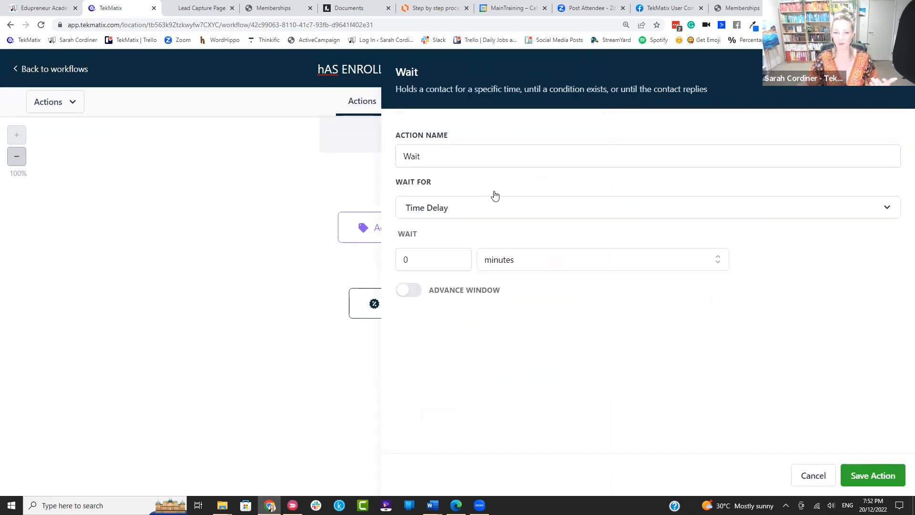
click(476, 209)
click(451, 291)
click(420, 258)
click(545, 257)
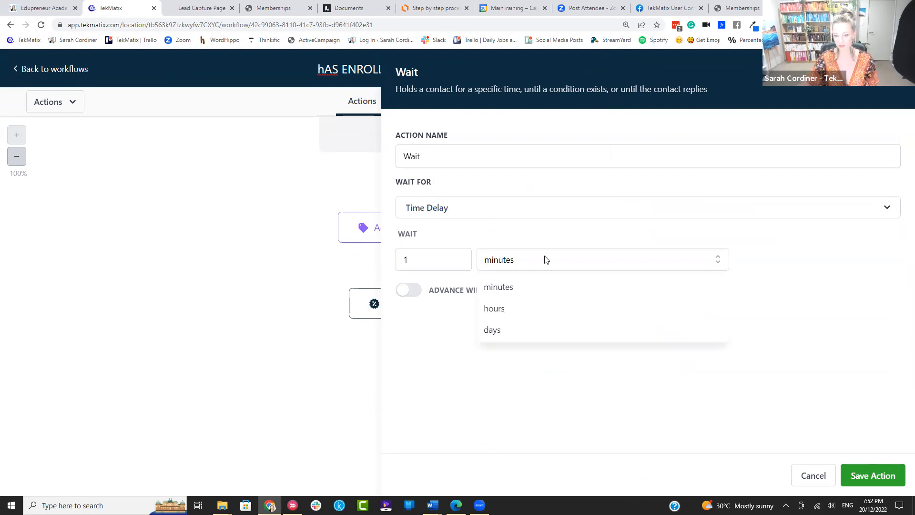
click(513, 330)
click(431, 258)
key(BackSpace)
text(7)
click(615, 309)
click(883, 474)
scroll(623, 310, down, 2)
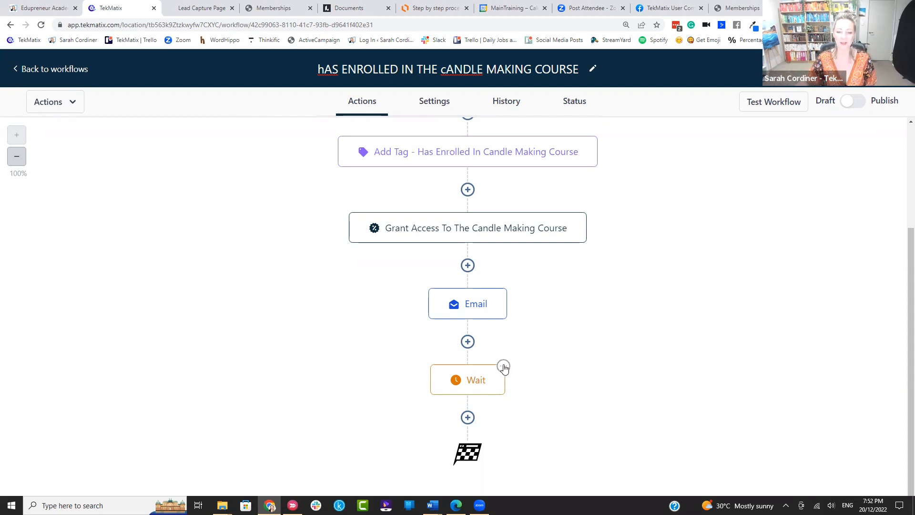
click(504, 366)
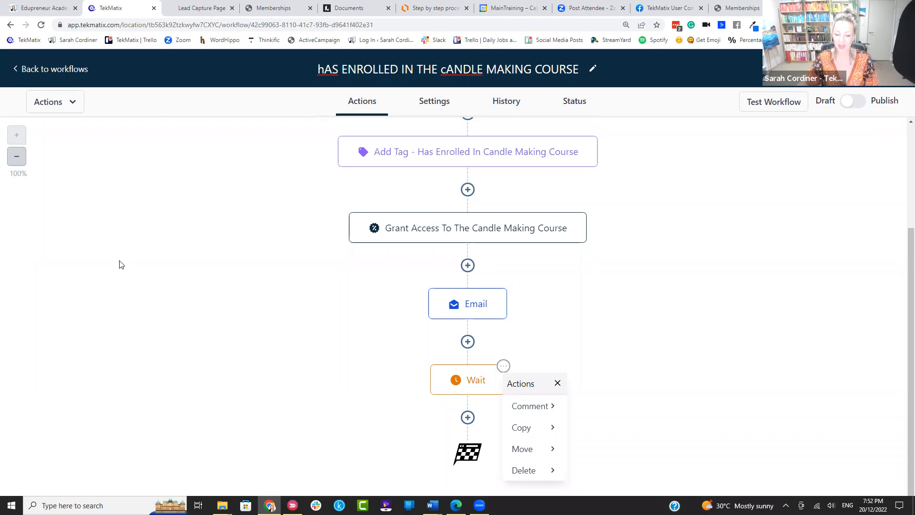
Step: Delete the 7-day Wait step so the workflow ends at the Email step
click(504, 366)
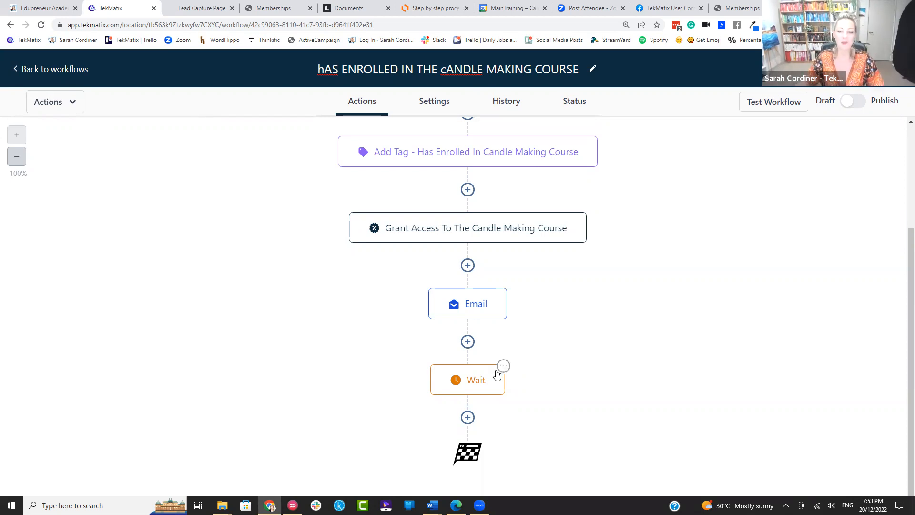
click(503, 366)
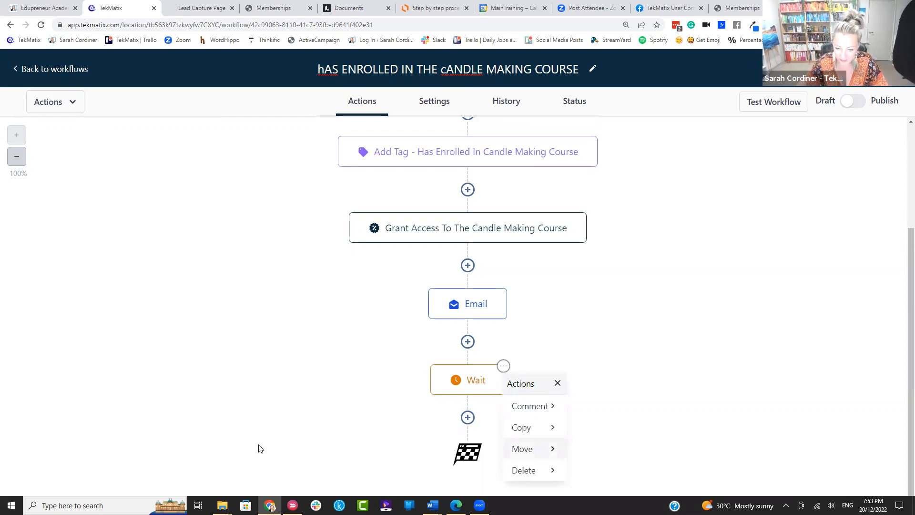
mouse_move(543, 470)
click(606, 407)
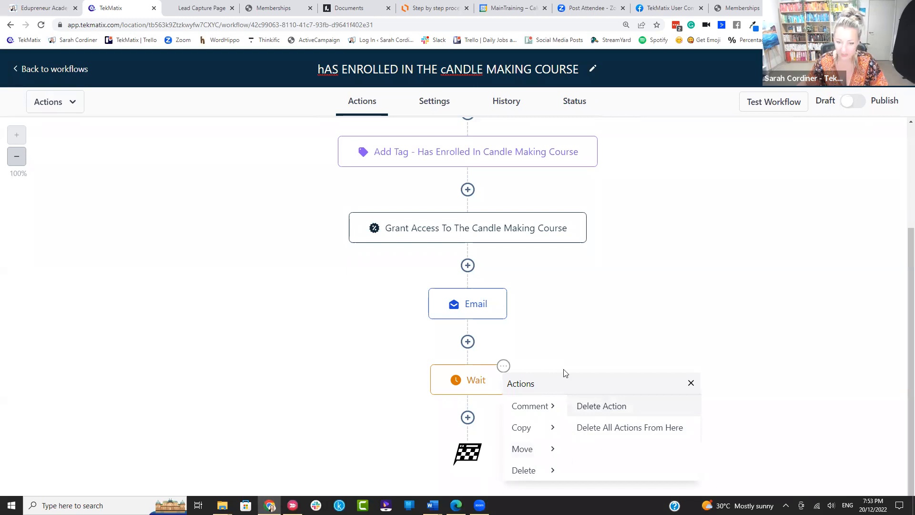
click(561, 321)
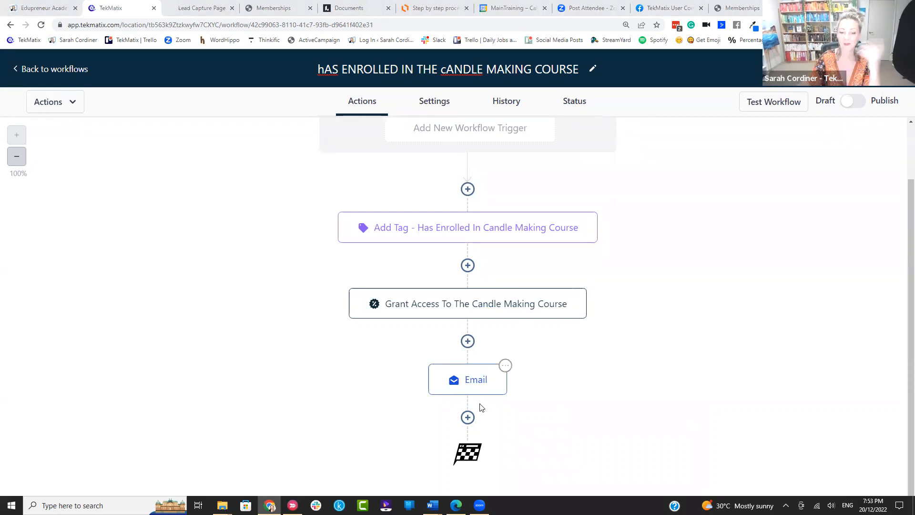
Step: Add a Set Event Start Date step after Email, appending '- 1st feb 2023' to its name
click(468, 417)
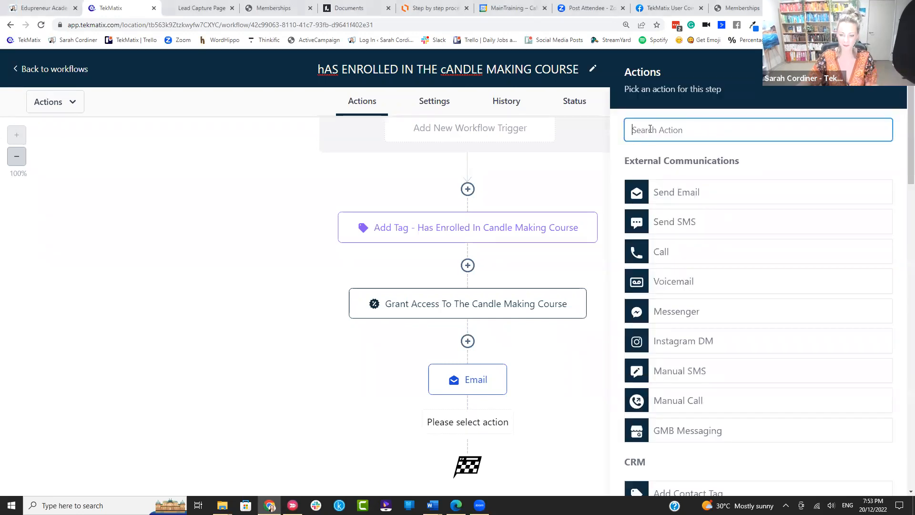
text(event)
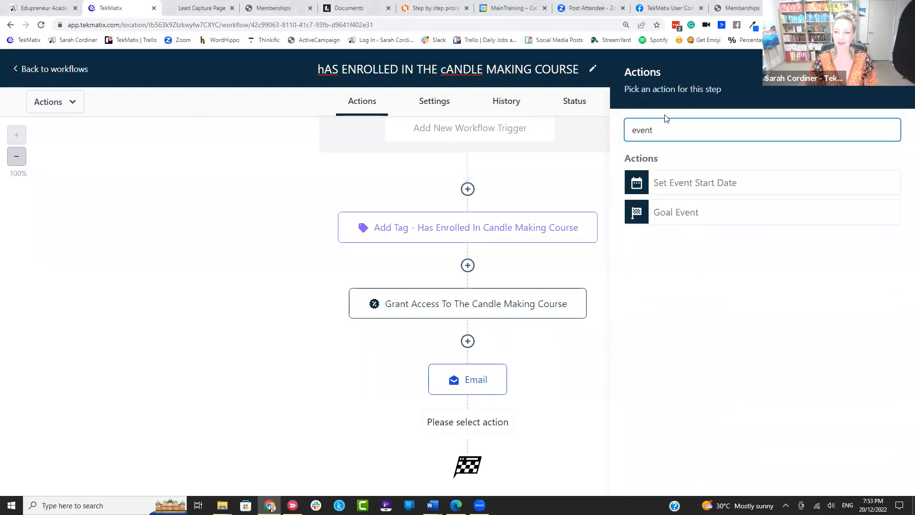
click(672, 184)
scroll(550, 194, up, 2)
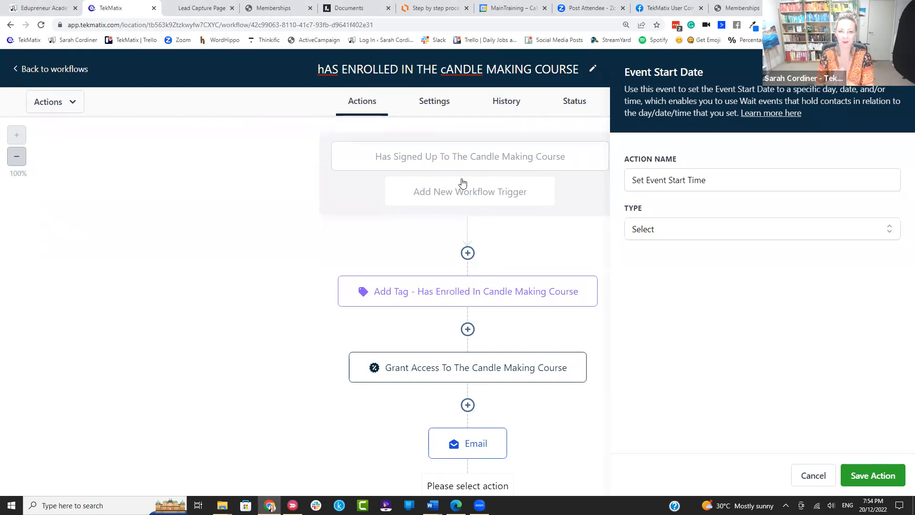
click(709, 177)
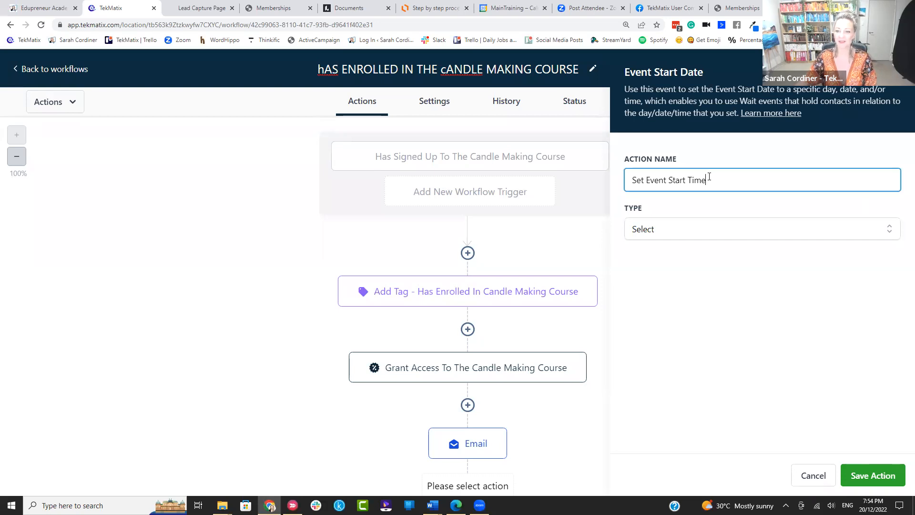
text(- 1st feb 2023)
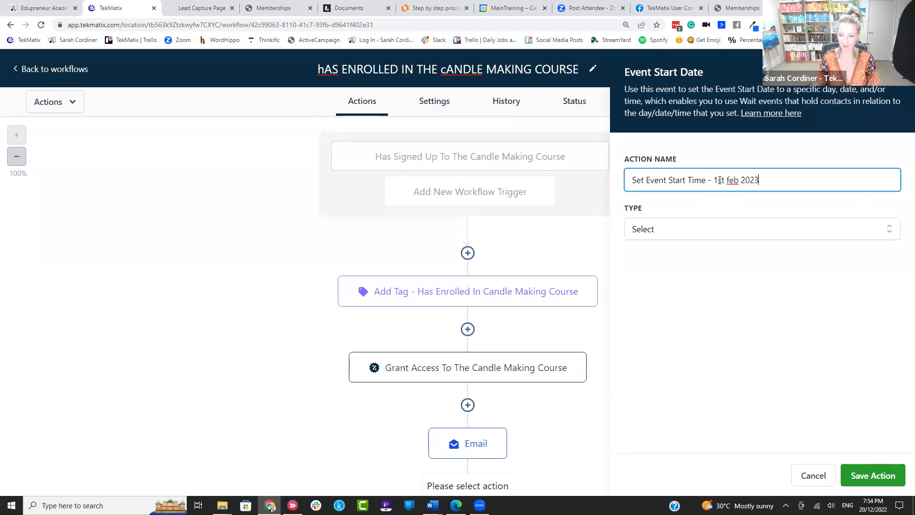
Step: Set a specific event date of 1 February 2023 at 9:00 AM and save the step
click(658, 230)
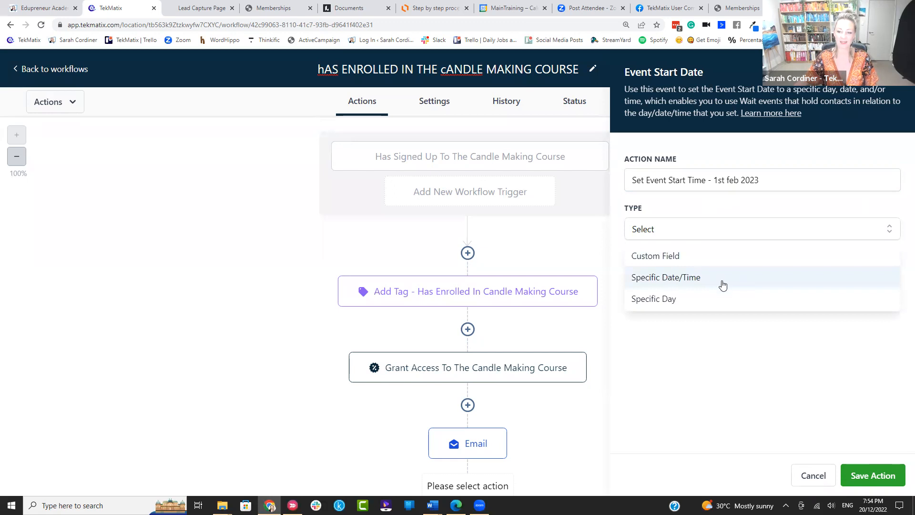
click(722, 280)
click(671, 279)
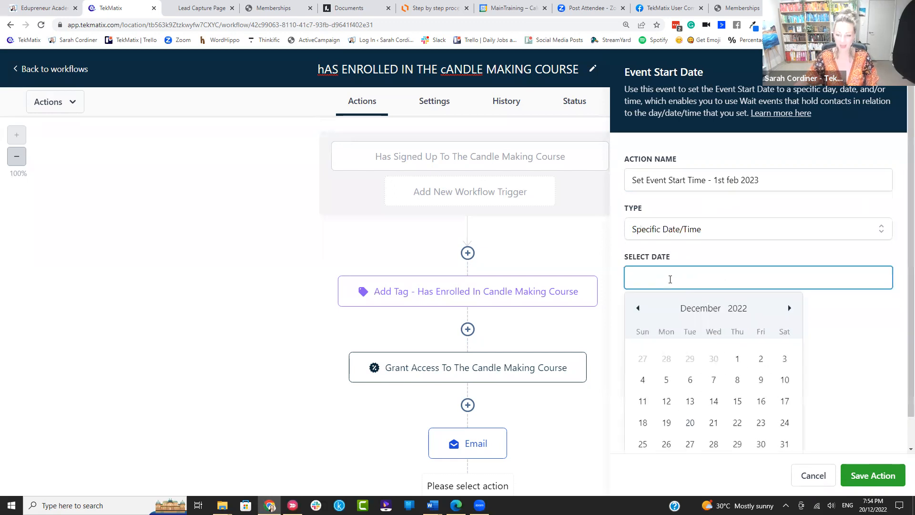
click(789, 308)
click(789, 308)
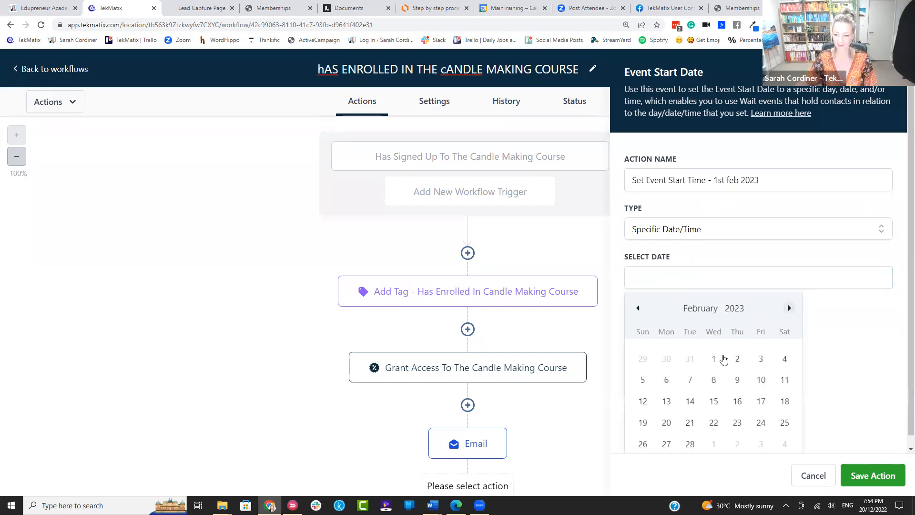
click(715, 359)
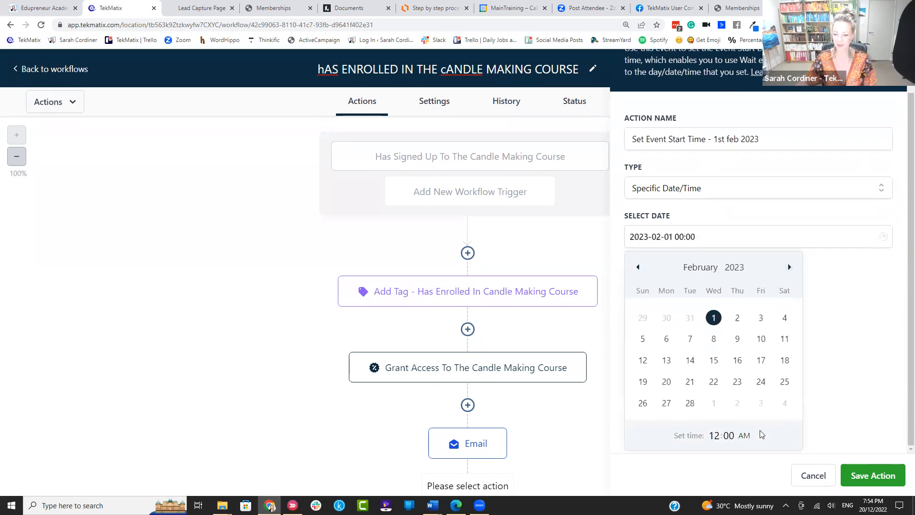
click(716, 436)
text(9)
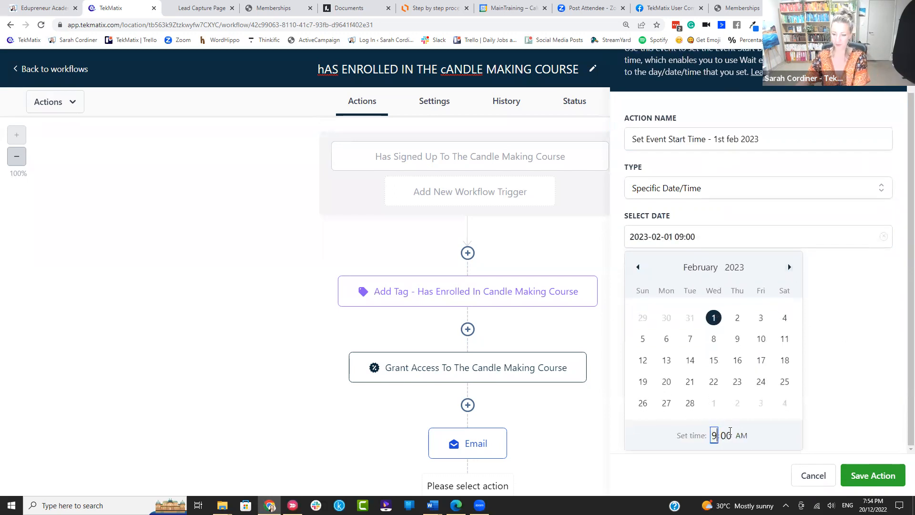
click(773, 438)
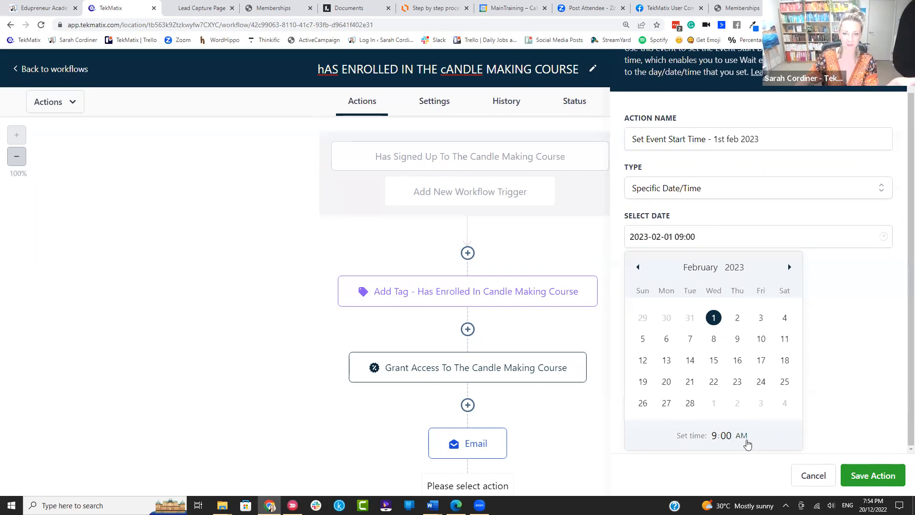
click(858, 476)
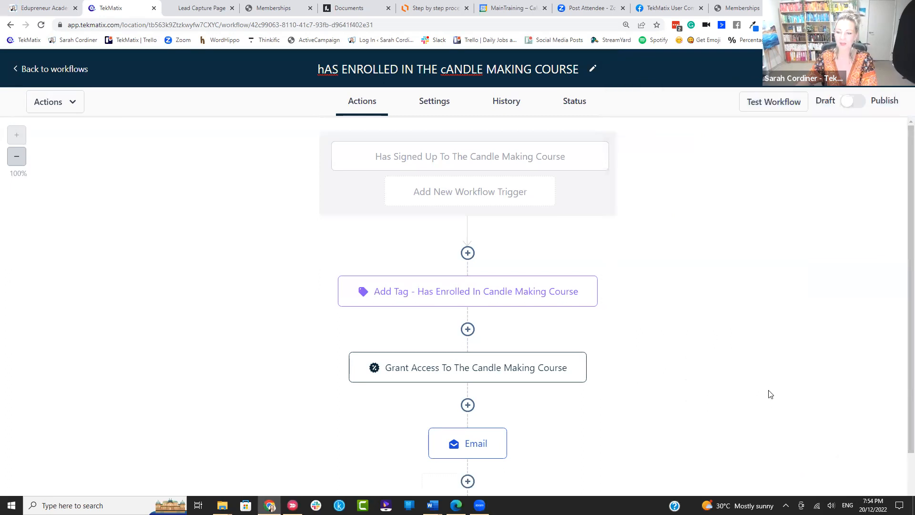
scroll(591, 316, down, 3)
scroll(591, 316, up, 3)
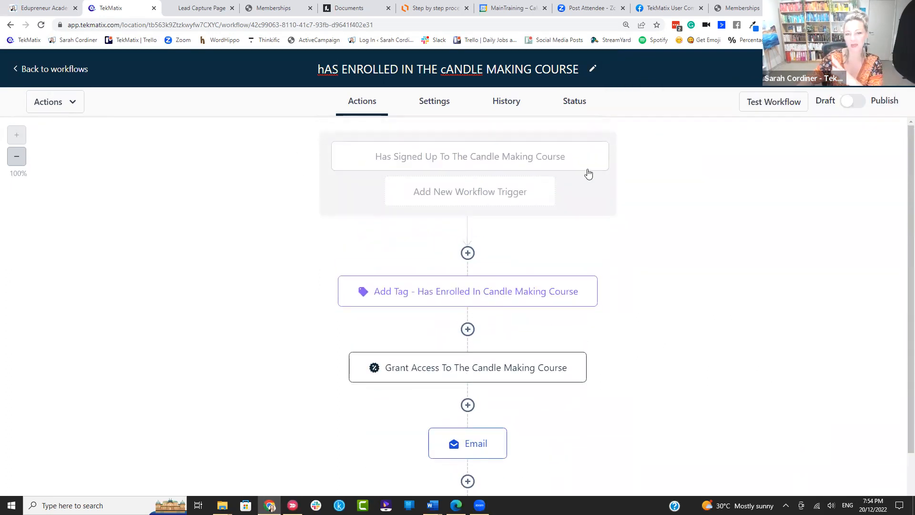
scroll(588, 174, down, 1)
scroll(588, 173, up, 1)
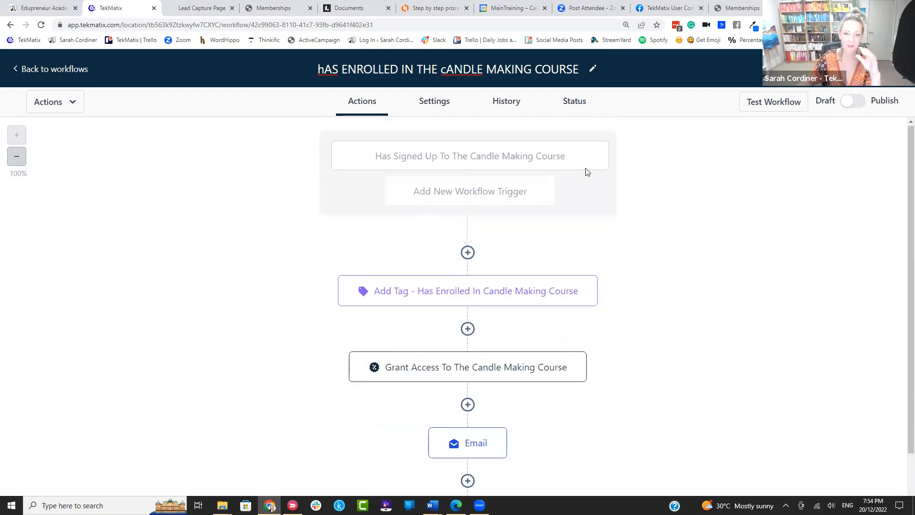
scroll(466, 273, down, 2)
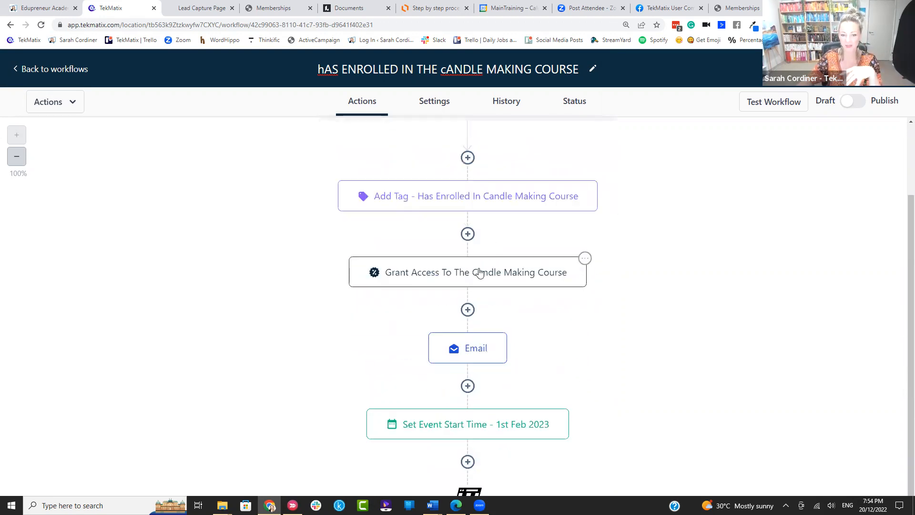
scroll(479, 272, down, 1)
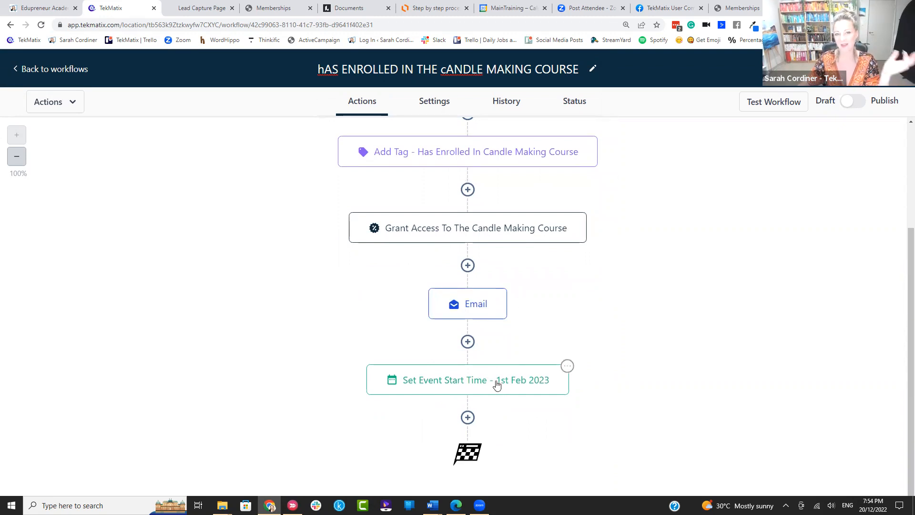
Step: Add a Wait step after Set Event Start Time named 'Wait until 1 day before'
click(468, 418)
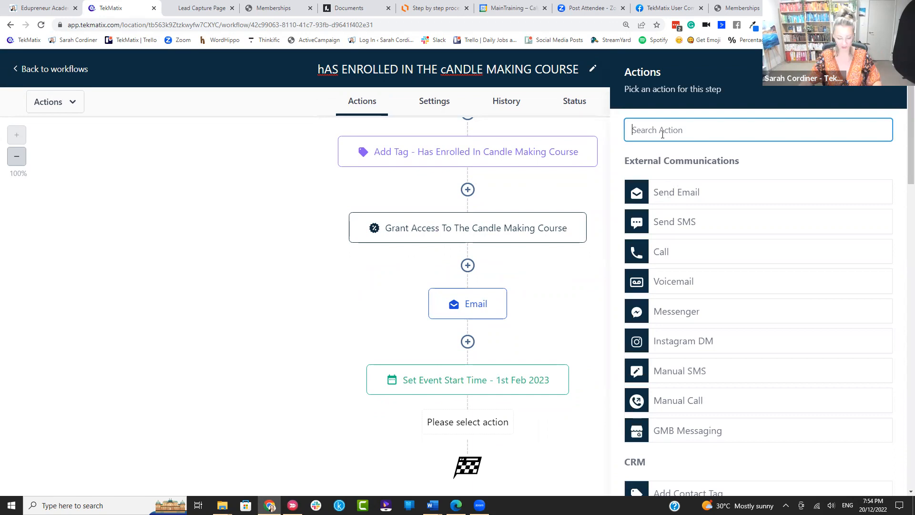
text(wait)
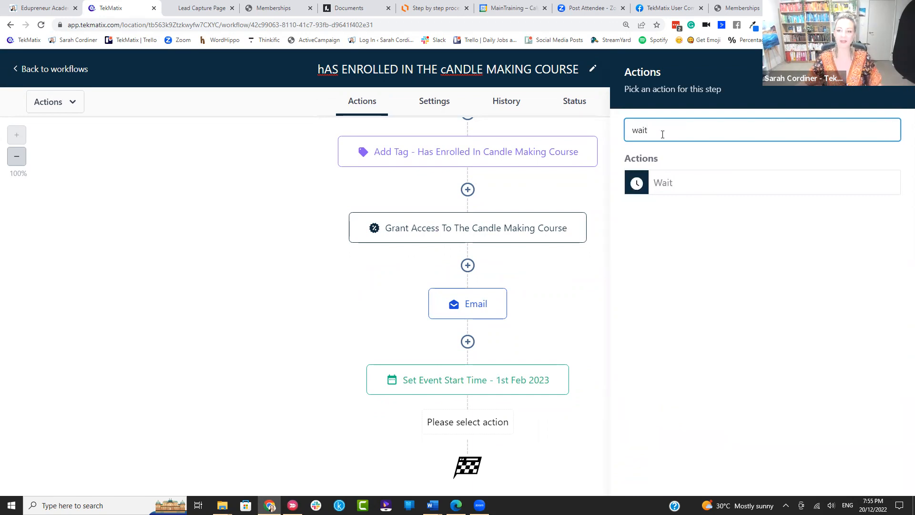
click(660, 183)
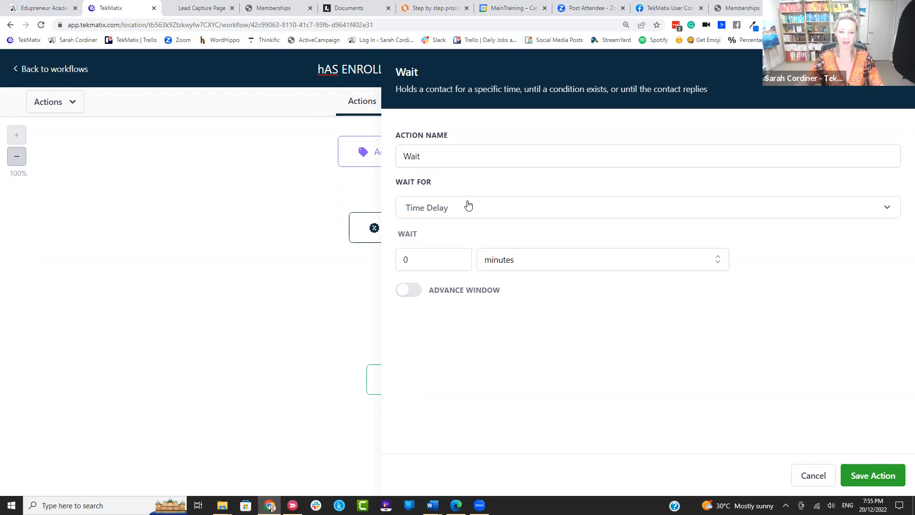
click(449, 152)
text(until 1 day before)
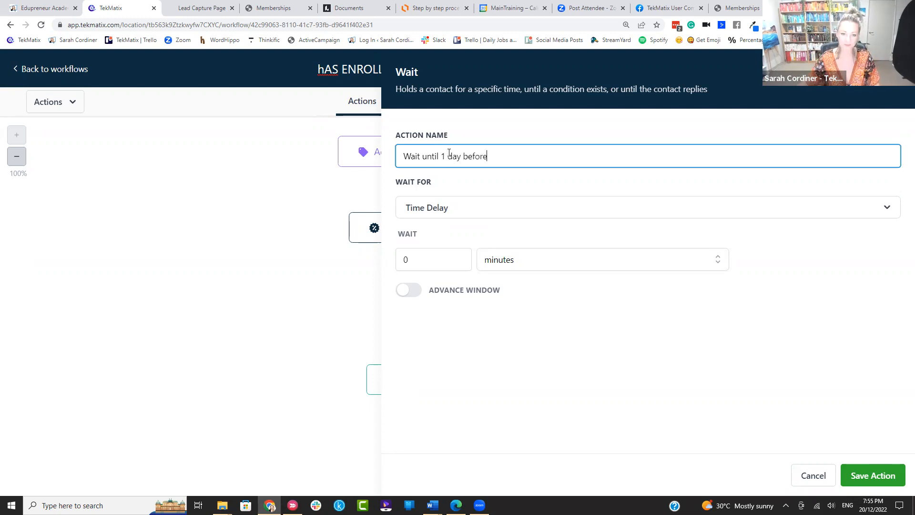
Step: Make it wait for the event start time, 1 day before, and save the step
click(471, 203)
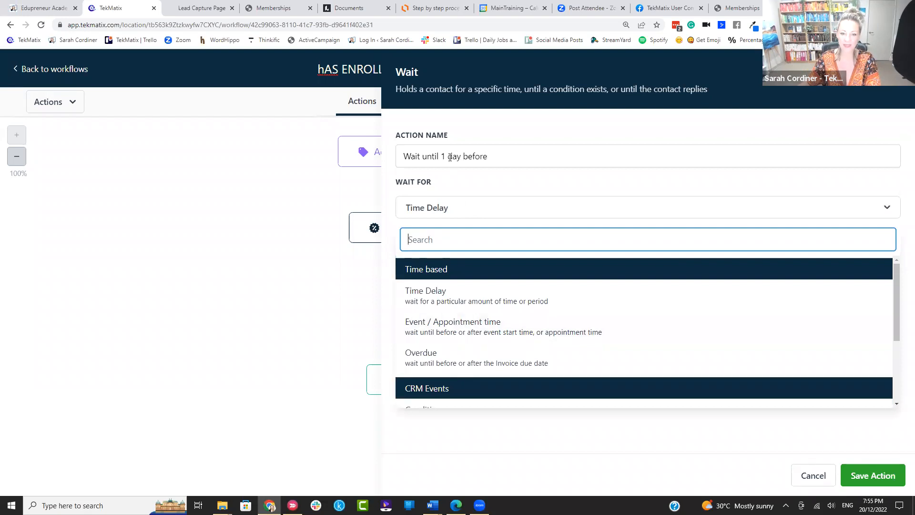
click(503, 327)
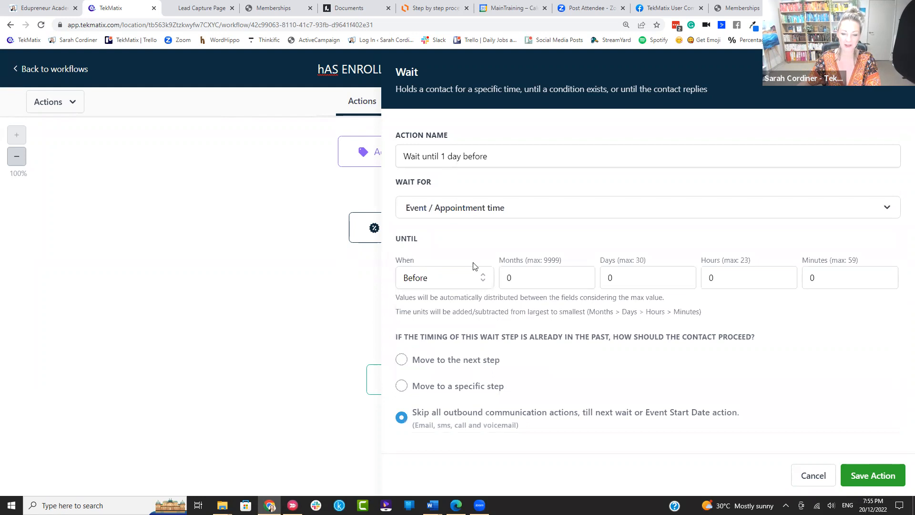
click(641, 277)
key(BackSpace)
text(1)
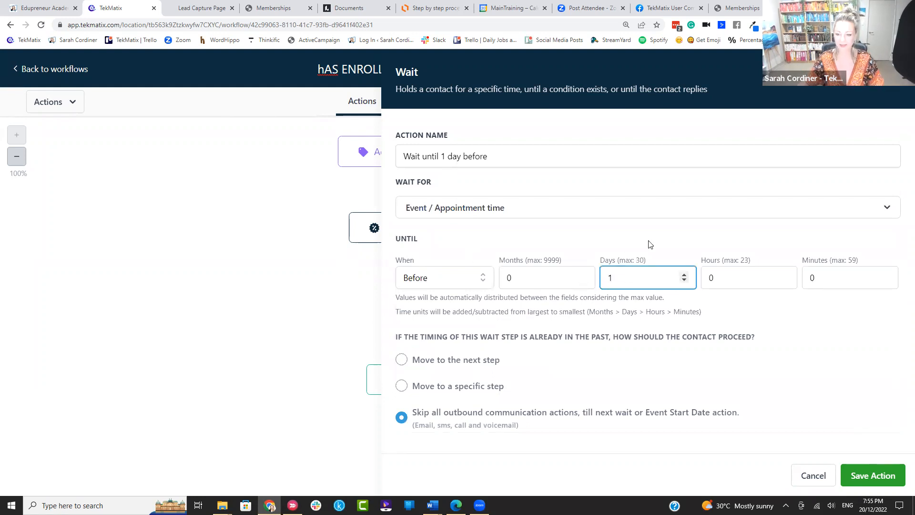
click(872, 477)
click(872, 477)
scroll(576, 295, down, 2)
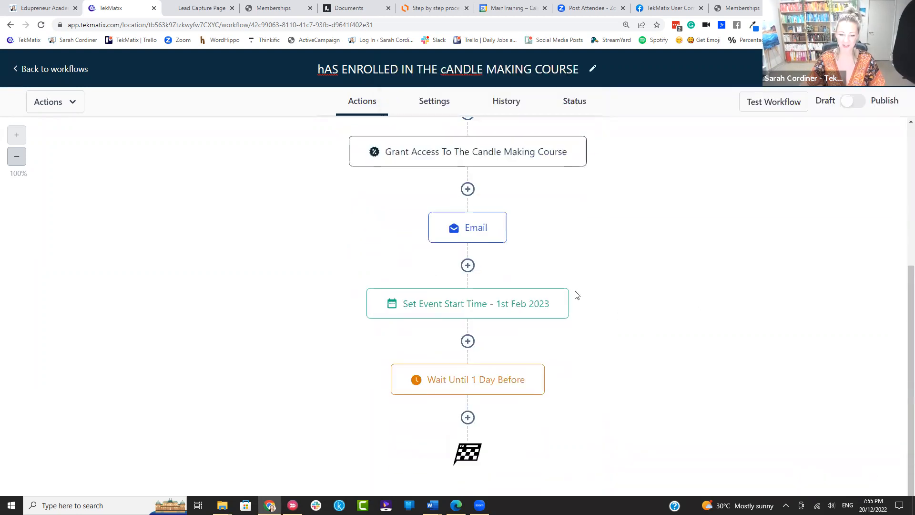
scroll(485, 218, up, 4)
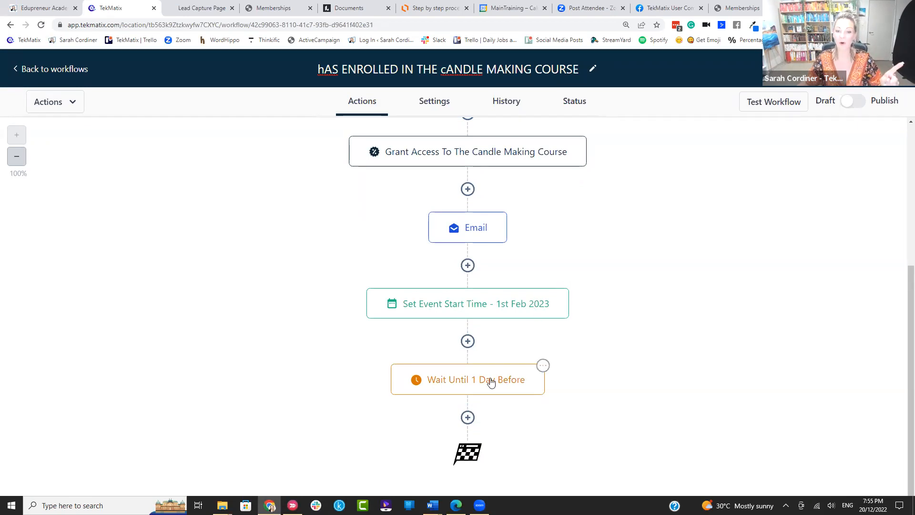
Step: Add a Send Email action after the one-day wait and enter the sender's name and email address
click(467, 417)
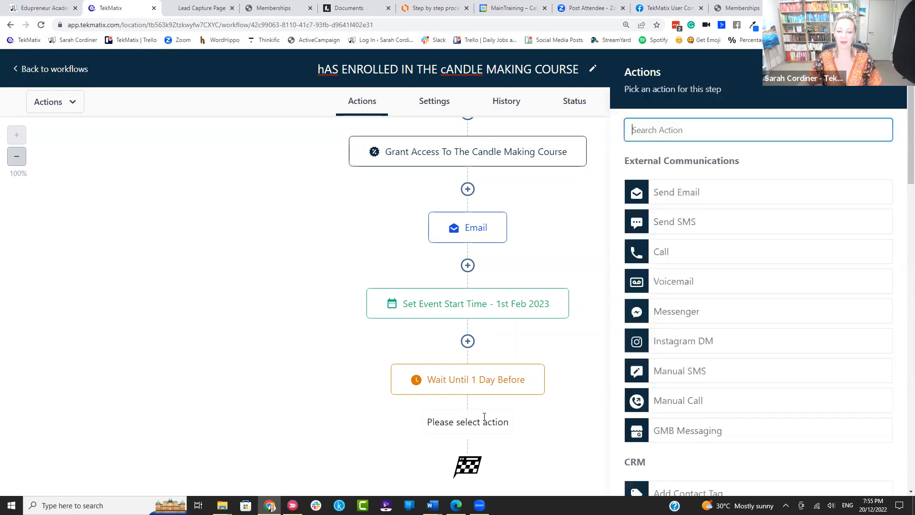
click(689, 191)
click(660, 219)
text(sarah)
click(654, 275)
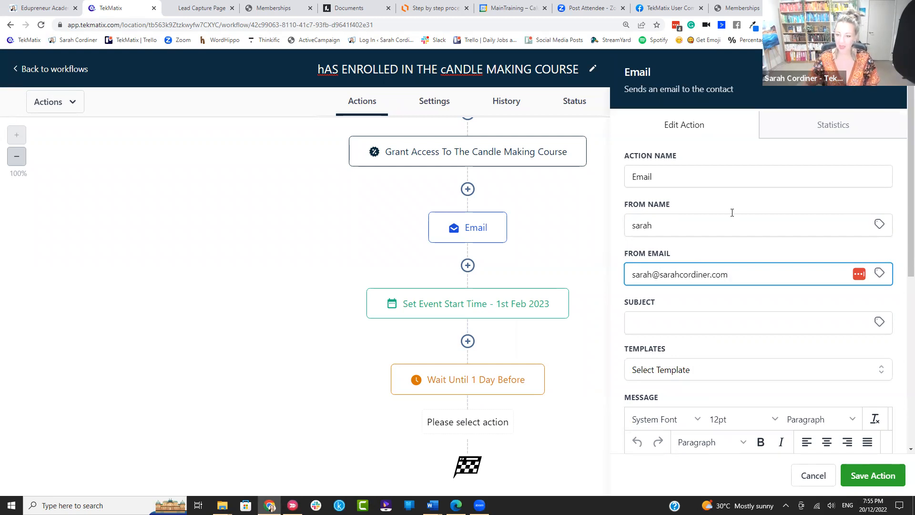
Step: Set the subject to '24 hours until we start' followed by the contact's first name placeholder
scroll(732, 213, down, 4)
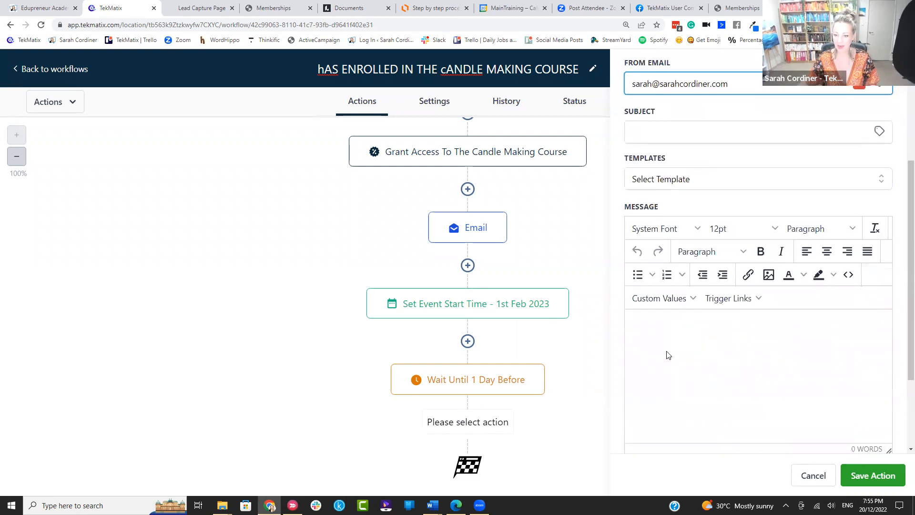
click(648, 132)
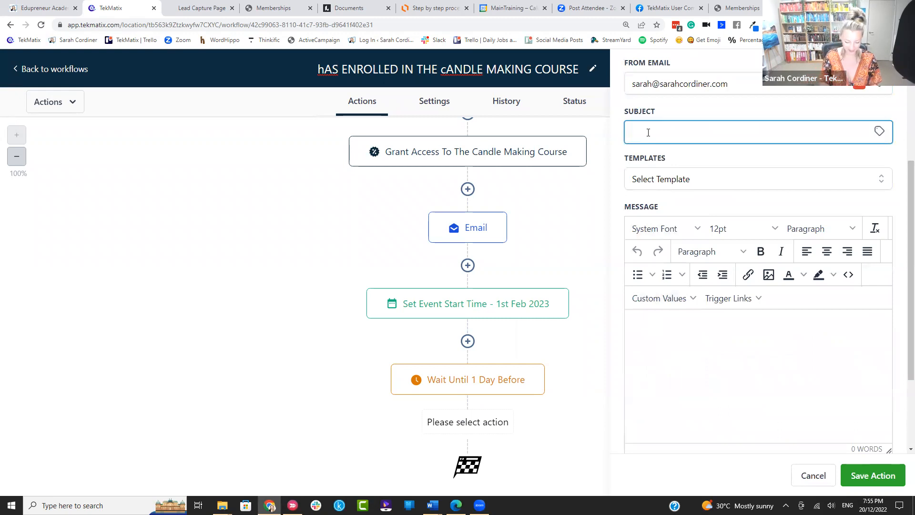
text(24 hours)
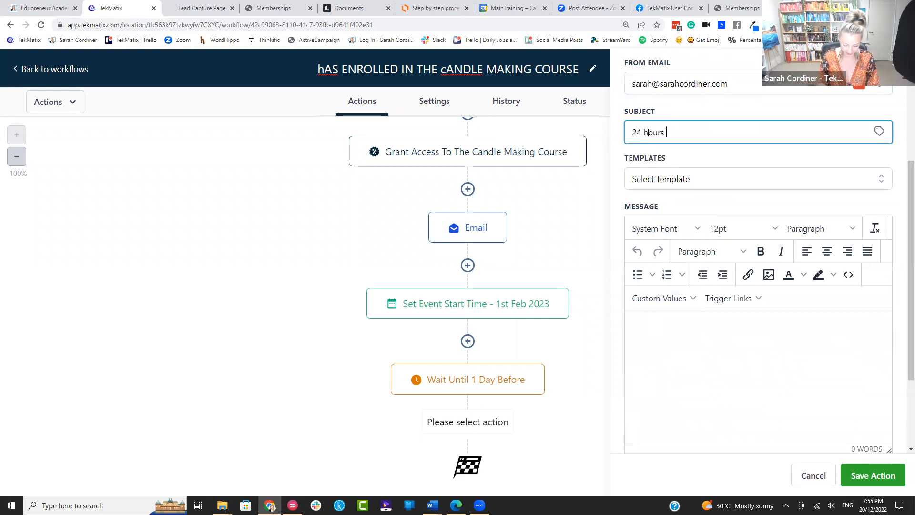
text( until we start)
click(879, 131)
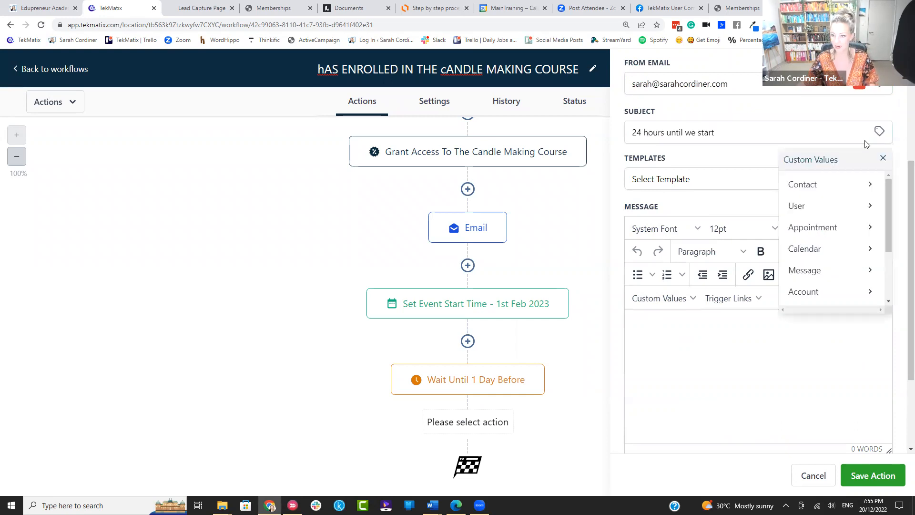
click(829, 184)
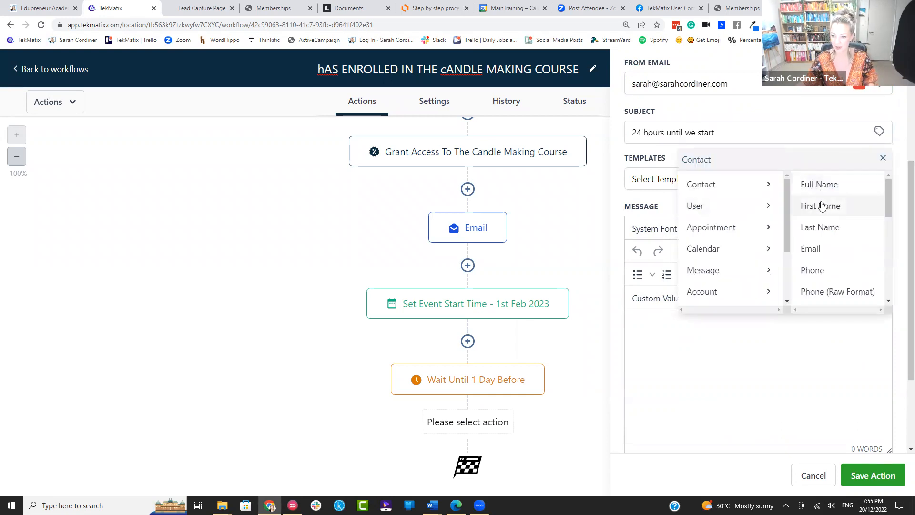
click(828, 205)
click(714, 133)
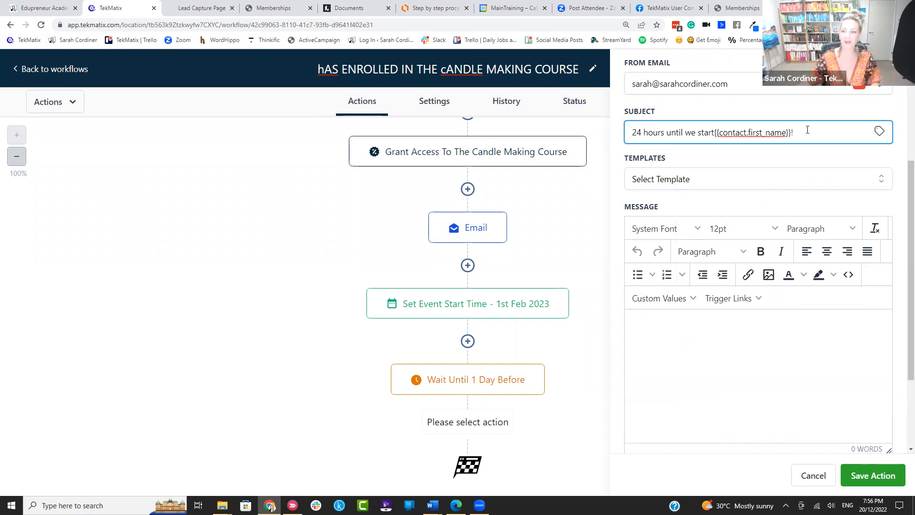
click(685, 327)
Step: Write 'Hi' plus first name, the candle making program starts-tomorrow message, and 'here they again:'
text(Hi)
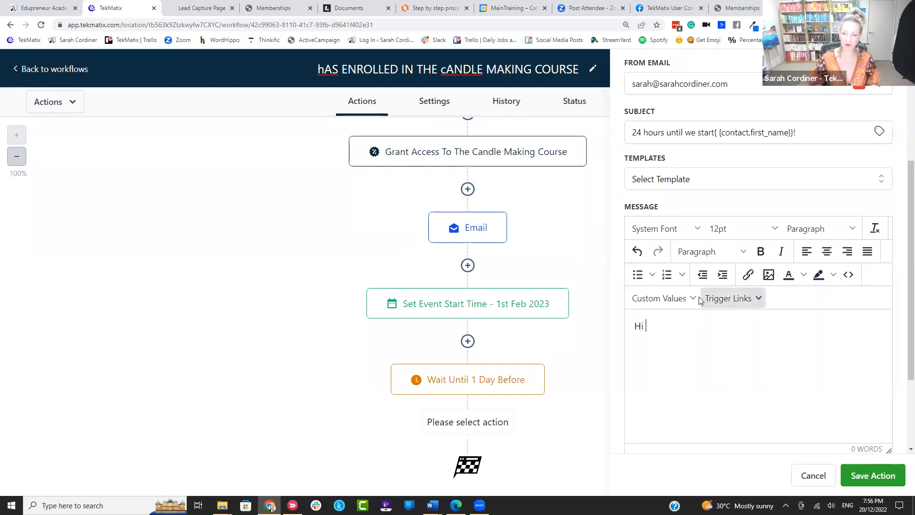
click(692, 298)
mouse_move(670, 104)
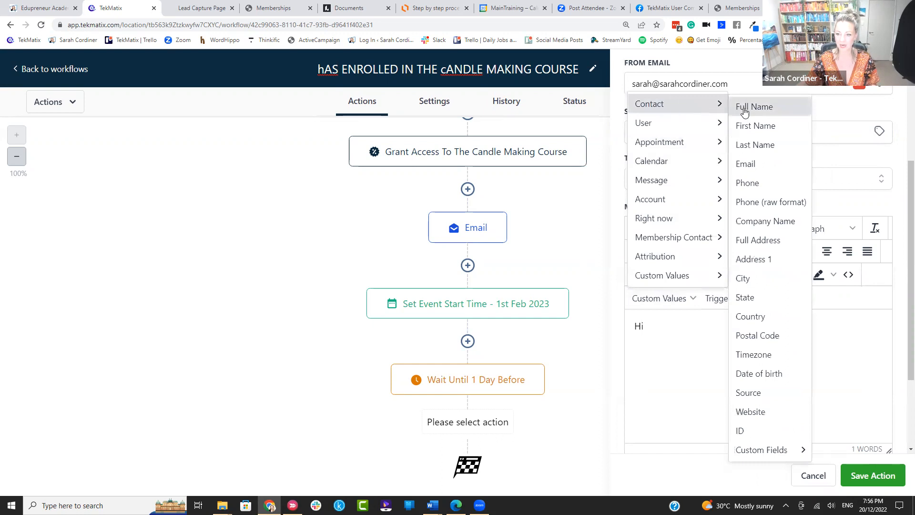
click(746, 125)
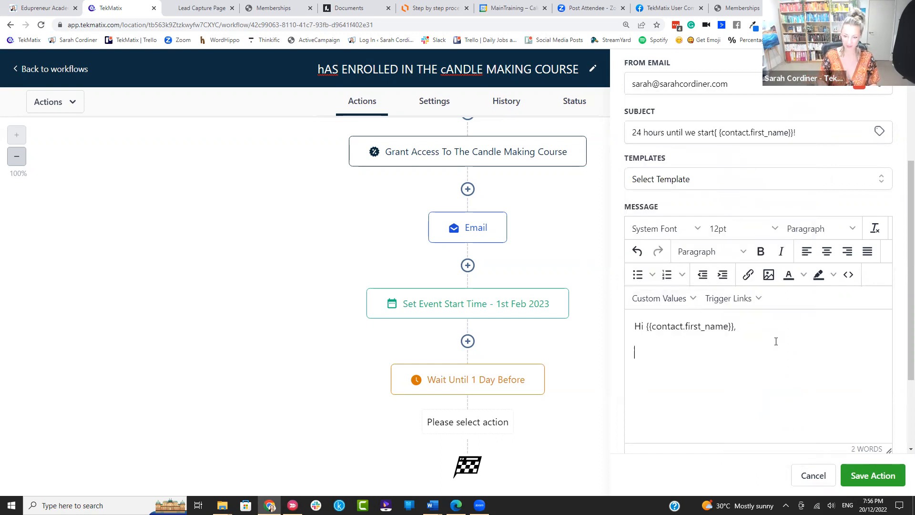
text(Woohooooo)
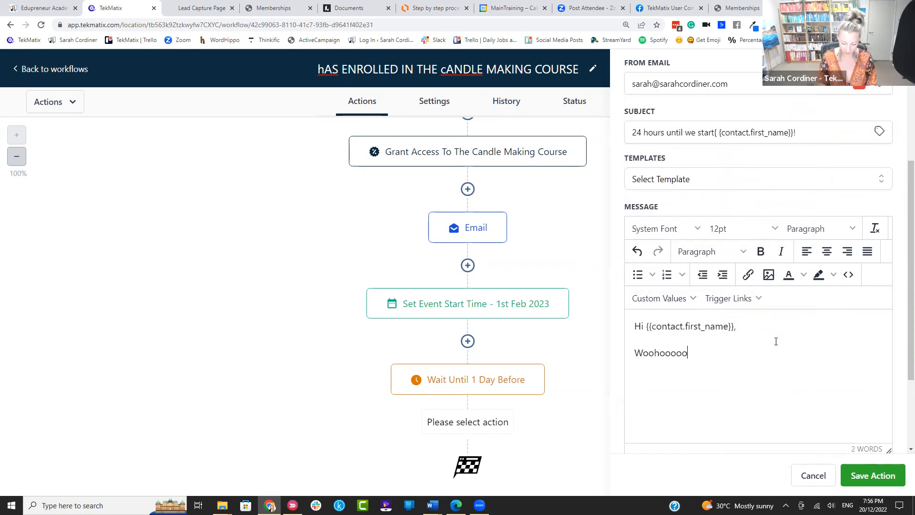
text( we start the 30 day candle maki)
text(ng coaching pr)
text(gram ro)
text(tomorrow)
text(!! whos eccited)
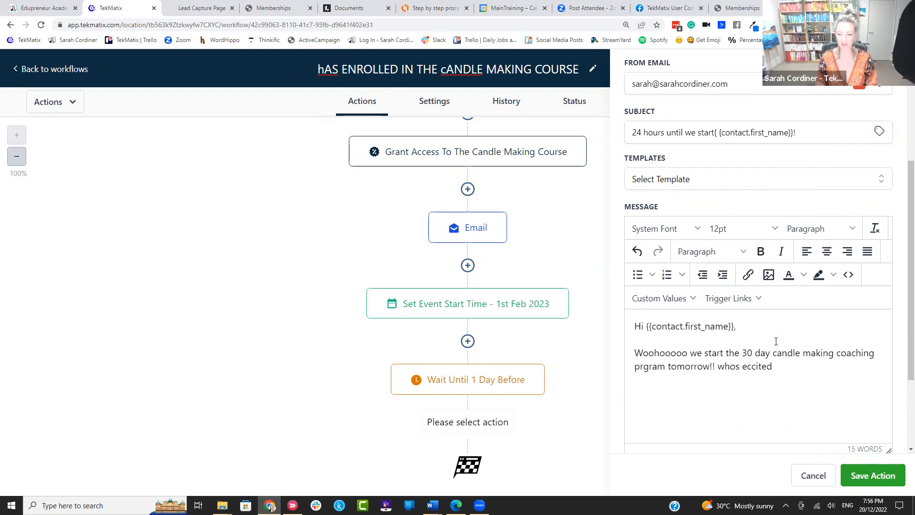
text(gjbdjkangkf)
key(Return)
text(gdbvkdfnbgnvjkdcgkf)
key(Return)
text(here they again)
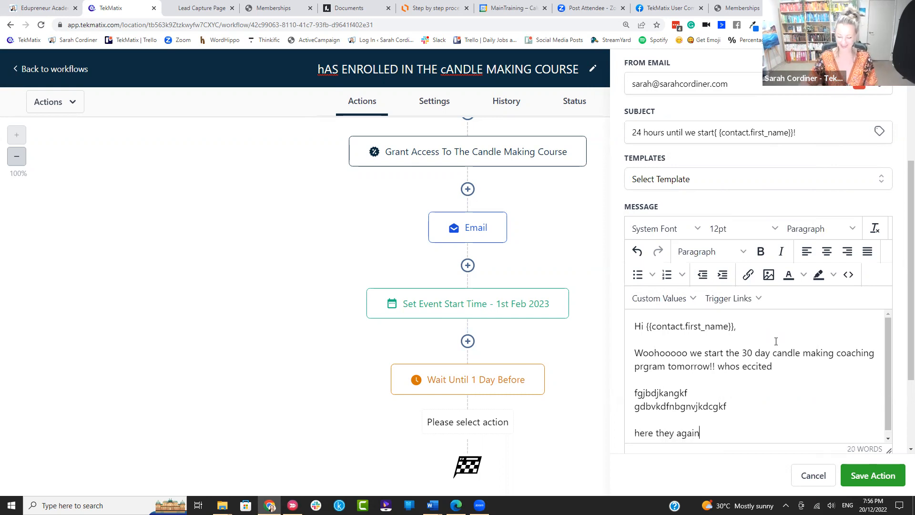
text(:)
key(Return)
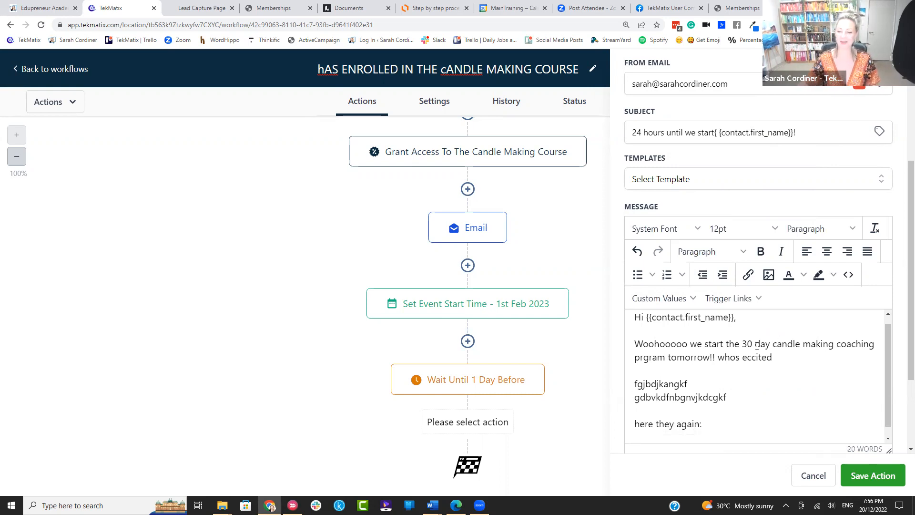
Step: Insert the membership login URL, login email and password placeholders into the message
click(681, 299)
mouse_move(676, 245)
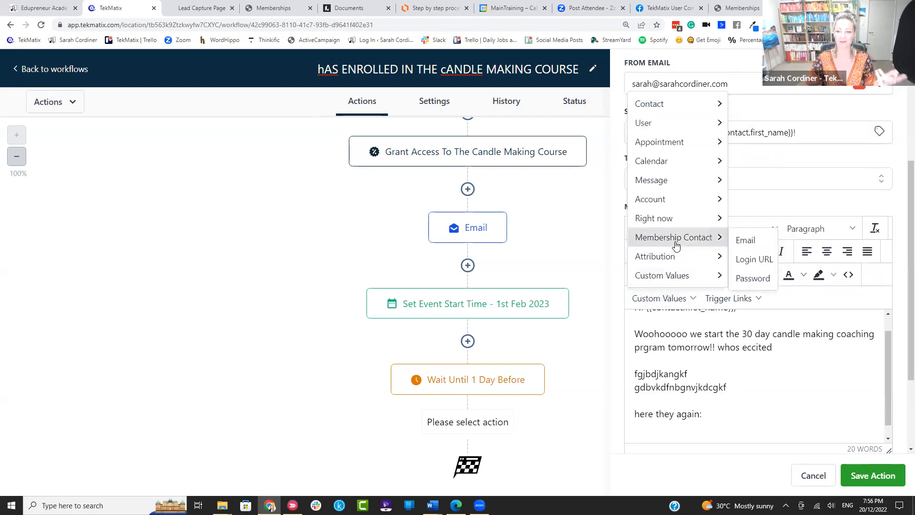
click(752, 259)
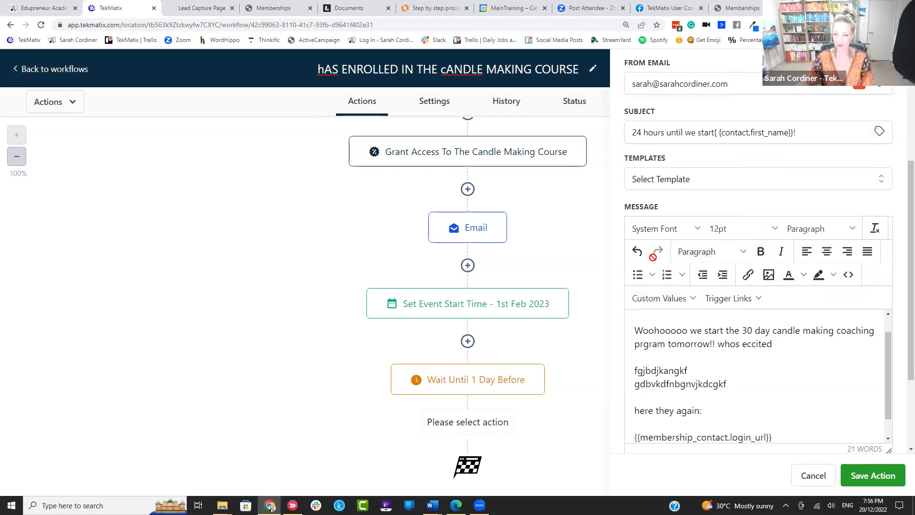
click(692, 298)
mouse_move(715, 239)
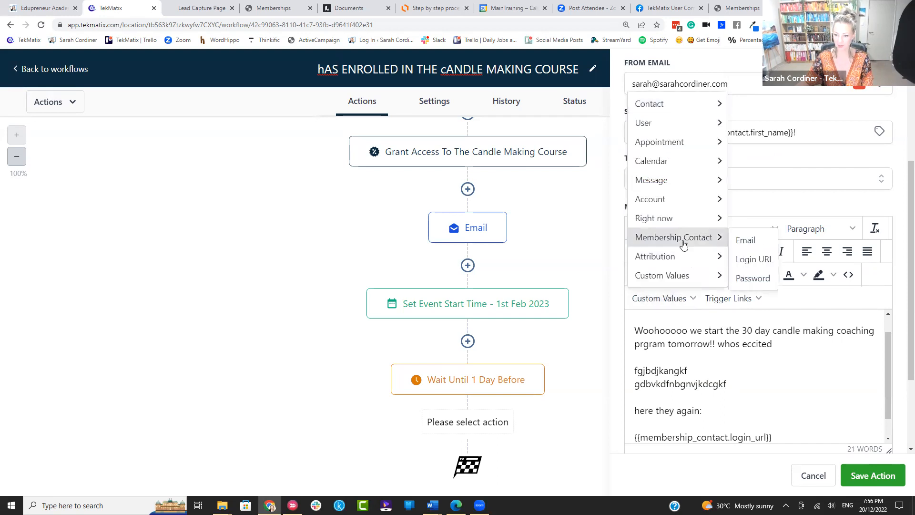
click(752, 242)
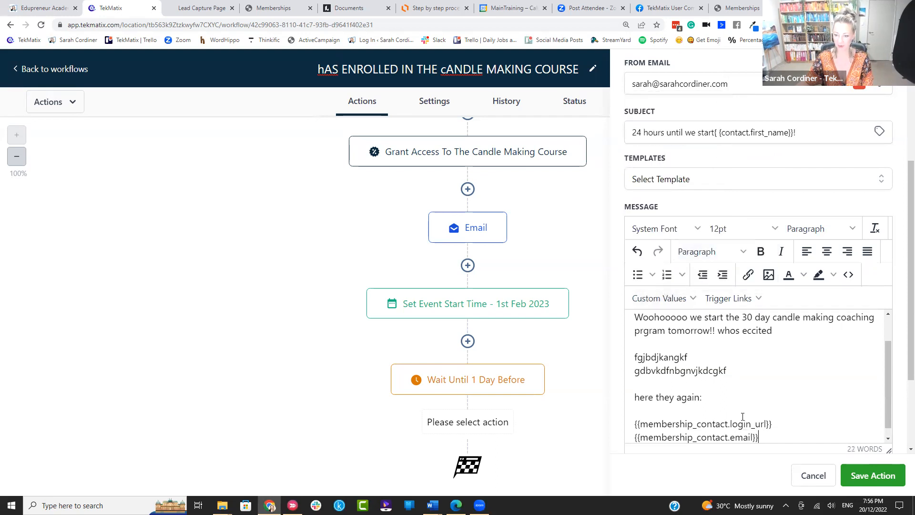
click(692, 298)
mouse_move(694, 243)
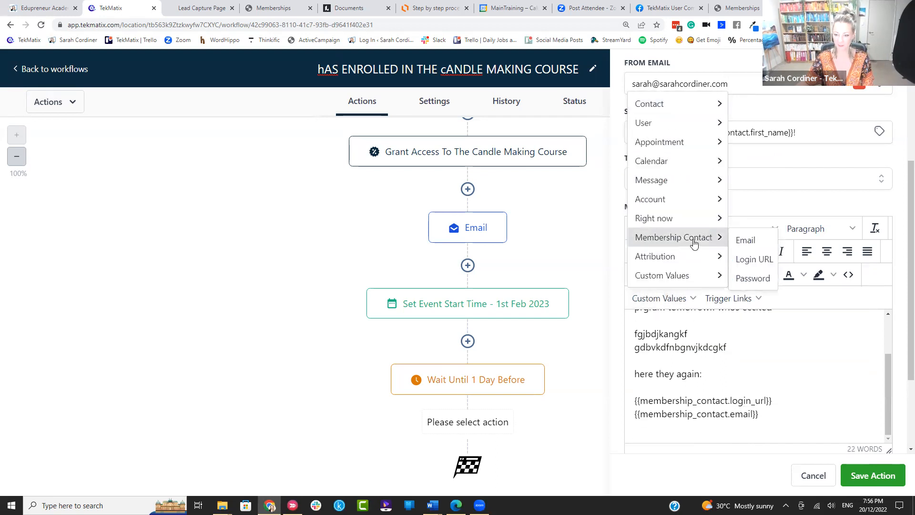
click(753, 278)
Step: Bold the 'here they again:' line and save the reminder email action
drag(711, 368, 629, 374)
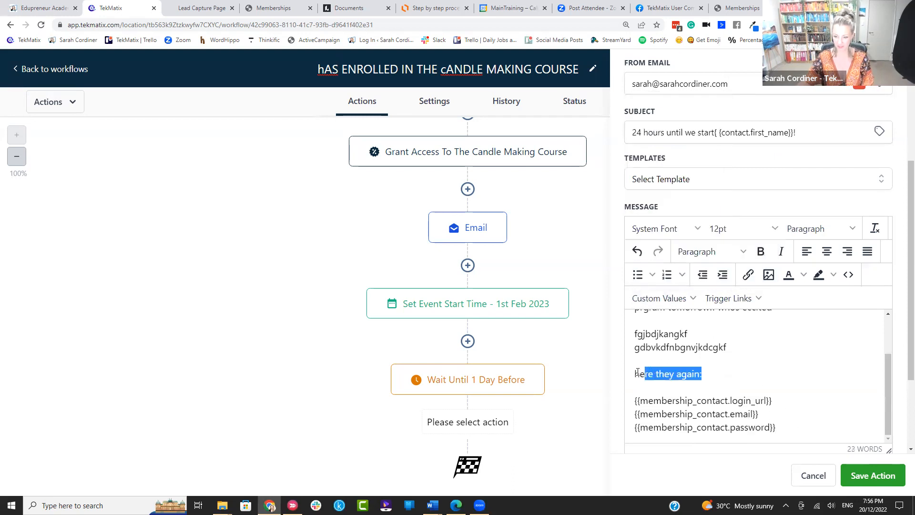
key(ctrl+b)
click(787, 432)
key(Return)
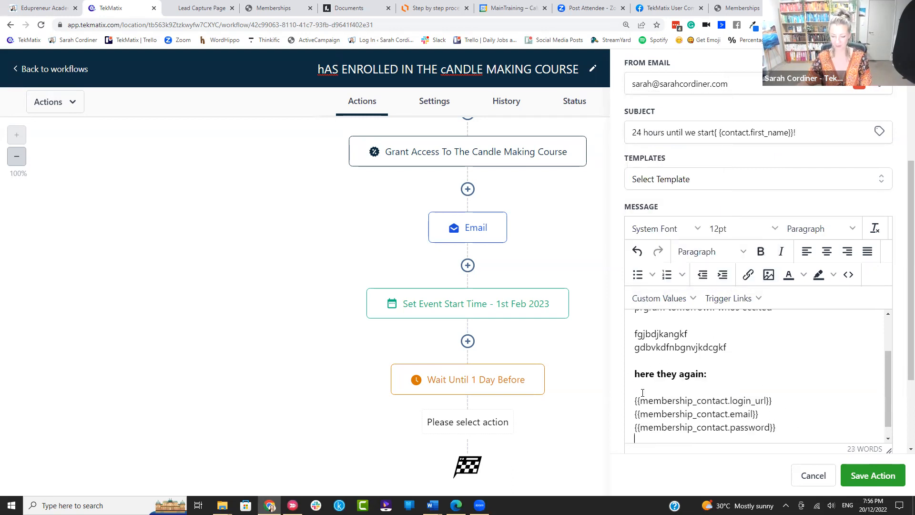
scroll(718, 364, down, 3)
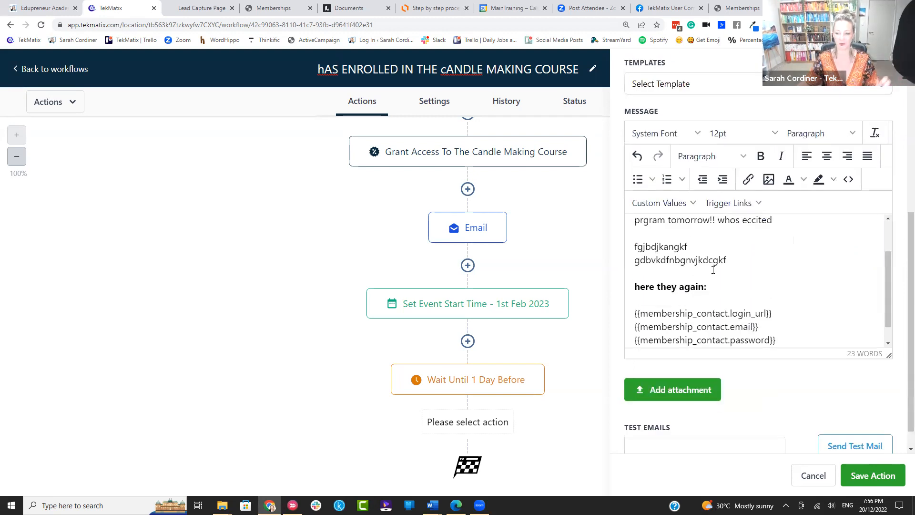
click(868, 481)
scroll(578, 333, down, 2)
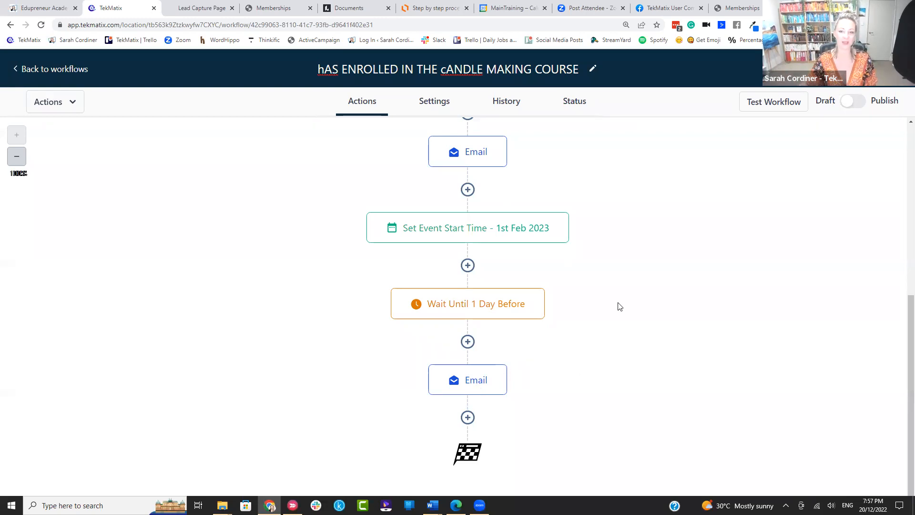
scroll(619, 306, up, 5)
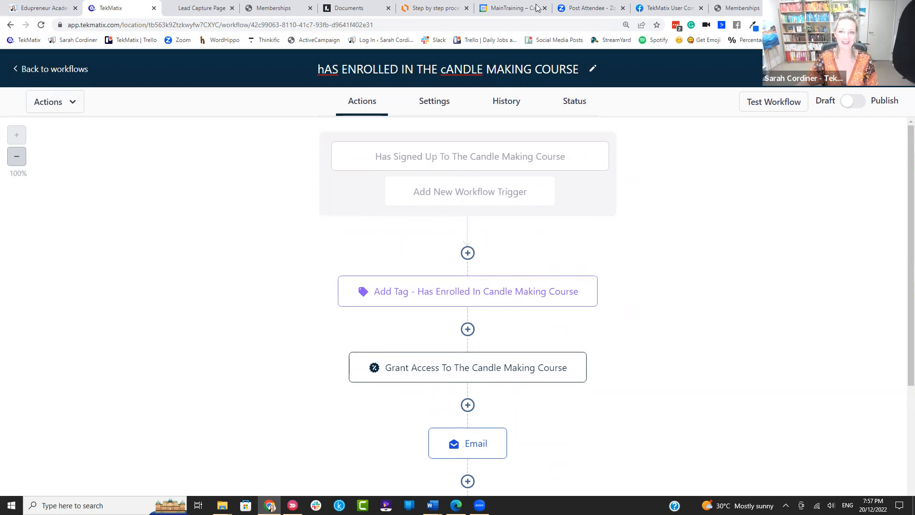
Step: Switch to the Lucidchart course process diagram and zoom out to see more of it
click(417, 6)
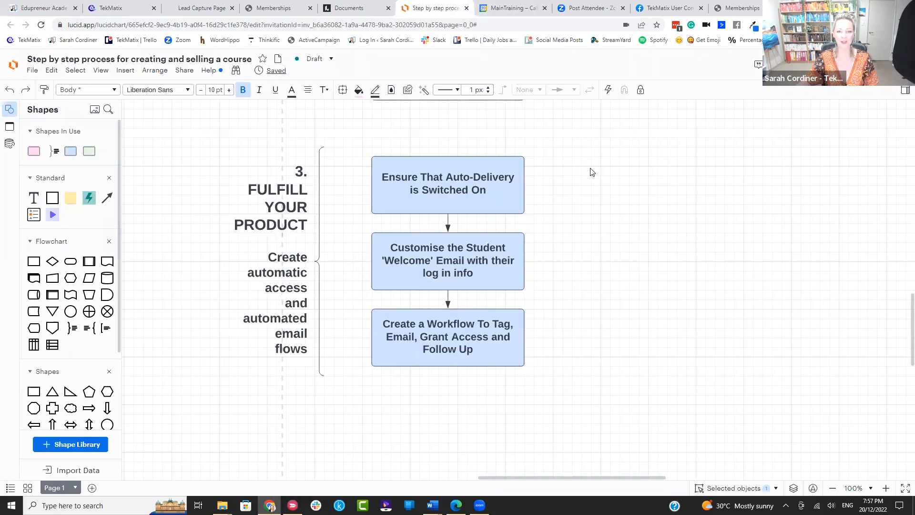
scroll(602, 163, up, 10)
key(ctrl+minus)
scroll(601, 164, up, 4)
scroll(602, 164, down, 4)
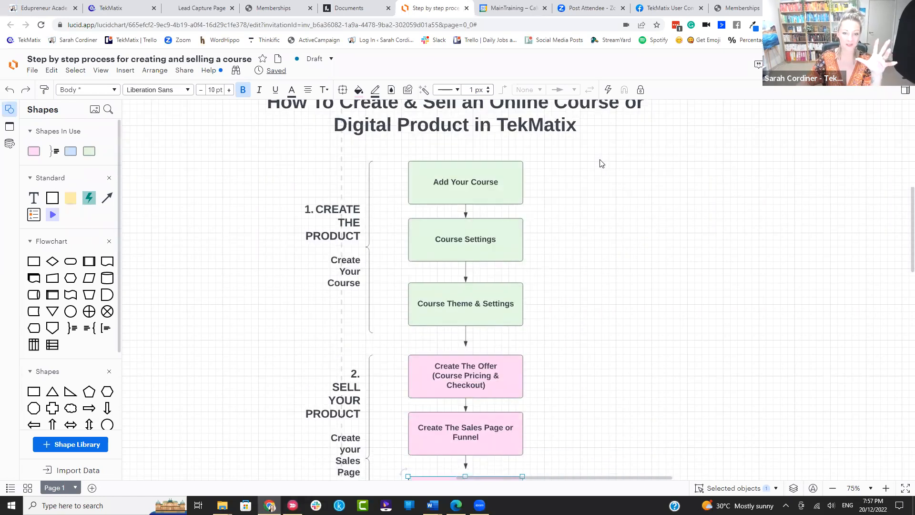
scroll(496, 261, down, 2)
Step: Select the Create The Offer and Create The Sales Page or Funnel steps
click(468, 269)
scroll(650, 255, down, 2)
click(468, 238)
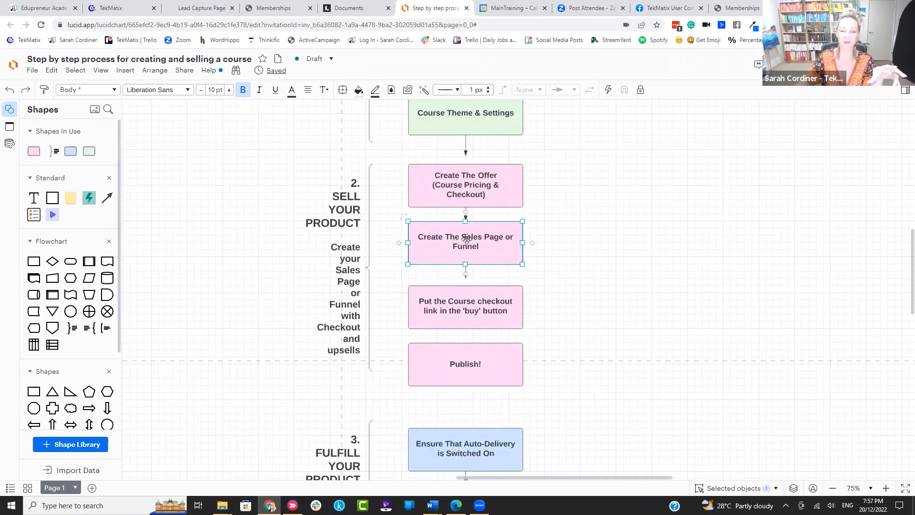
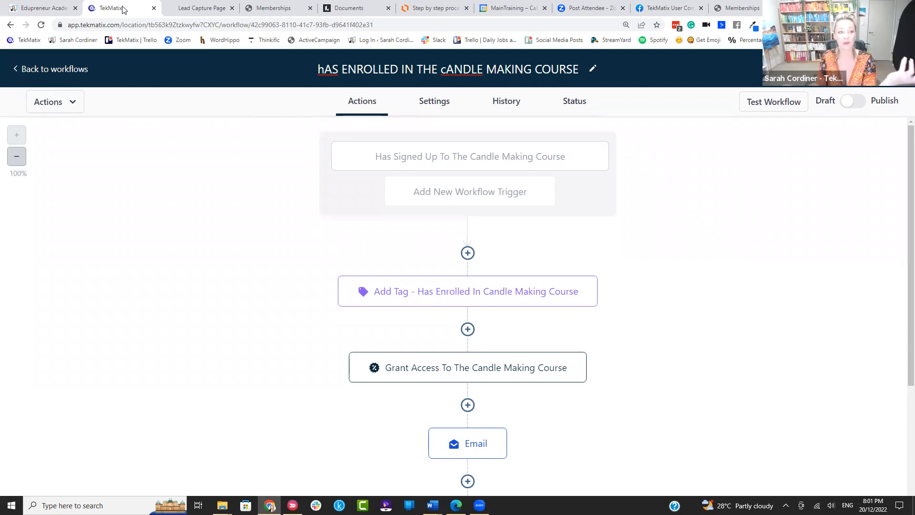
Step: Leave the workflow editor, discard its unsaved changes, and open the Sites funnels list
click(46, 75)
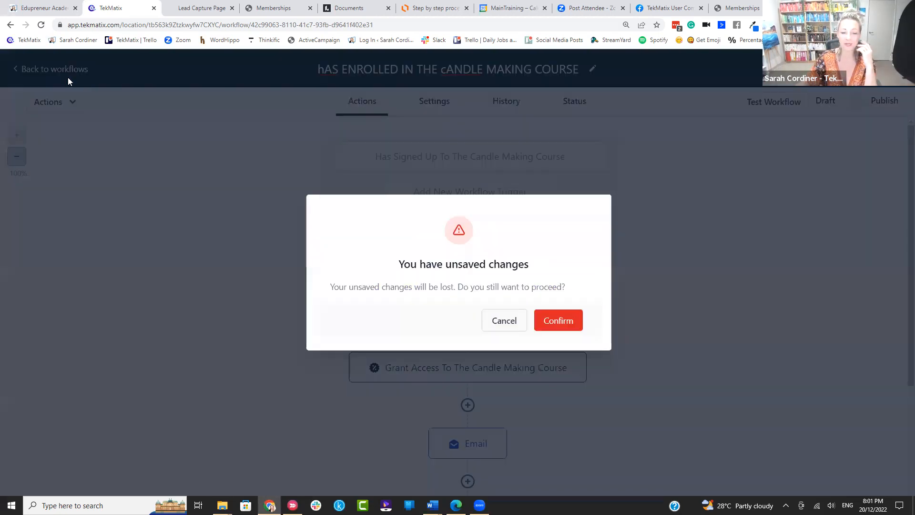
click(548, 320)
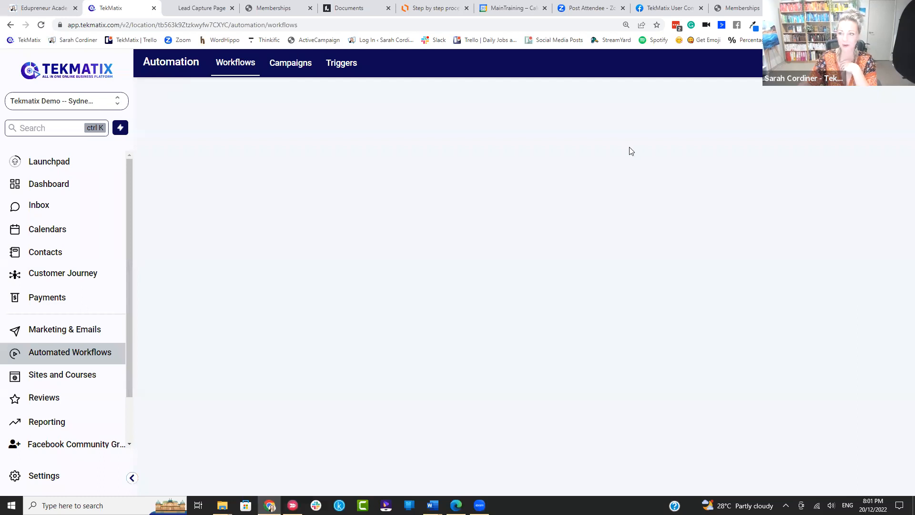
click(61, 374)
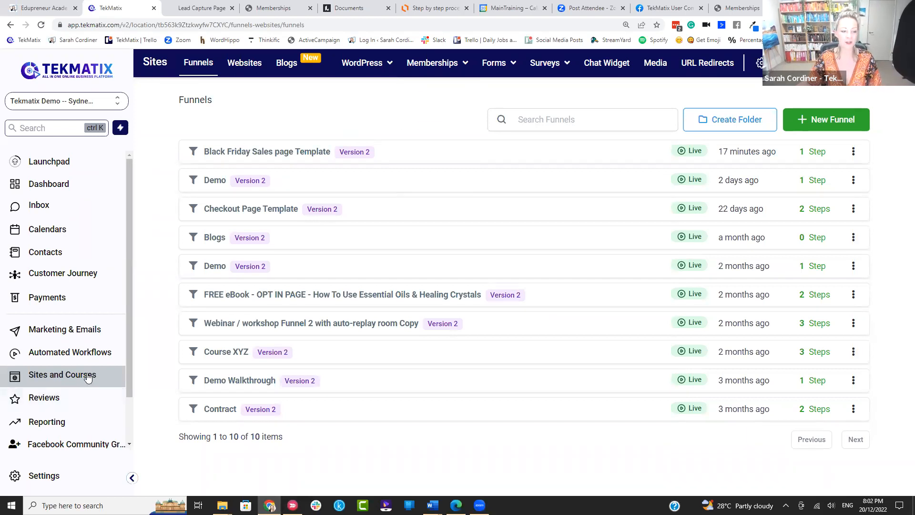
Step: Open the How make Amazing Candles membership product and bring up Module 1's status options
mouse_move(431, 76)
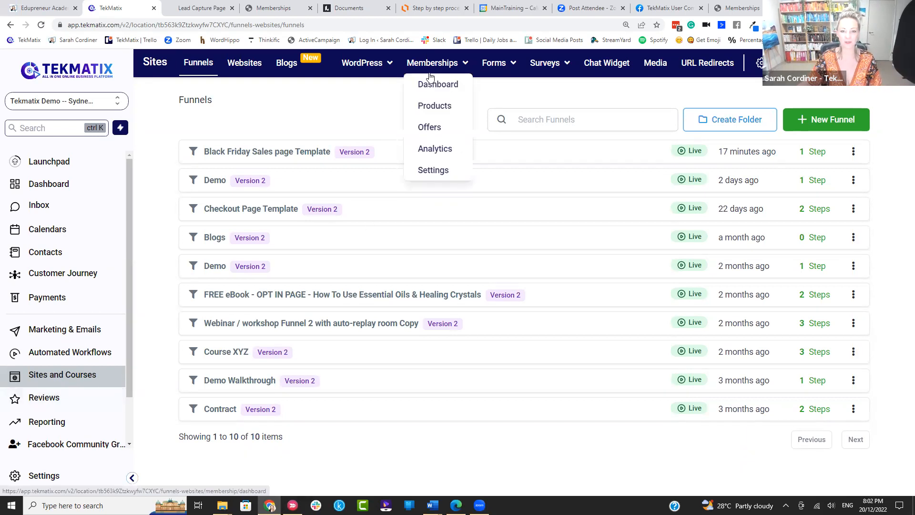
click(441, 109)
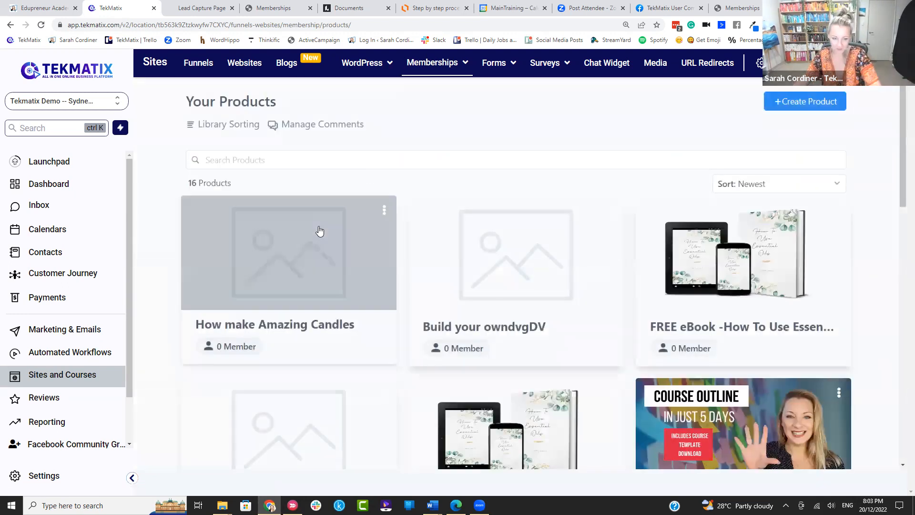
click(319, 242)
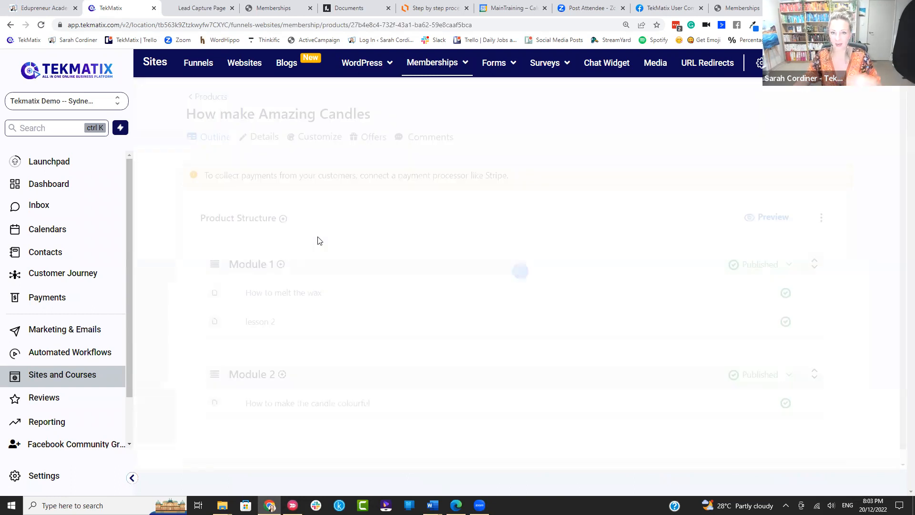
scroll(241, 189, down, 1)
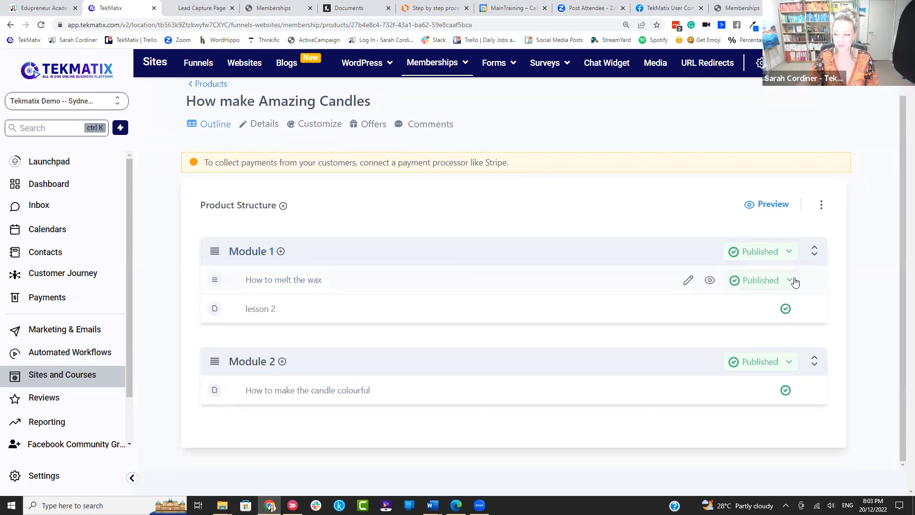
click(795, 282)
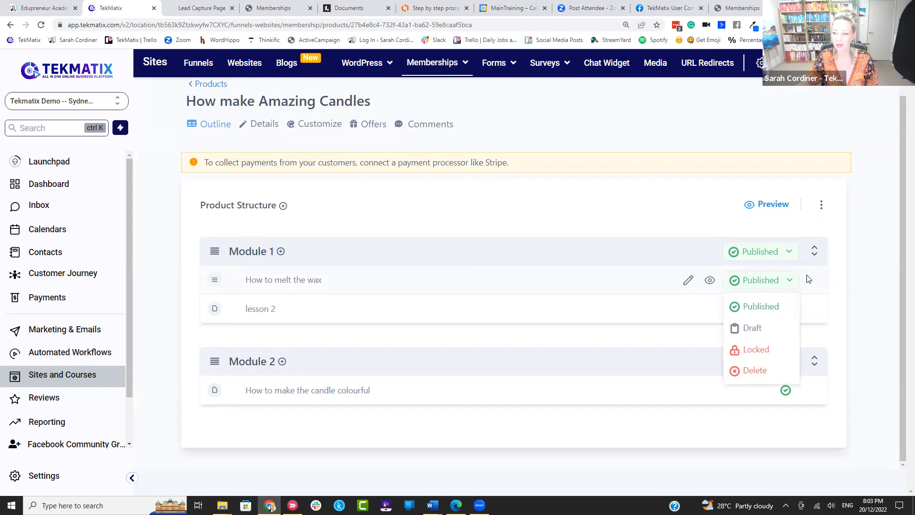
click(790, 254)
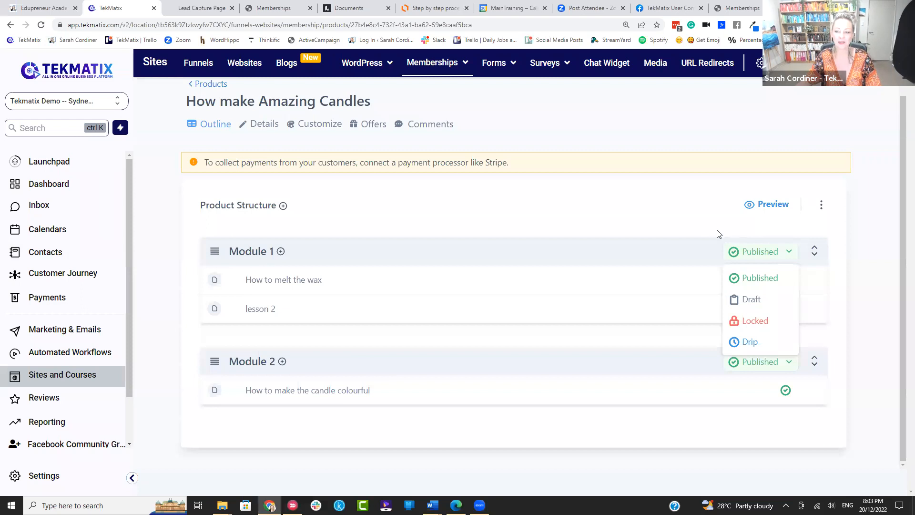
click(736, 226)
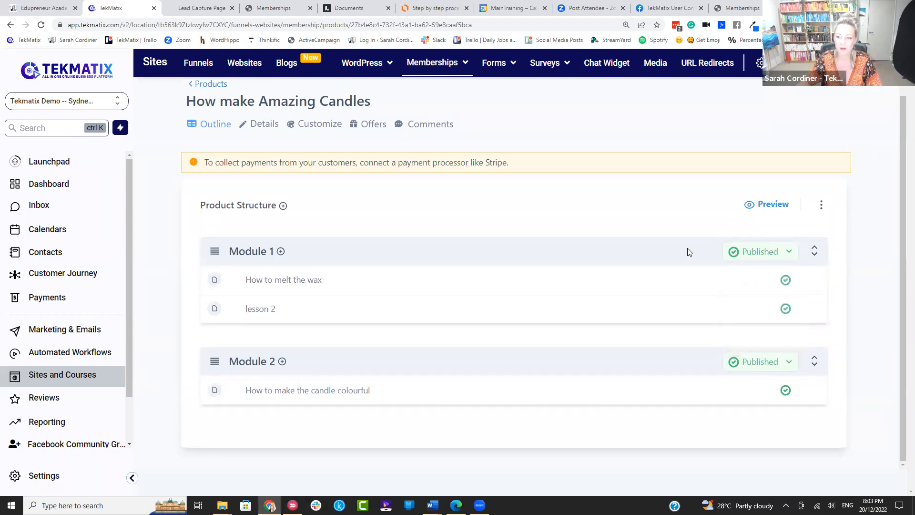
click(789, 254)
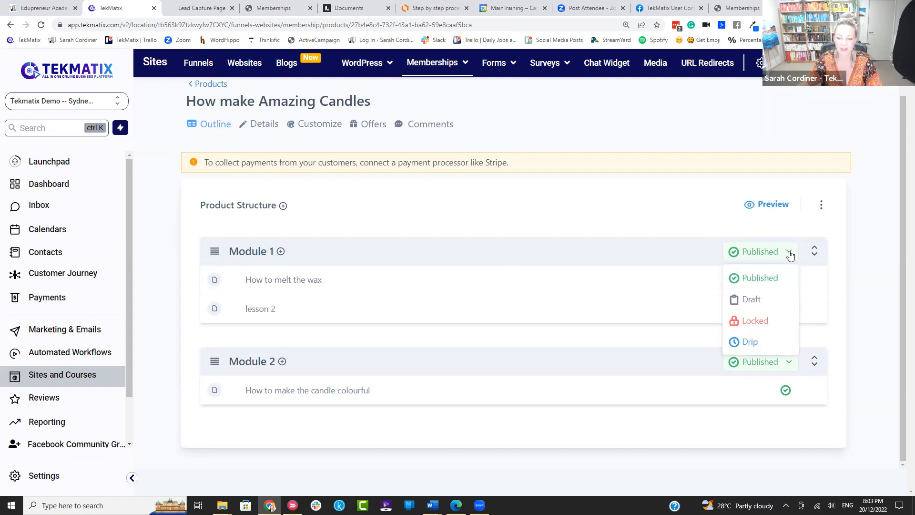
Step: Switch Module 1 to drip release with 1 drip day and save
click(749, 342)
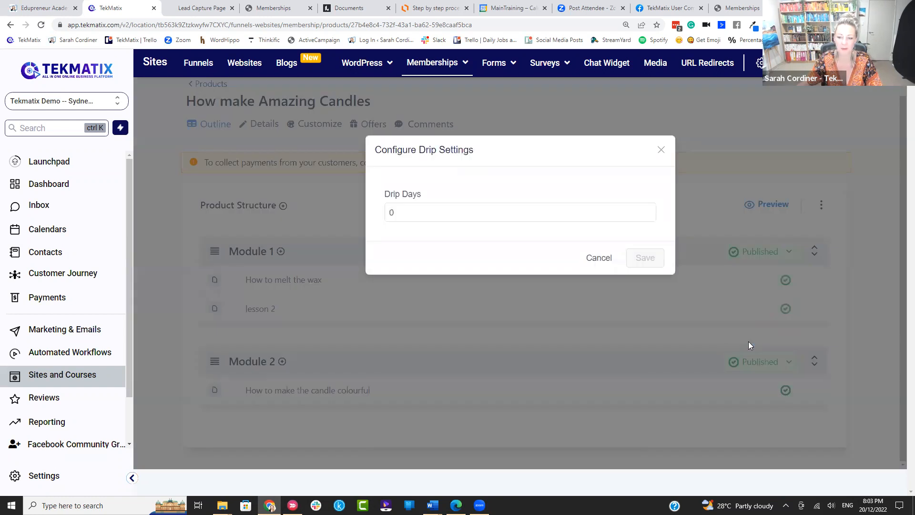
click(432, 211)
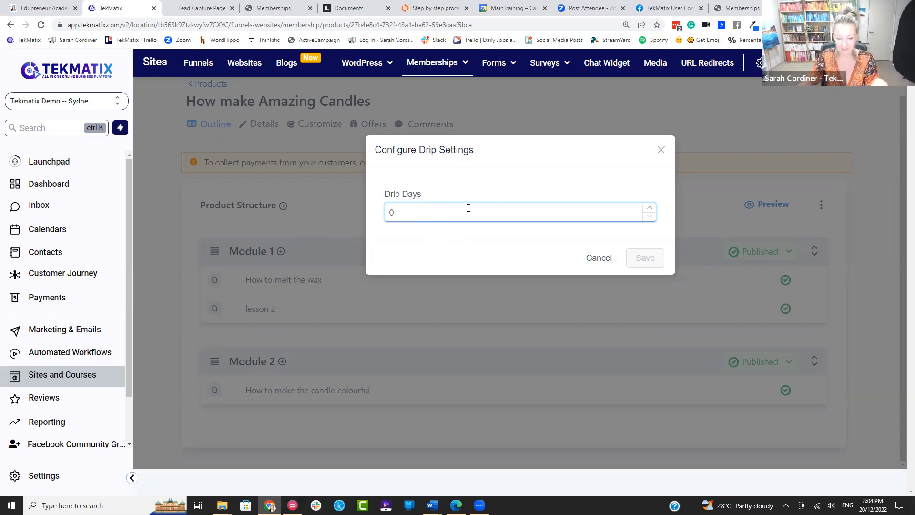
key(BackSpace)
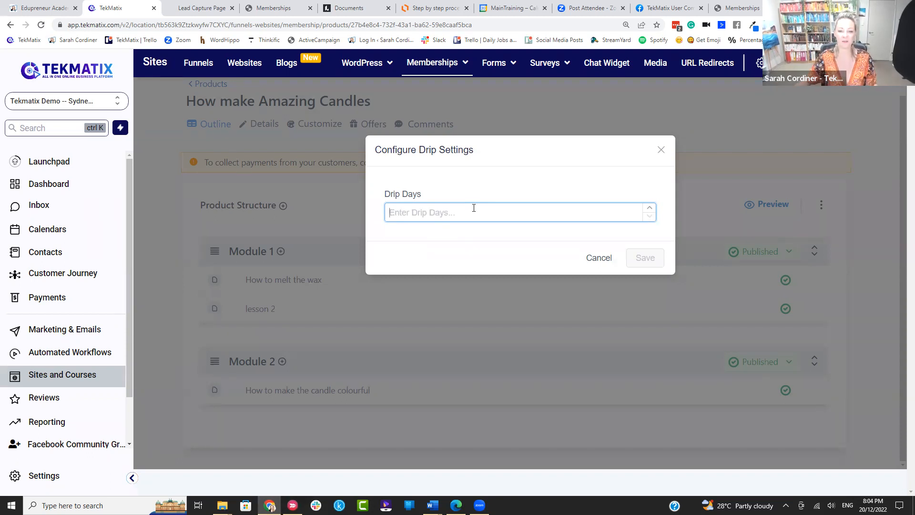
click(469, 207)
text(1)
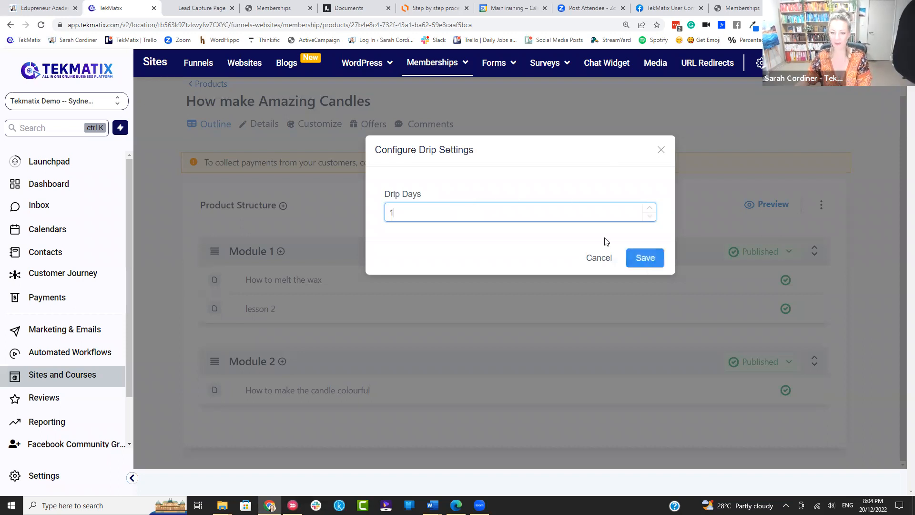
click(655, 260)
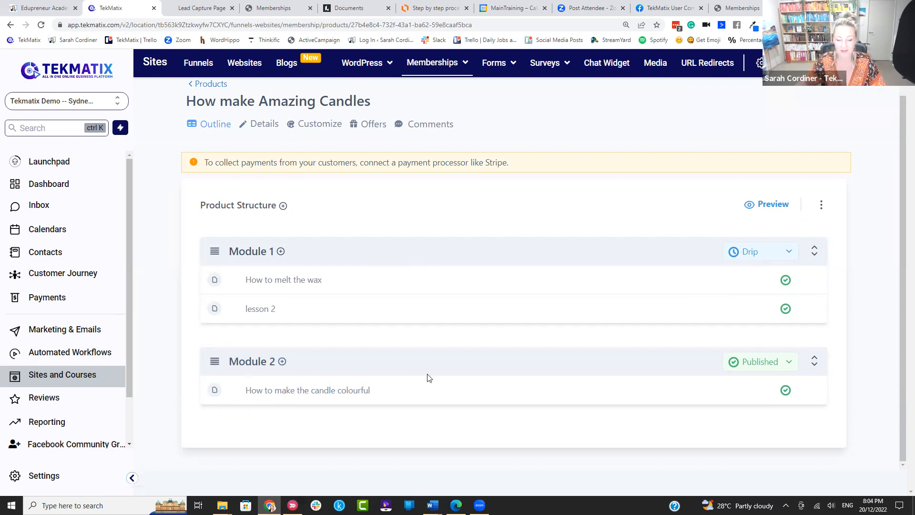
Step: Switch Module 2 to drip release with 7 drip days and save
click(787, 363)
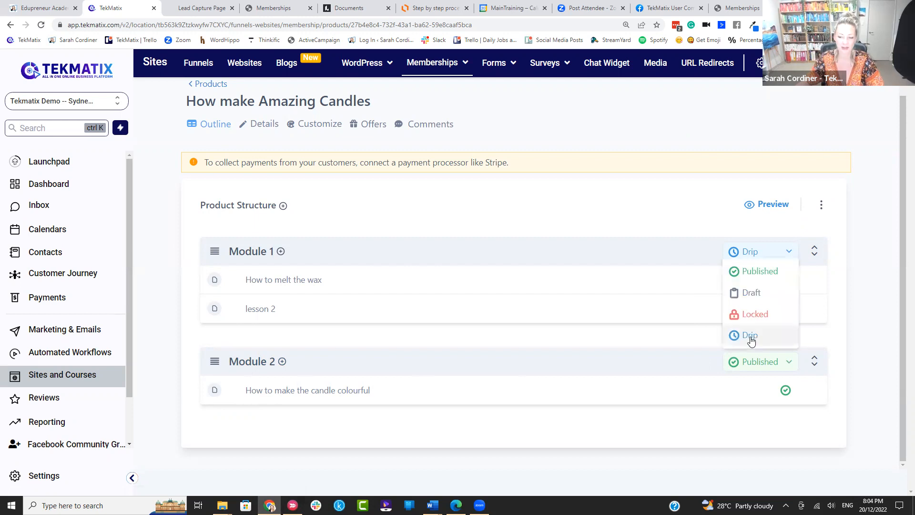
click(750, 336)
click(421, 212)
key(BackSpace)
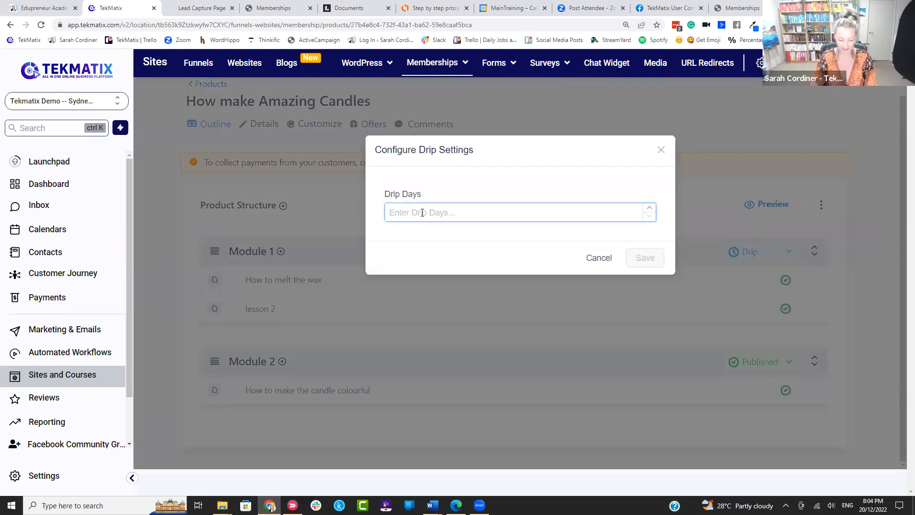
text(7)
click(644, 258)
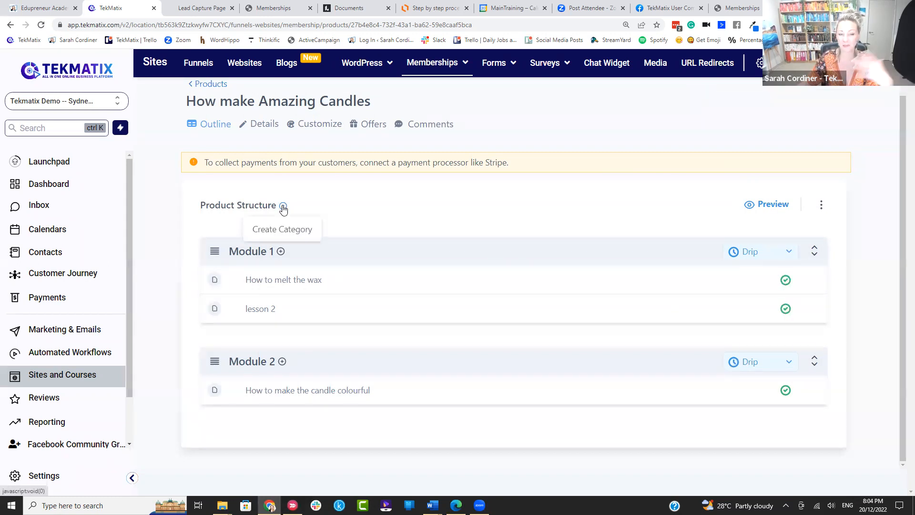
Step: Create a new course category titled 'Module 3'
click(281, 231)
text(Module 3)
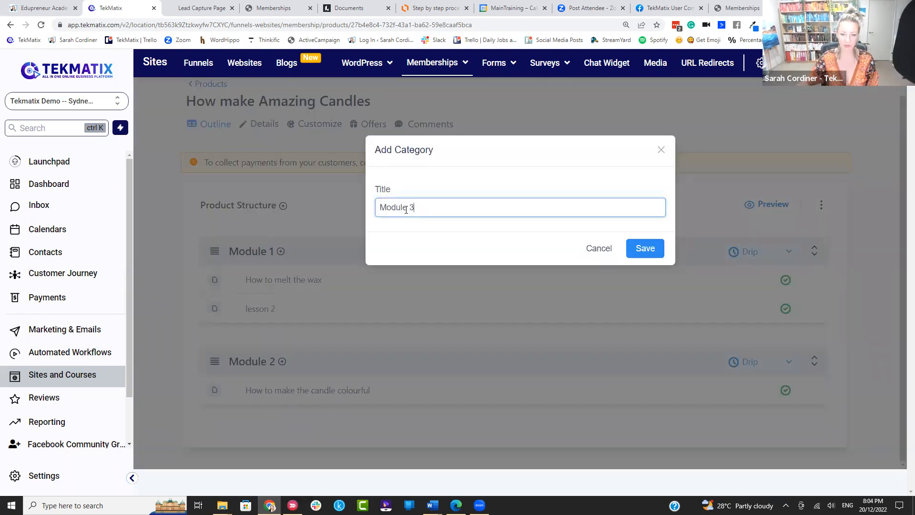
click(638, 250)
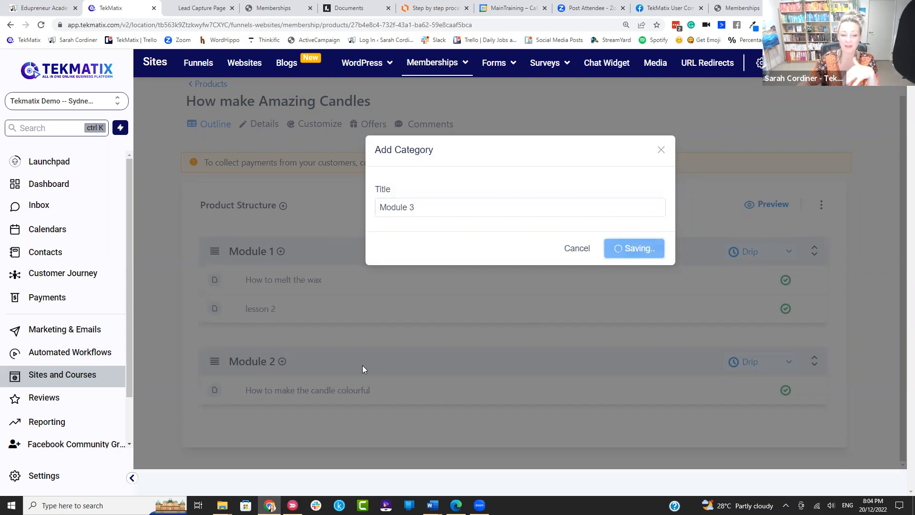
Step: Set Module 3 to drip release with 14 drip days and save
scroll(362, 371, down, 2)
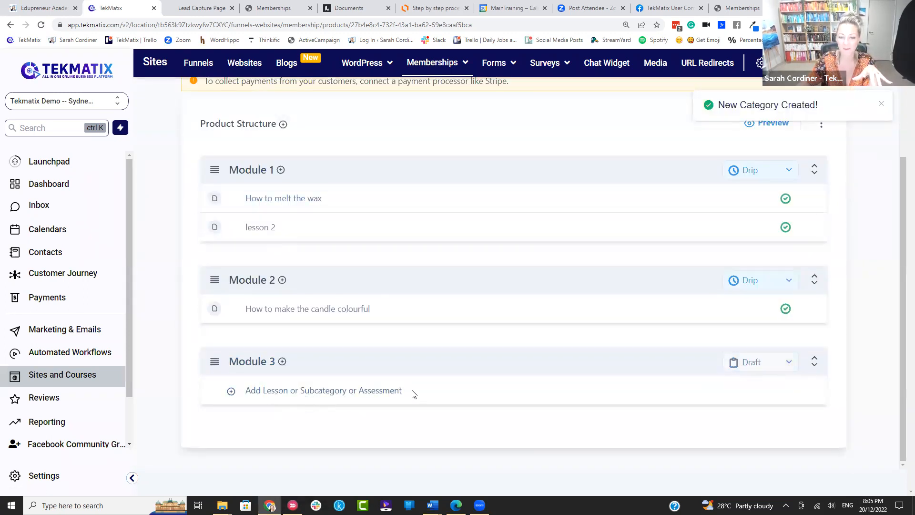
click(746, 367)
click(753, 338)
click(423, 213)
key(BackSpace)
text(14)
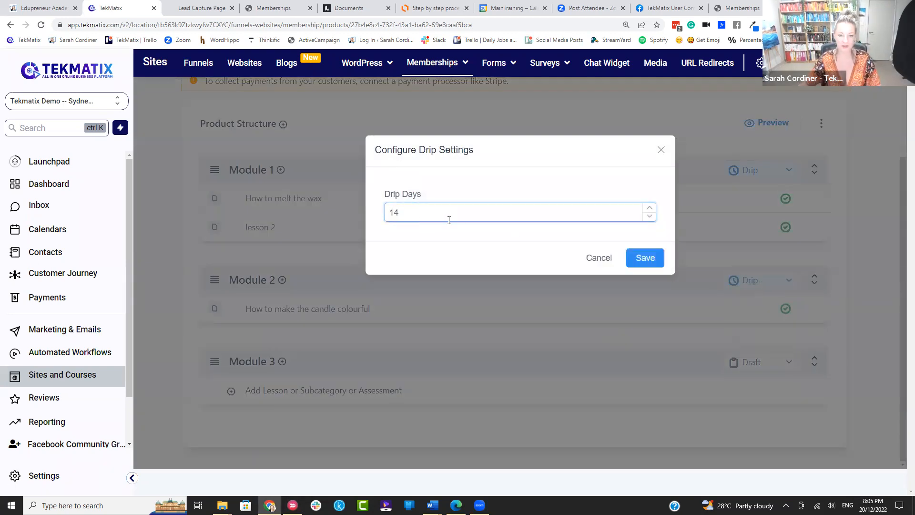
click(649, 259)
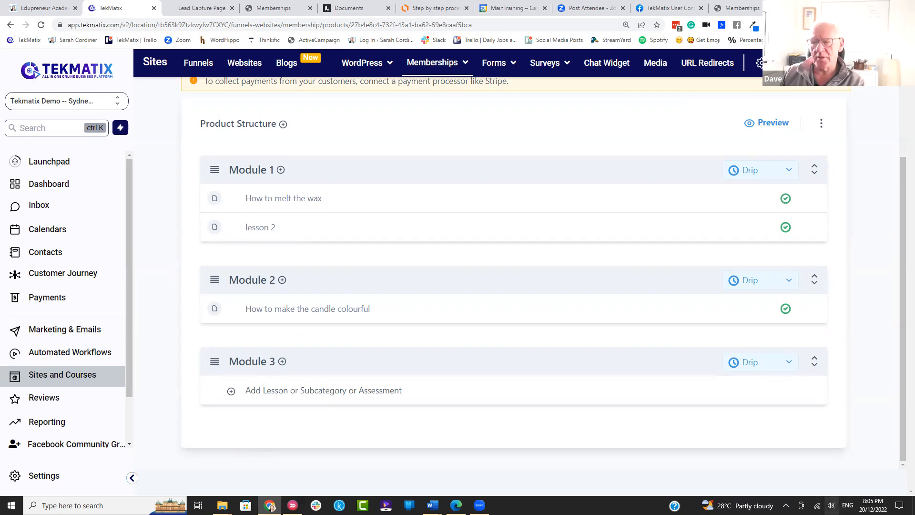
Step: Raise the computer's speaker volume to 73
click(832, 505)
click(855, 483)
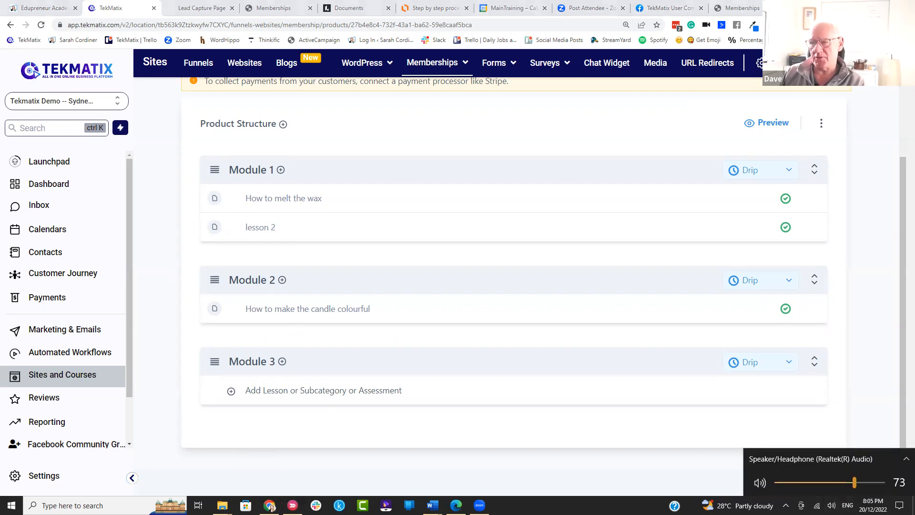
key(Escape)
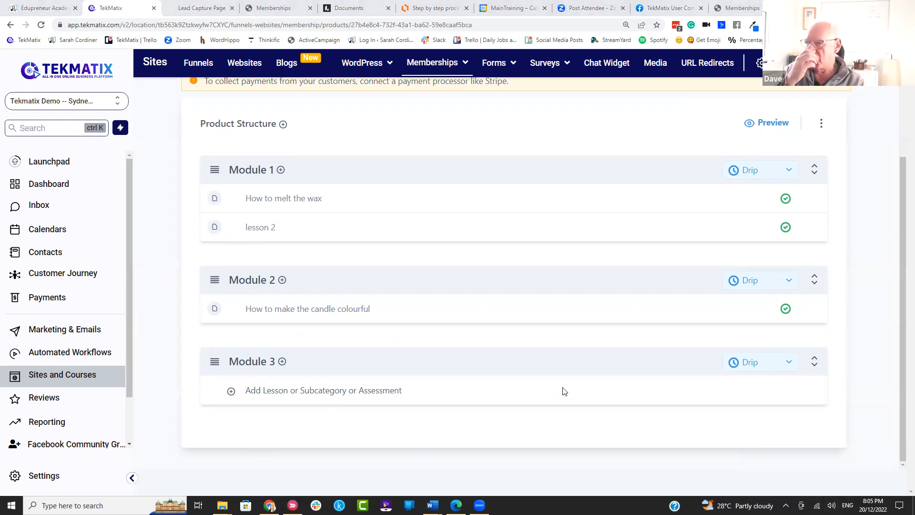
Step: Glance at the Lead Capture Page tab, then return to TekMatix's Funnels list
scroll(572, 347, up, 3)
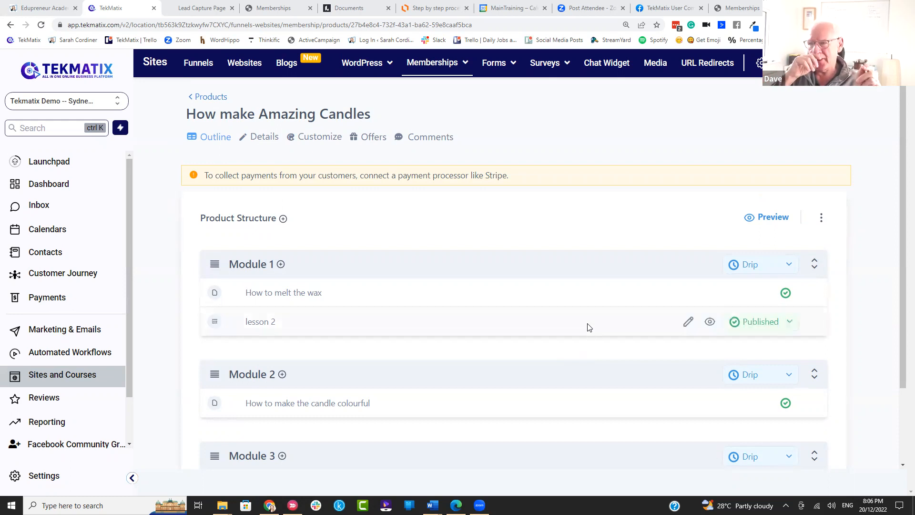
click(193, 9)
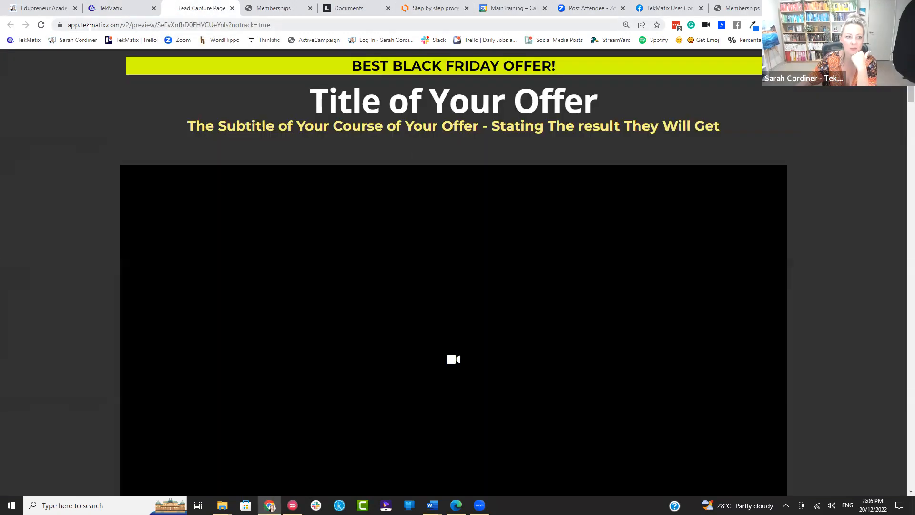
click(136, 11)
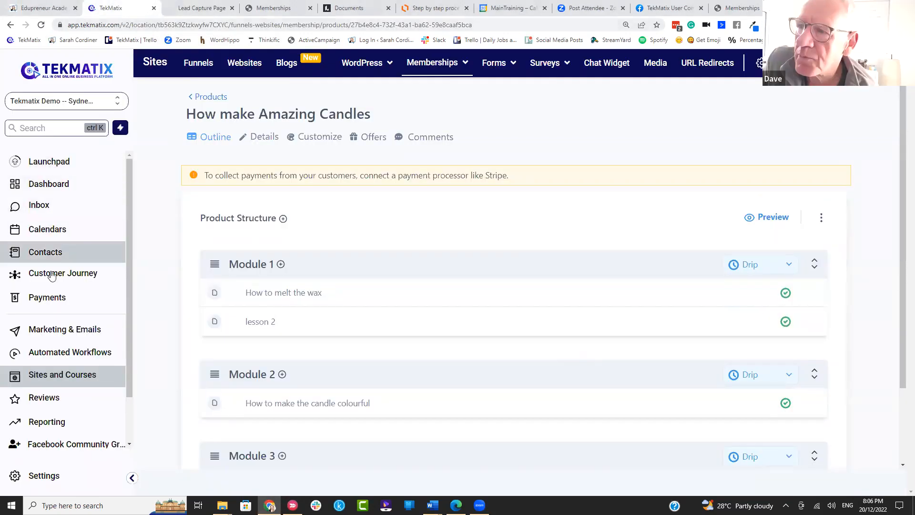
click(55, 377)
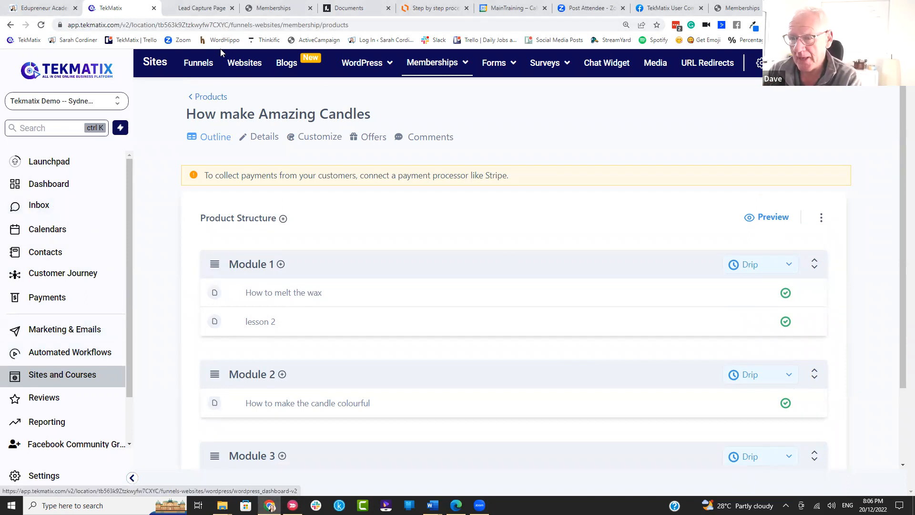
click(191, 68)
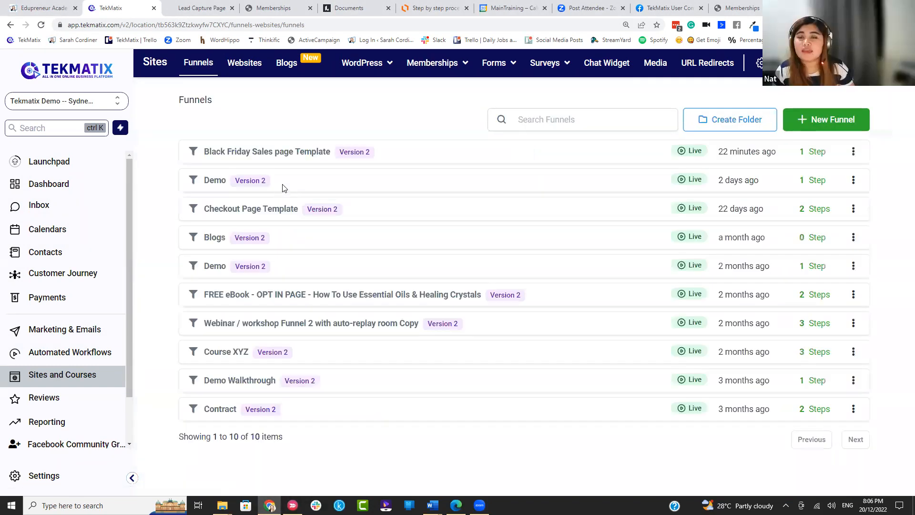
click(271, 152)
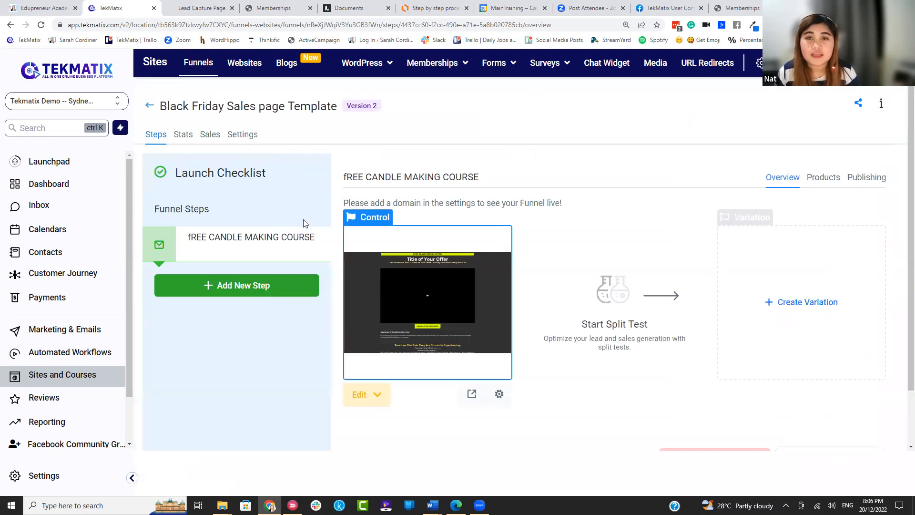
click(149, 105)
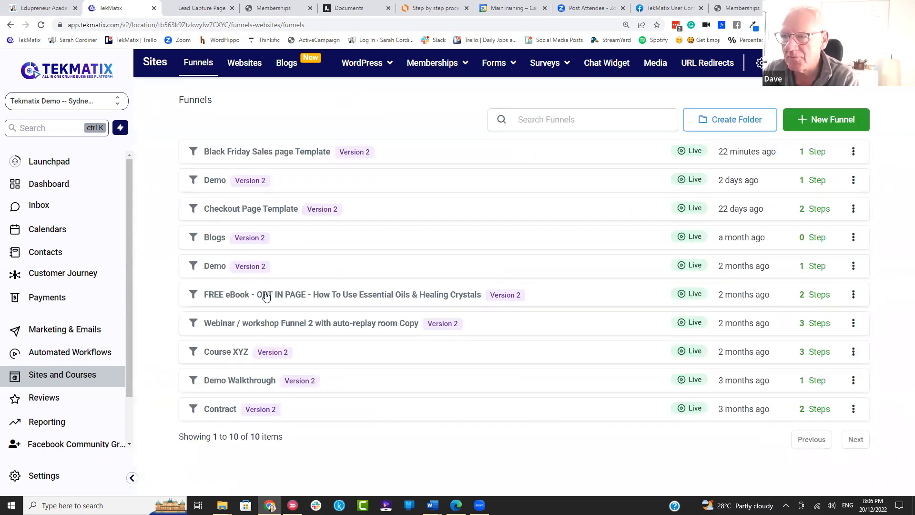
Step: Open Webinar / workshop Funnel 2 and edit its Webinar Registration page in the builder
click(263, 324)
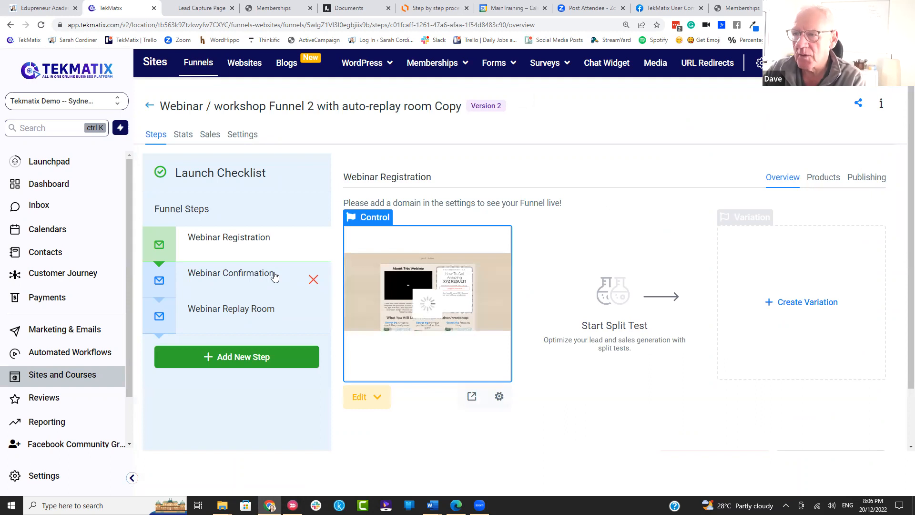
click(371, 398)
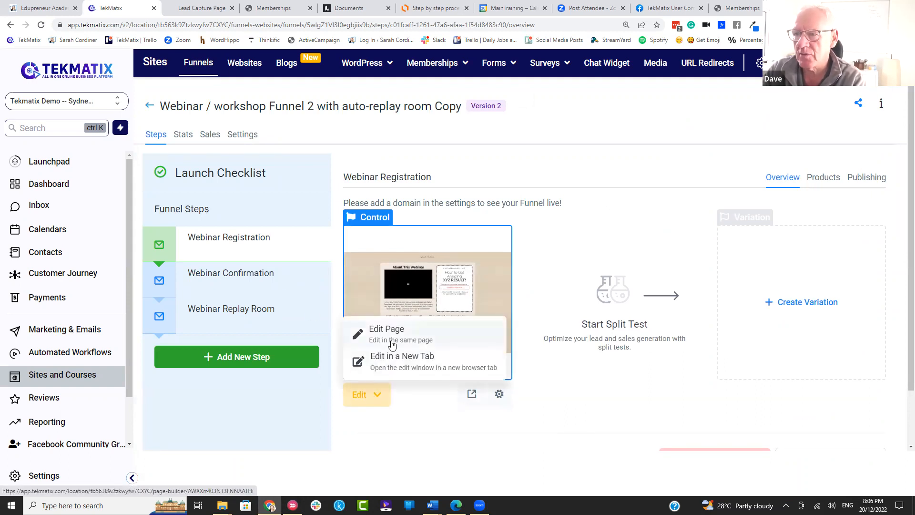
click(391, 341)
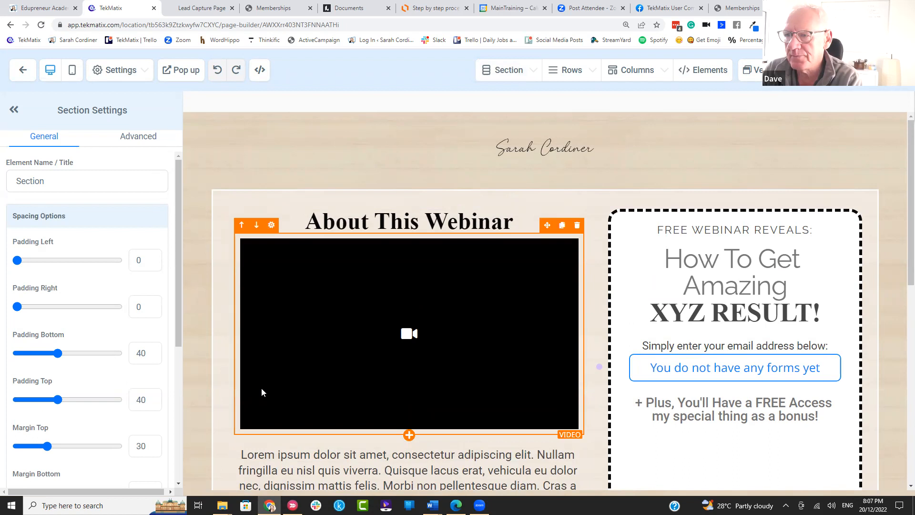
Step: Review the Webinar Registration page and open the Elements panel under the What You Will Learn headline
scroll(377, 295, down, 6)
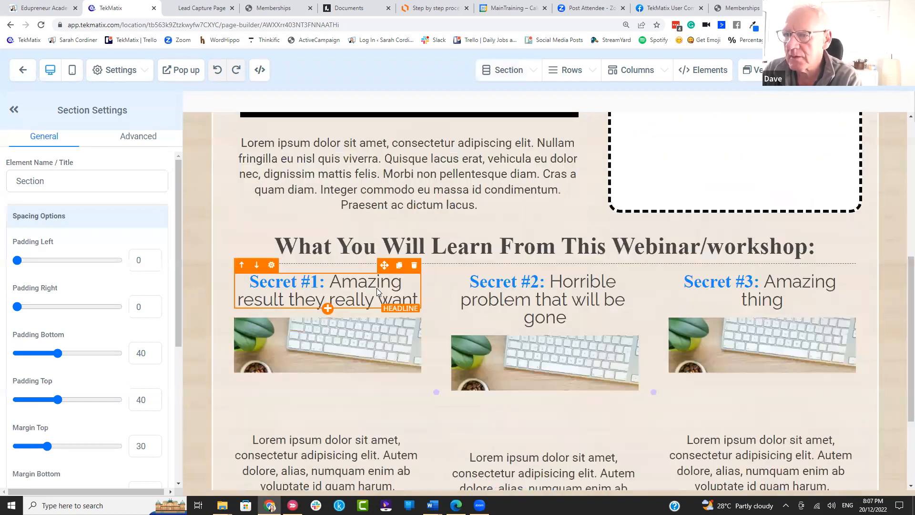
scroll(377, 287, down, 3)
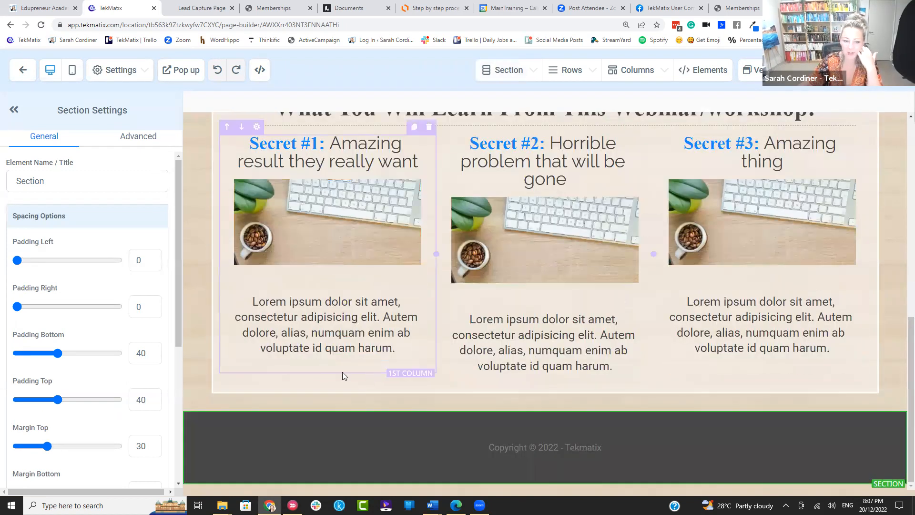
scroll(90, 269, down, 5)
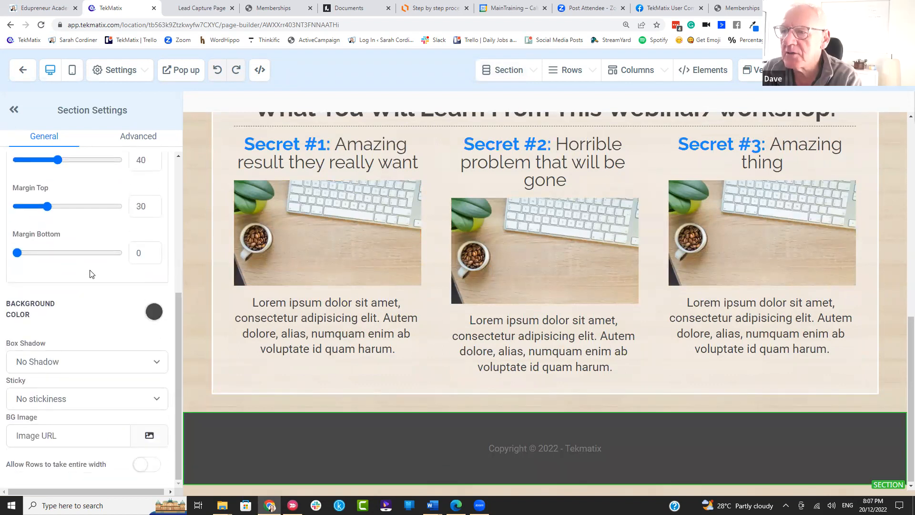
scroll(243, 246, up, 3)
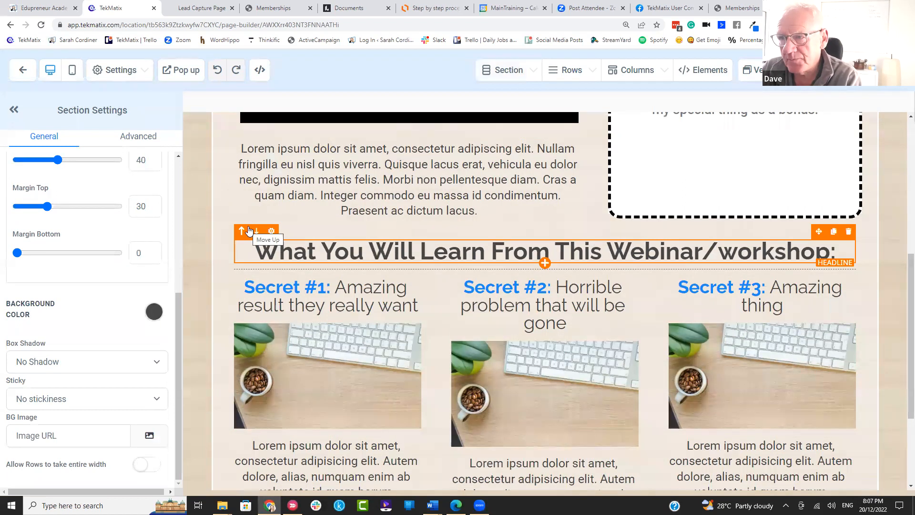
scroll(349, 233, up, 3)
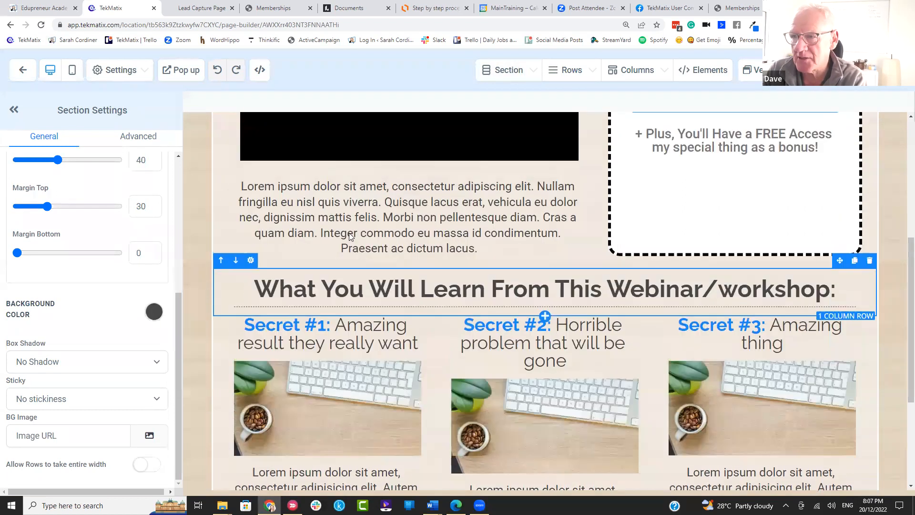
scroll(349, 234, up, 1)
scroll(349, 233, down, 1)
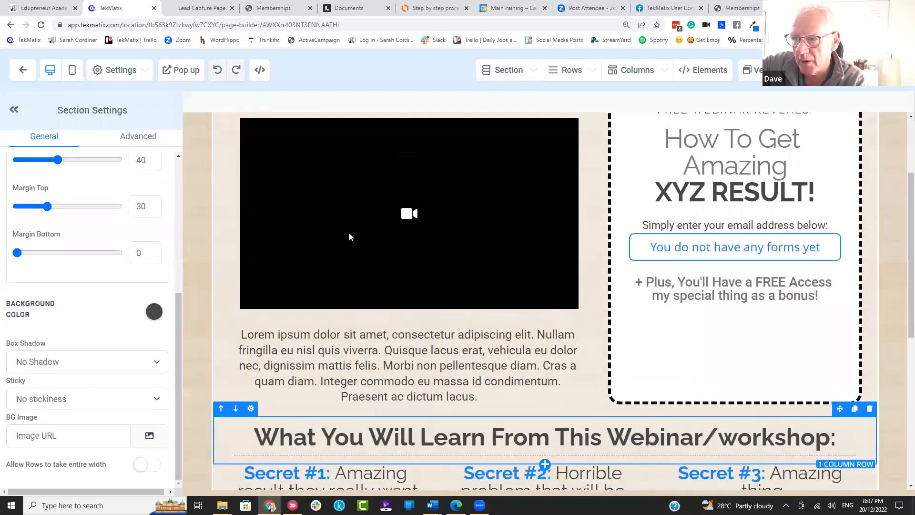
scroll(349, 237, down, 5)
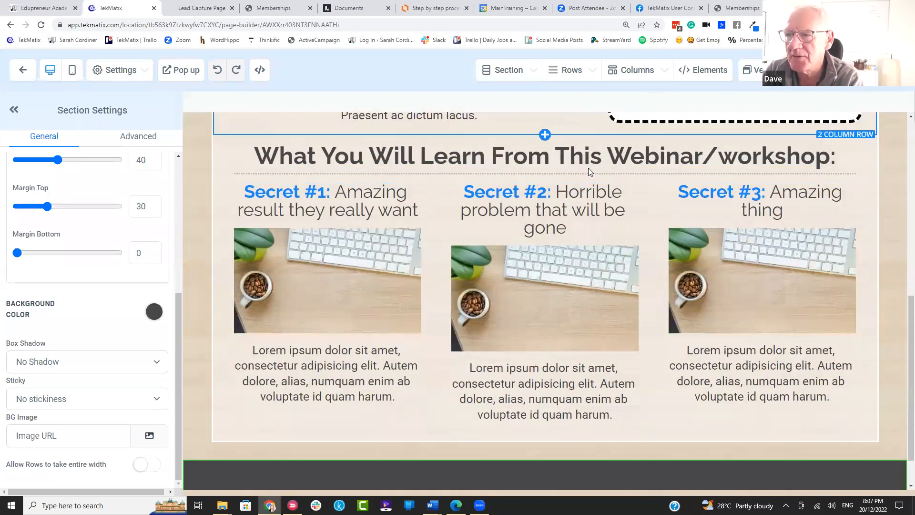
scroll(558, 257, down, 1)
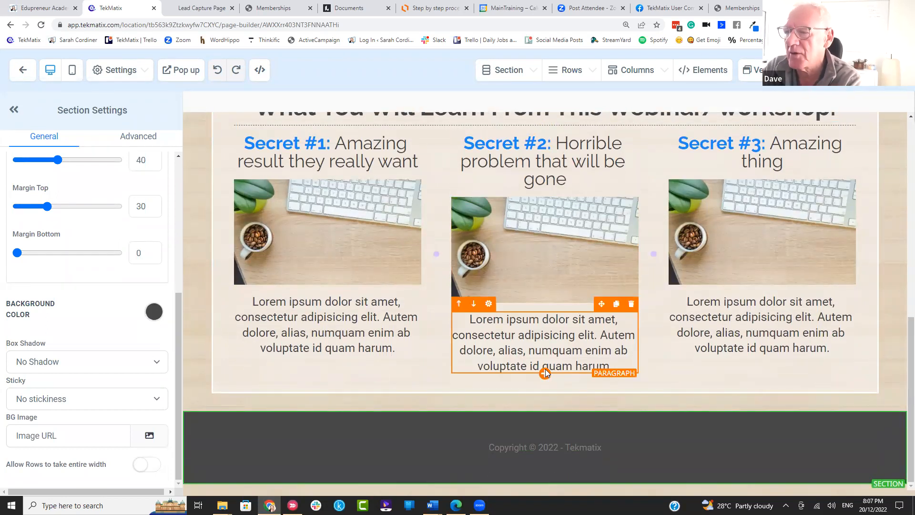
scroll(546, 374, up, 2)
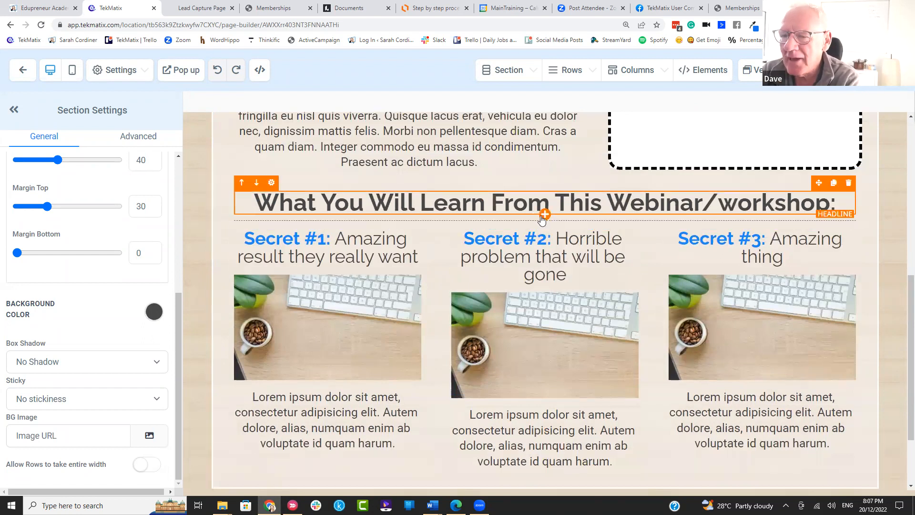
click(544, 215)
Step: Drag a 2 STEP ORDER element from Order Elements onto the page below the webinar intro
scroll(723, 295, down, 2)
scroll(722, 296, down, 10)
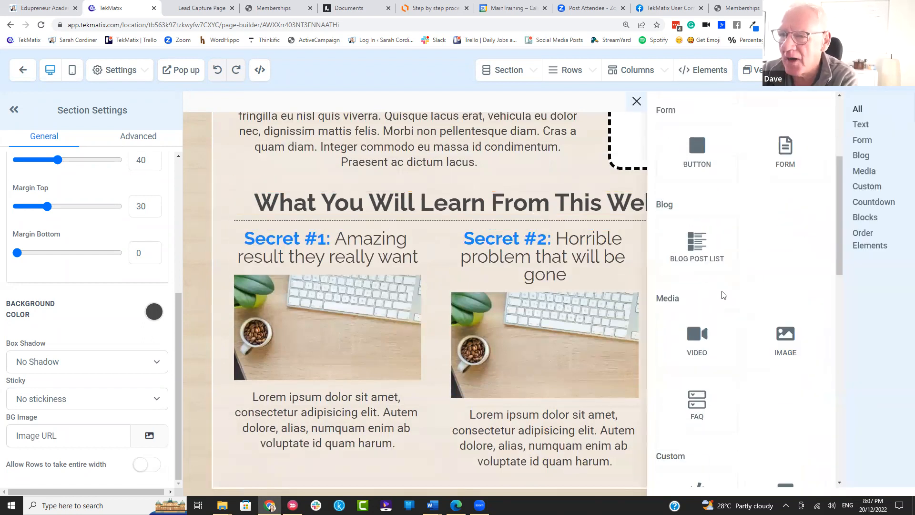
scroll(722, 295, down, 6)
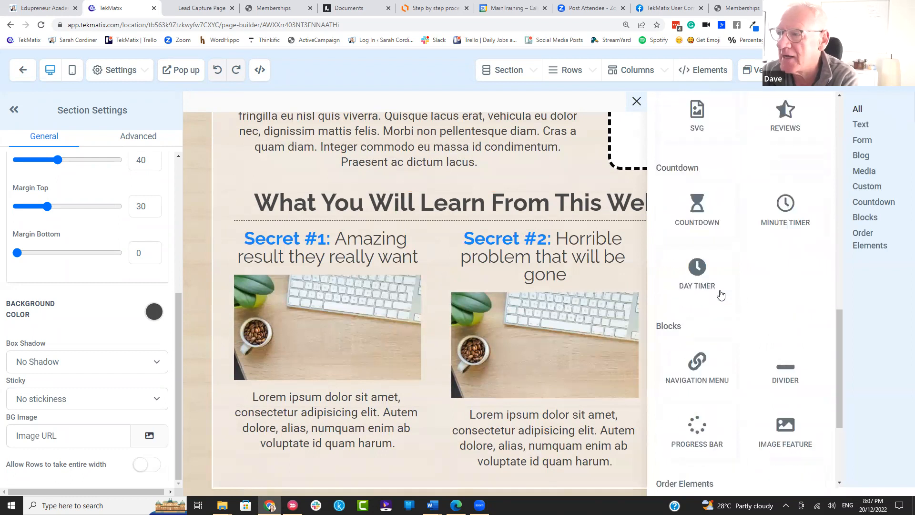
drag(693, 359, 521, 190)
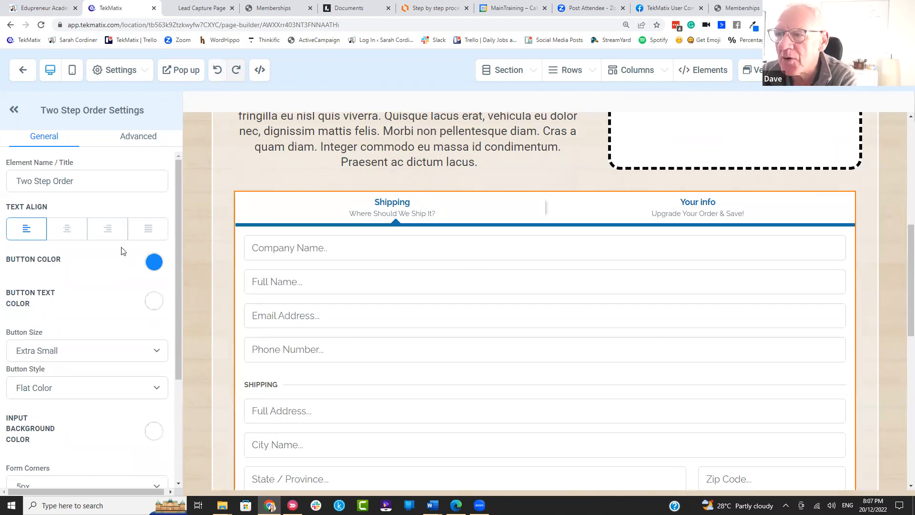
Step: Show the Two Step Order Settings' Advanced tab and scroll to Main Product Options
scroll(119, 251, down, 3)
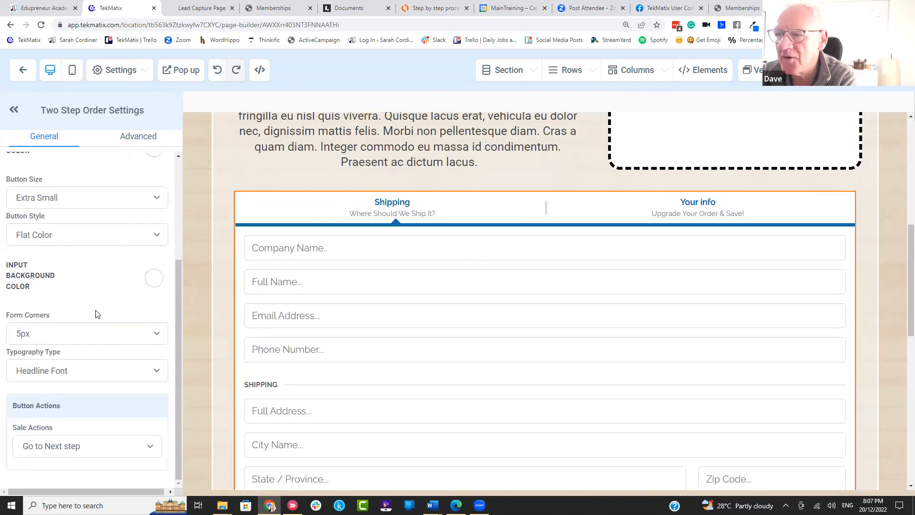
scroll(96, 313, up, 5)
click(140, 139)
scroll(117, 261, down, 10)
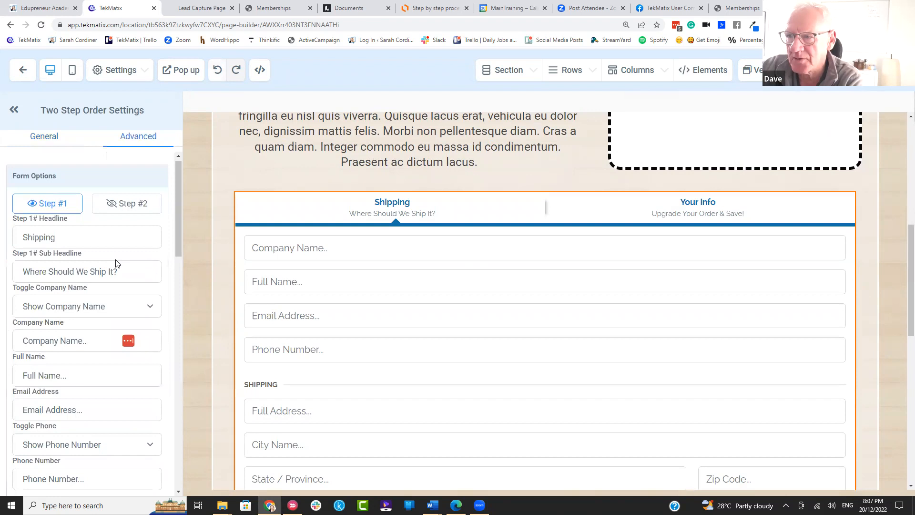
scroll(118, 258, down, 4)
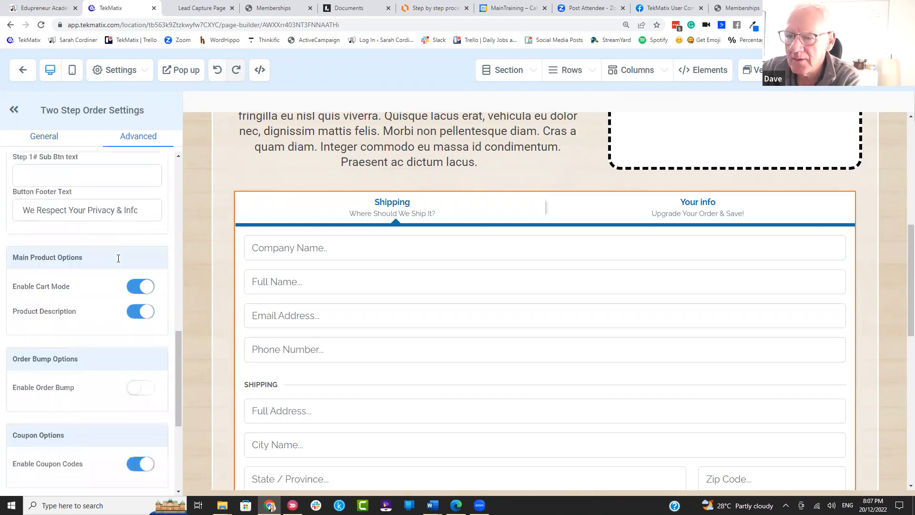
scroll(118, 258, down, 2)
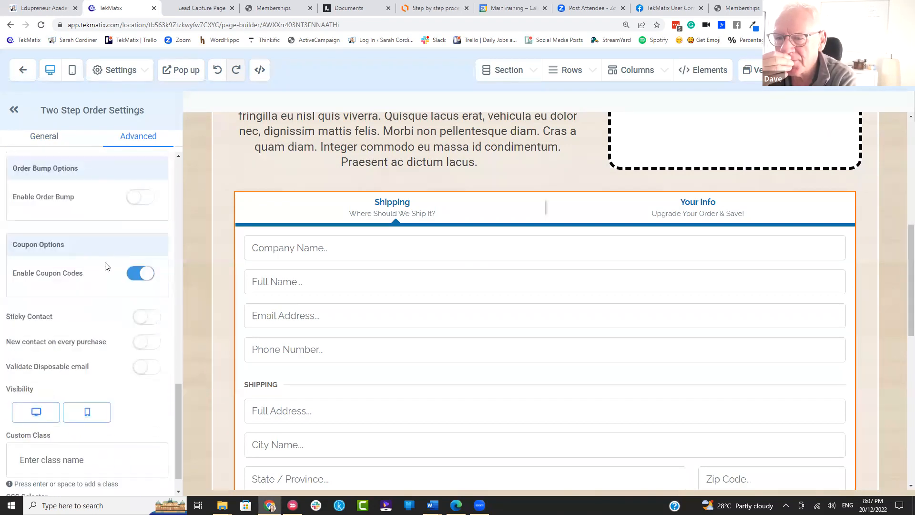
scroll(106, 307, down, 1)
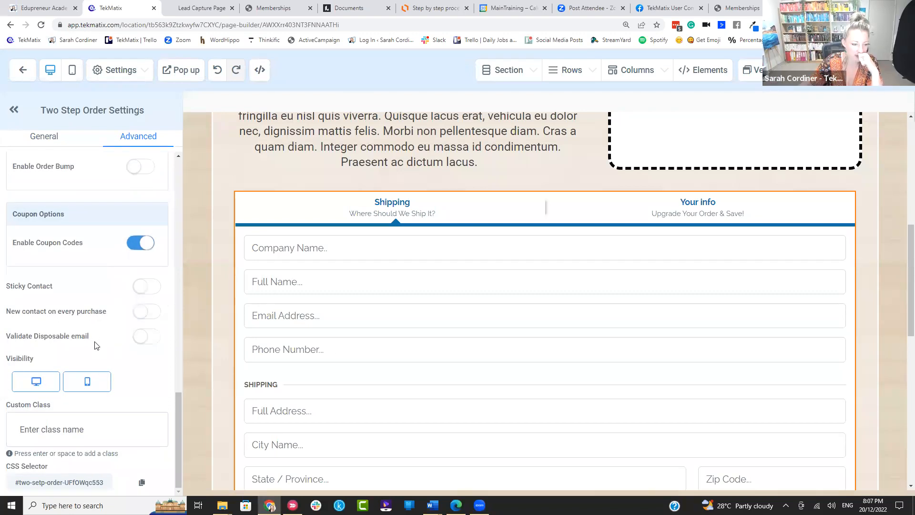
scroll(119, 374, up, 3)
scroll(120, 375, down, 3)
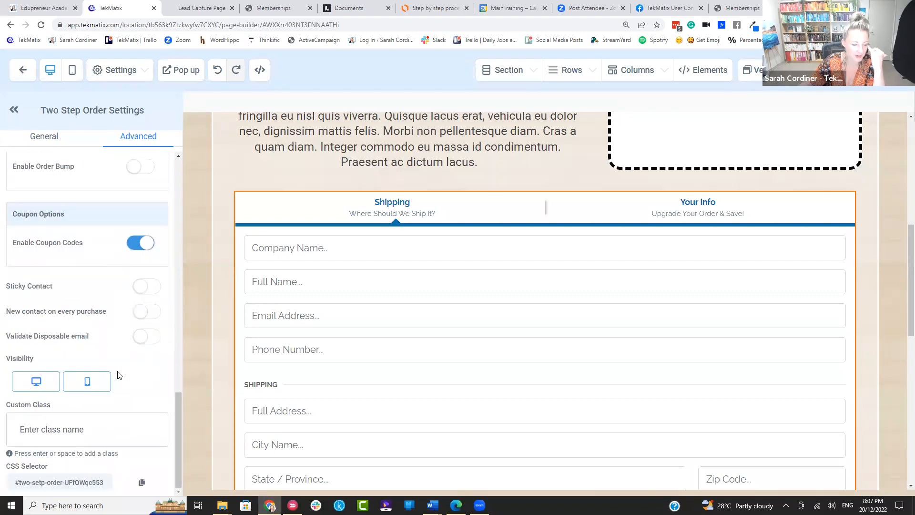
scroll(119, 375, up, 3)
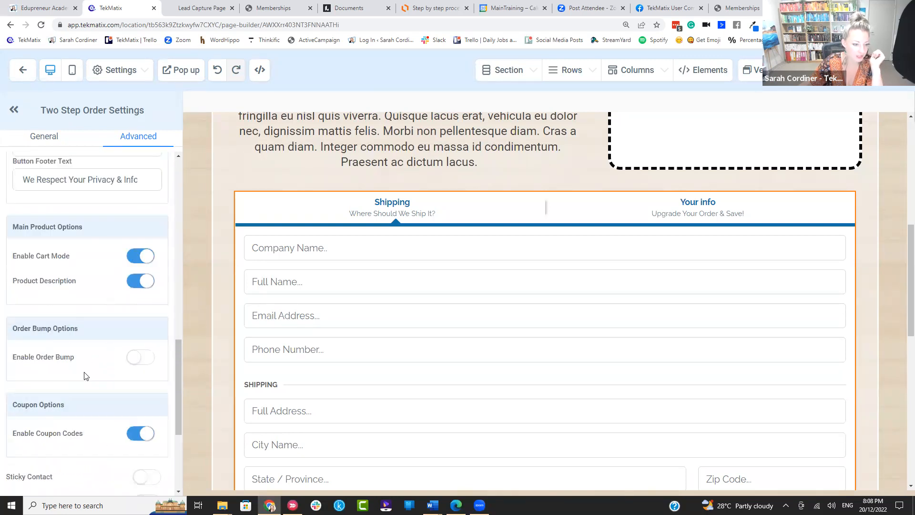
scroll(84, 377, up, 3)
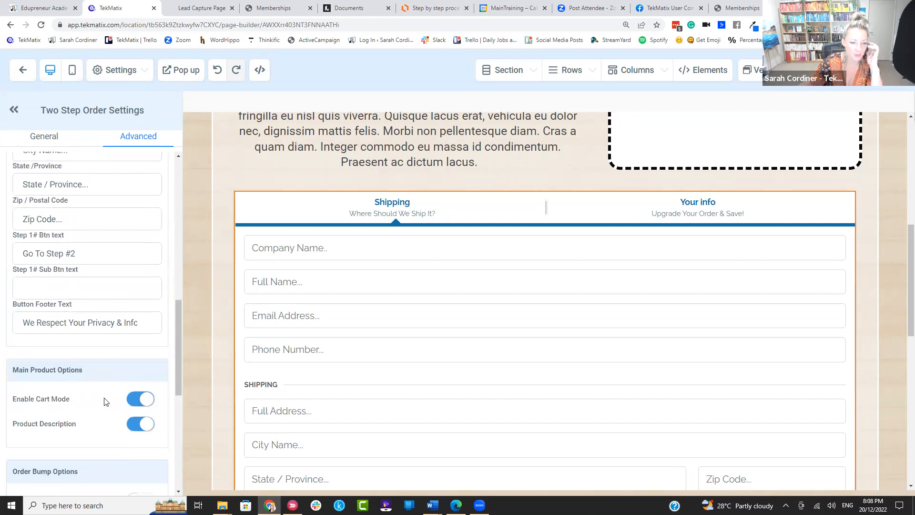
scroll(81, 371, down, 3)
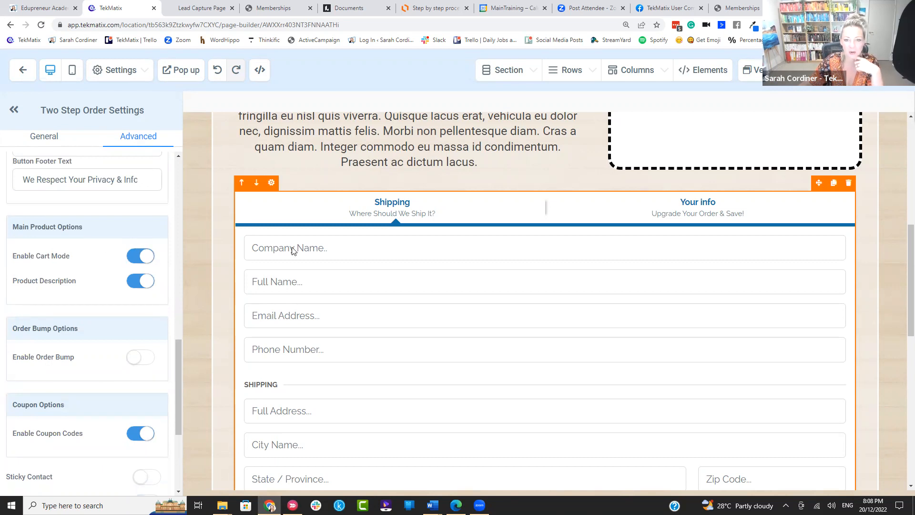
Step: Point out the Enable Cart Mode setting while confirming Cart Mode, Product Description and Coupon Codes are on
scroll(381, 221, up, 4)
scroll(380, 221, up, 3)
scroll(423, 287, down, 9)
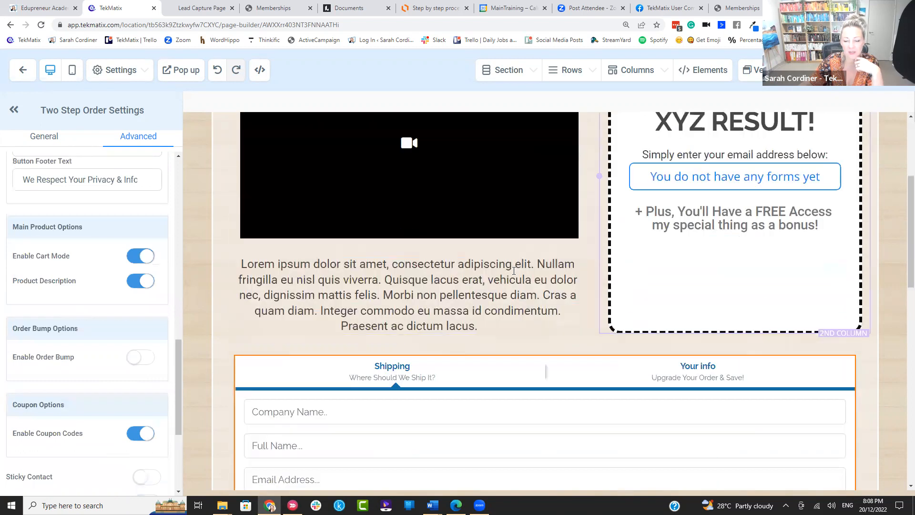
scroll(556, 279, down, 4)
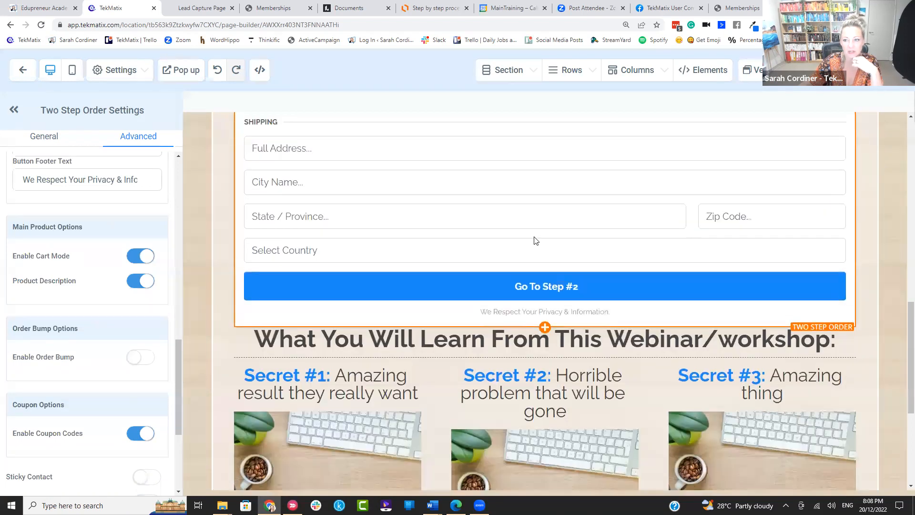
scroll(509, 275, up, 3)
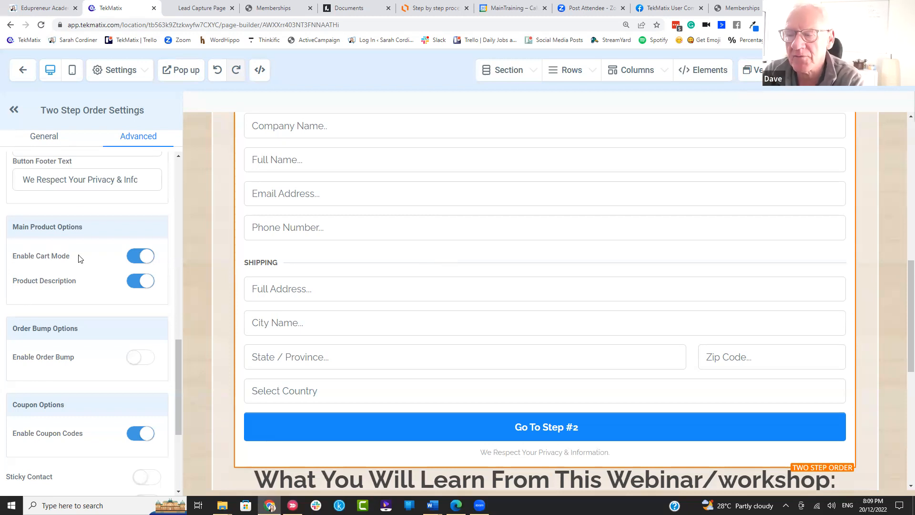
drag(72, 257, 2, 263)
click(56, 267)
drag(78, 258, 1, 259)
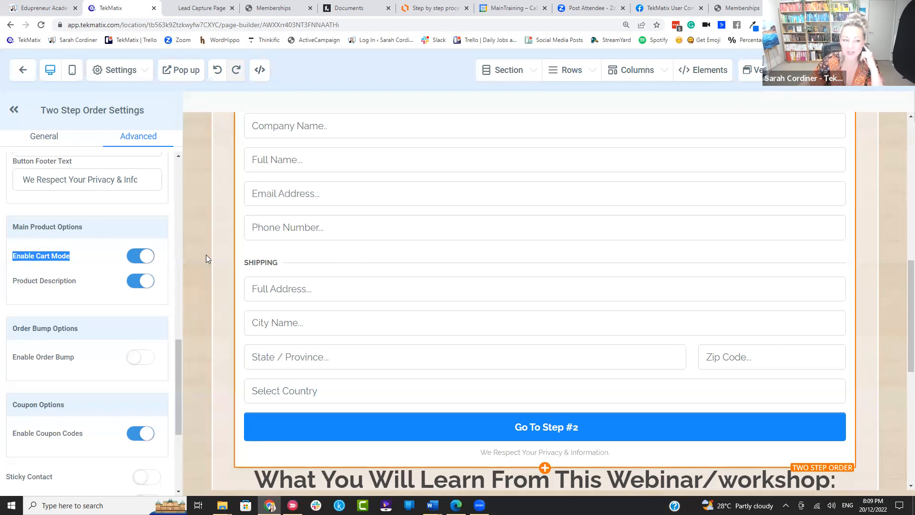
click(77, 260)
drag(77, 259, 9, 260)
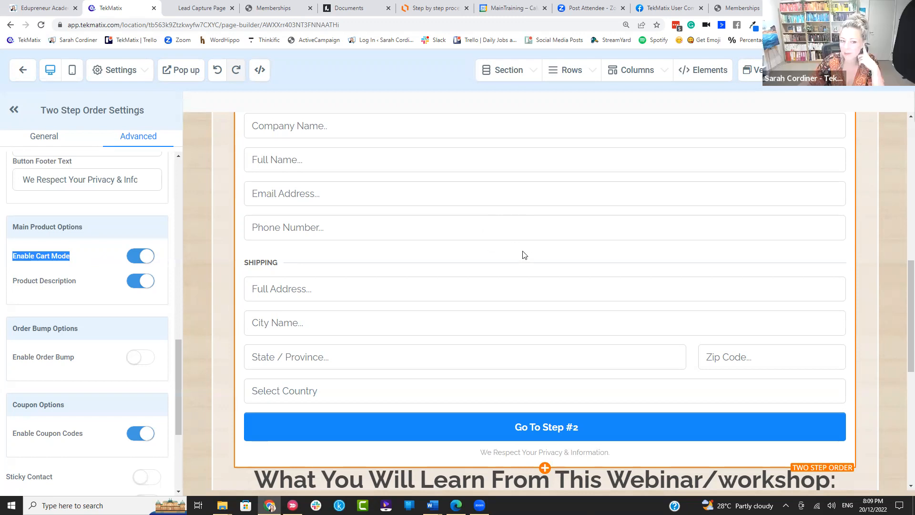
scroll(523, 256, up, 3)
scroll(423, 271, down, 1)
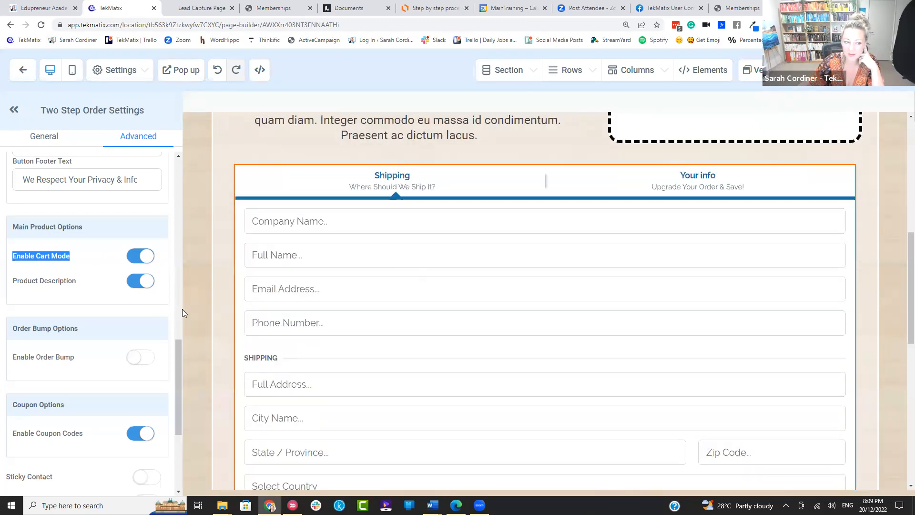
scroll(62, 325, down, 4)
scroll(62, 324, up, 5)
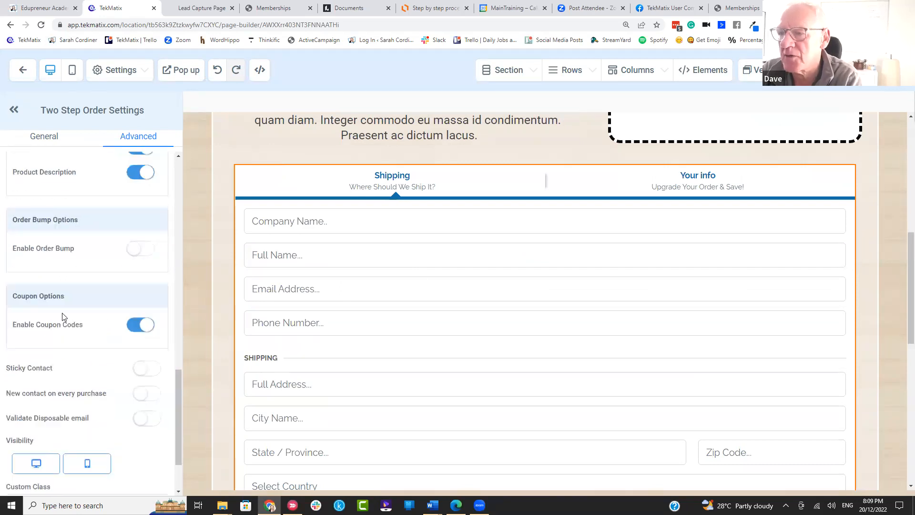
triple_click(62, 303)
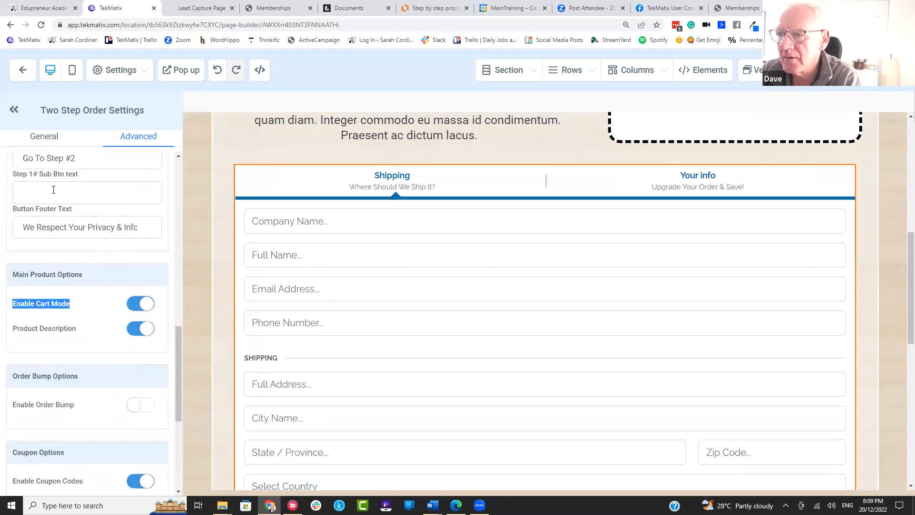
scroll(54, 190, up, 2)
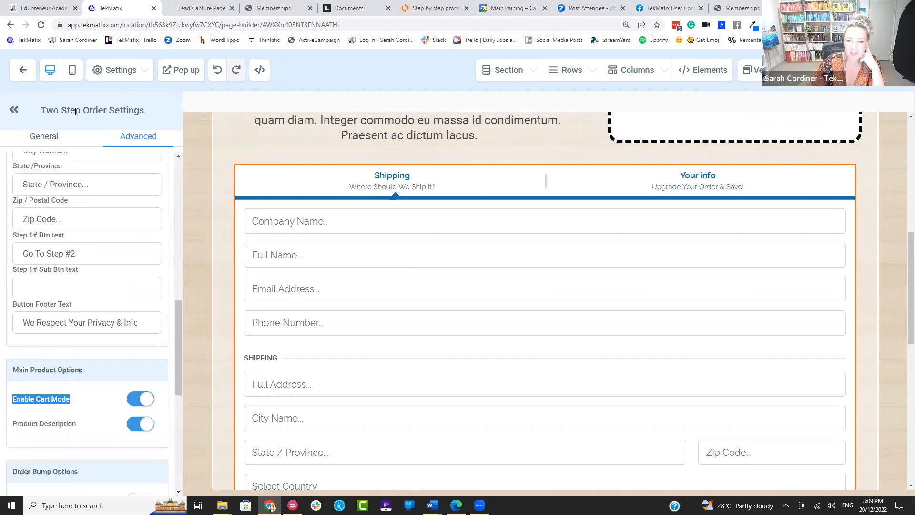
Step: Exit the page builder without changing SEO meta data, returning to the Webinar Registration step
click(23, 71)
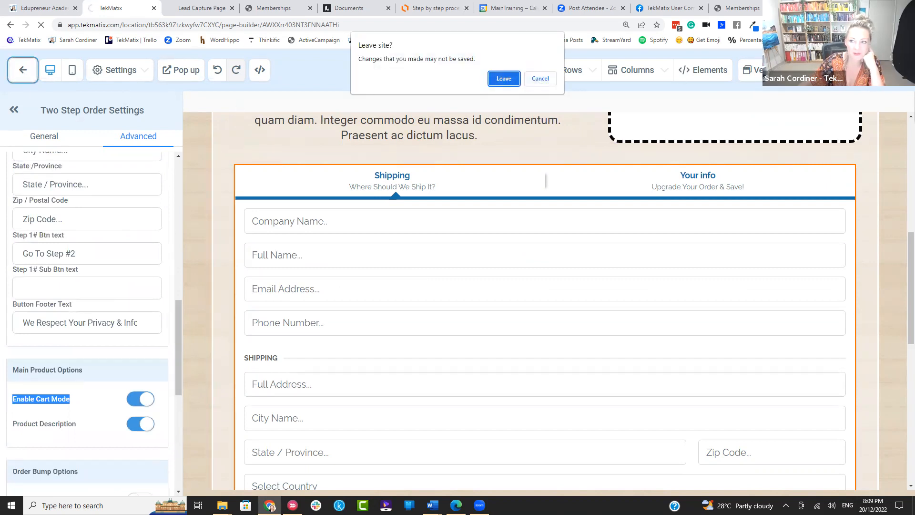
click(540, 79)
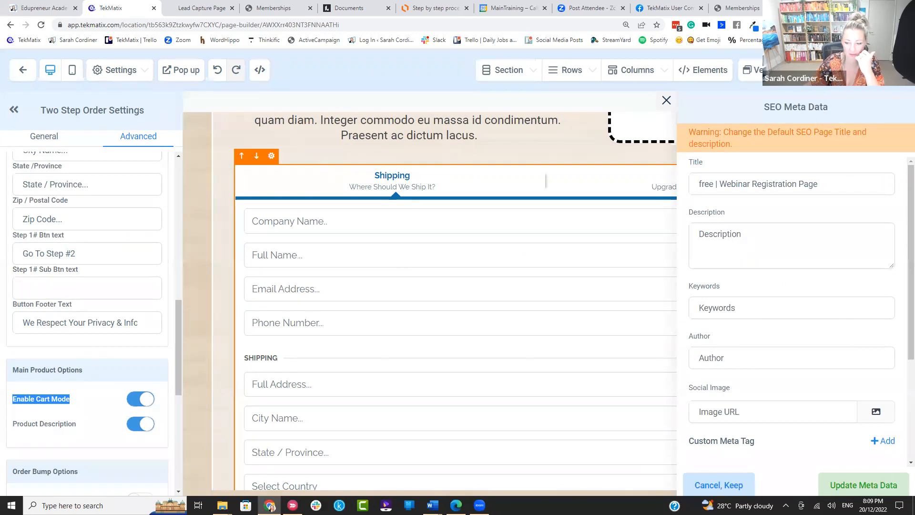
click(709, 482)
click(24, 71)
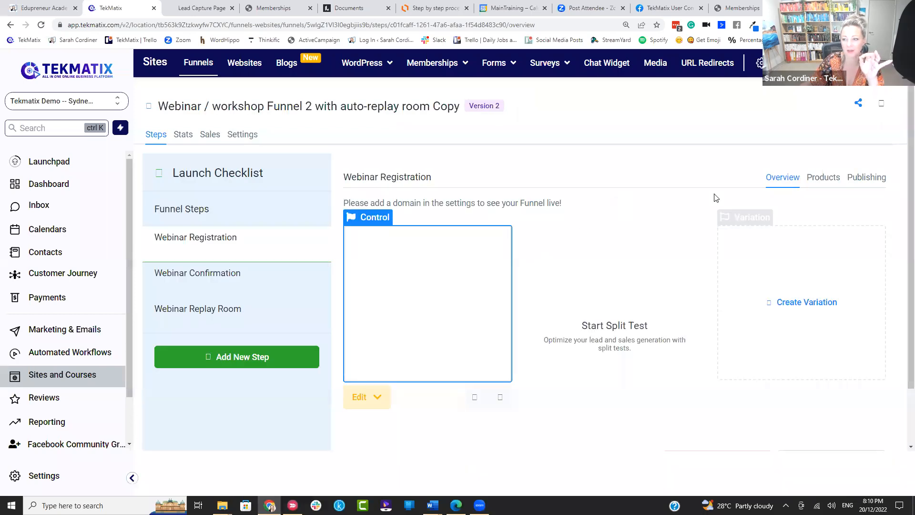
click(823, 177)
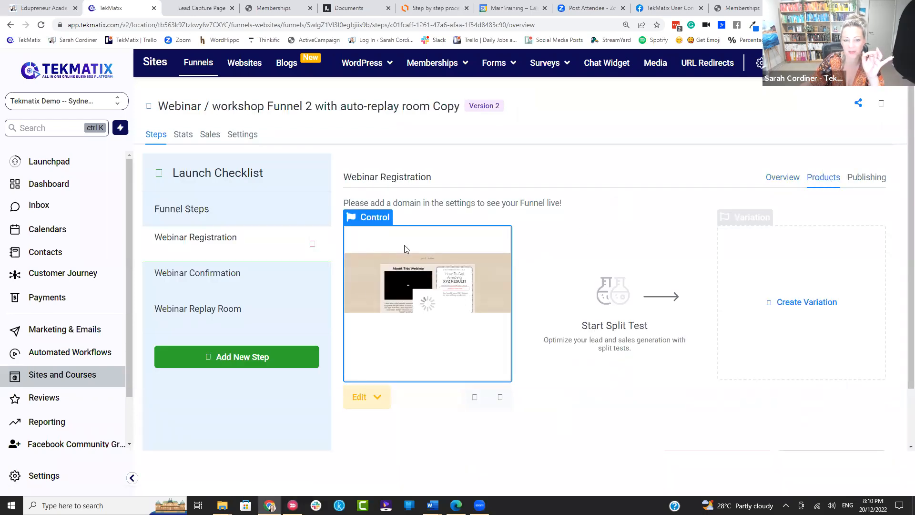
Step: Add the Test Demo product with its Test Demo price to the Webinar Registration step and save
click(816, 178)
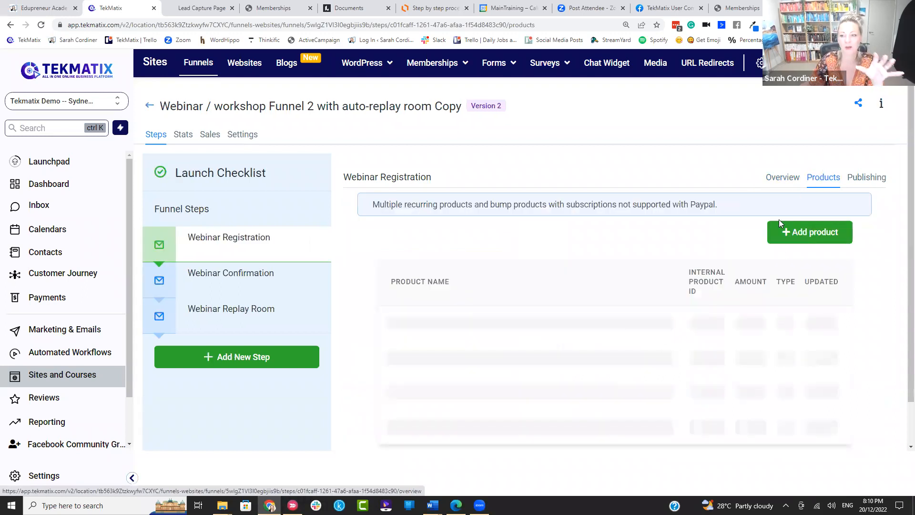
click(808, 235)
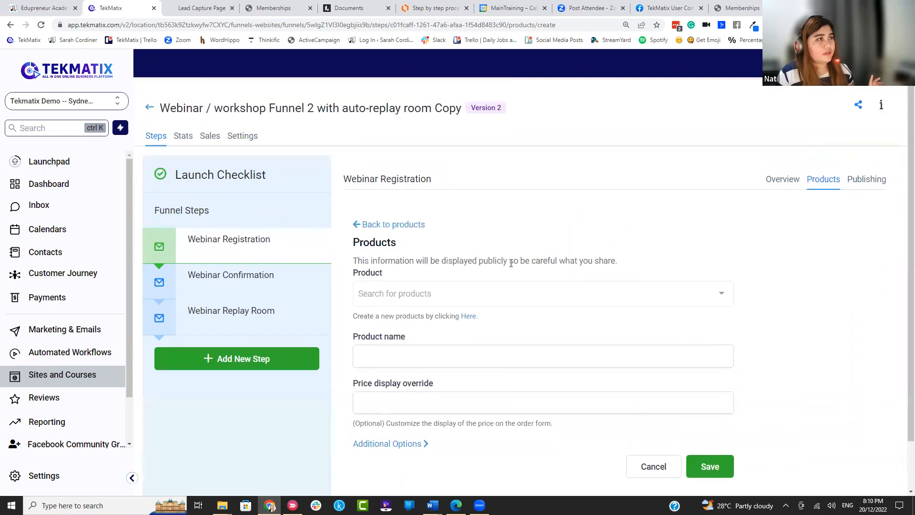
scroll(511, 263, down, 1)
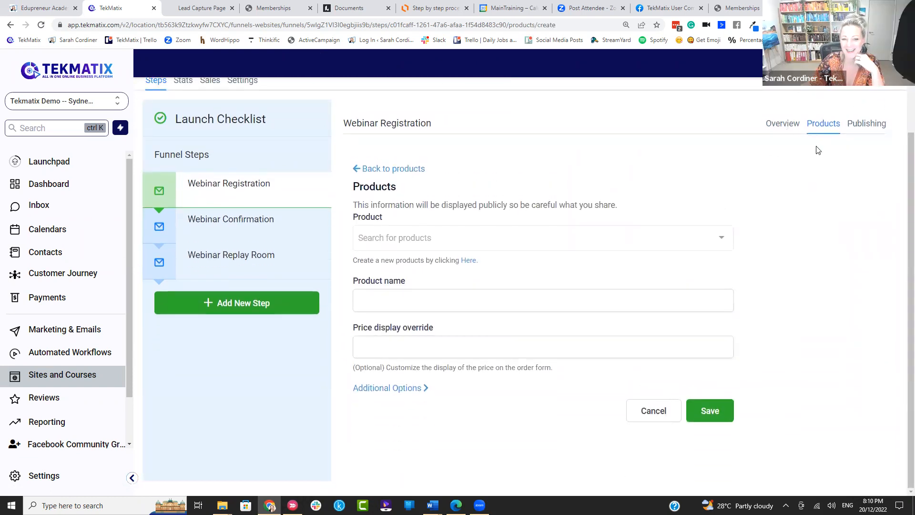
click(434, 238)
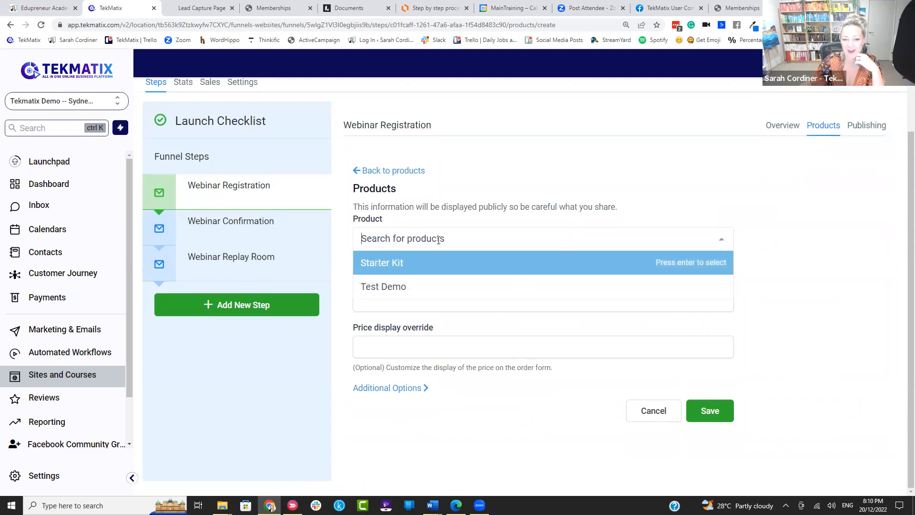
click(421, 287)
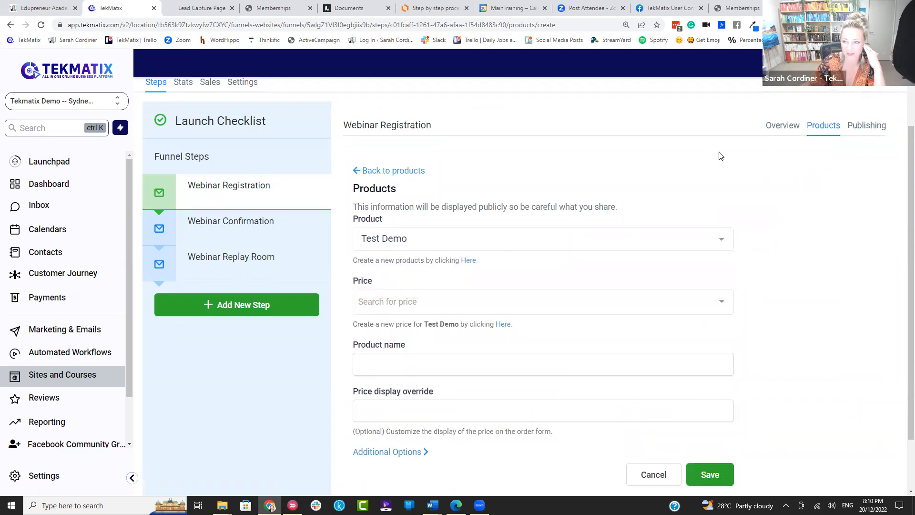
click(391, 301)
click(398, 327)
scroll(634, 383, down, 1)
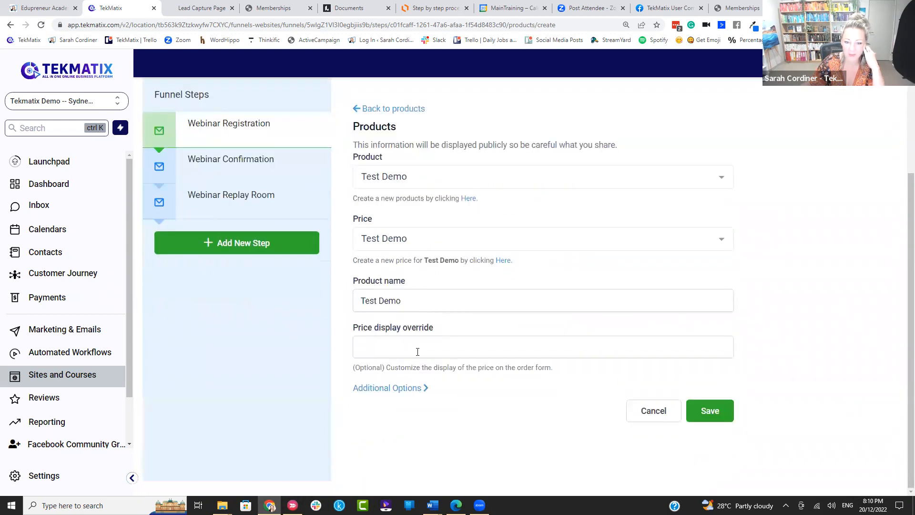
click(710, 410)
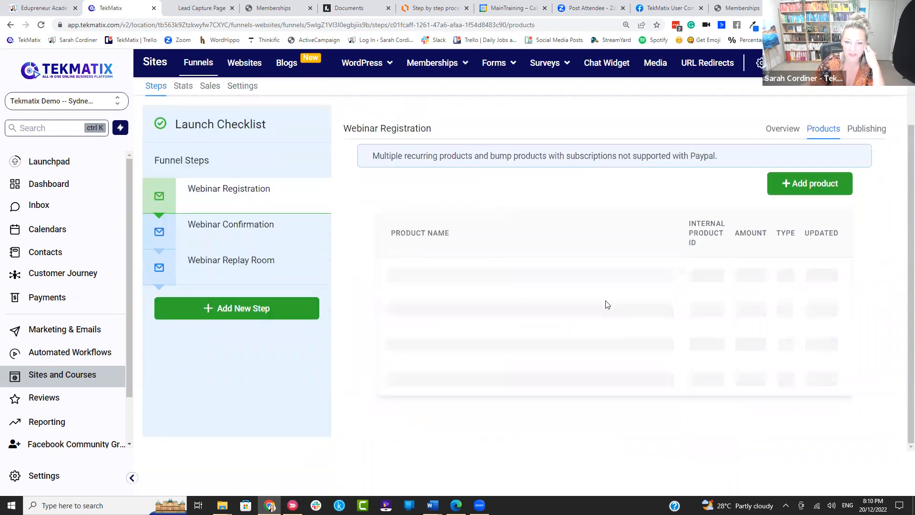
Step: Add Starter Kit with its Starter Kit price as a second product on the step and save
click(807, 186)
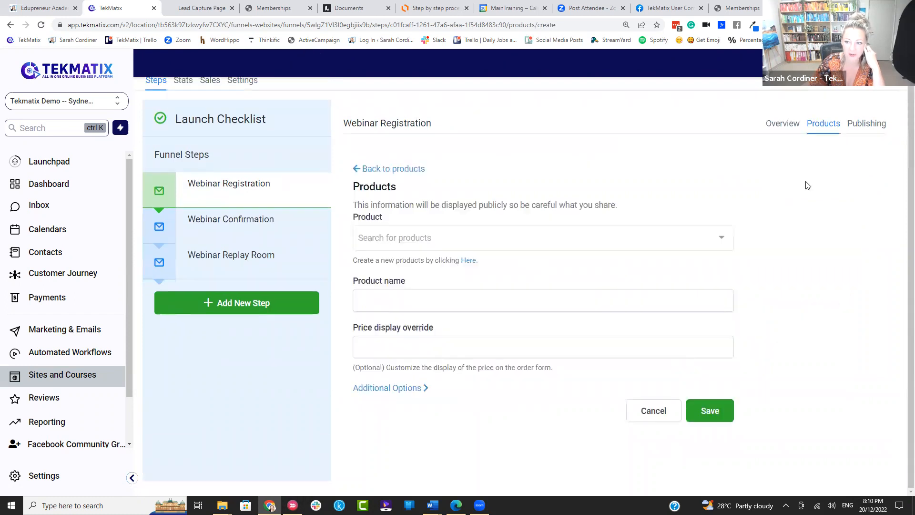
click(464, 262)
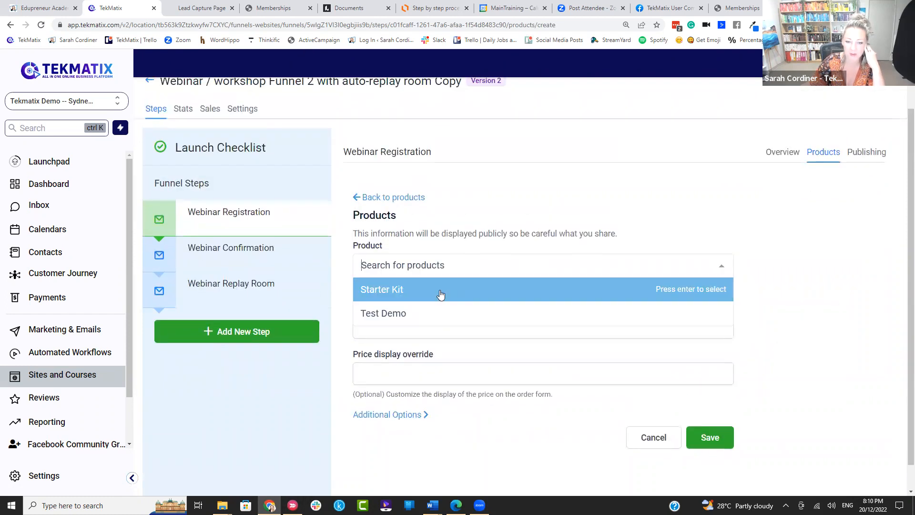
click(441, 295)
click(435, 327)
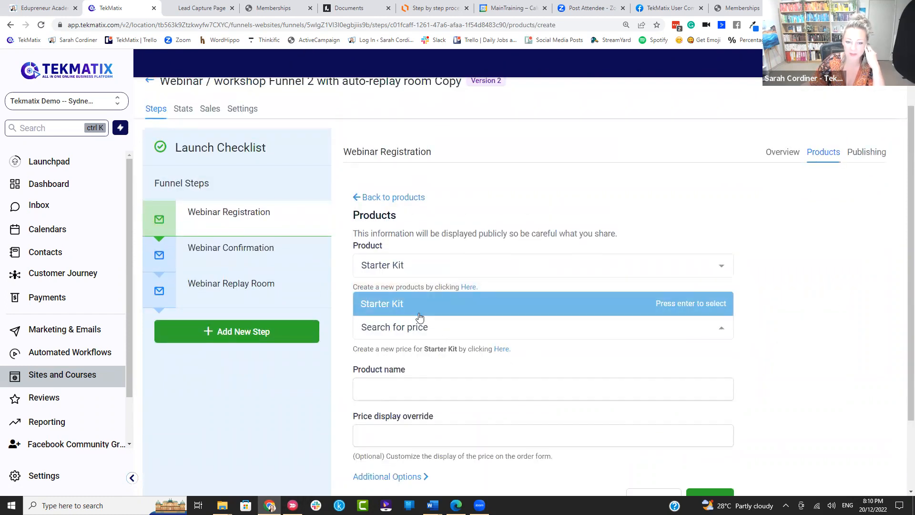
click(419, 314)
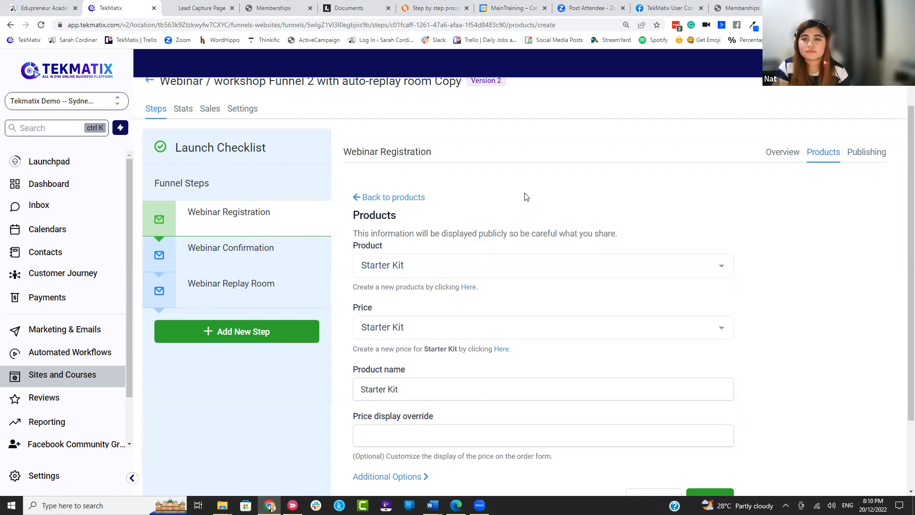
scroll(526, 197, down, 2)
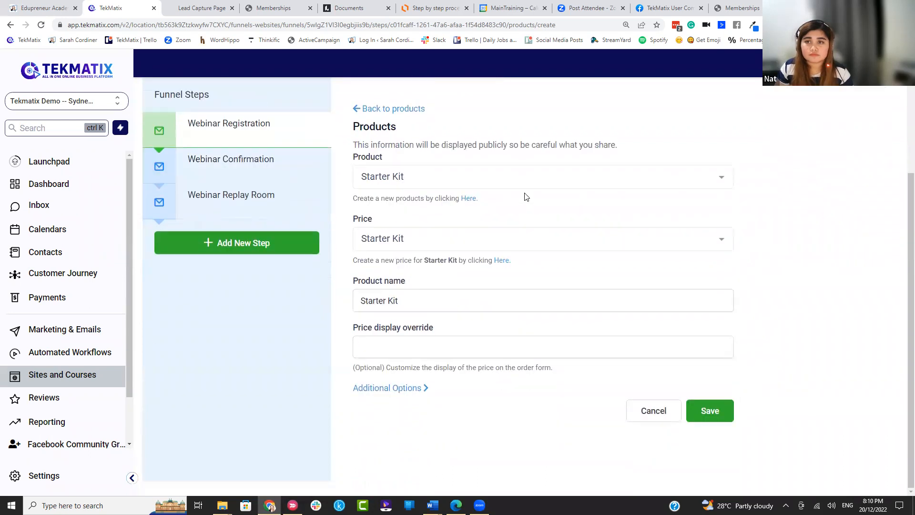
click(700, 411)
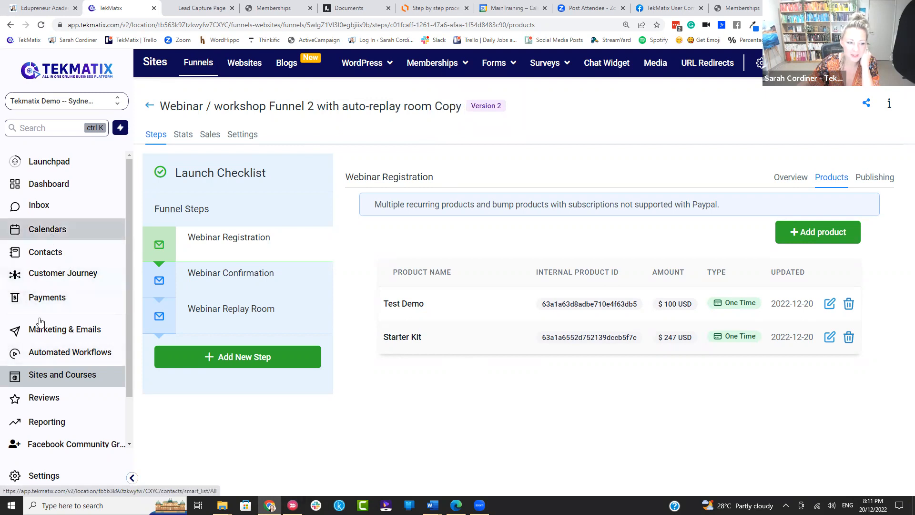
Step: Open a new coupon under Payments > Coupons and review its name and code fields
click(42, 300)
click(491, 66)
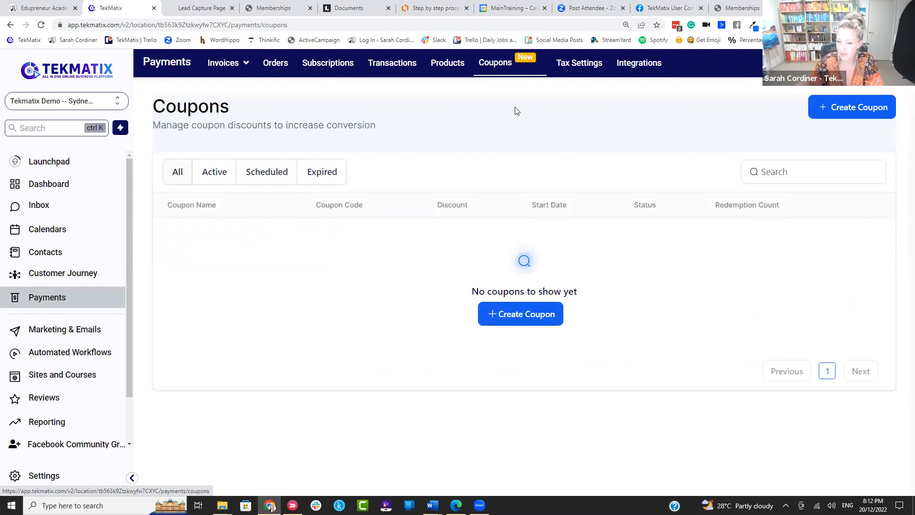
click(530, 312)
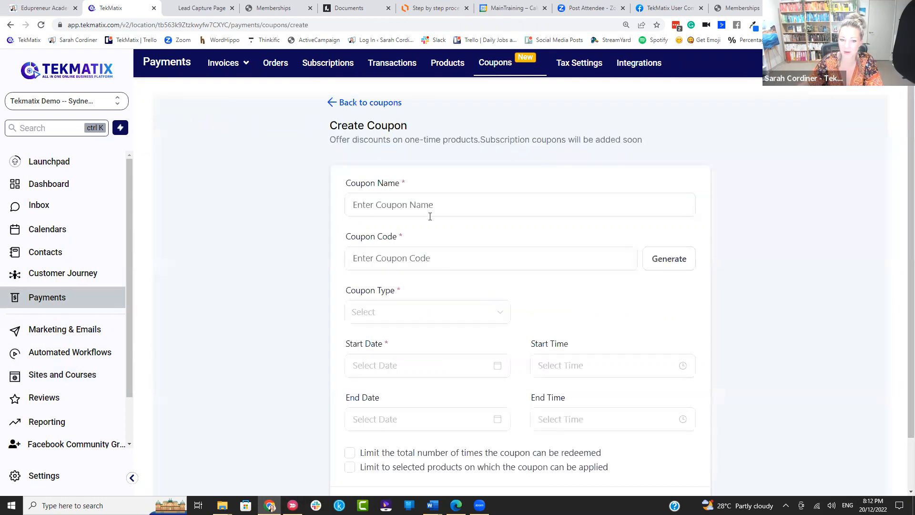
scroll(381, 205, down, 2)
click(395, 154)
click(386, 195)
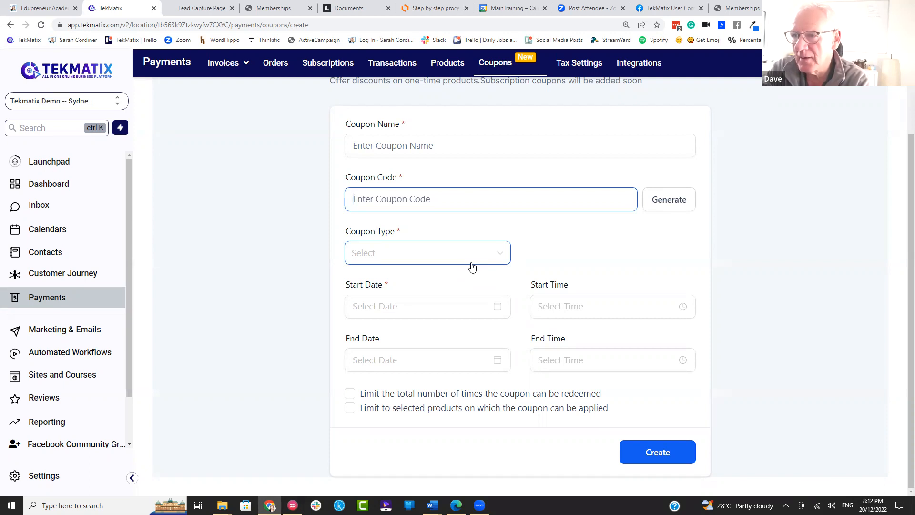
Step: Glance at the payment products list, then return to the Funnels list under Sites
click(447, 63)
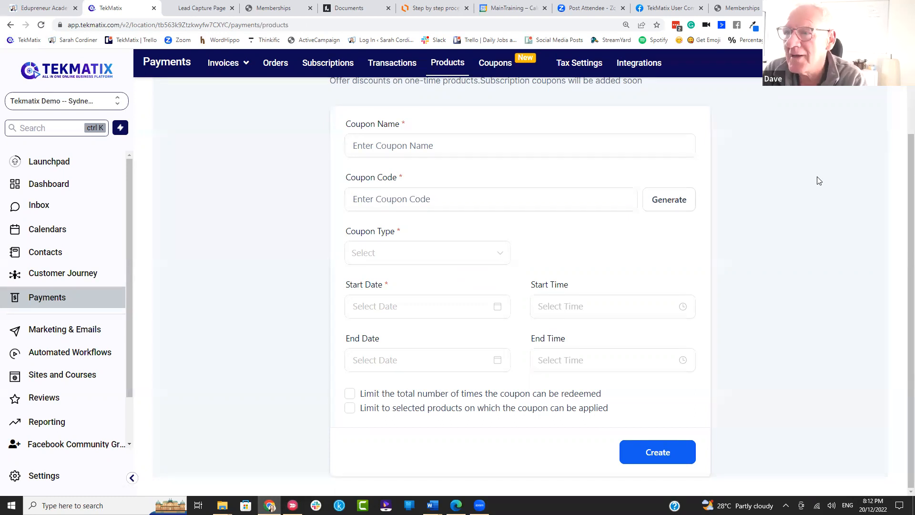
scroll(902, 175, up, 2)
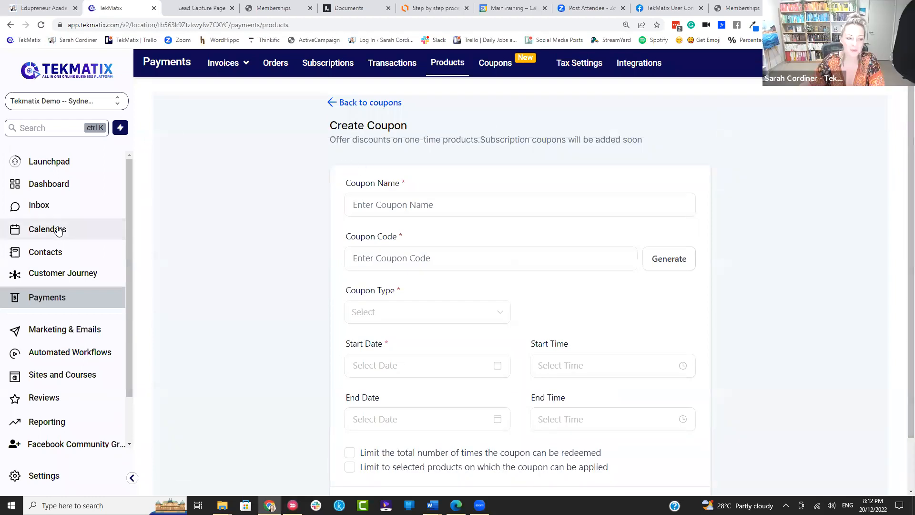
click(69, 377)
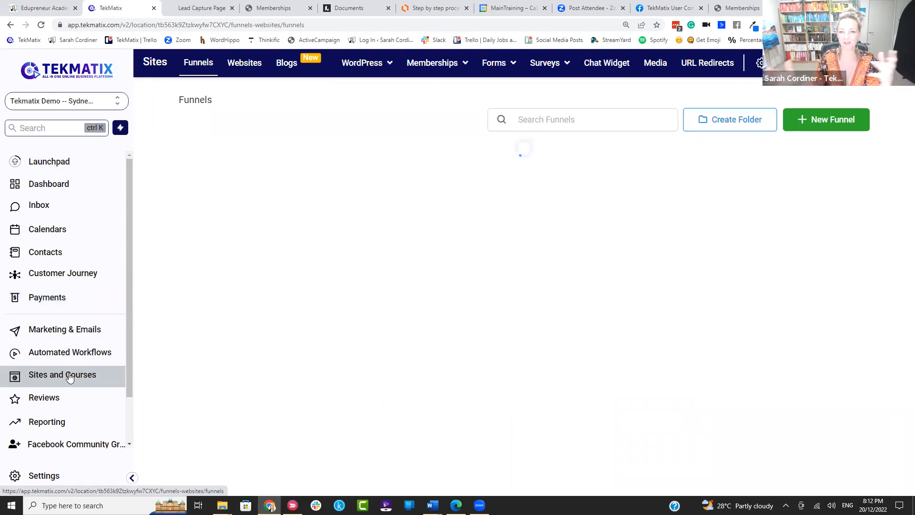
Step: Open Memberships > Products to see all 16 membership products, including How make Amazing Candles
mouse_move(437, 53)
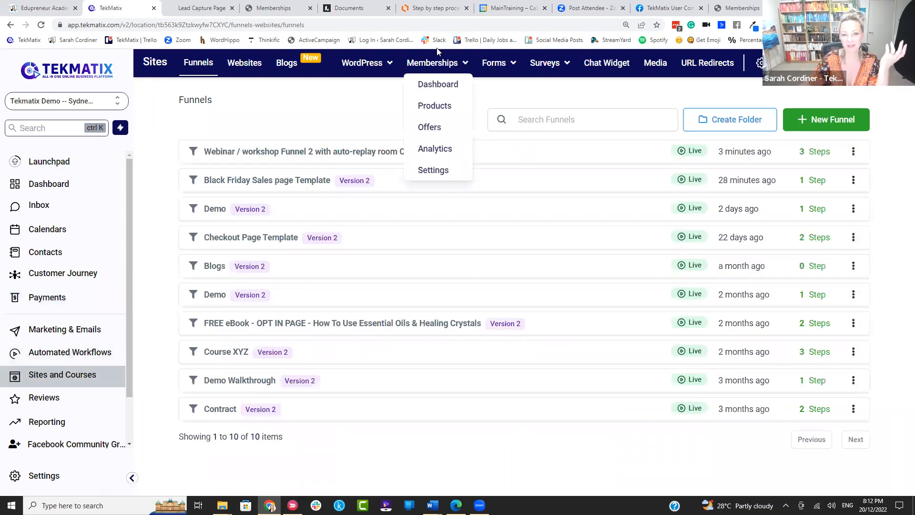
click(438, 109)
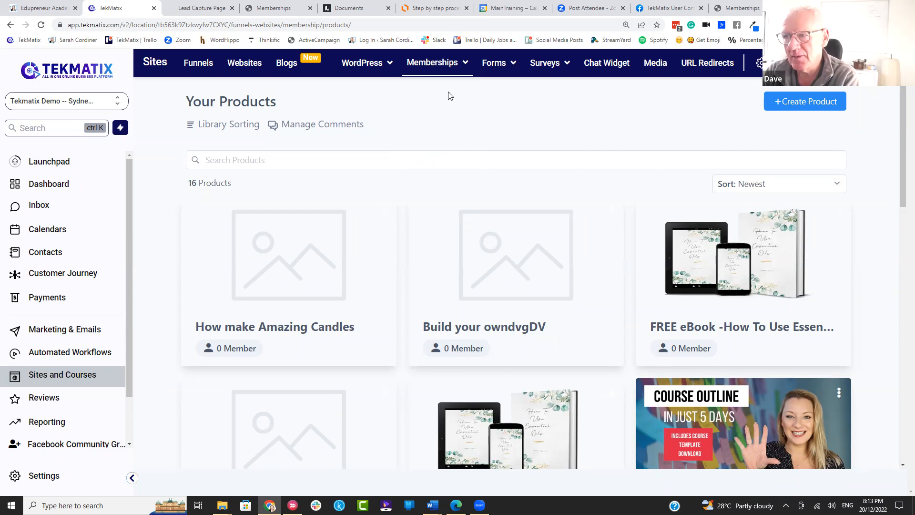
mouse_move(445, 67)
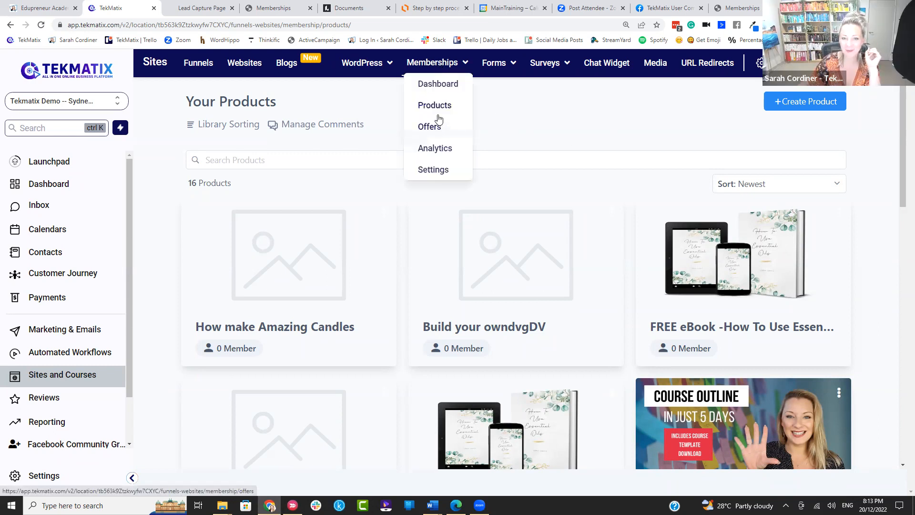
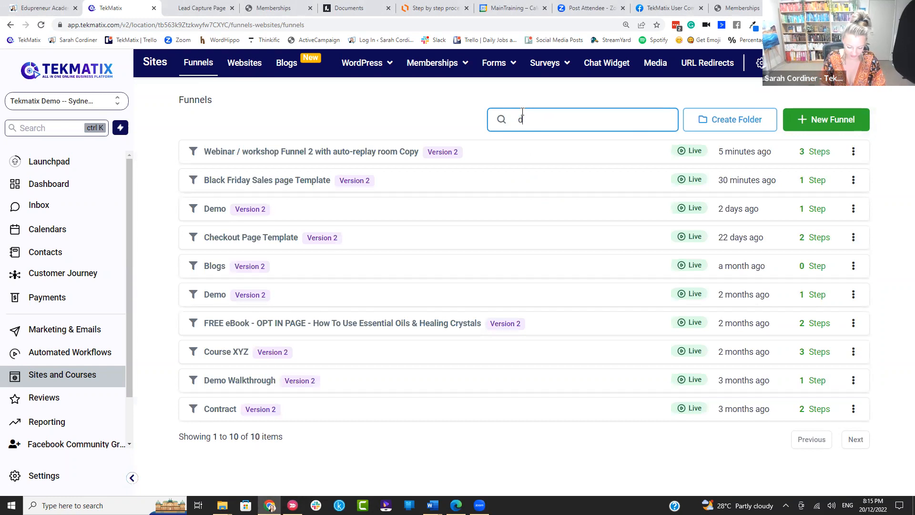
Step: Search the funnel list for 'directory', then replace the search with 'store', which finds no funnels
text(tory)
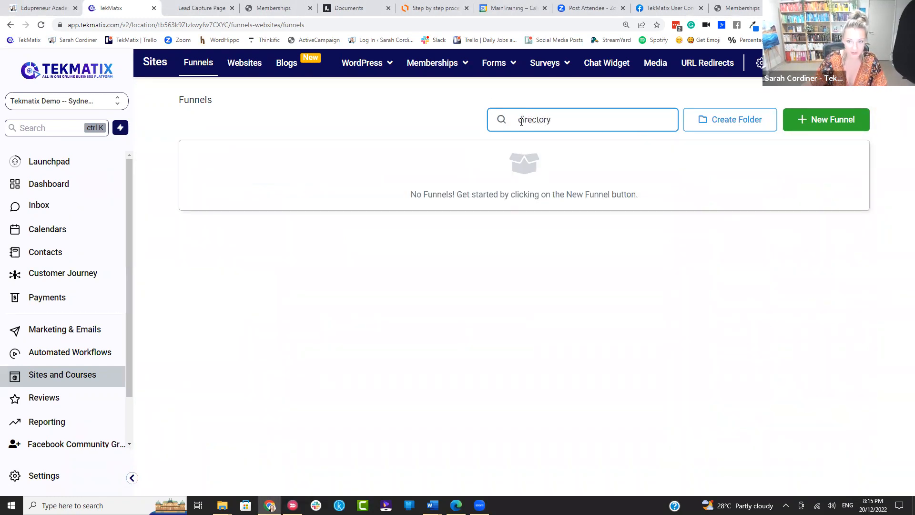
double_click(557, 120)
key(BackSpace)
click(446, 123)
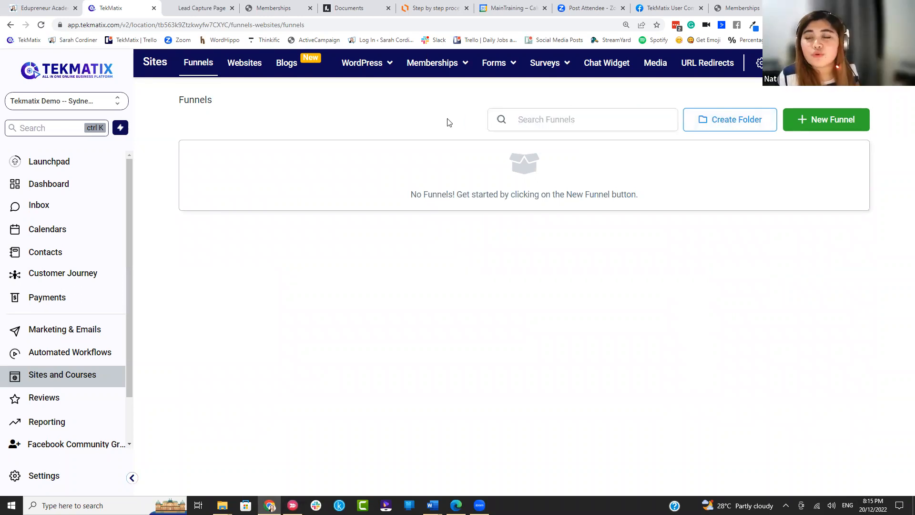
click(562, 122)
text(stor)
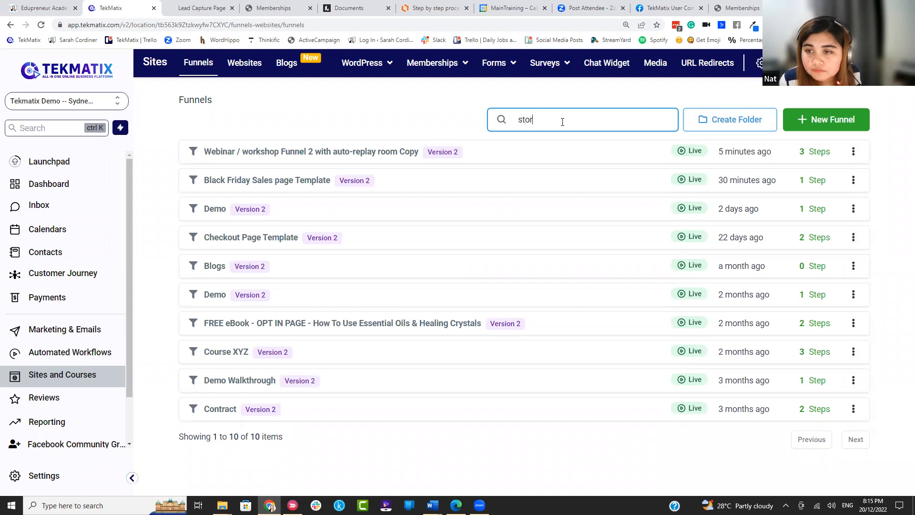
text(e)
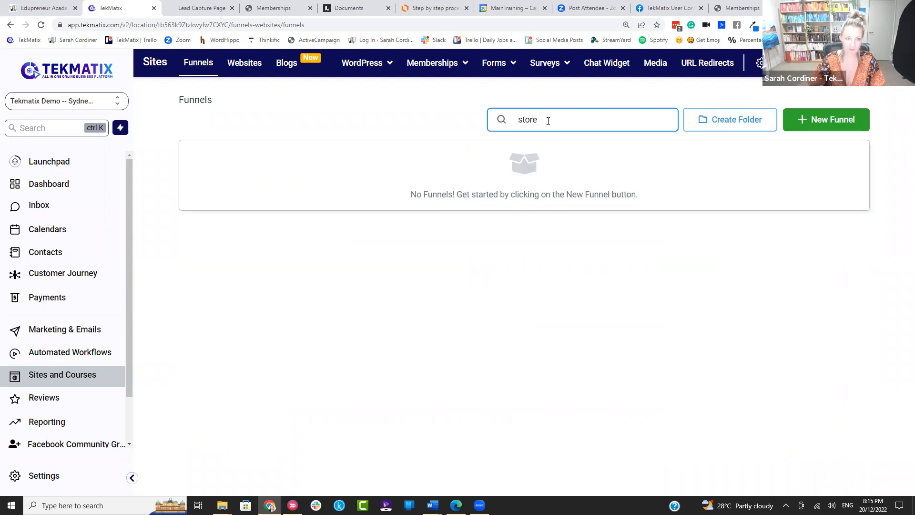
click(322, 117)
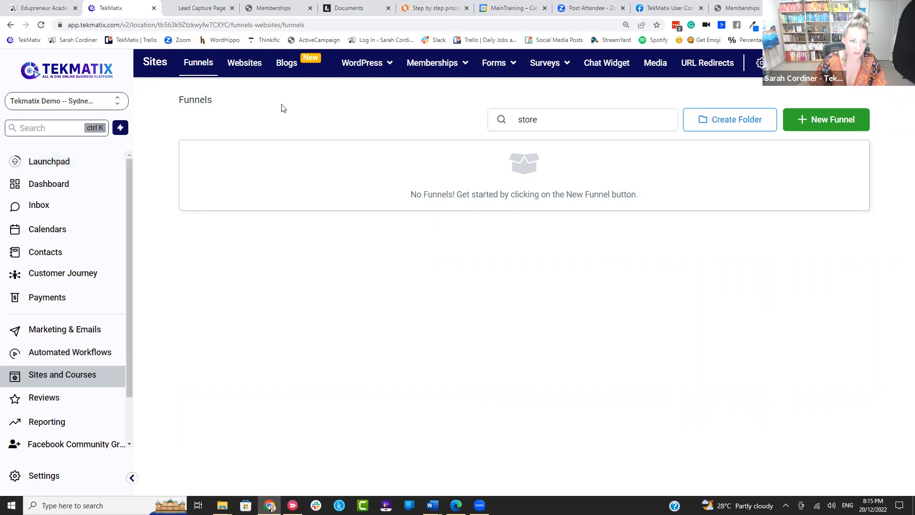
Step: Browse the website folders, clear their search, then return to the unfiltered list of all 10 funnels
click(240, 71)
click(603, 122)
text(store)
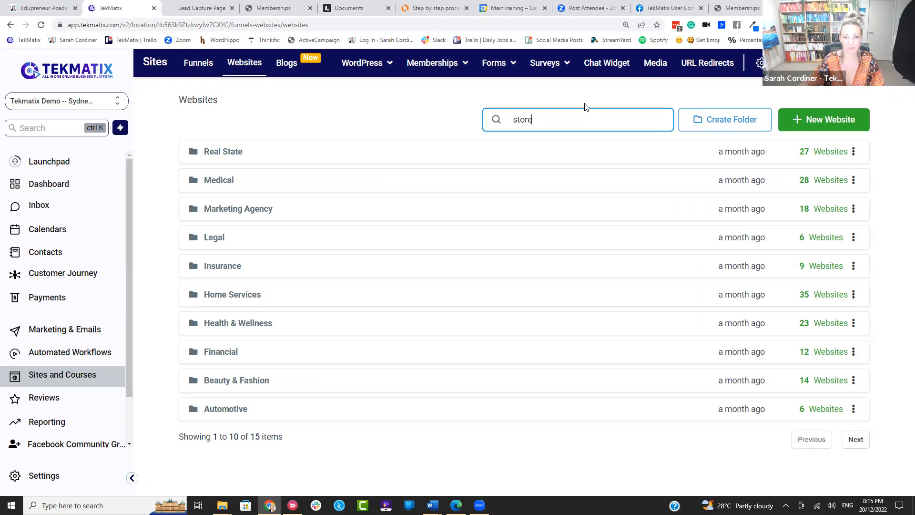
drag(566, 122, 462, 123)
key(BackSpace)
click(276, 94)
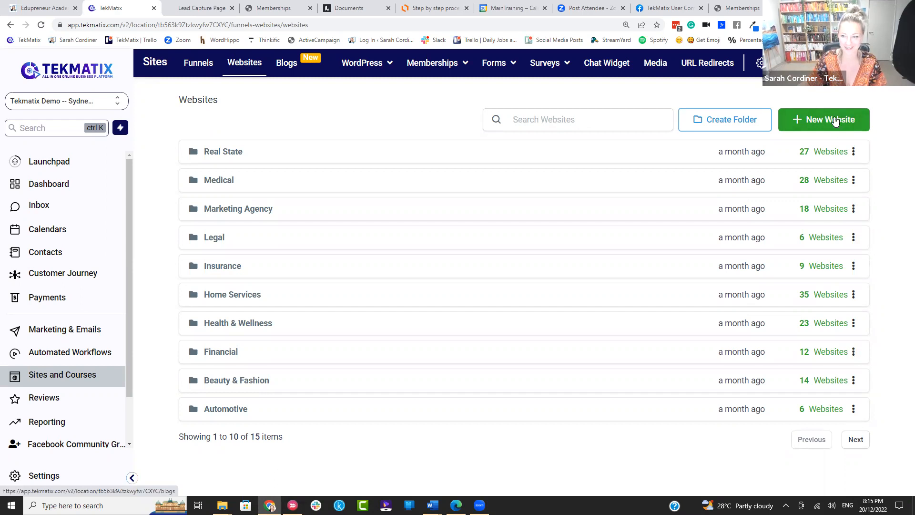
click(838, 122)
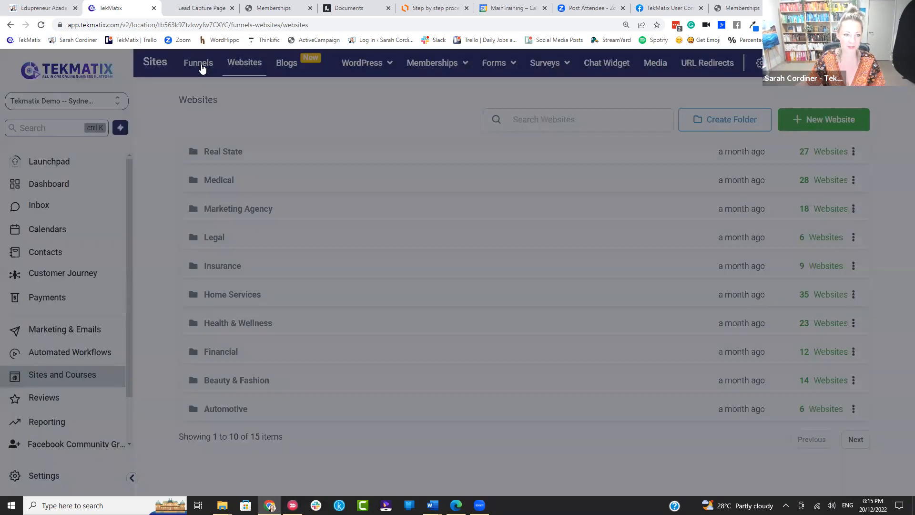
click(202, 68)
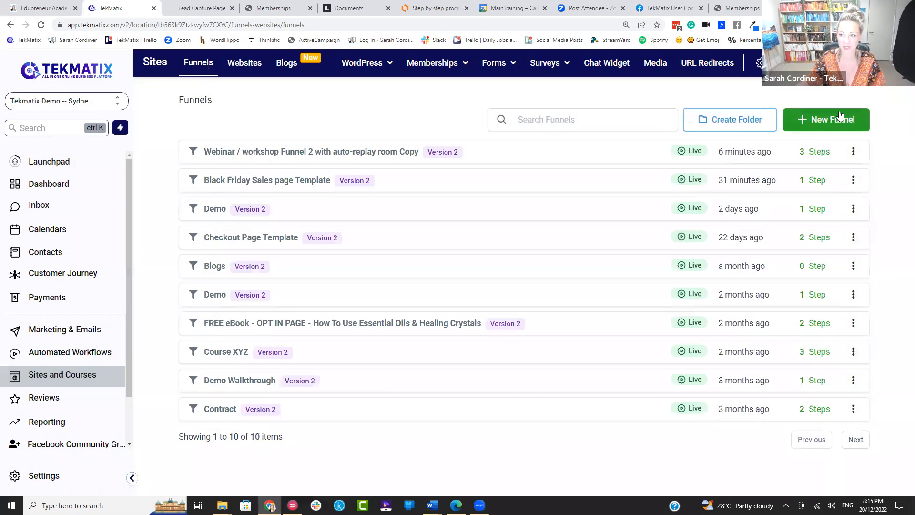
Step: Create a new empty funnel named with the owner's first name plus 'courses page'
click(831, 118)
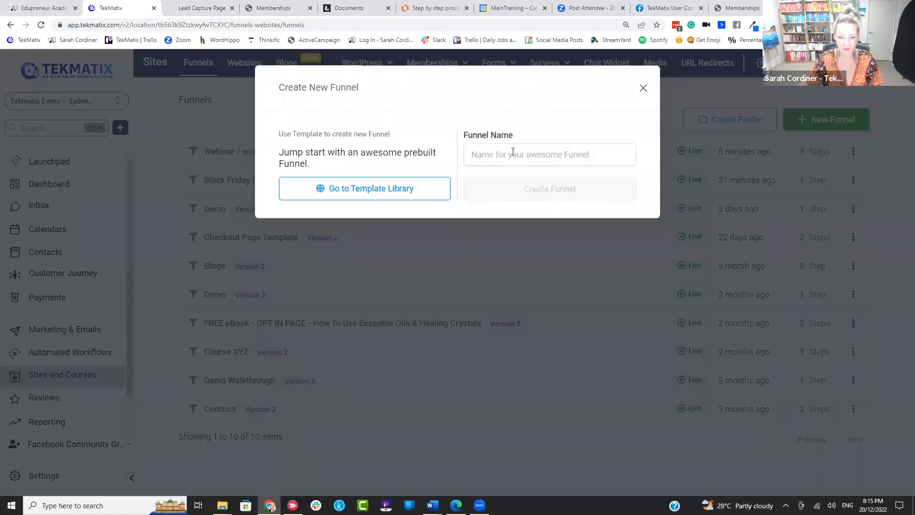
click(511, 153)
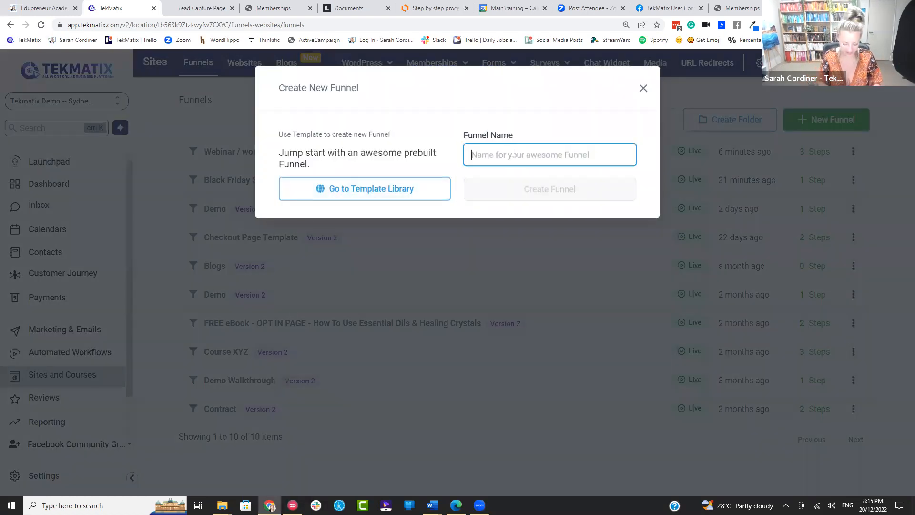
text(sarah courses page)
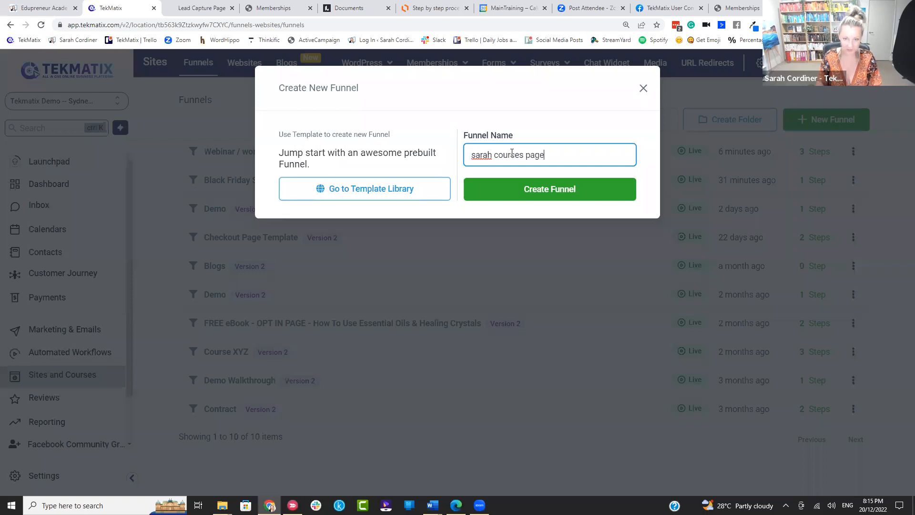
click(574, 190)
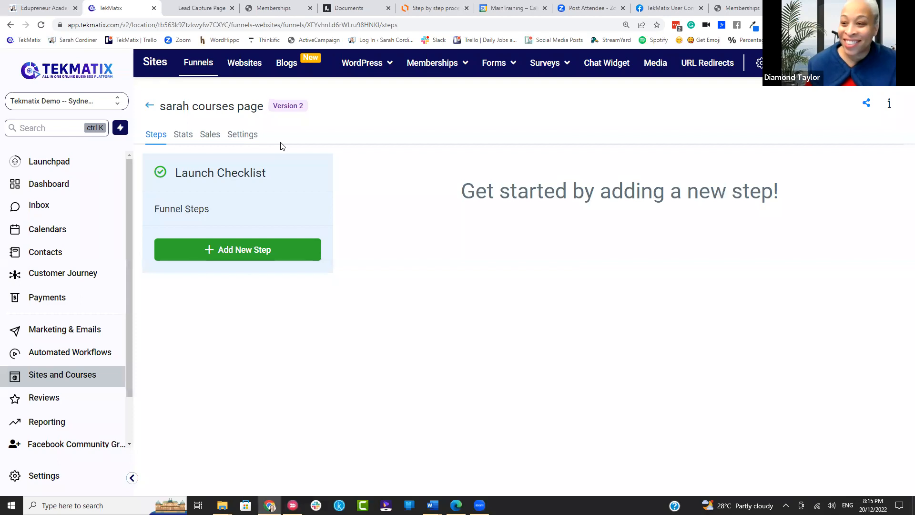
click(247, 67)
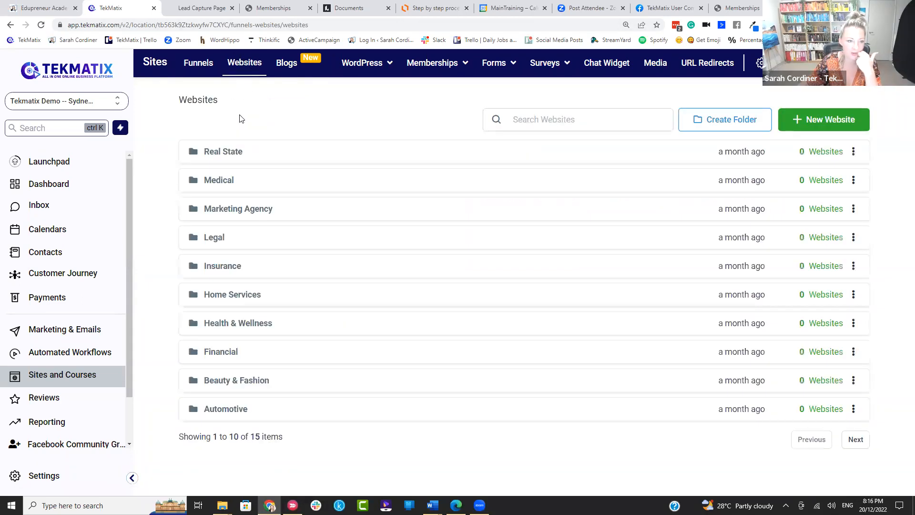
Step: Open the Medical Spa - 200043 website from the Medical folder and look through its pages
click(219, 181)
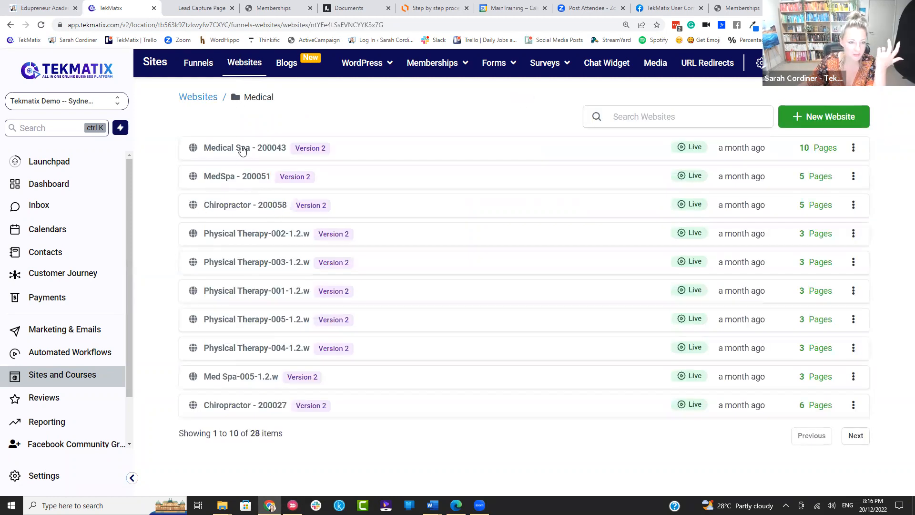
click(243, 151)
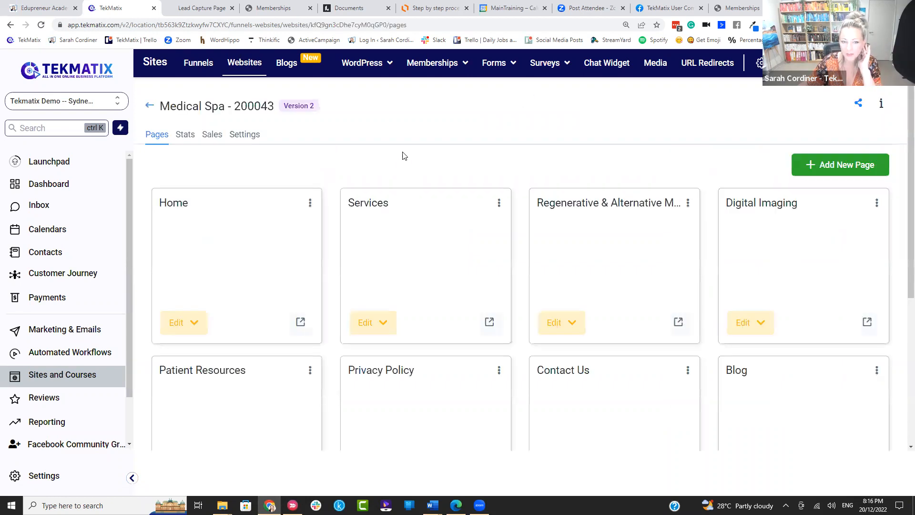
scroll(400, 159, down, 1)
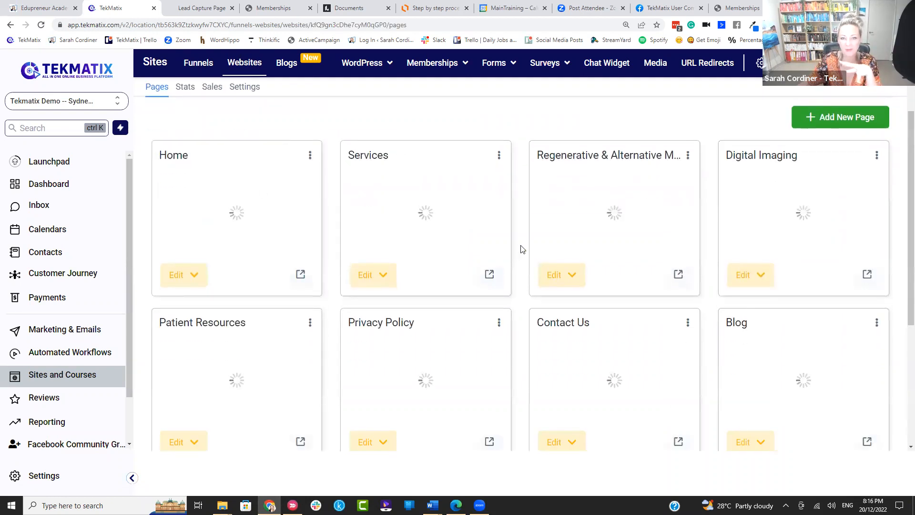
scroll(388, 157, down, 2)
scroll(382, 200, up, 3)
scroll(493, 196, down, 3)
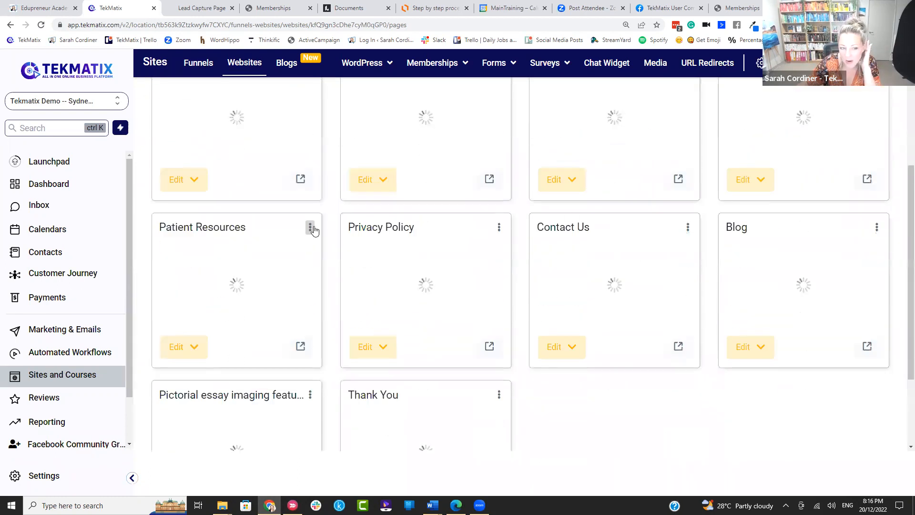
scroll(314, 231, up, 2)
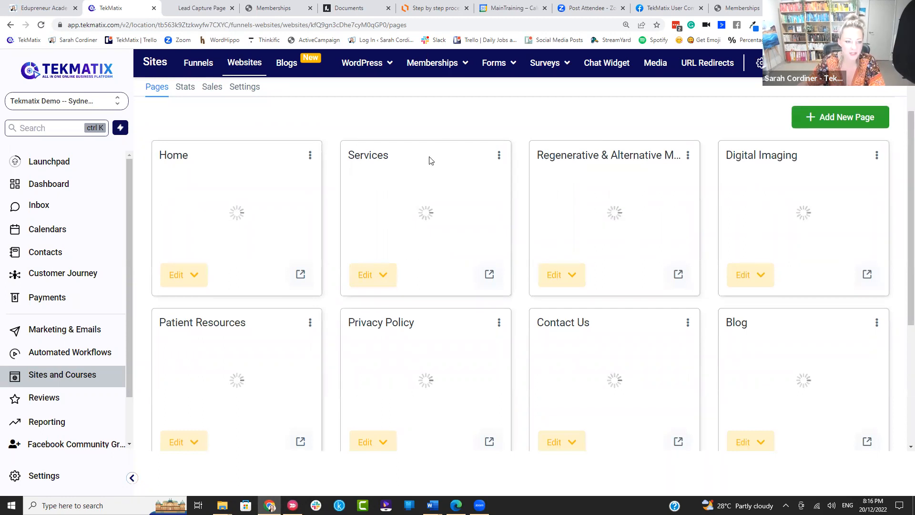
scroll(425, 174, down, 4)
scroll(419, 173, up, 4)
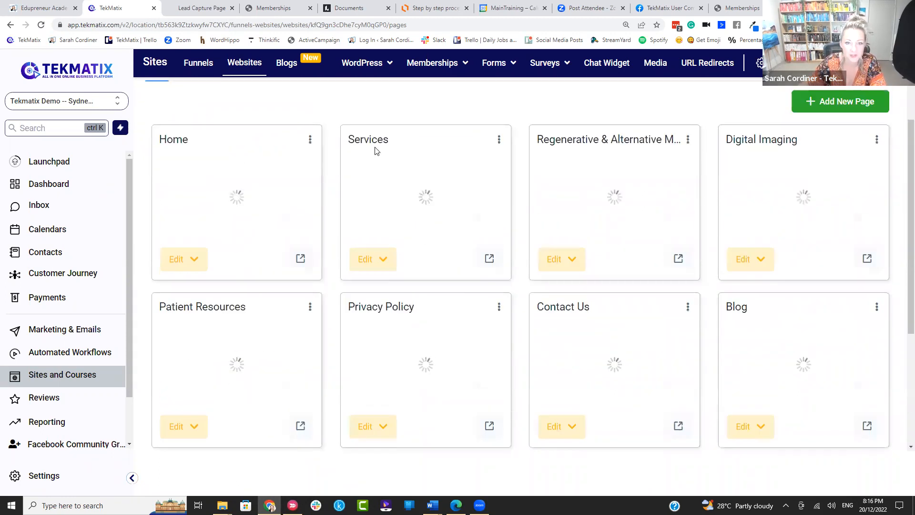
Step: Open the Services page in the page builder
click(374, 258)
click(397, 288)
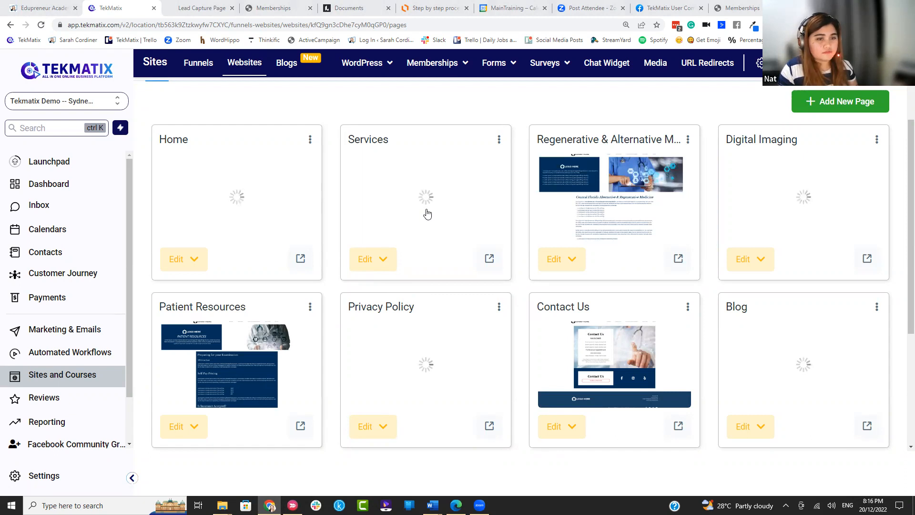
click(427, 214)
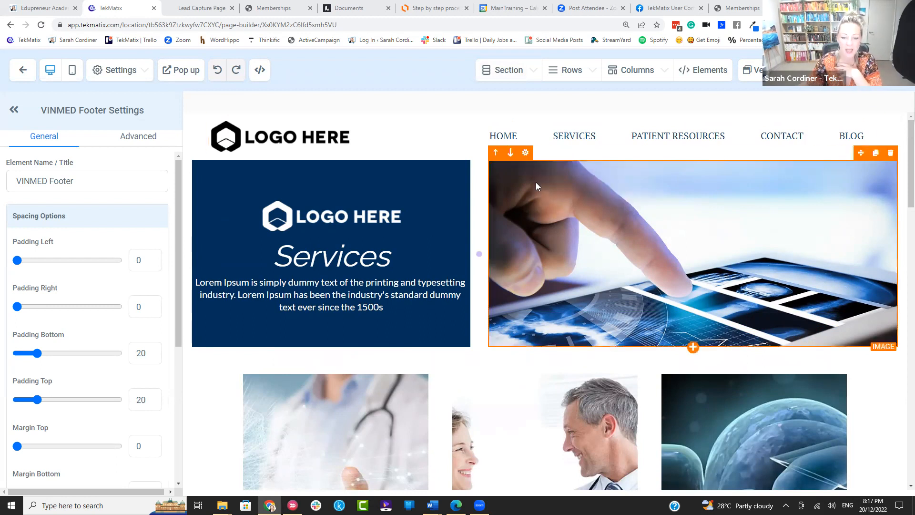
Step: Change the banner headline from Services to 'Courses' and replace the paragraph with an all-courses line
scroll(368, 310, down, 5)
scroll(391, 281, down, 5)
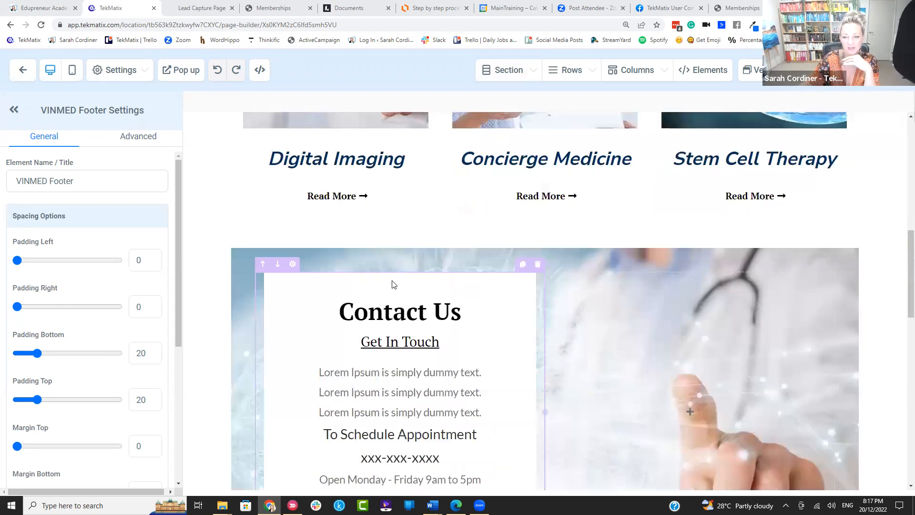
scroll(385, 280, up, 5)
scroll(385, 279, up, 4)
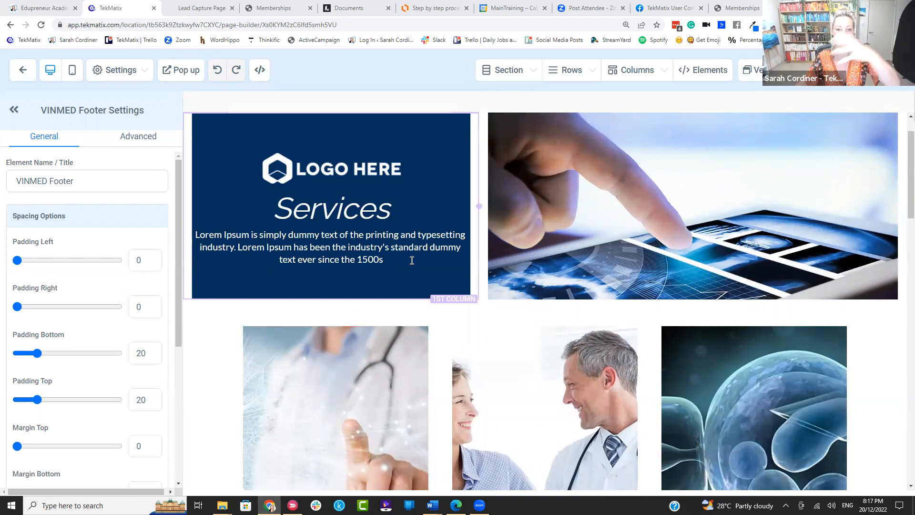
scroll(391, 267, up, 1)
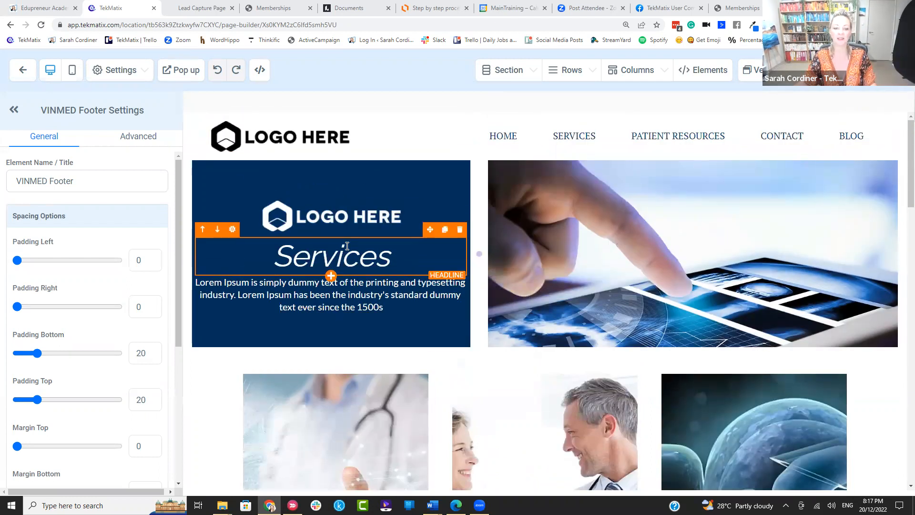
click(392, 259)
text(C)
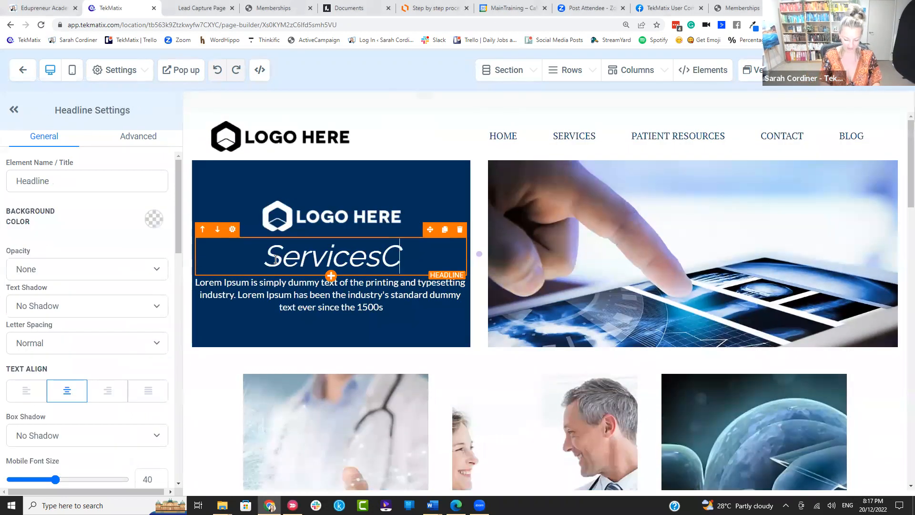
text(ourses)
drag(325, 256, 199, 256)
key(BackSpace)
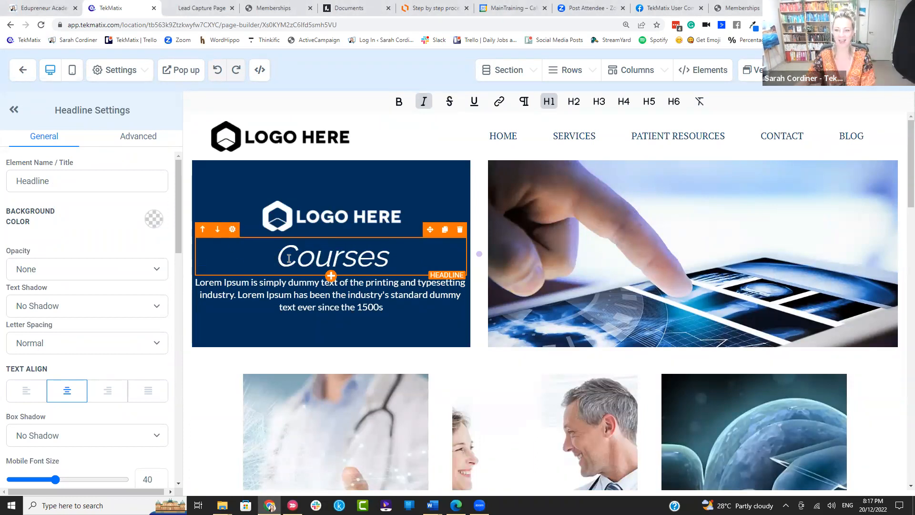
scroll(386, 214, down, 2)
drag(394, 210, 172, 194)
text(Alll of sarah cousres are here)
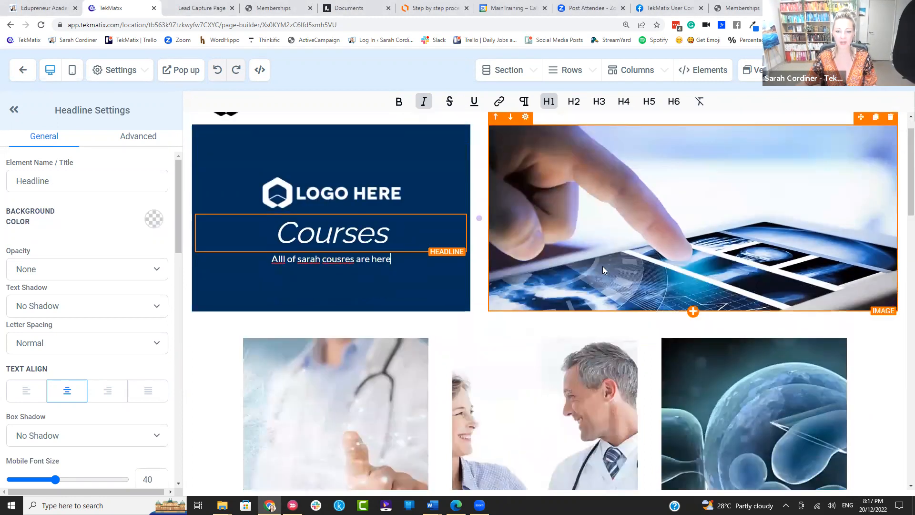
Step: Open the Columns manage overview and select the Digital Imaging picture
scroll(586, 248, down, 3)
mouse_move(634, 76)
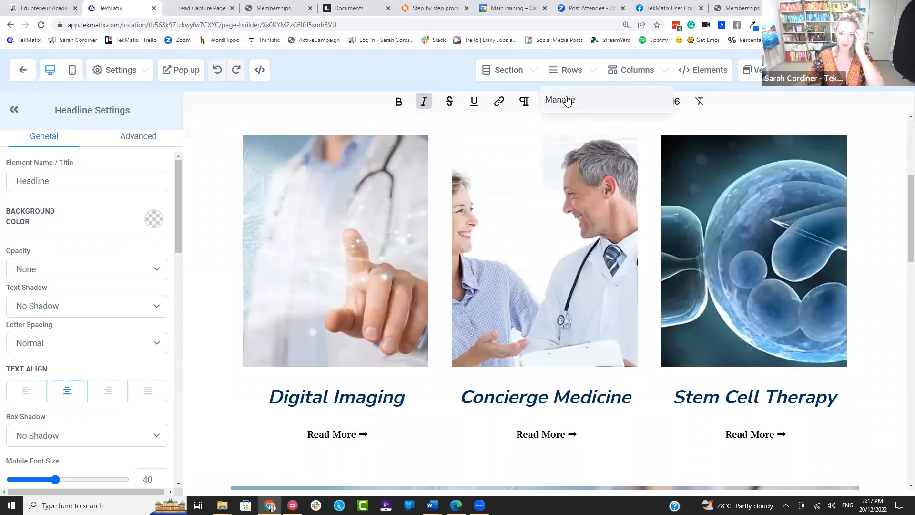
click(600, 103)
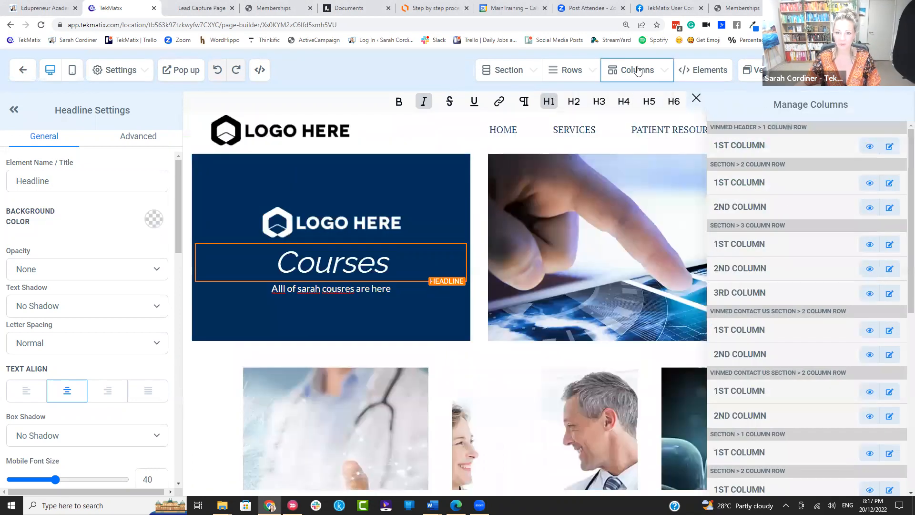
click(13, 112)
scroll(430, 217, down, 6)
scroll(285, 206, up, 1)
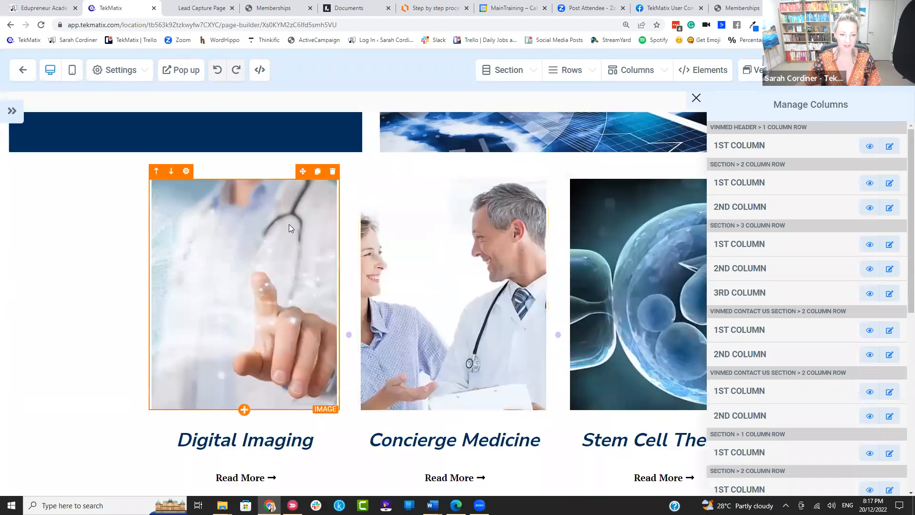
click(229, 256)
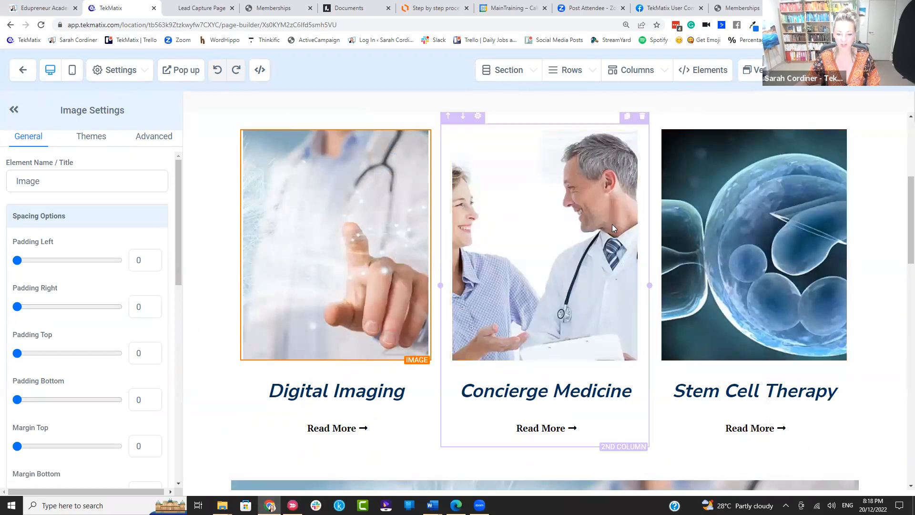
Step: Change the Digital Imaging card's Read More button text to 'ENROLL NOW', then switch to Lucidchart
scroll(612, 224, down, 2)
click(414, 301)
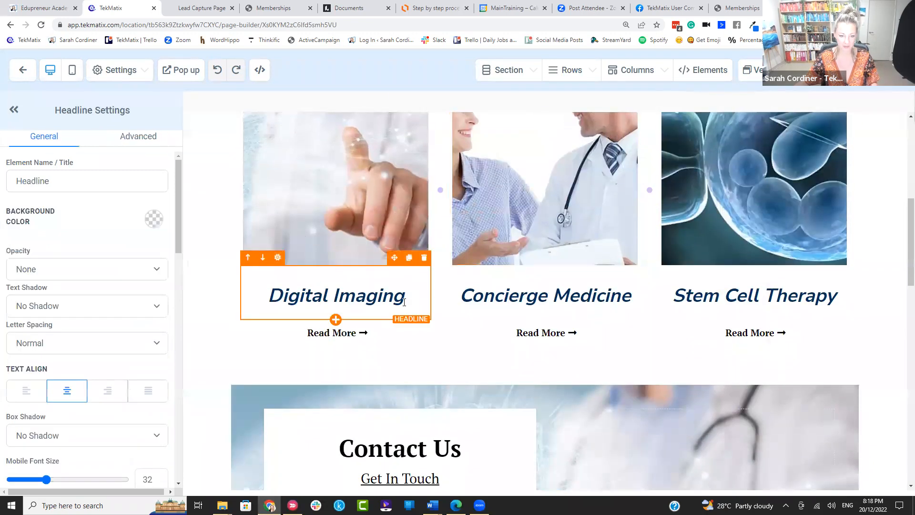
click(363, 339)
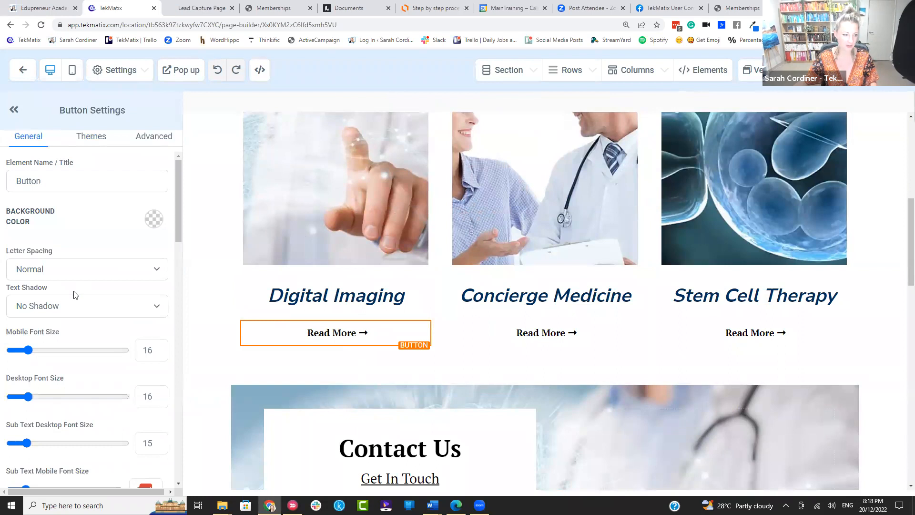
scroll(79, 305, down, 10)
scroll(84, 354, down, 8)
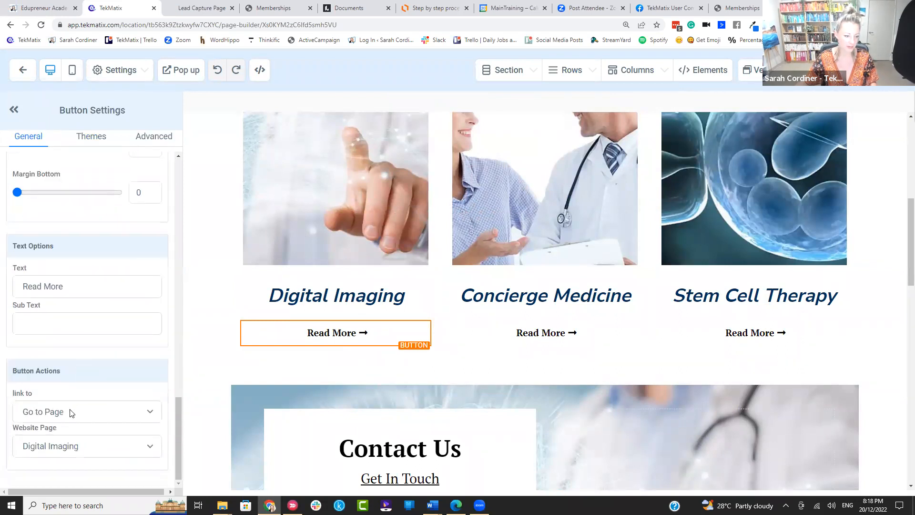
triple_click(68, 291)
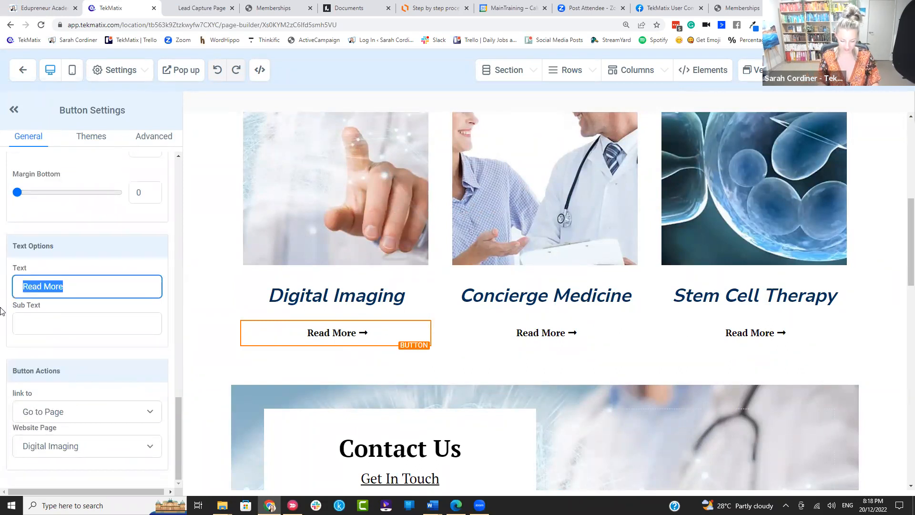
text(ENROLL NOW)
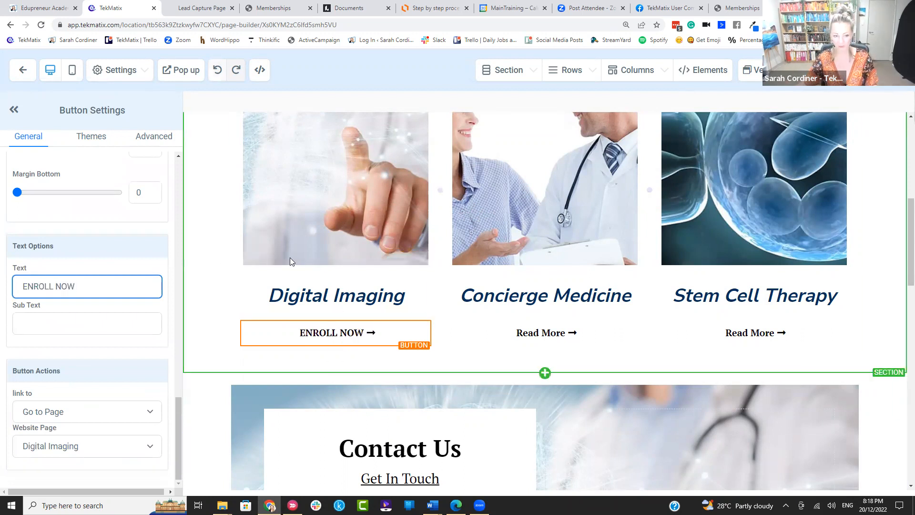
click(220, 251)
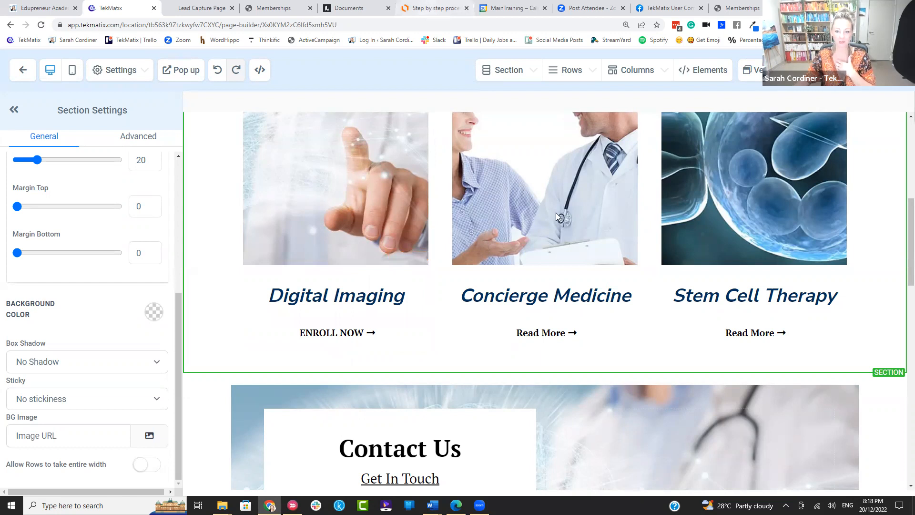
key(ctrl+6)
scroll(458, 198, down, 10)
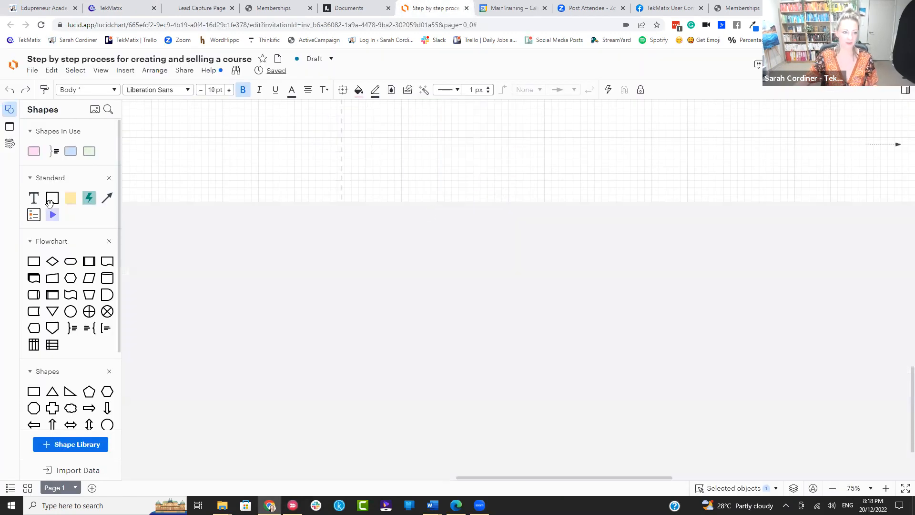
Step: Add a large rectangle labelled 'website' to the flowchart
drag(51, 200, 366, 173)
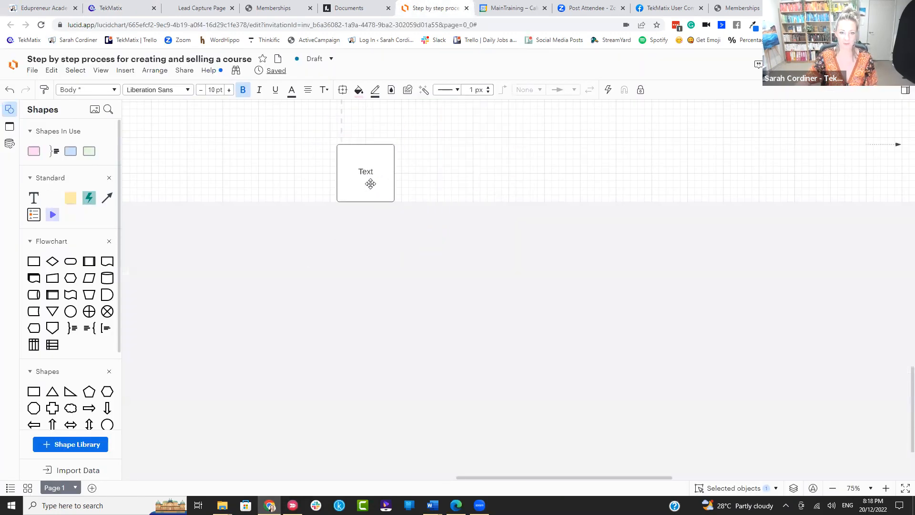
drag(468, 219, 556, 279)
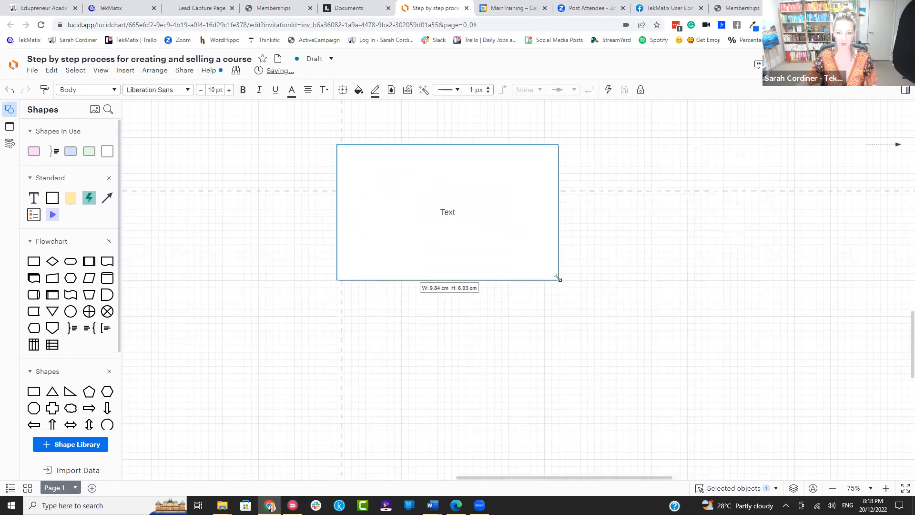
double_click(470, 213)
text(website)
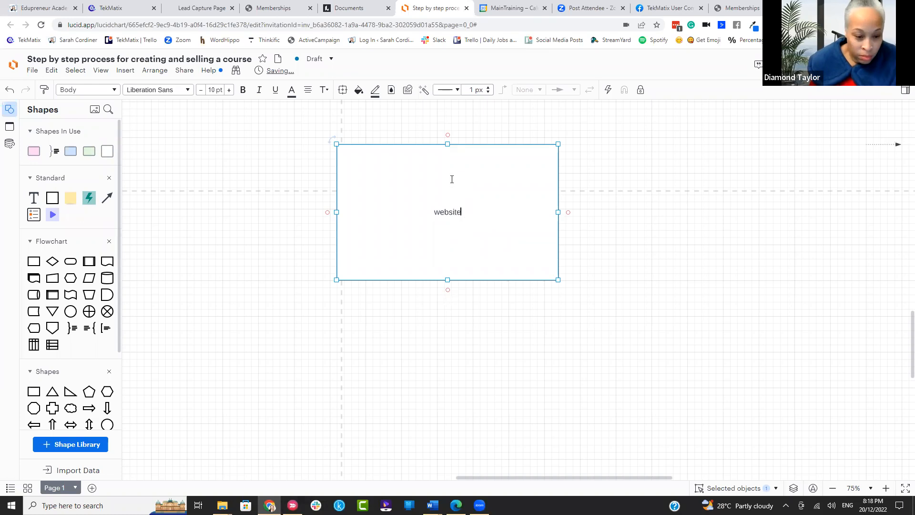
Step: Add a second rectangle below it labelled 'COURSES page (directory)'
scroll(271, 239, down, 1)
drag(52, 198, 424, 284)
double_click(431, 281)
text(COURSES)
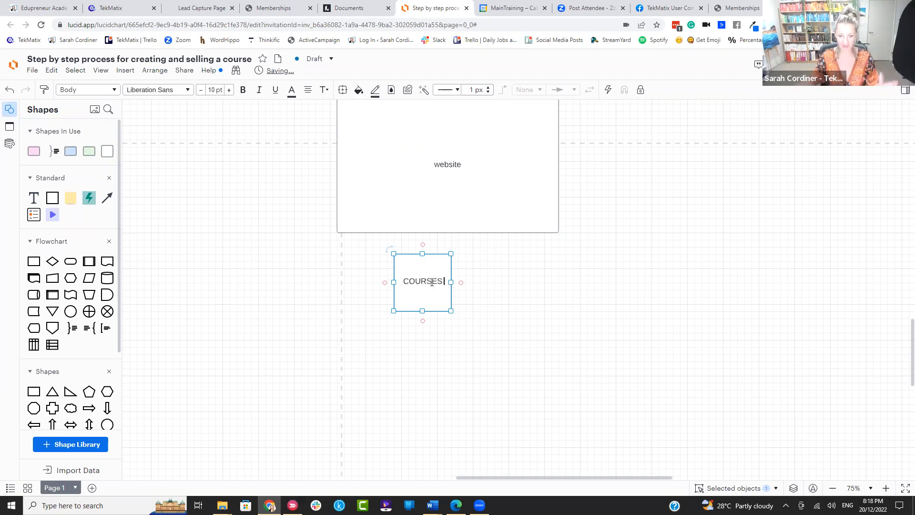
text( pag)
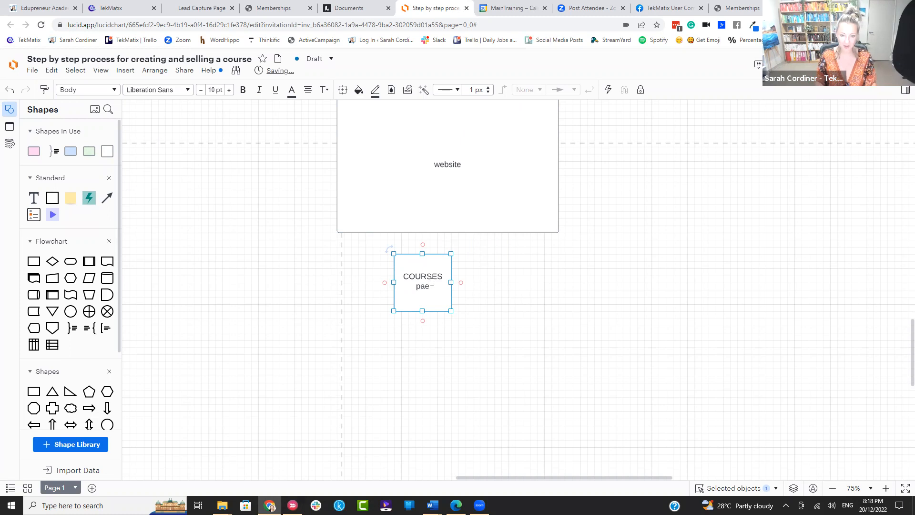
text(e (di)
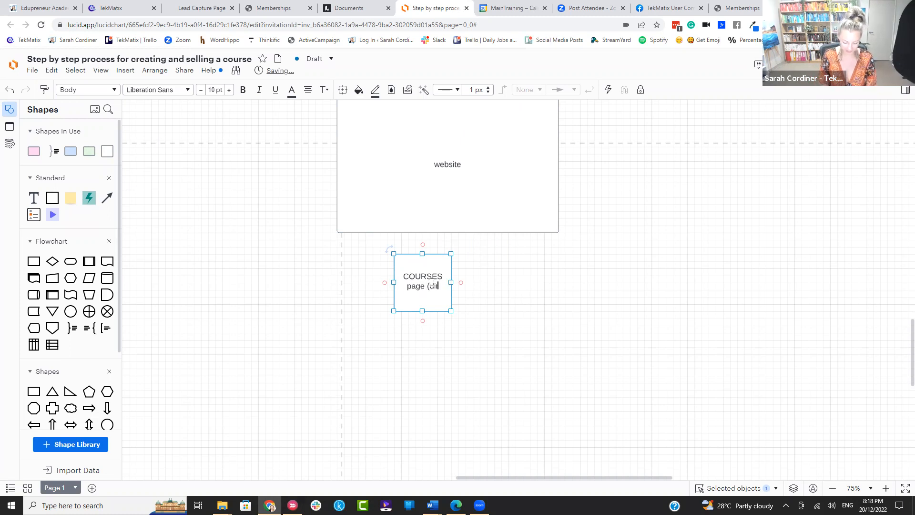
text(rectory))
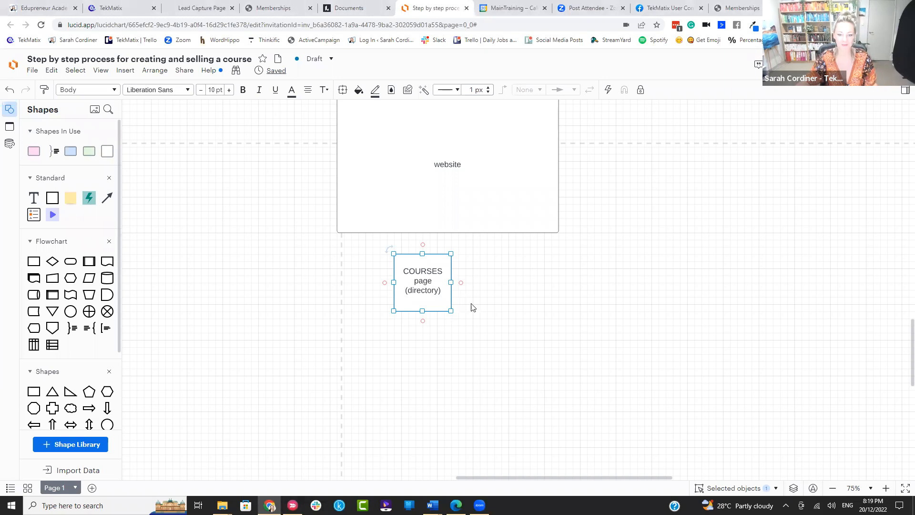
Step: Move the COURSES page (directory) box slightly and make it wider and taller
drag(468, 317, 535, 331)
drag(470, 294, 453, 232)
drag(457, 352, 457, 353)
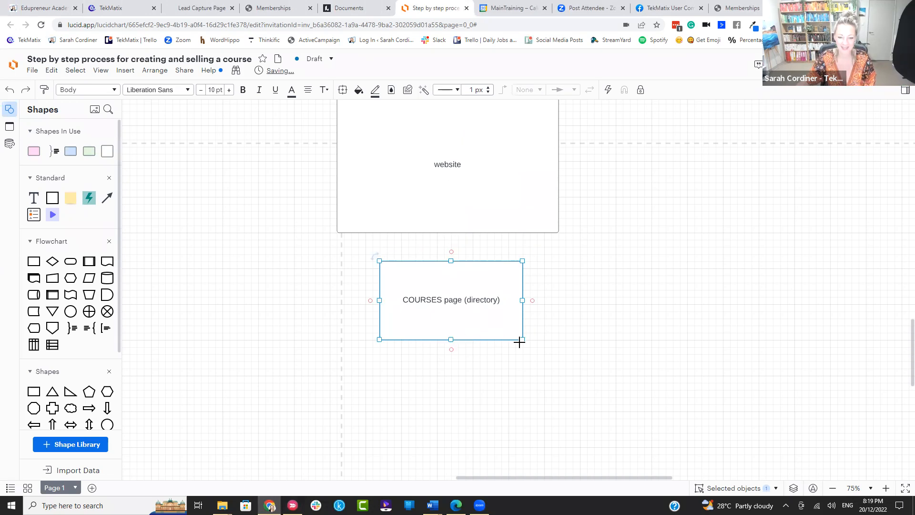
drag(523, 339, 544, 418)
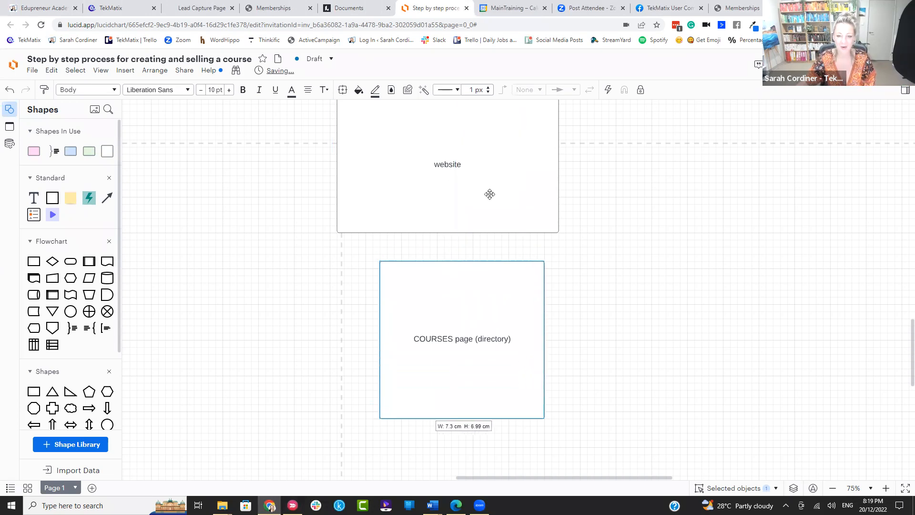
Step: Place three small matching Text blocks inside the box and a Terminator shape beneath them
scroll(429, 205, down, 3)
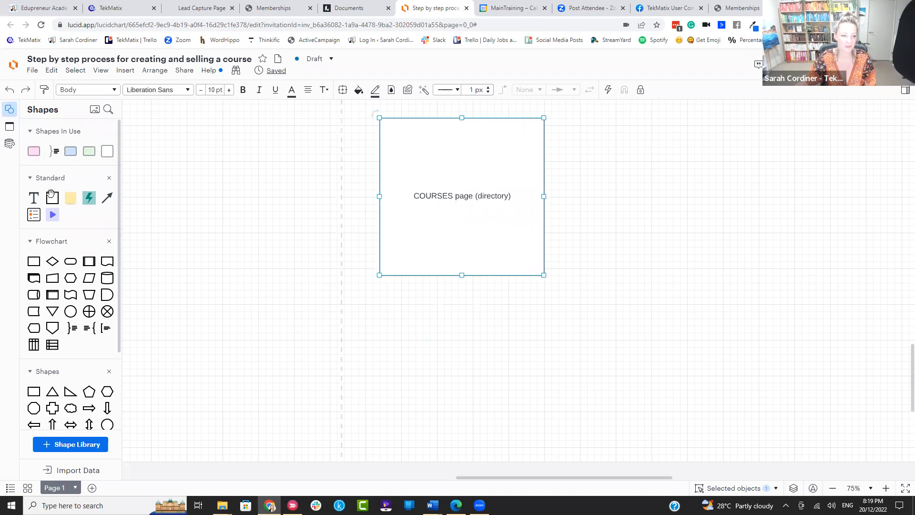
mouse_move(53, 197)
drag(183, 193, 415, 231)
drag(442, 262, 413, 237)
drag(62, 204, 461, 238)
drag(489, 268, 462, 250)
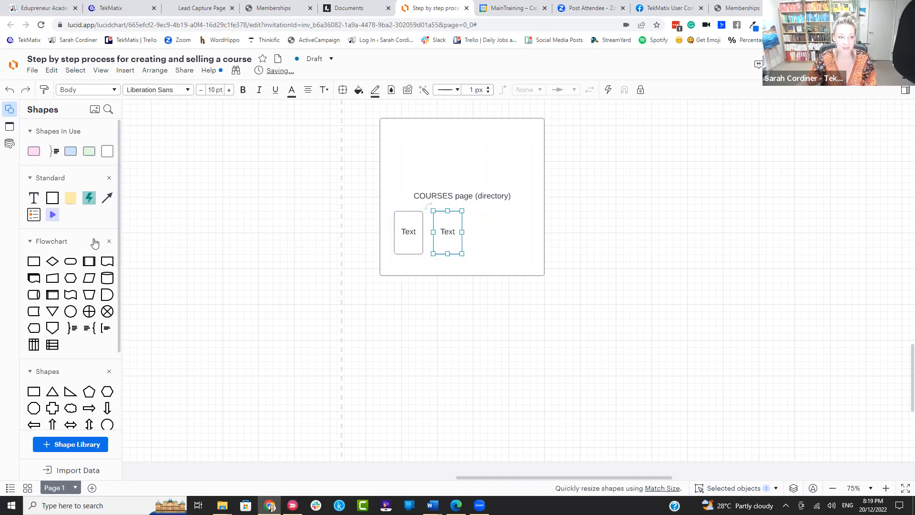
drag(53, 198, 502, 242)
drag(530, 269, 501, 254)
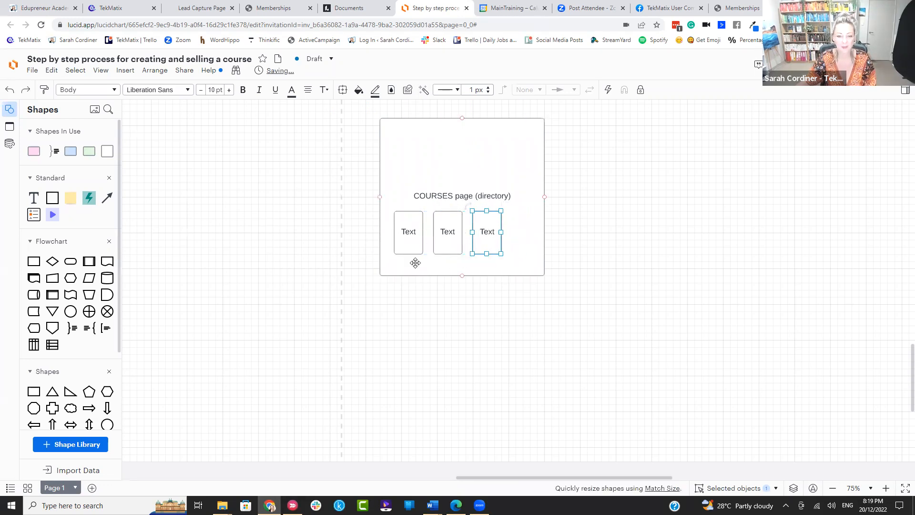
drag(71, 262, 411, 270)
Step: Add a 'DIRECT TO PRODUCT CHECKOUT' box below the terminator, connected by an arrow
click(334, 274)
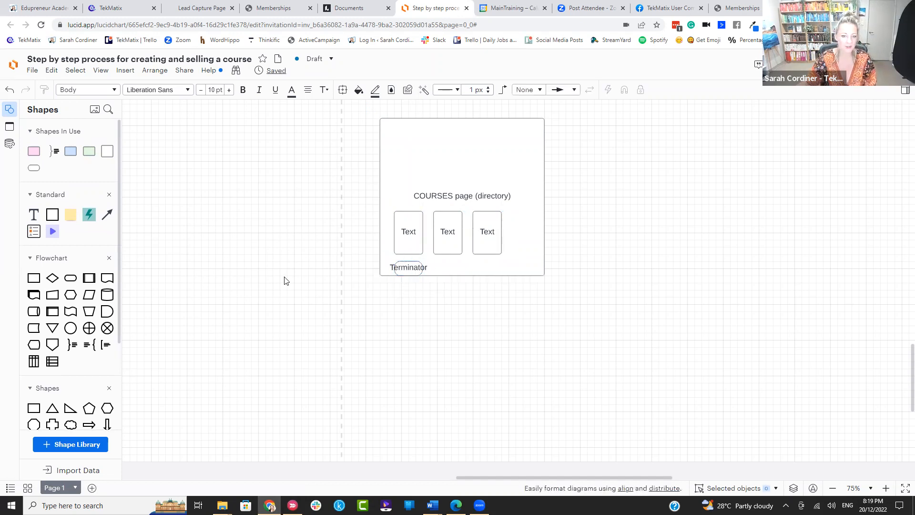
drag(45, 217, 418, 332)
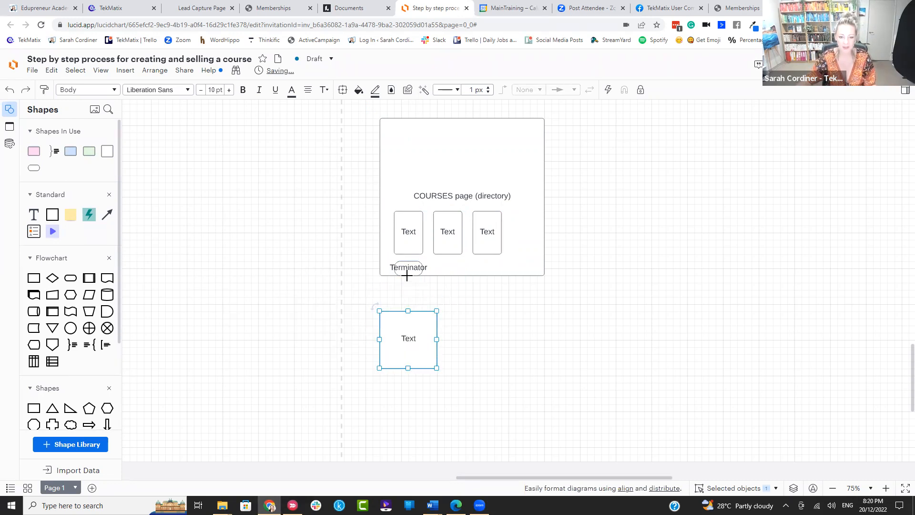
drag(409, 277, 409, 334)
double_click(426, 334)
text(DIRECT)
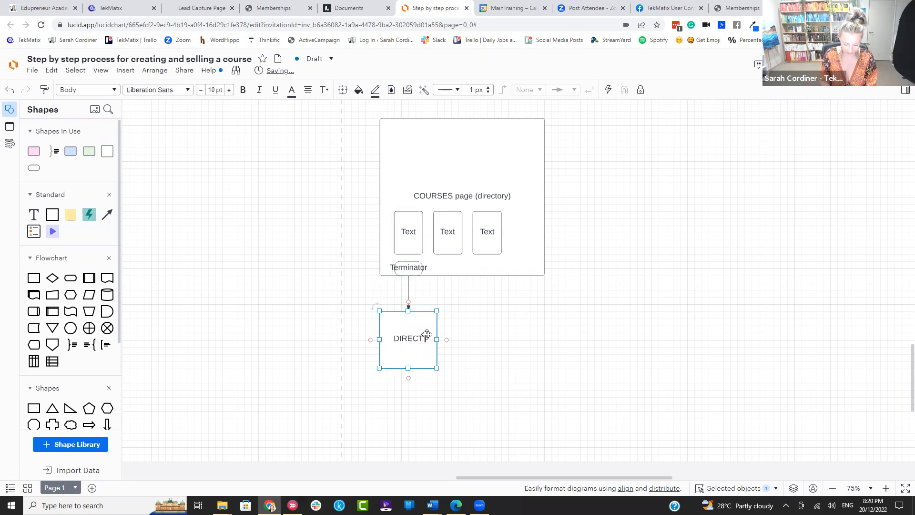
text( TO PRODUCT CHECKOUT)
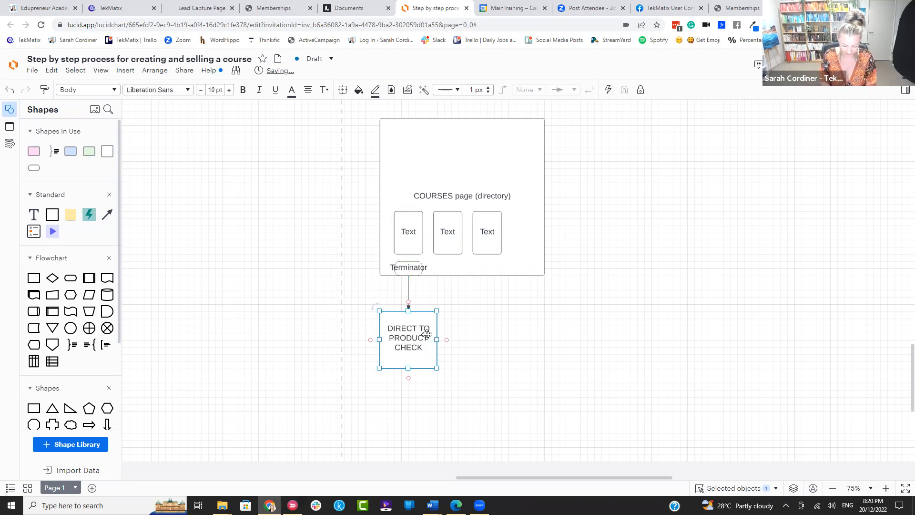
Step: Duplicate the checkout box to its right and relabel the copy 'COURSE SALES PAGE'
click(473, 332)
click(425, 332)
key(ctrl+c)
key(ctrl+v)
drag(421, 338, 499, 345)
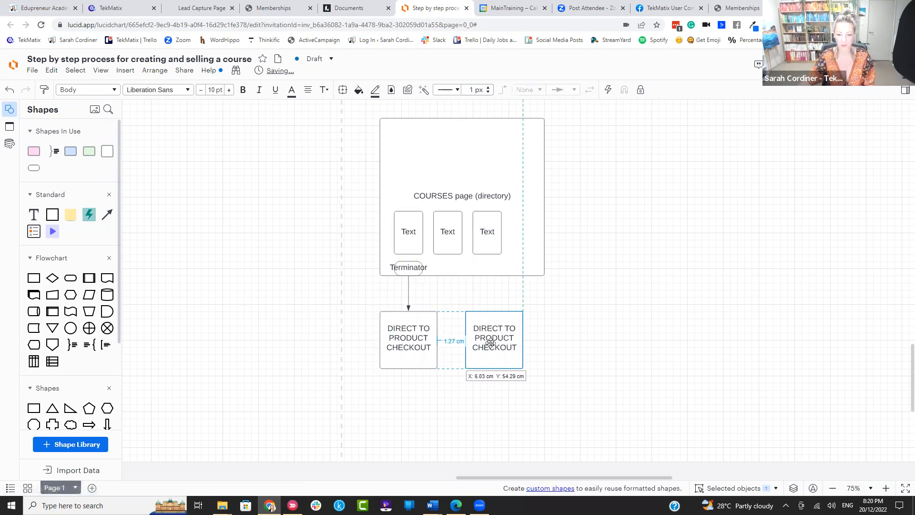
double_click(495, 329)
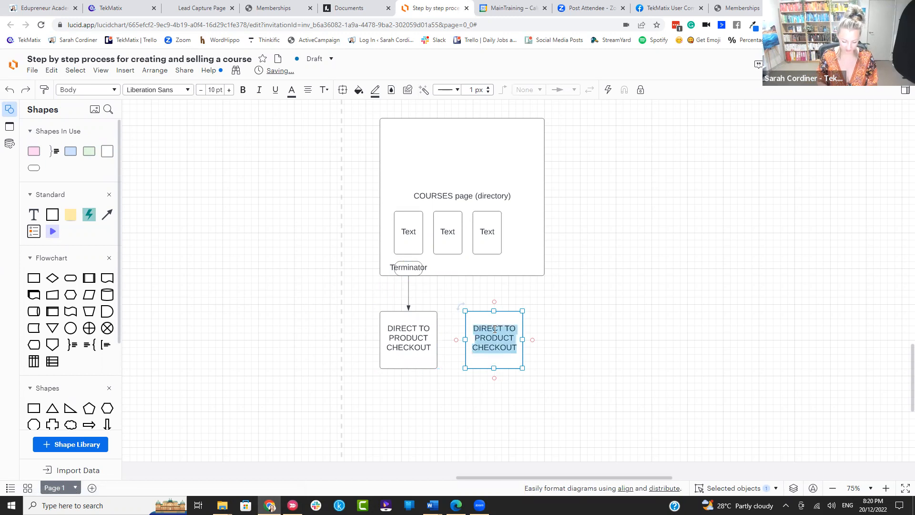
text(COURSE LAMDIOG)
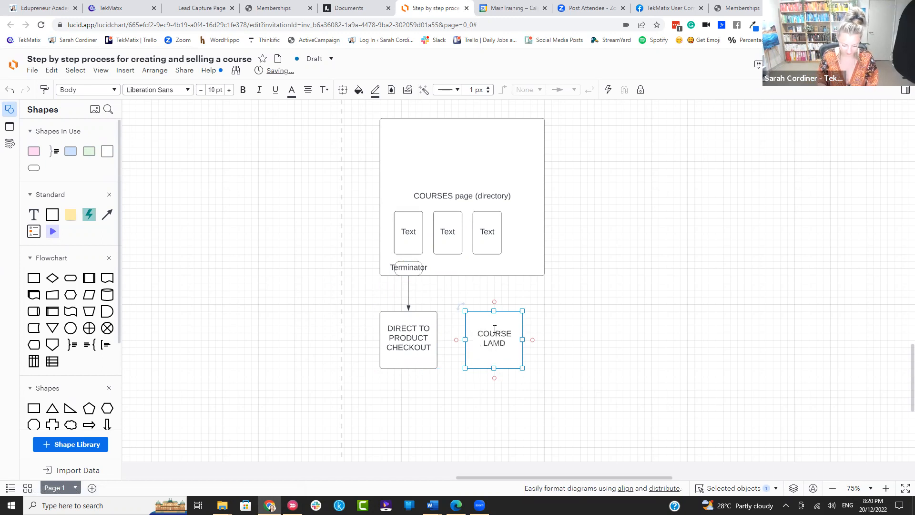
key(BackSpace)
key(BackSpace)
key(BackSpace)
key(BackSpace)
key(BackSpace)
key(BackSpace)
key(BackSpace)
text(SALES PAGE)
Step: Connect an arrow down to COURSE SALES PAGE and rename the terminator 'buy/enroll'
click(541, 291)
drag(408, 275, 493, 311)
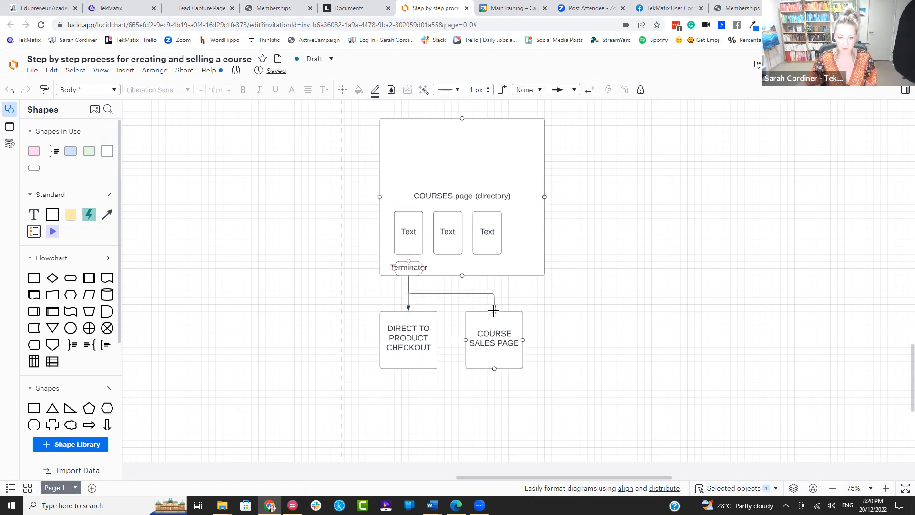
double_click(412, 267)
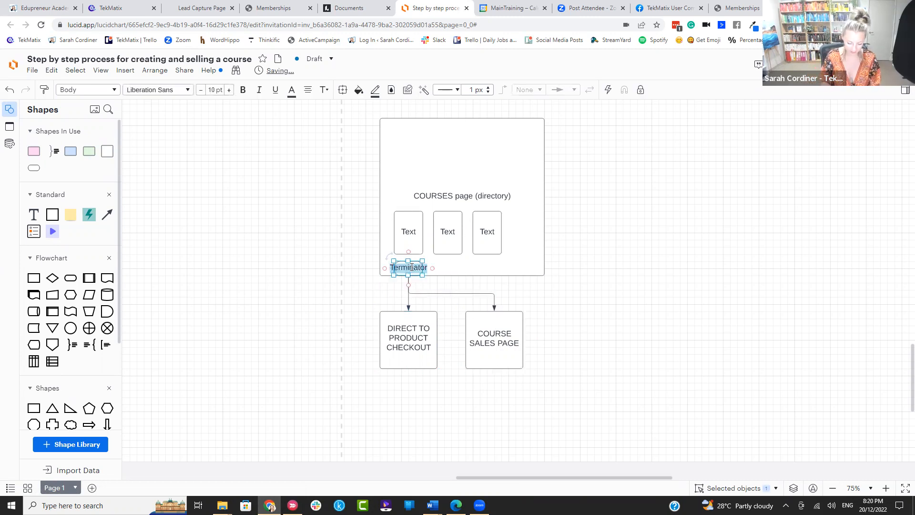
text(H)
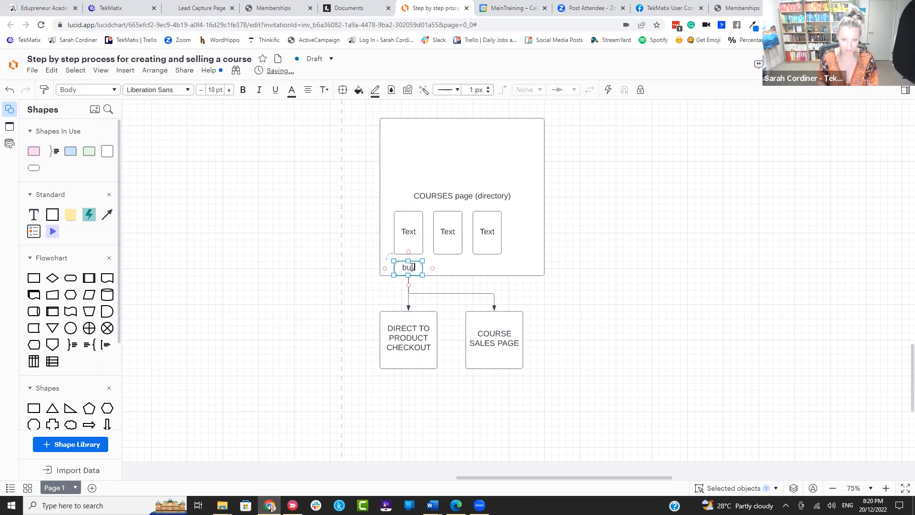
text(uy/enroll)
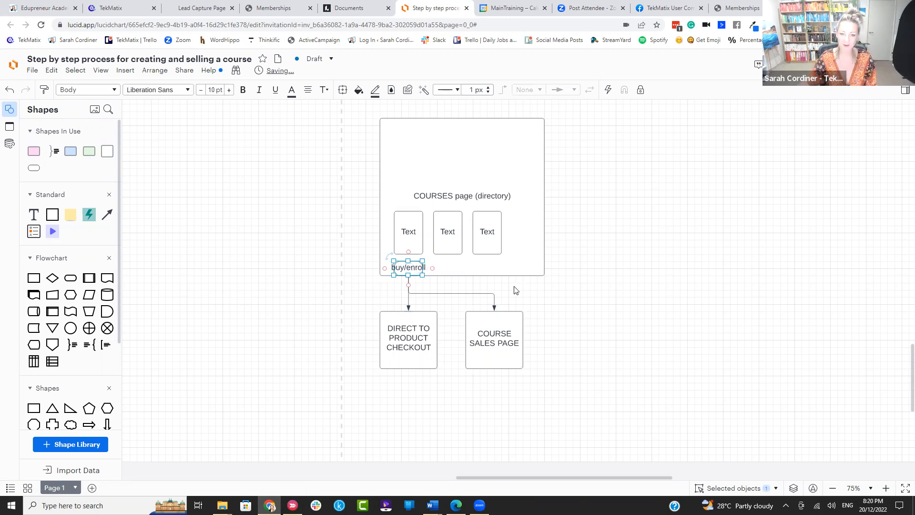
click(584, 301)
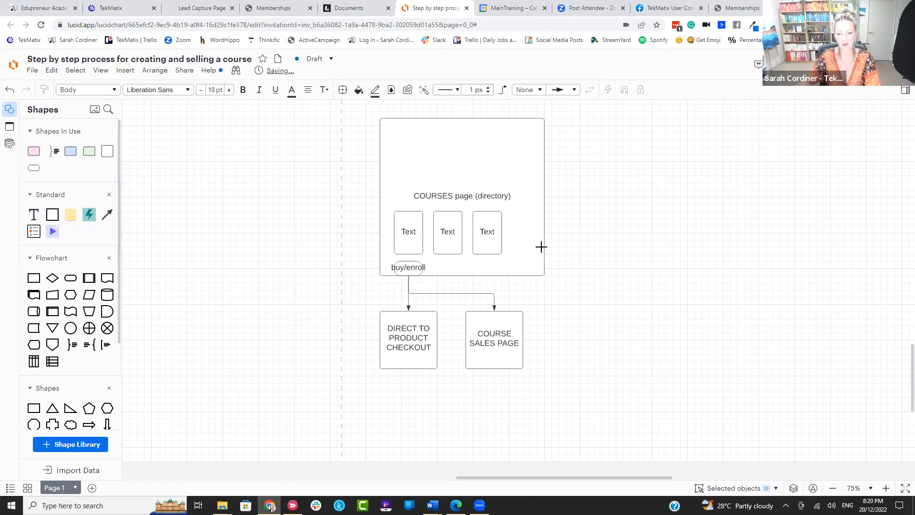